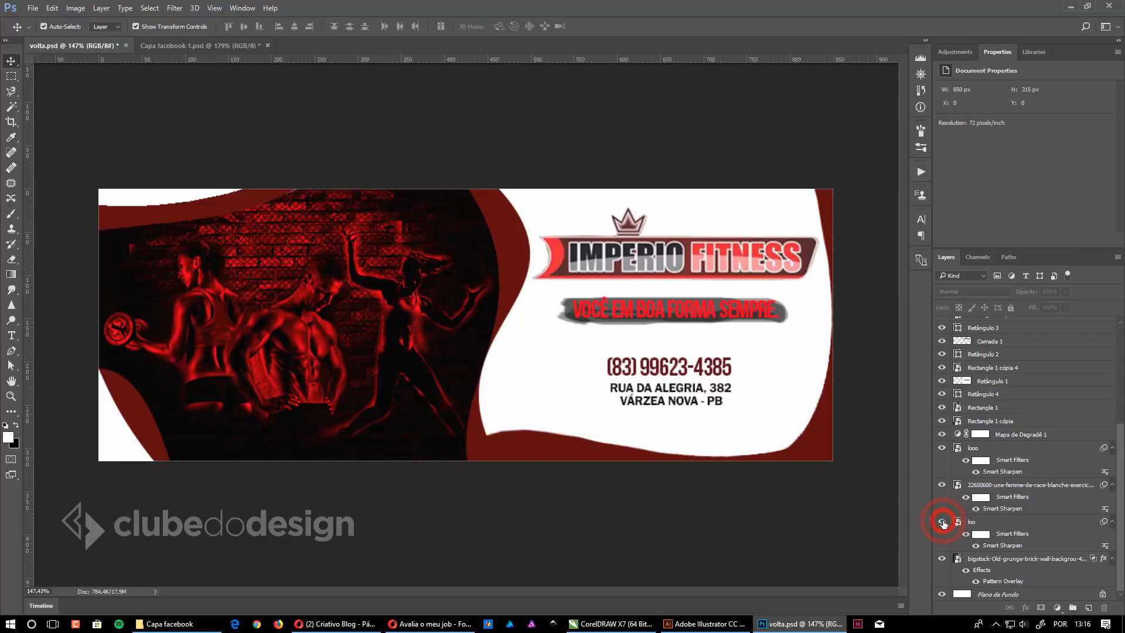
# Step: Delete the dancing woman silhouette layer (22650600-une-femme...) after checking which figure it shows
pyautogui.click(942, 485)
pyautogui.click(942, 485)
pyautogui.click(943, 485)
pyautogui.click(943, 485)
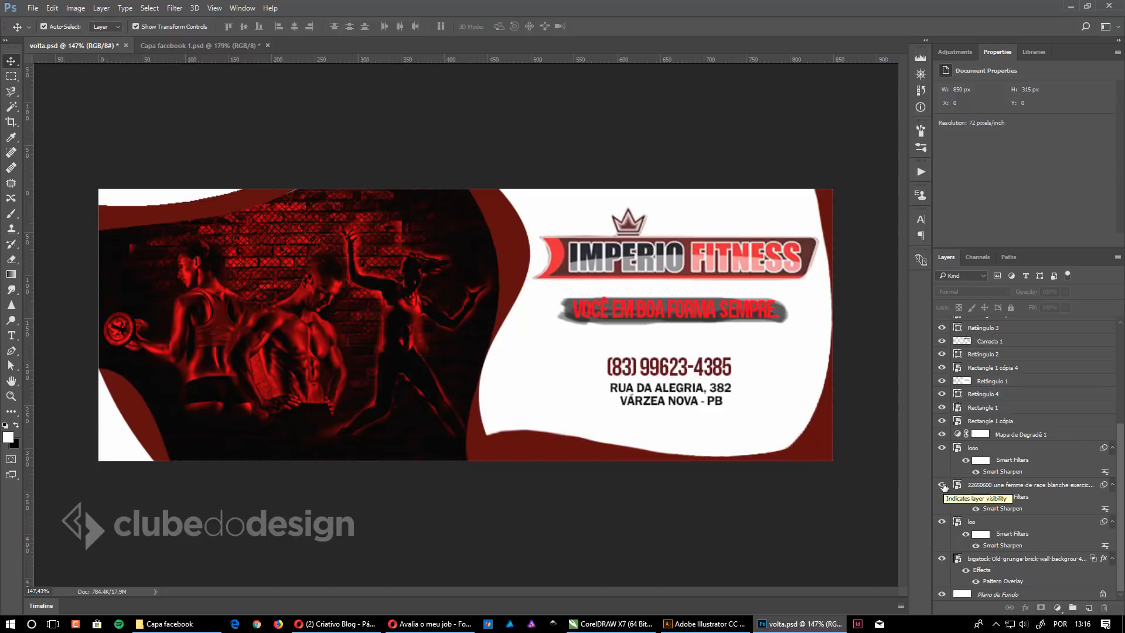
pyautogui.click(998, 484)
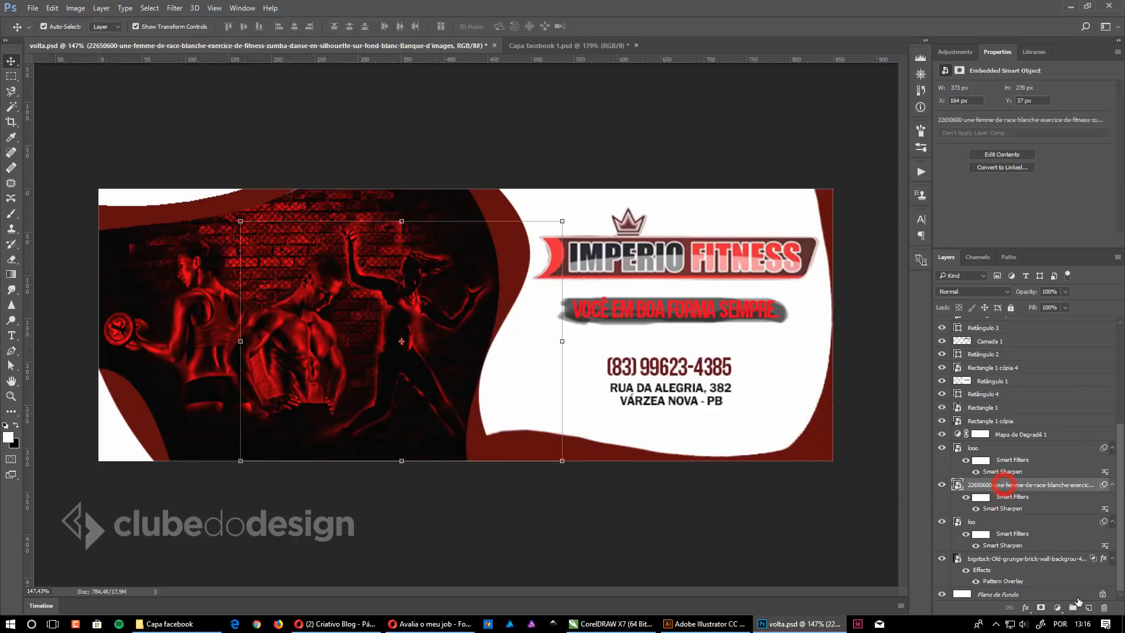
pyautogui.click(1106, 608)
pyautogui.click(653, 238)
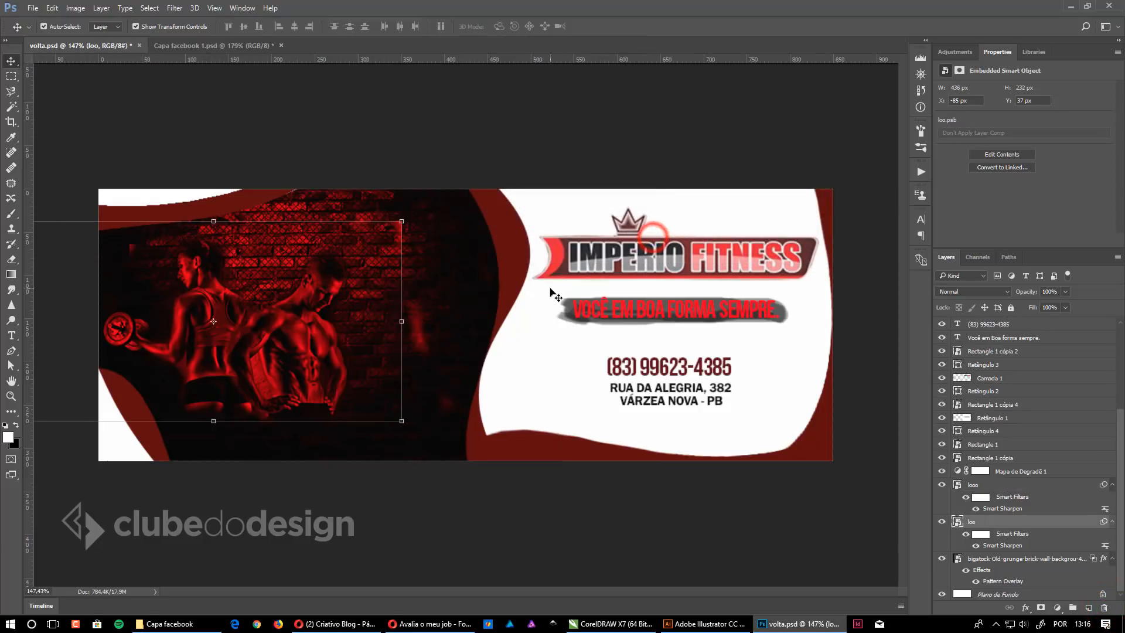
pyautogui.click(546, 537)
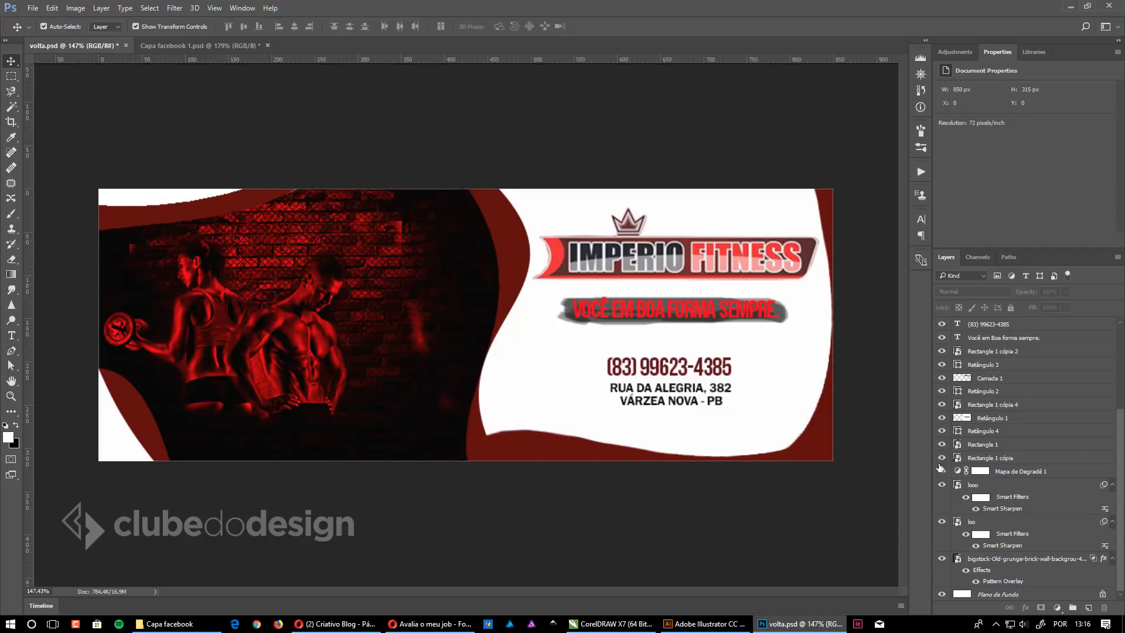
# Step: Delete the gradient map layer Mapa de Degradê 1 after comparing the photos with and without its red tint
pyautogui.click(941, 486)
pyautogui.click(942, 489)
pyautogui.click(941, 472)
pyautogui.click(941, 472)
pyautogui.click(942, 471)
pyautogui.click(941, 472)
pyautogui.click(941, 472)
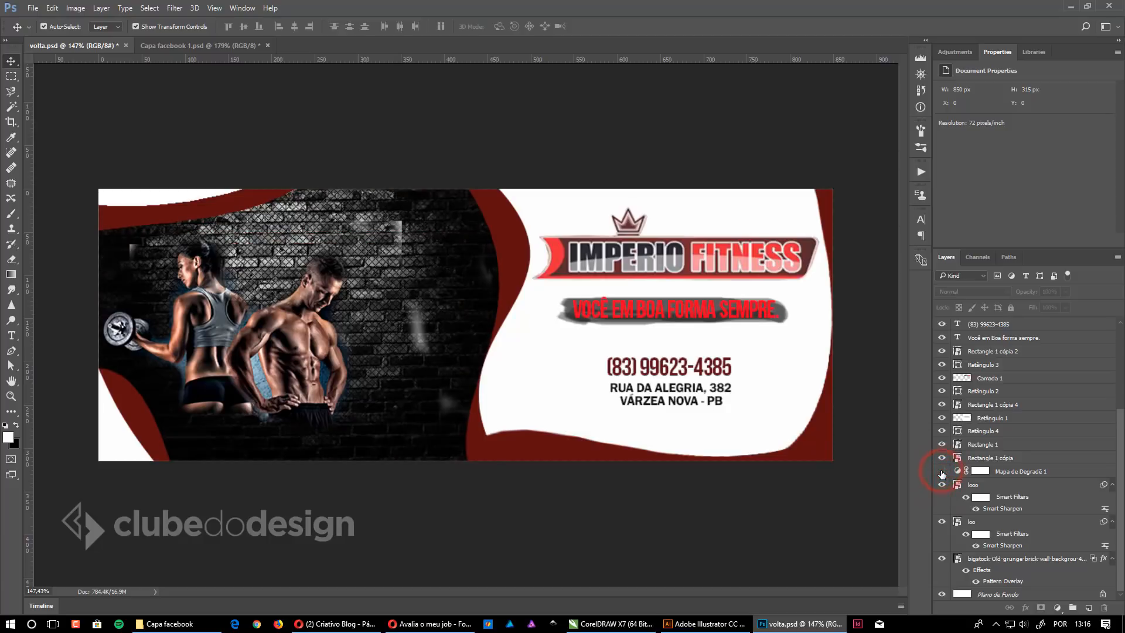
pyautogui.click(941, 472)
pyautogui.click(941, 472)
pyautogui.click(1011, 470)
pyautogui.moveTo(1072, 507); pyautogui.dragTo(1104, 608)
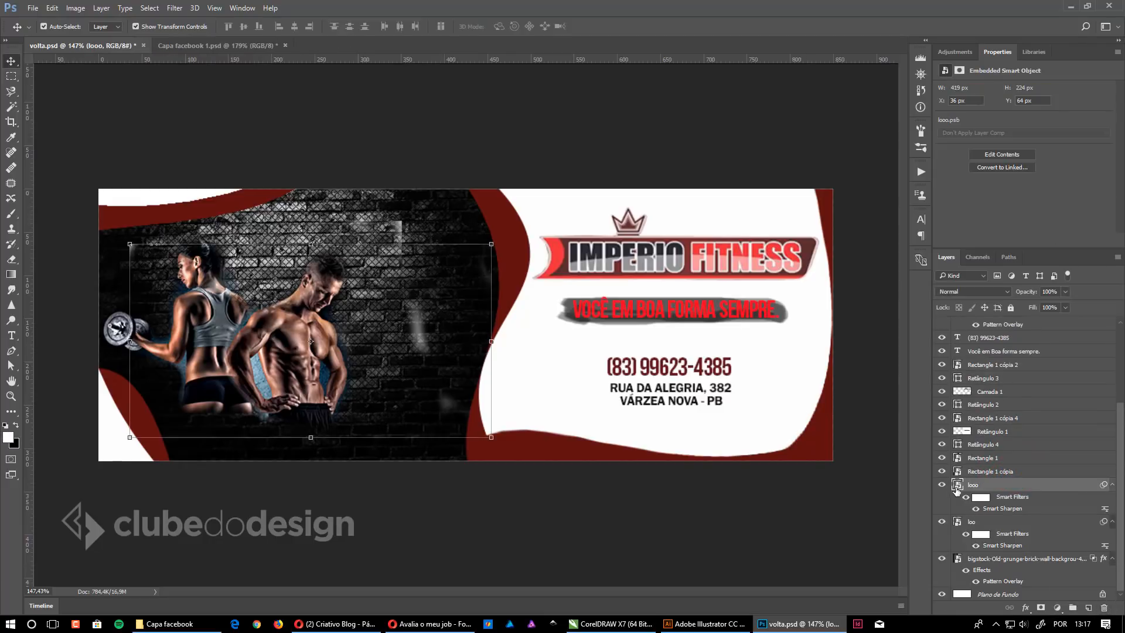
# Step: Check what the Rectangle 1 cópia layer shows and delete this dark red corner shape
pyautogui.click(942, 471)
pyautogui.click(942, 471)
pyautogui.click(942, 472)
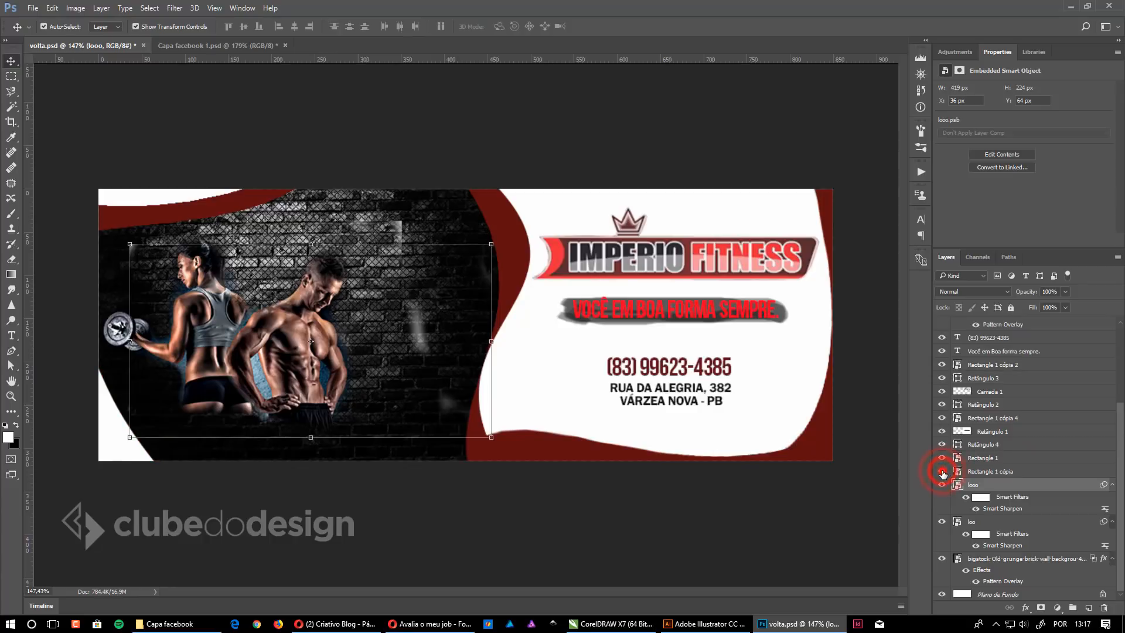
pyautogui.click(942, 472)
pyautogui.click(942, 472)
pyautogui.click(942, 471)
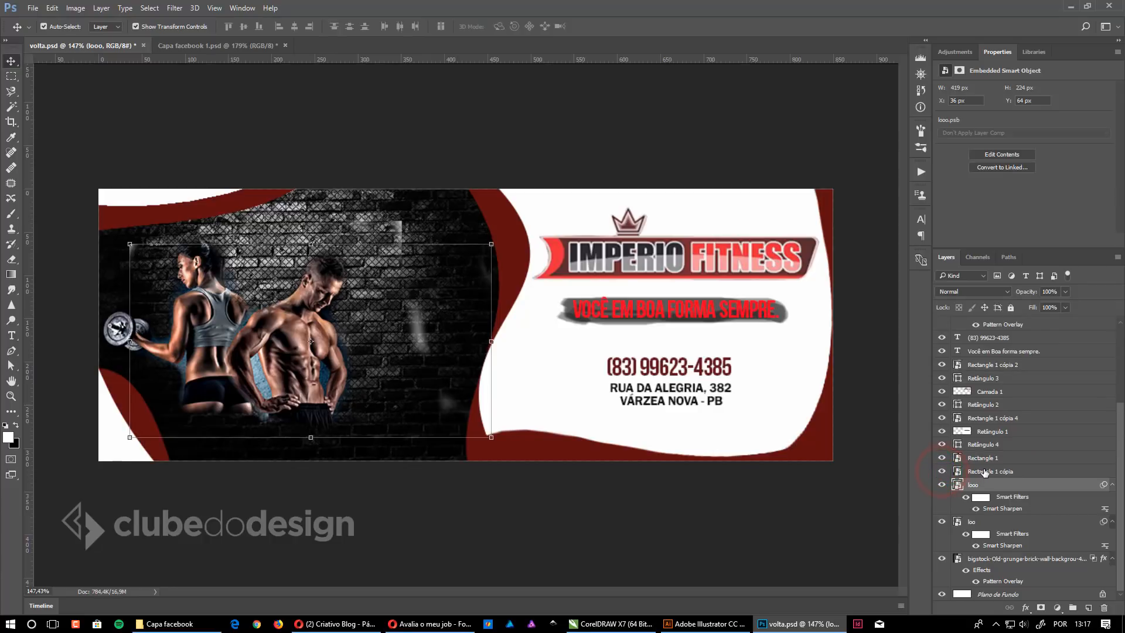
pyautogui.click(984, 472)
pyautogui.press('Delete')
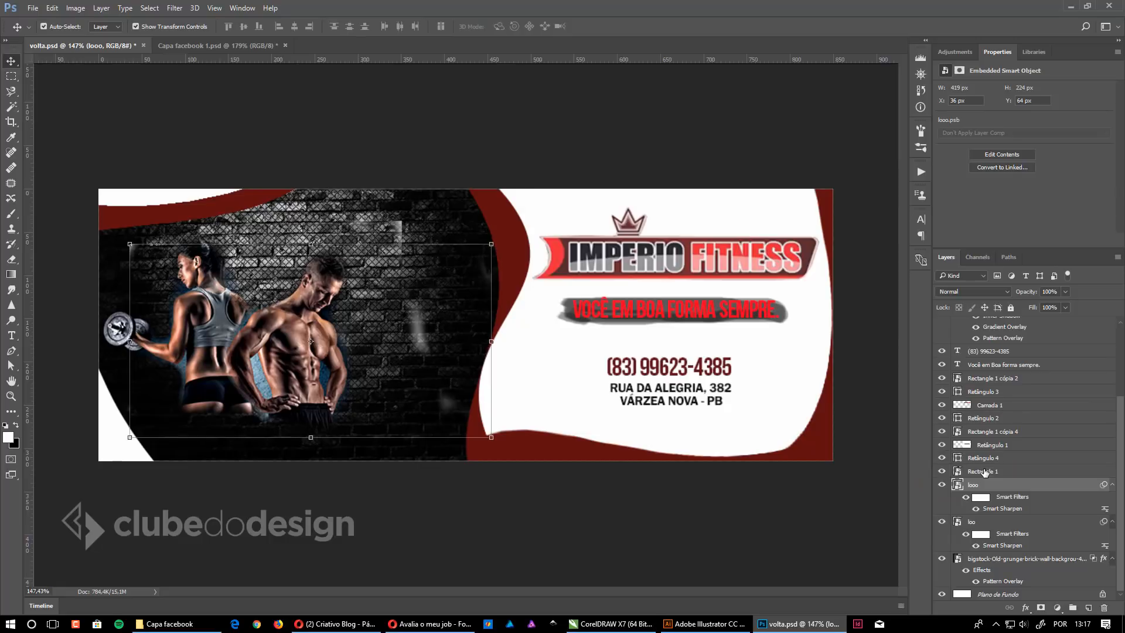
# Step: Delete the dark red Rectangle 1 divider shape and the Retângulo 4 shape layer
pyautogui.click(985, 469)
pyautogui.press('Delete')
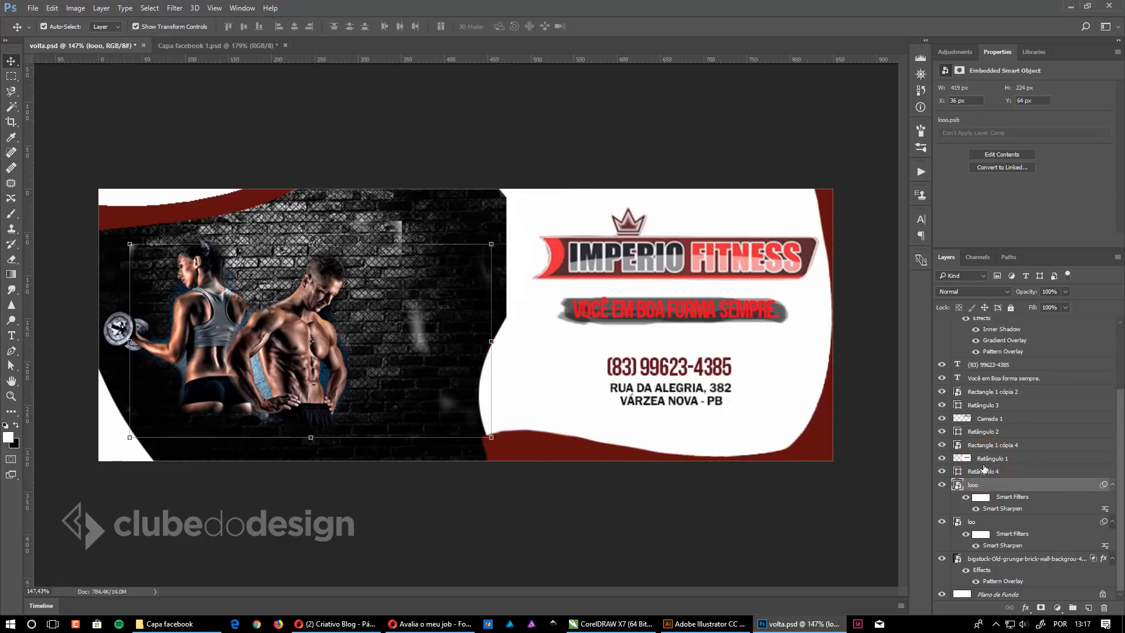
pyautogui.click(984, 460)
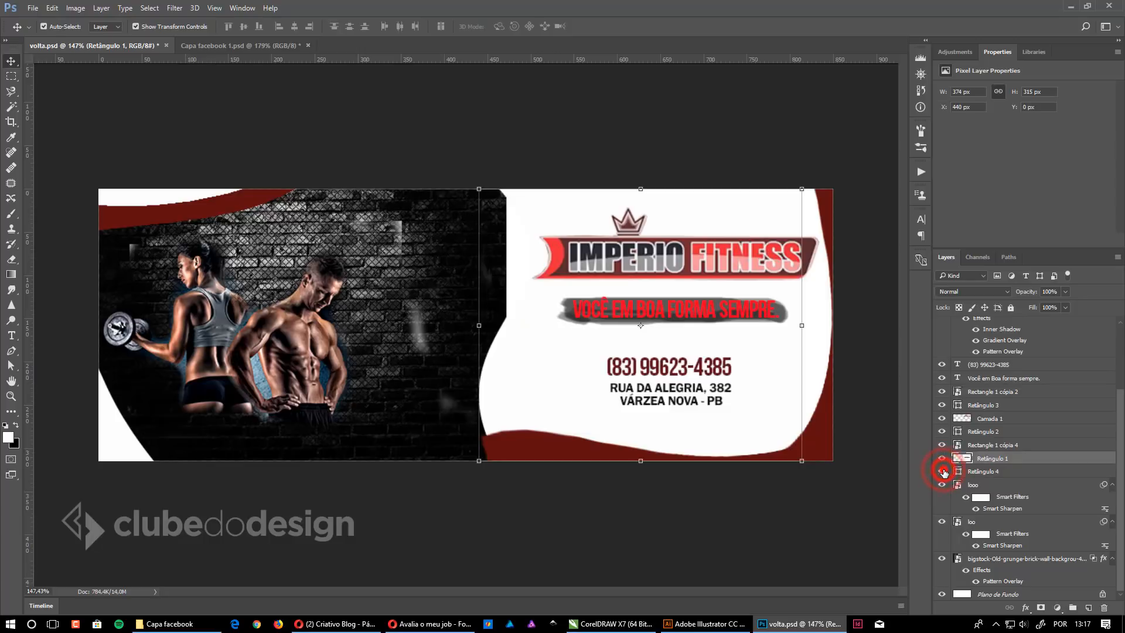
pyautogui.click(985, 470)
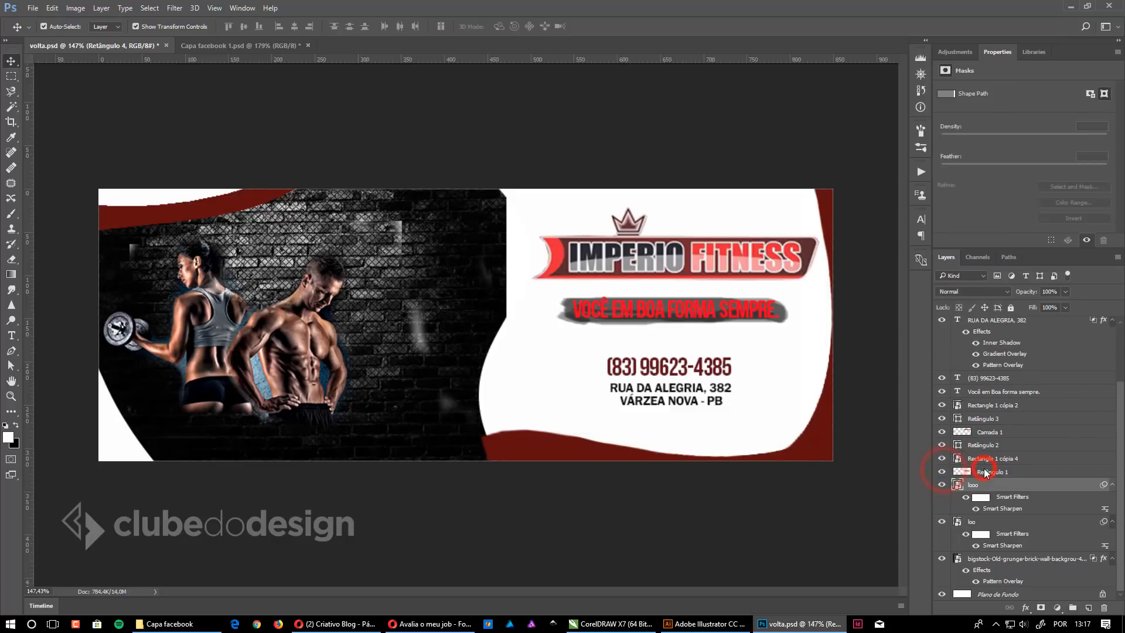
pyautogui.press('Delete')
# Step: Check what the Retângulo 1 layer shows and delete it from behind the logo and slogan
pyautogui.click(943, 472)
pyautogui.click(943, 472)
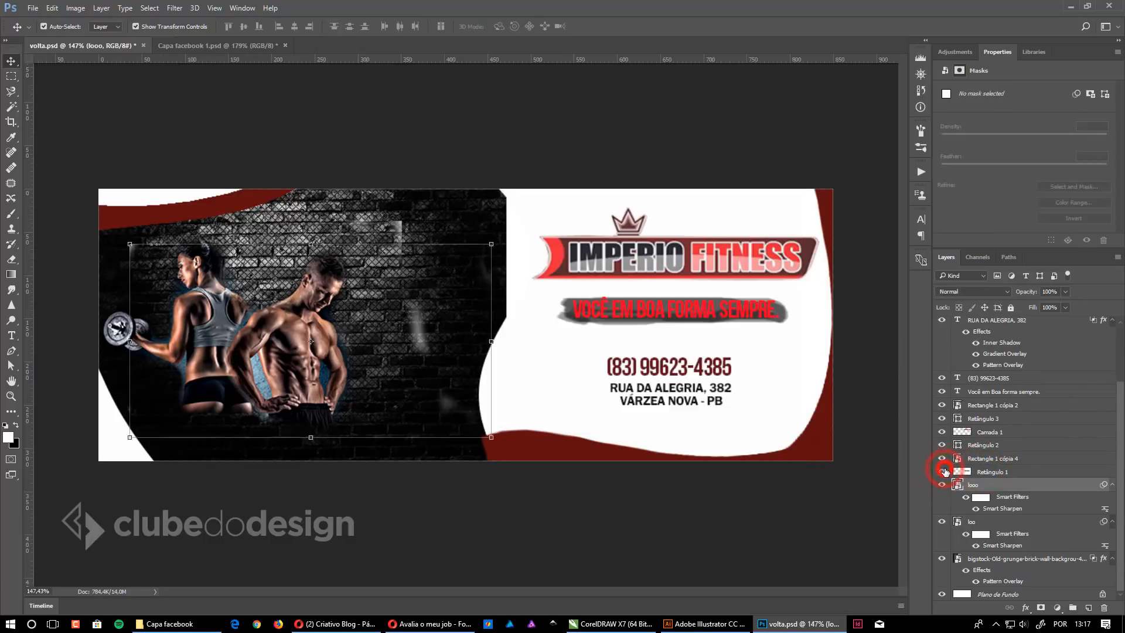
pyautogui.click(944, 471)
pyautogui.click(944, 472)
pyautogui.click(943, 471)
pyautogui.click(943, 471)
pyautogui.click(943, 472)
pyautogui.click(997, 472)
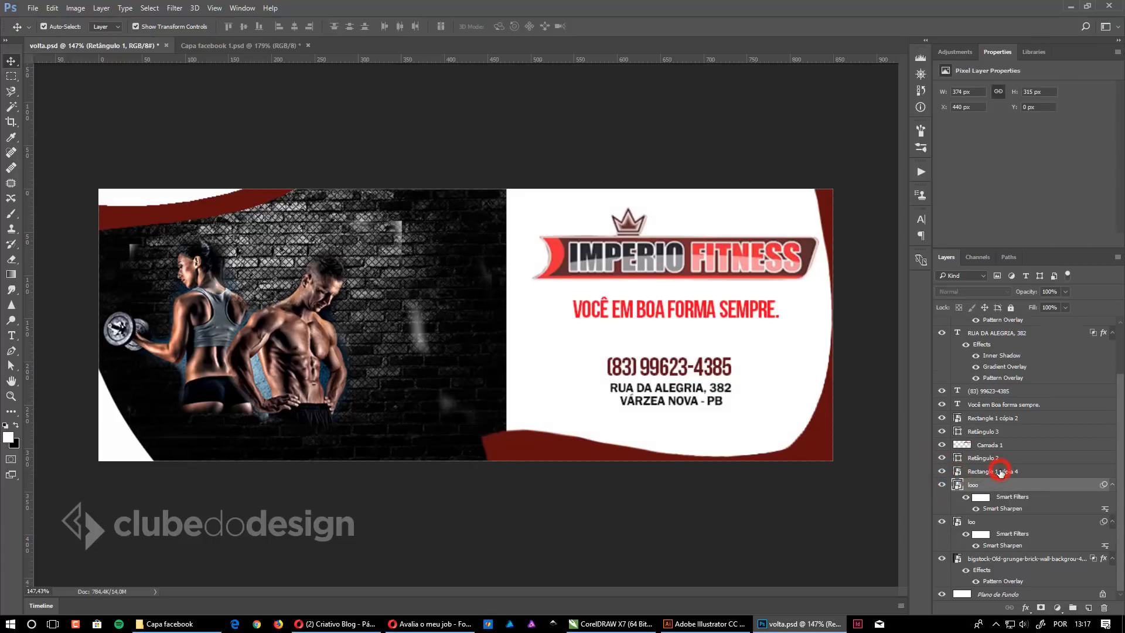
pyautogui.press('Delete')
# Step: Delete the Rectangle 1 cópia 4 shape along the banner's edge and the white Retângulo 2 corner shape
pyautogui.click(943, 471)
pyautogui.click(943, 472)
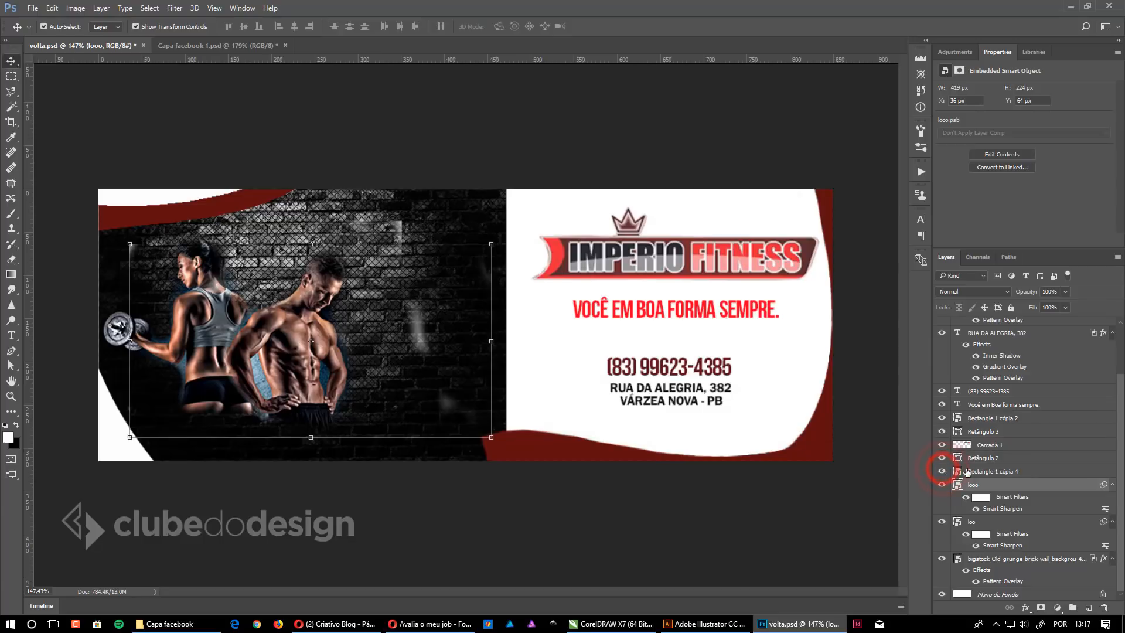
pyautogui.click(988, 471)
pyautogui.press('Delete')
pyautogui.click(943, 471)
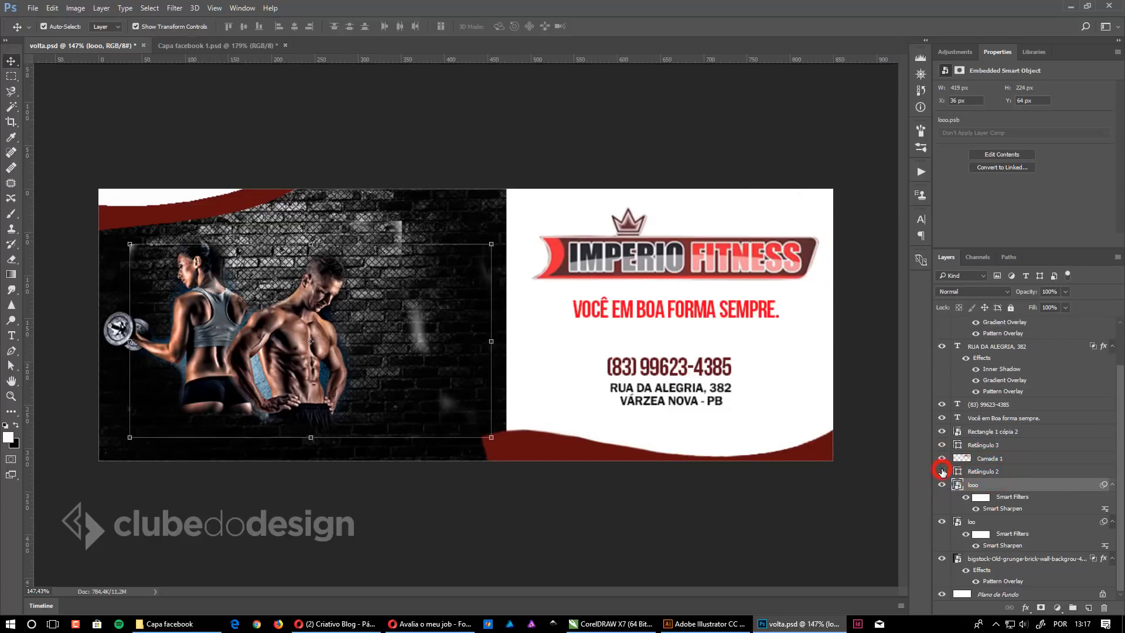
pyautogui.click(942, 472)
pyautogui.click(983, 472)
pyautogui.press('Delete')
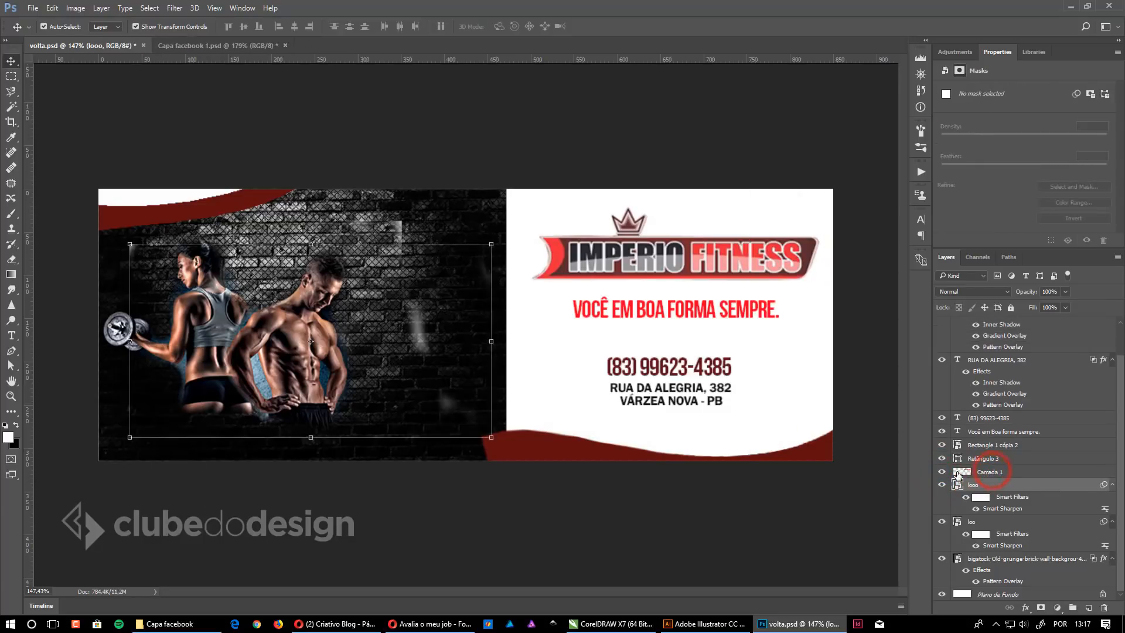
# Step: Delete the white Retângulo 3 shape and the dark red Rectangle 1 cópia 2 shape above the brick wall, keeping the Camada 1 logo
pyautogui.click(943, 471)
pyautogui.click(942, 472)
pyautogui.click(994, 458)
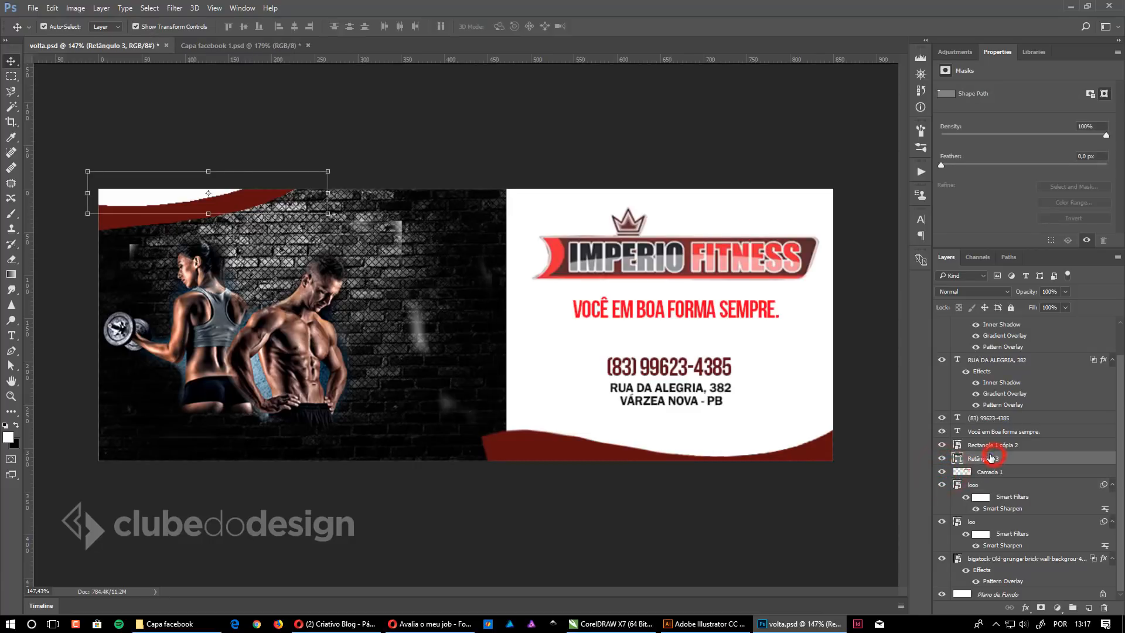
pyautogui.click(943, 458)
pyautogui.click(943, 459)
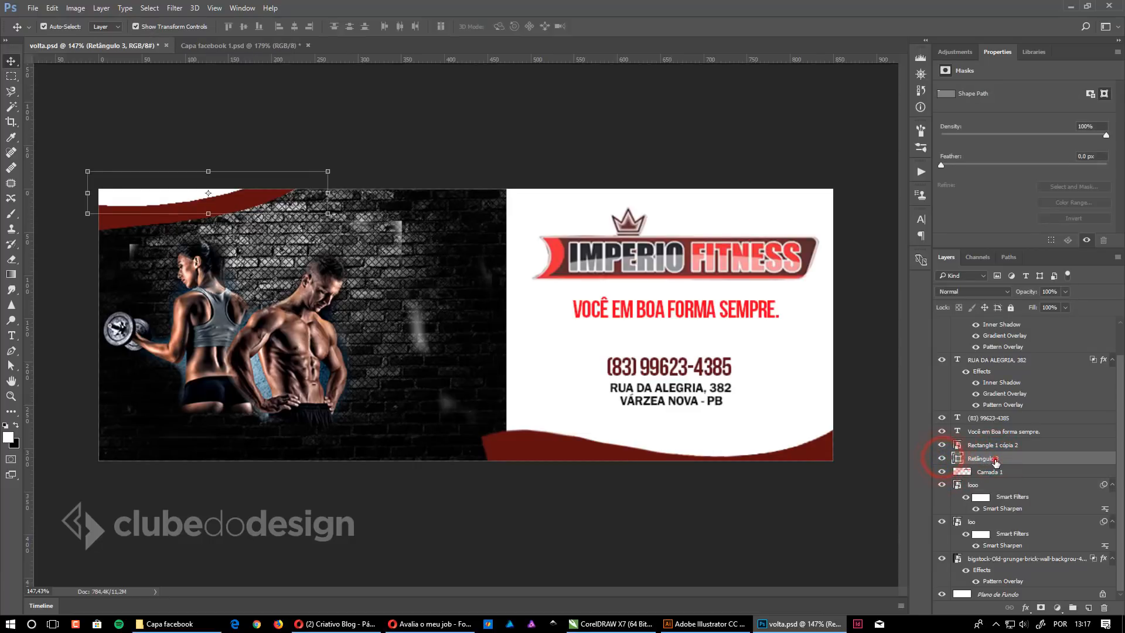
pyautogui.press('Delete')
pyautogui.click(942, 459)
pyautogui.click(942, 458)
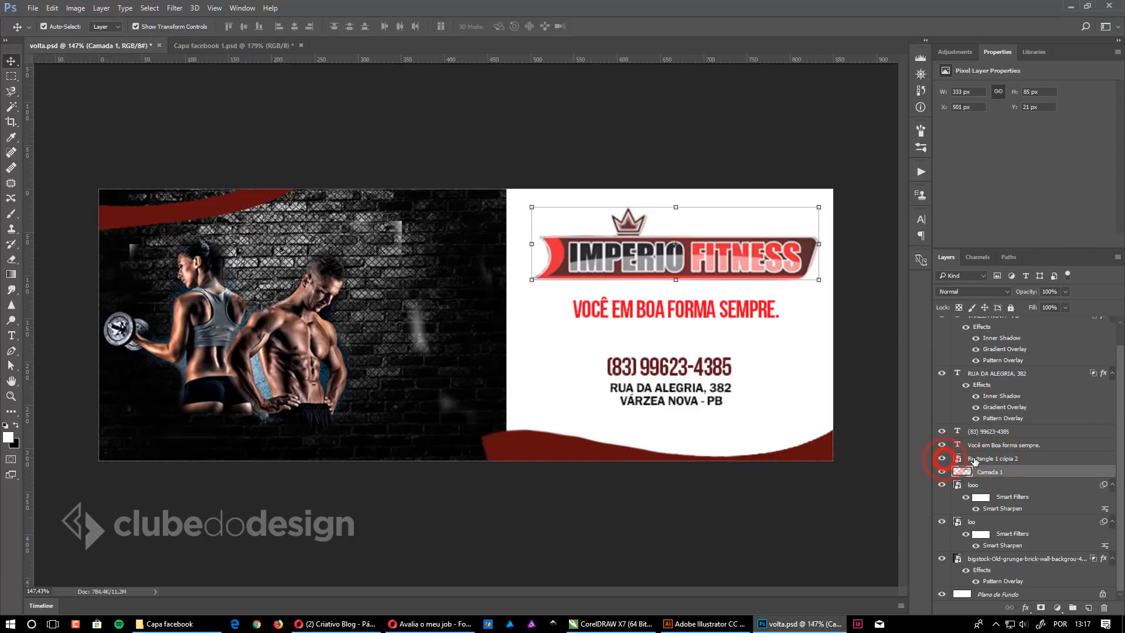
pyautogui.click(976, 458)
pyautogui.press('Delete')
# Step: Remove all layer effects from the street and city text layers of the address
pyautogui.click(959, 458)
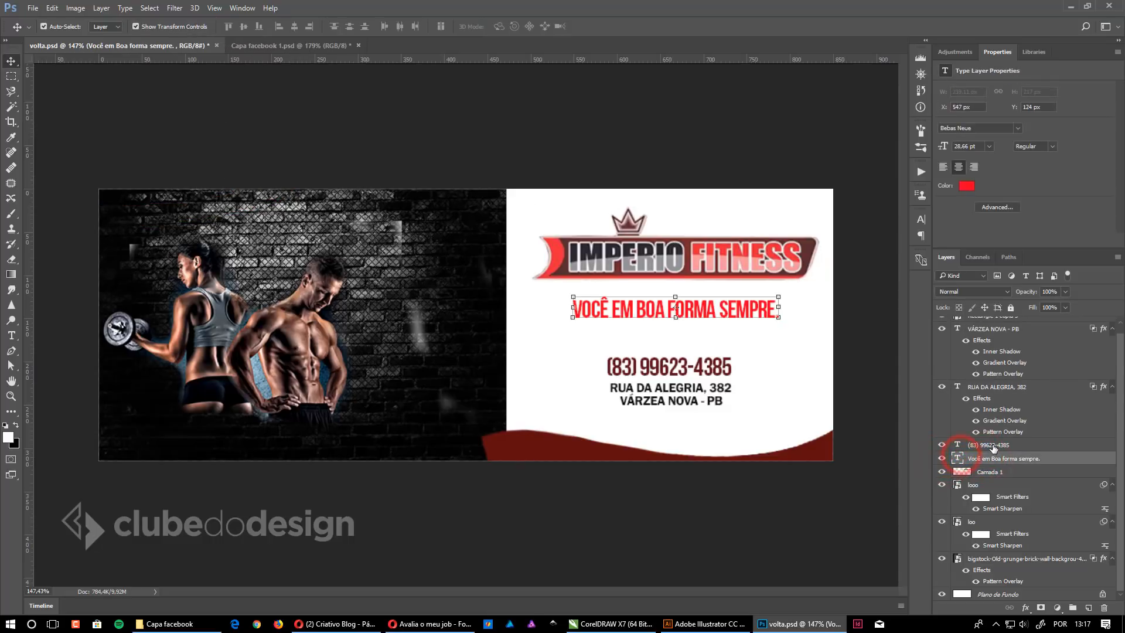
pyautogui.click(995, 446)
pyautogui.scroll(1, 1010, 399)
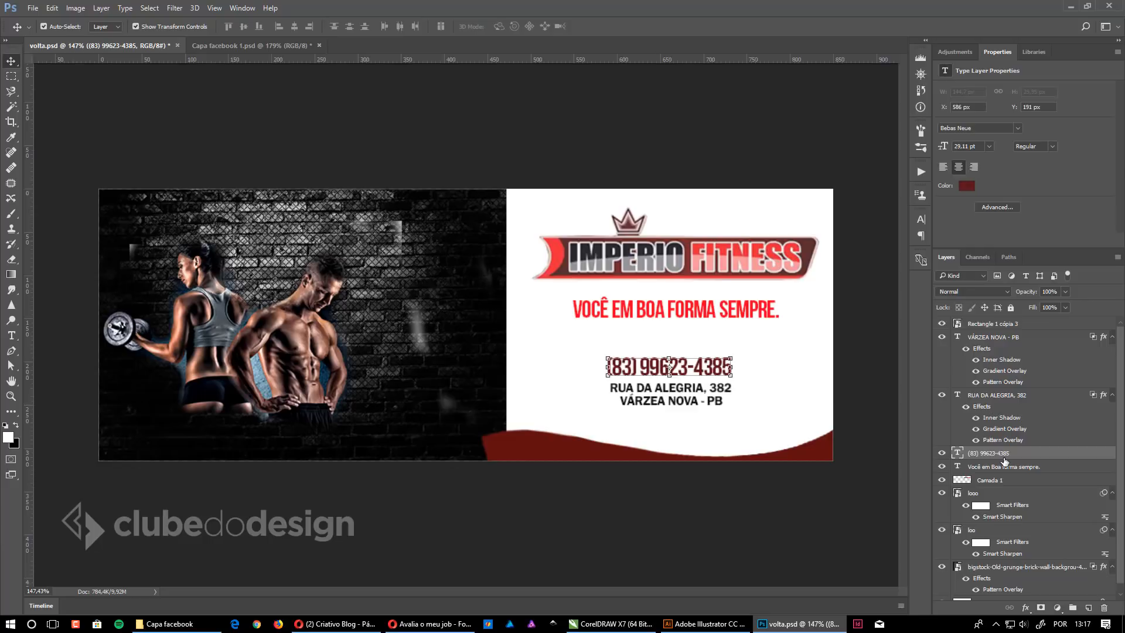
pyautogui.click(980, 350)
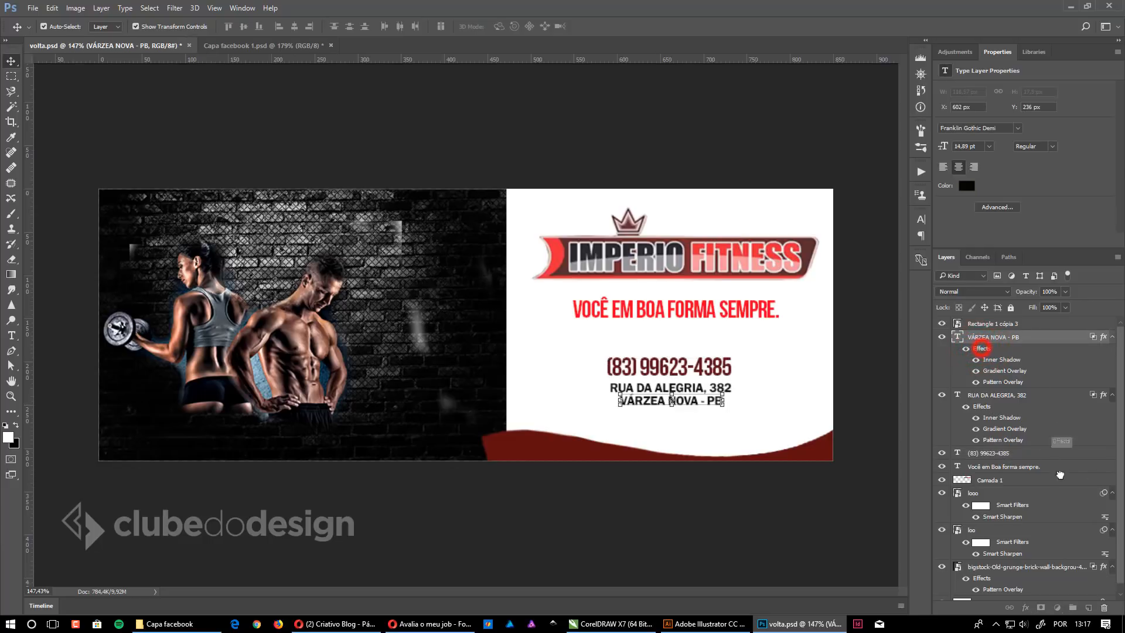
pyautogui.scroll(-1, 1103, 595)
pyautogui.click(1103, 608)
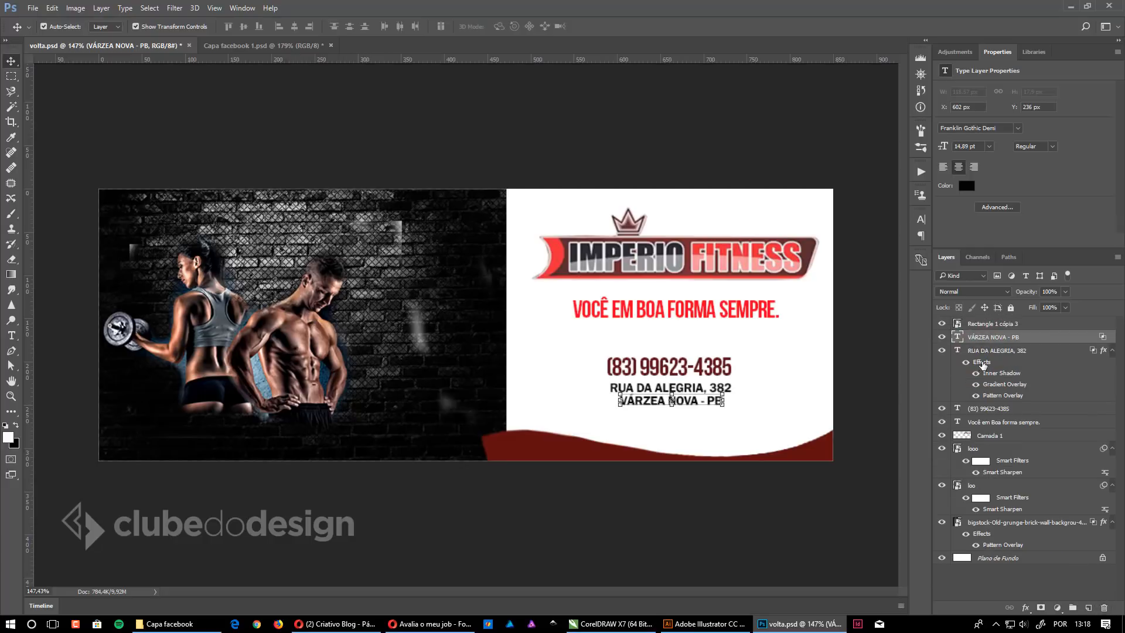
pyautogui.click(981, 362)
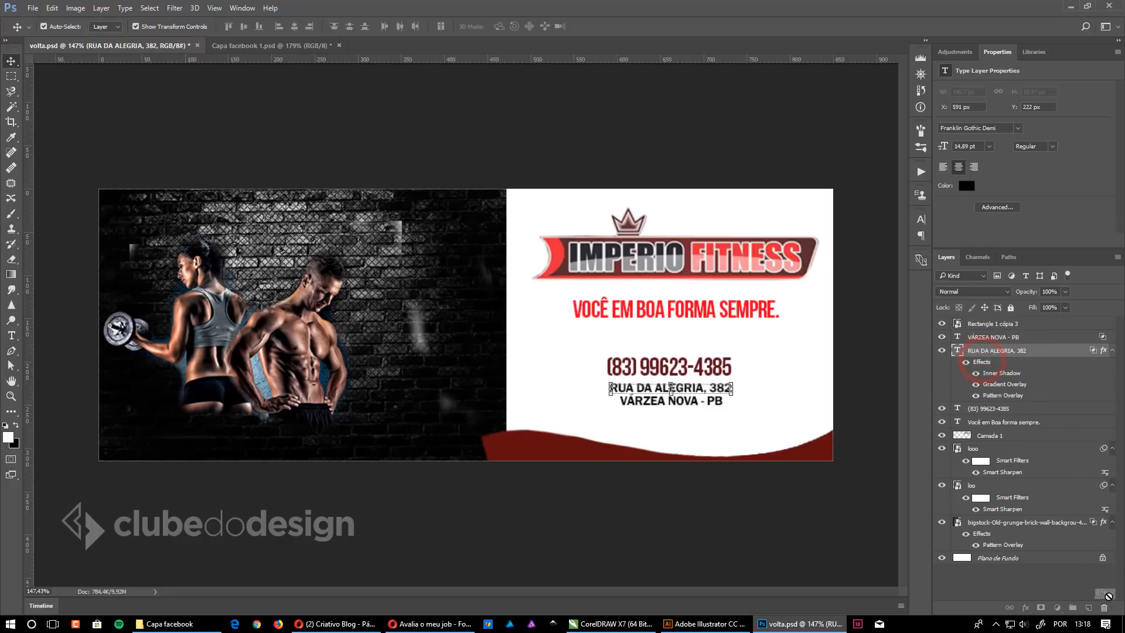
pyautogui.click(1102, 609)
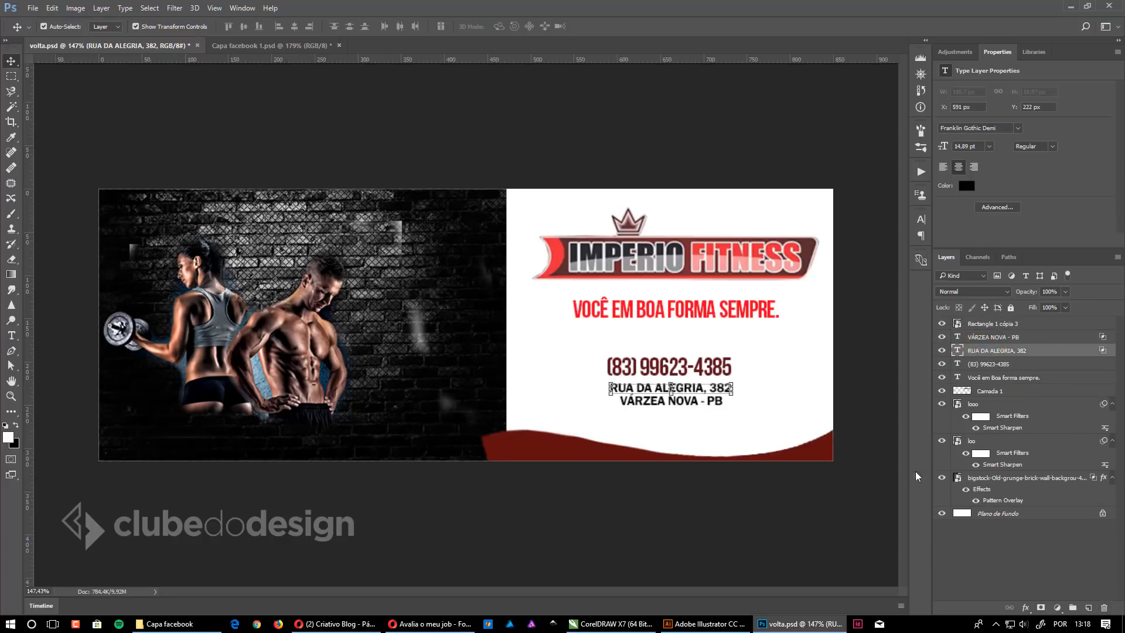
# Step: Delete the dark red Rectangle 1 cópia 3 wave below the address and deselect all layers
pyautogui.click(554, 456)
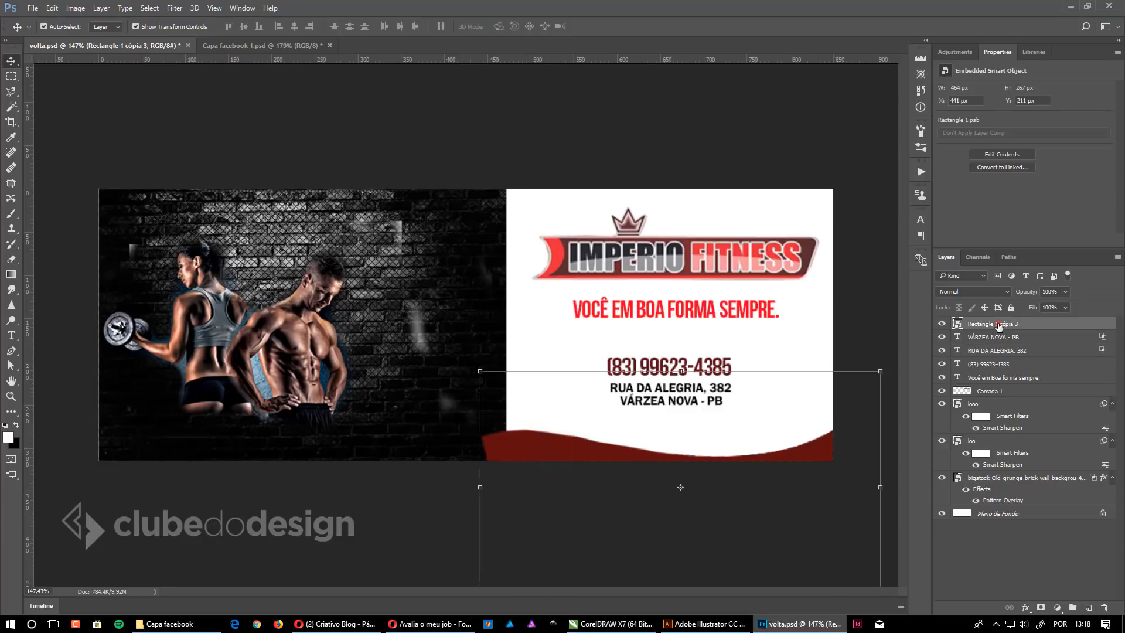
pyautogui.press('Delete')
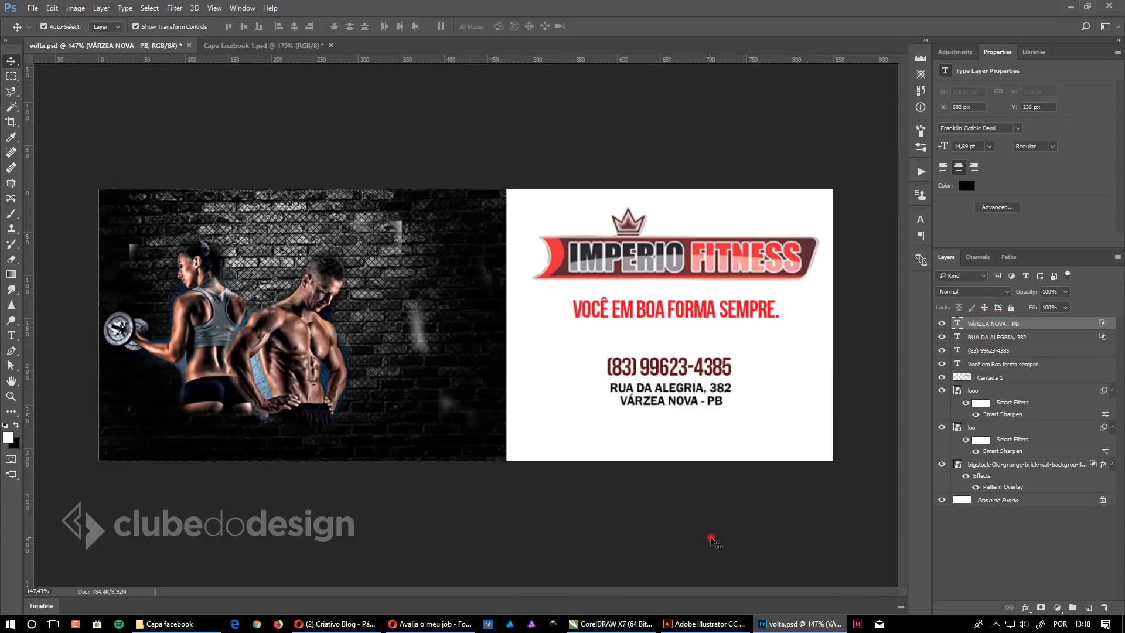
pyautogui.click(711, 539)
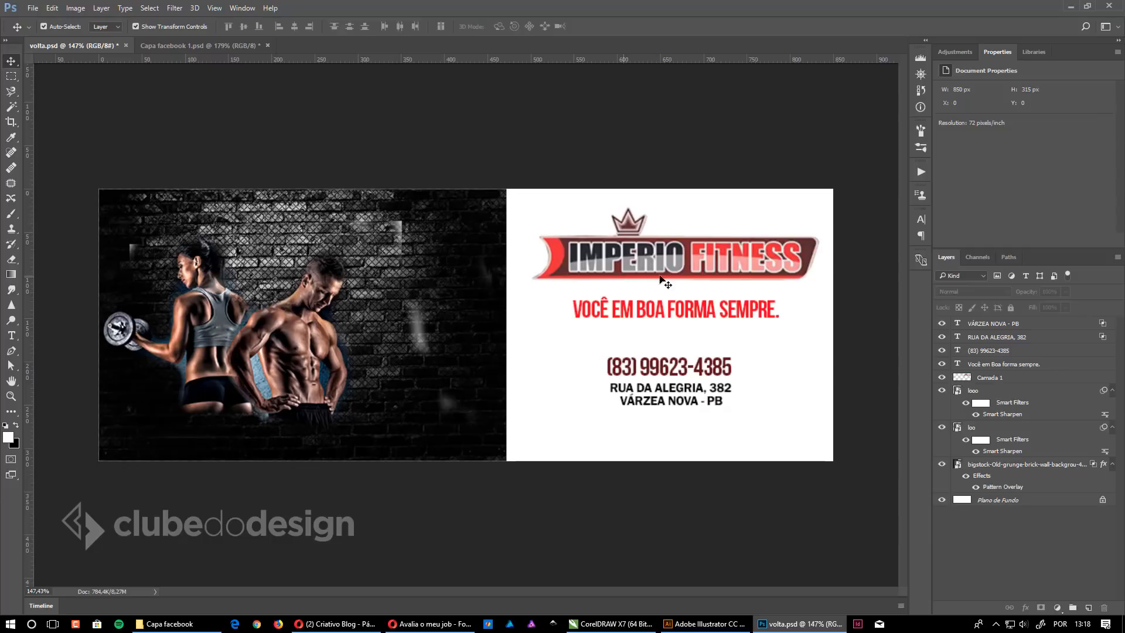
# Step: Add a black Solid Color fill layer directly above the Plano de Fundo layer
pyautogui.click(1007, 501)
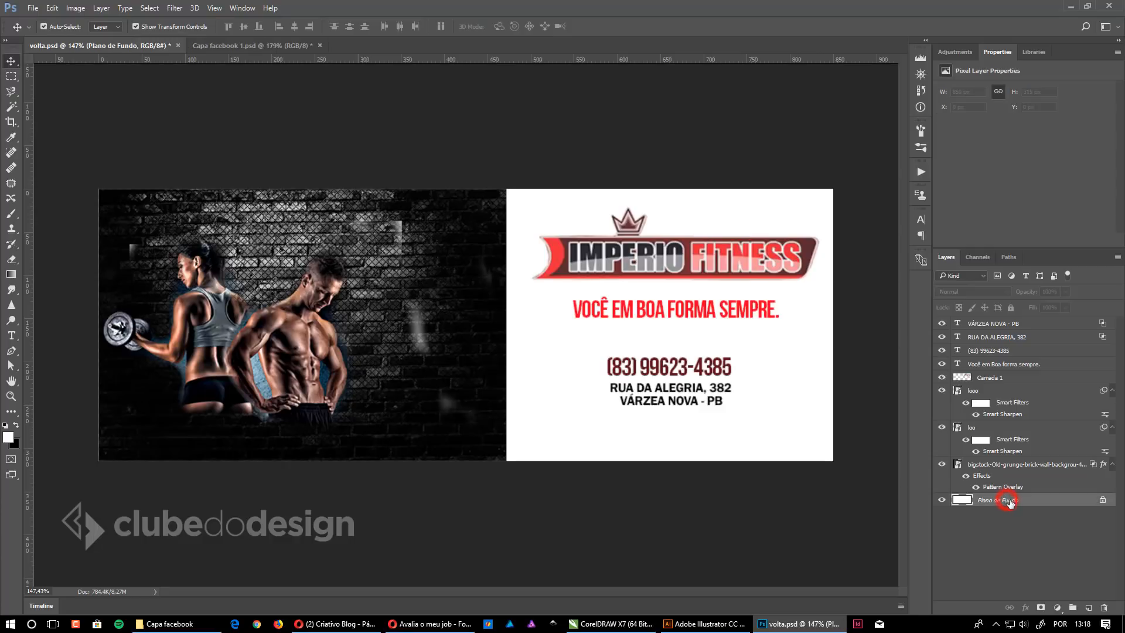
pyautogui.click(1056, 609)
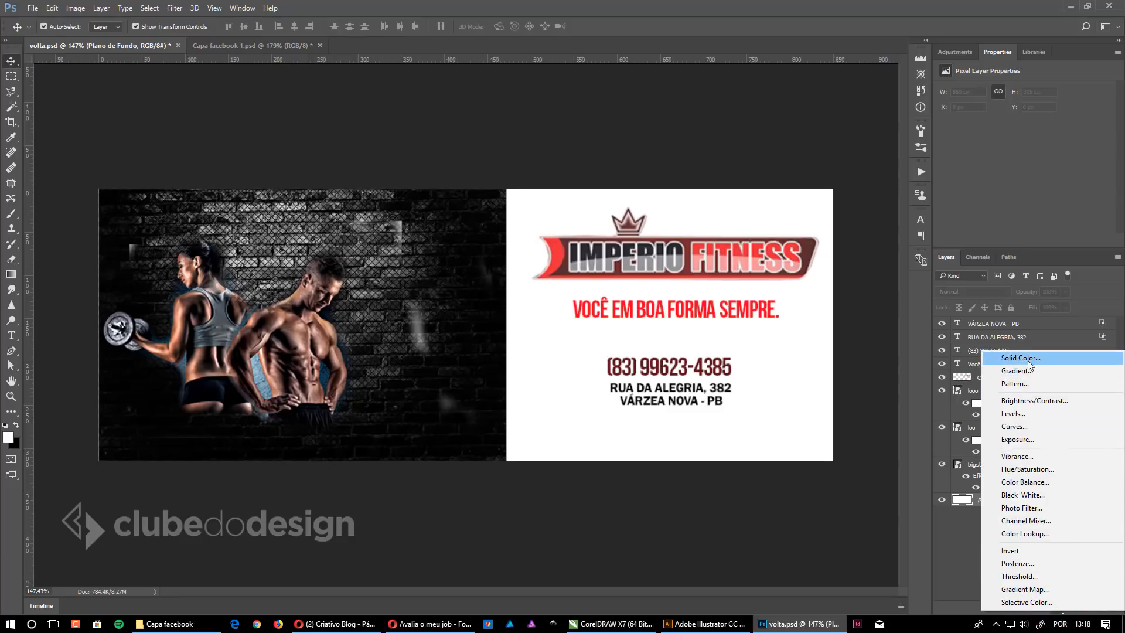
pyautogui.click(1029, 362)
pyautogui.click(834, 221)
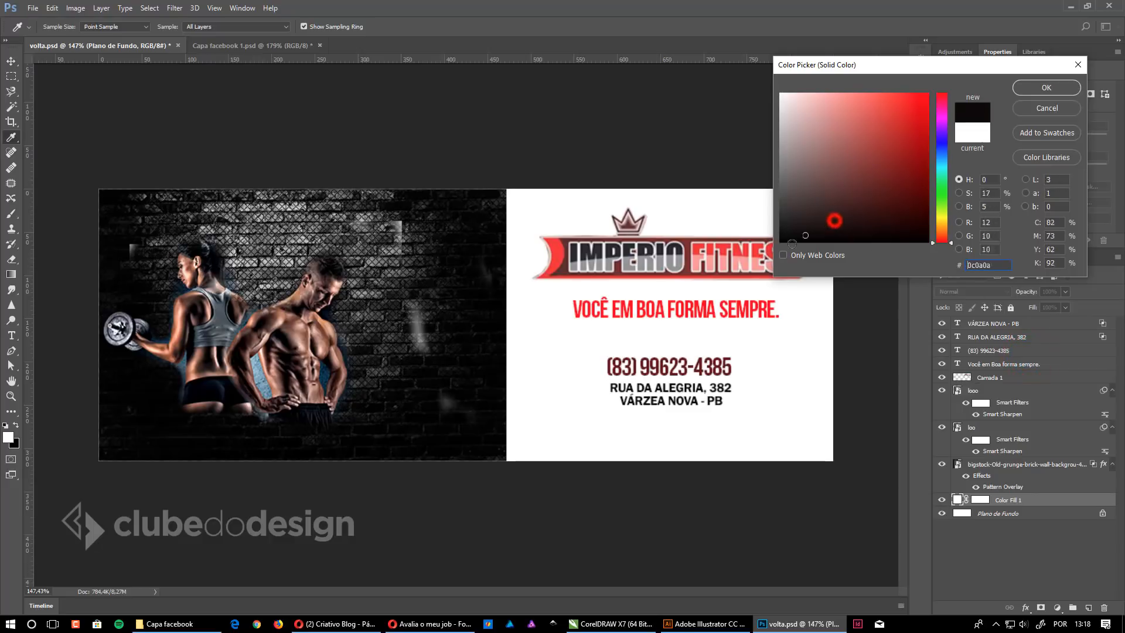
pyautogui.click(1060, 83)
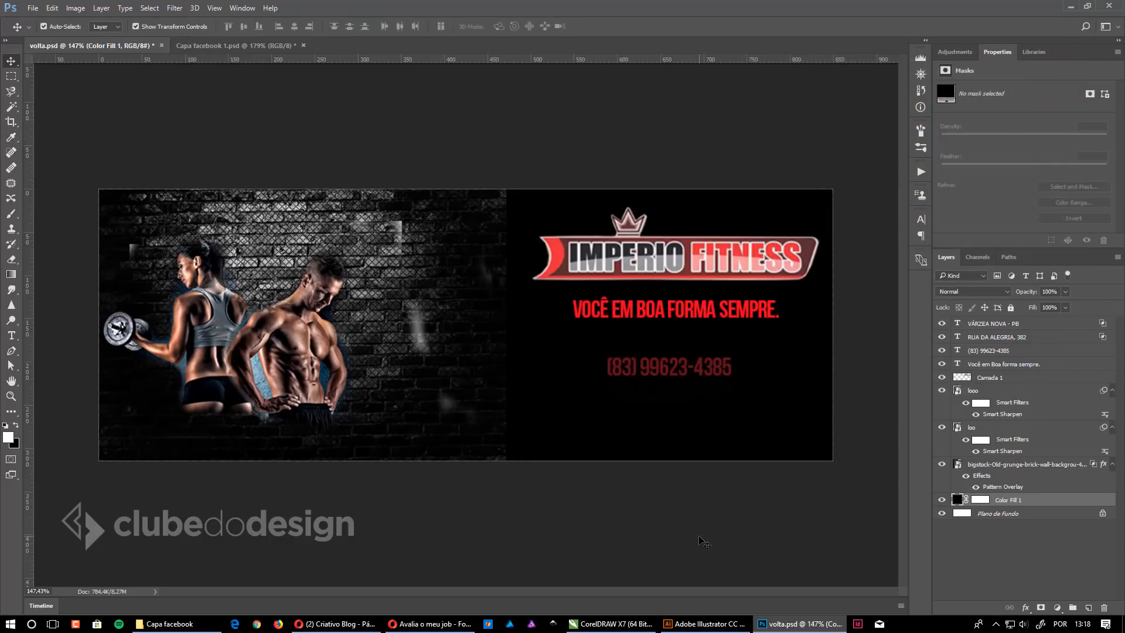
# Step: Change the phone number text's colour to white (ffffff)
pyautogui.click(717, 367)
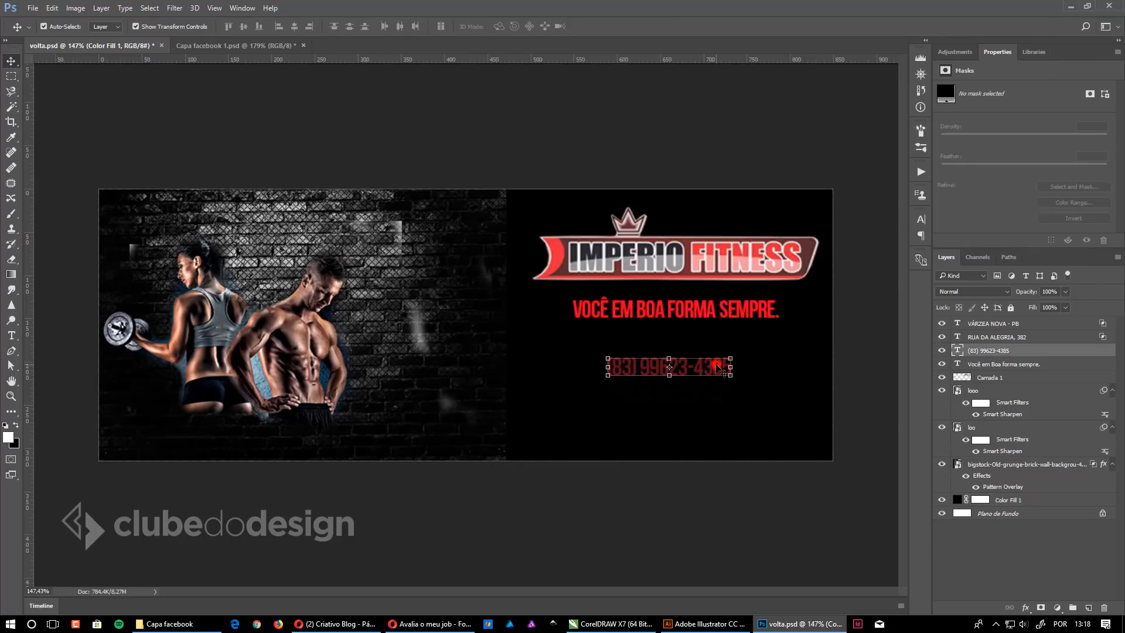
pyautogui.click(967, 186)
pyautogui.moveTo(834, 143); pyautogui.dragTo(781, 93)
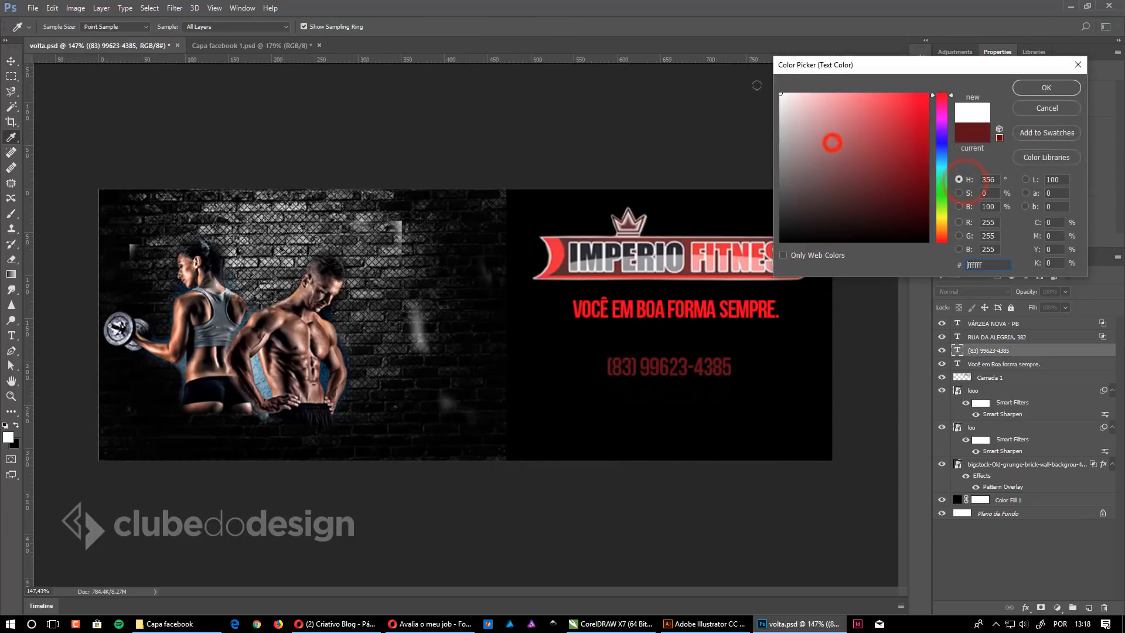
pyautogui.click(1035, 94)
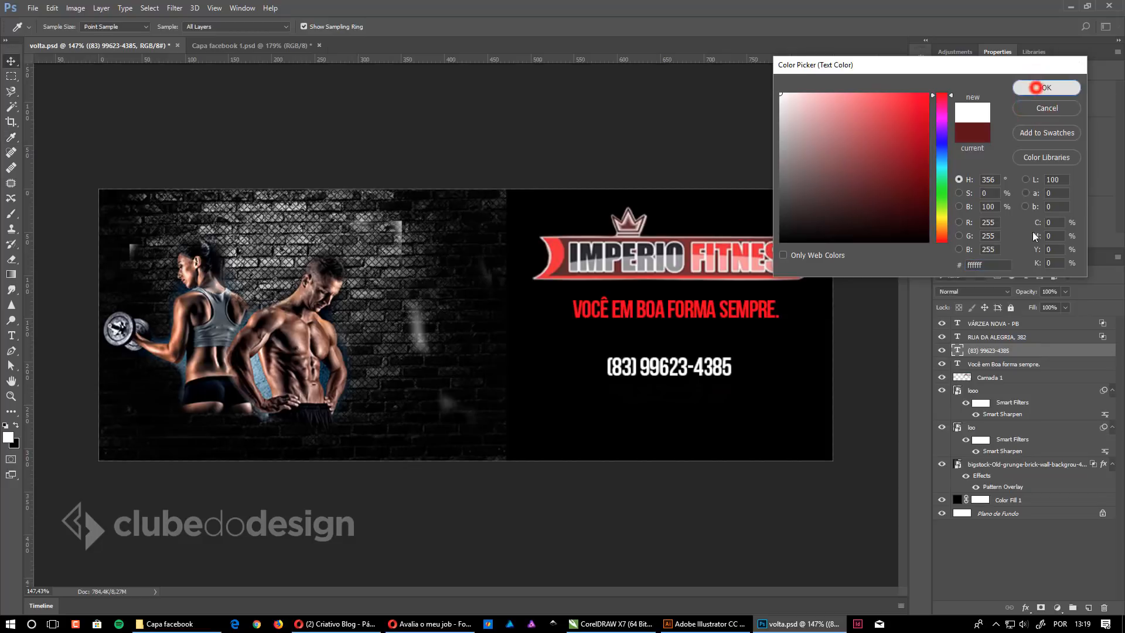
# Step: Change both address lines, the street and the city text layers, to white (ffffff)
pyautogui.click(995, 337)
pyautogui.click(966, 186)
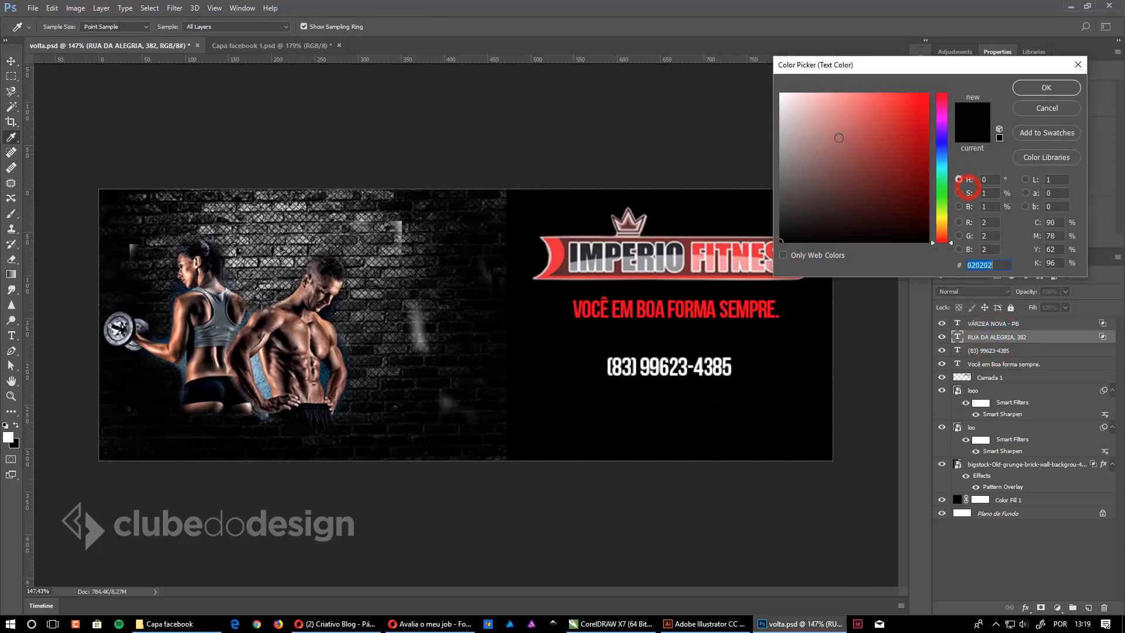
pyautogui.moveTo(832, 129); pyautogui.dragTo(781, 92)
pyautogui.click(1025, 89)
pyautogui.click(996, 323)
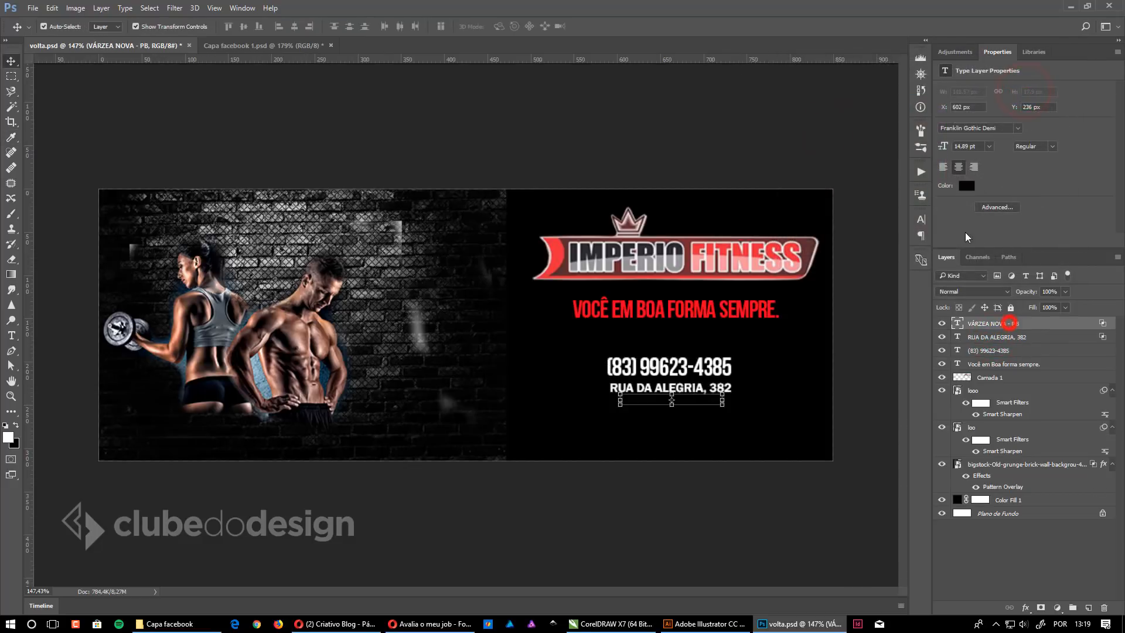
pyautogui.click(964, 186)
pyautogui.write('ffffff')
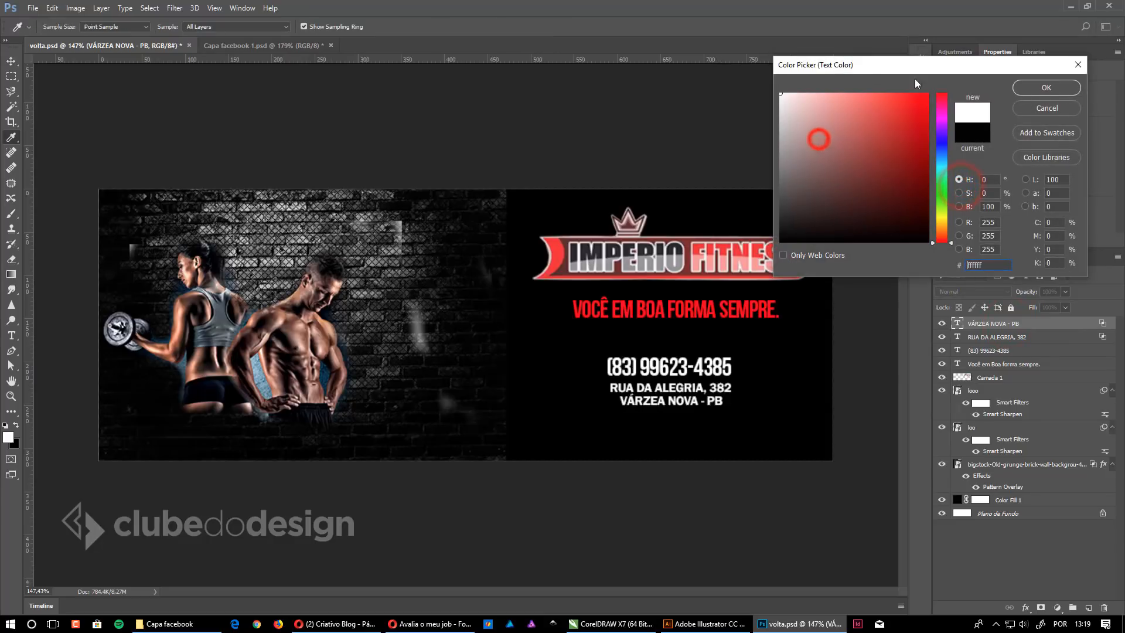
pyautogui.click(1047, 87)
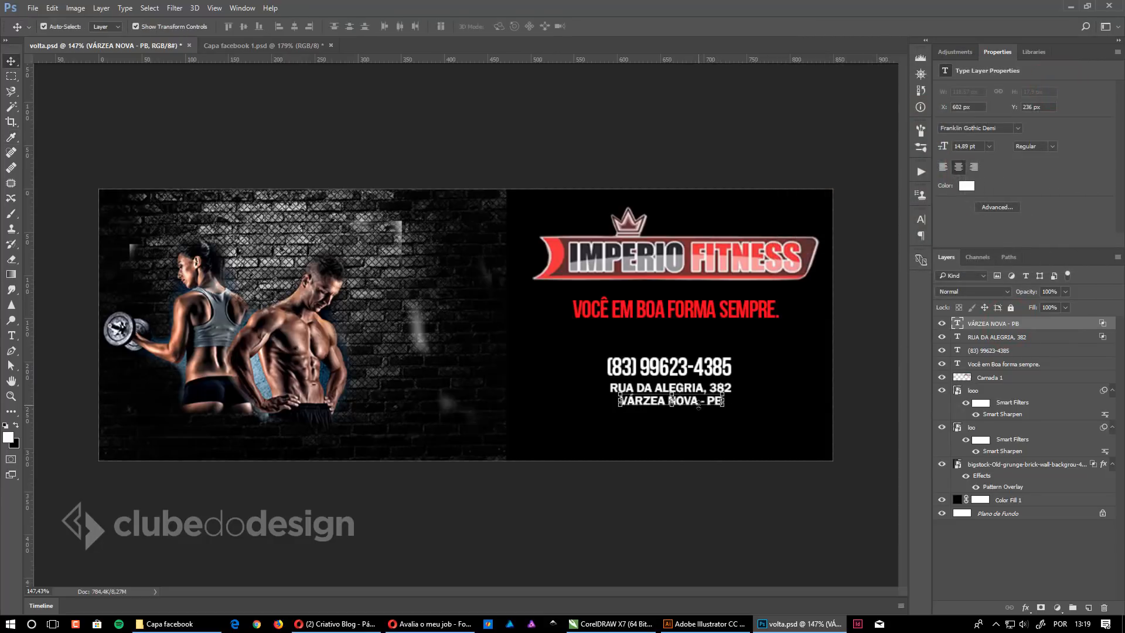
# Step: Cut the city text out of its own layer and paste it as a second line of the street text layer
pyautogui.press('t')
pyautogui.click(692, 403)
pyautogui.hotkey('ctrl', 'a')
pyautogui.hotkey('ctrl', 'c')
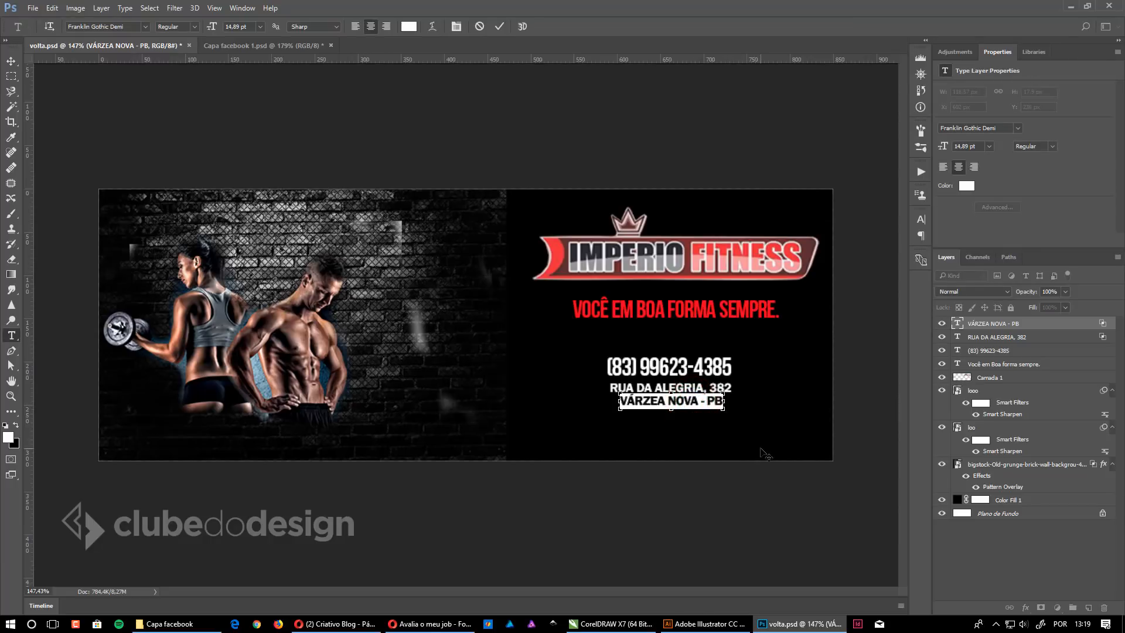
pyautogui.press('BackSpace')
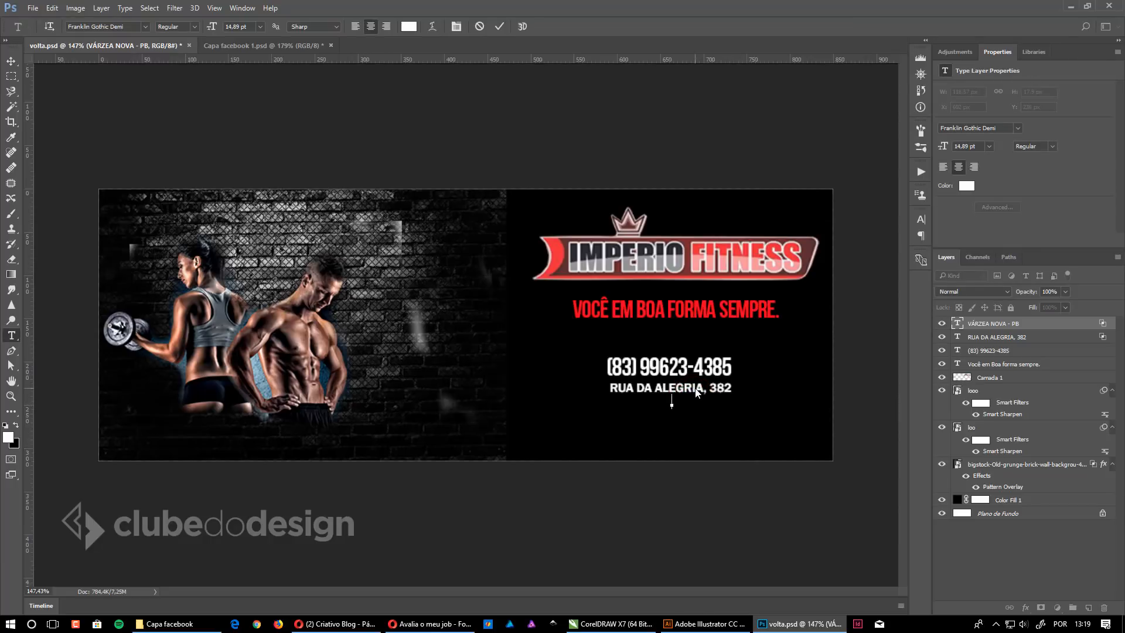
pyautogui.click(697, 391)
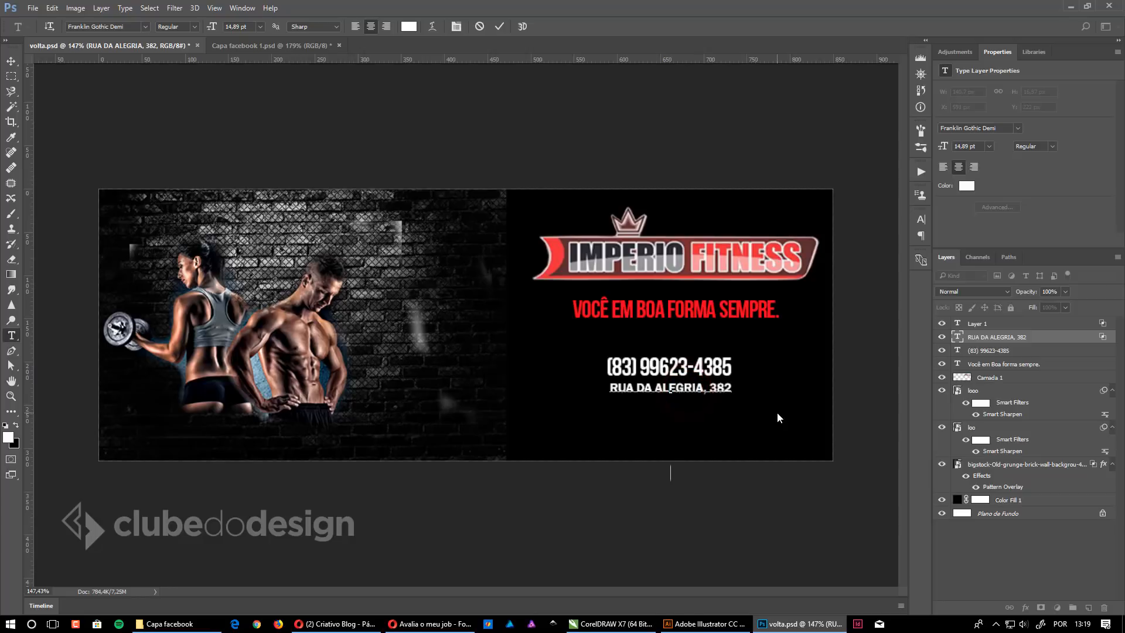
pyautogui.hotkey('ctrl', 'v')
pyautogui.hotkey('ctrl', 'Return')
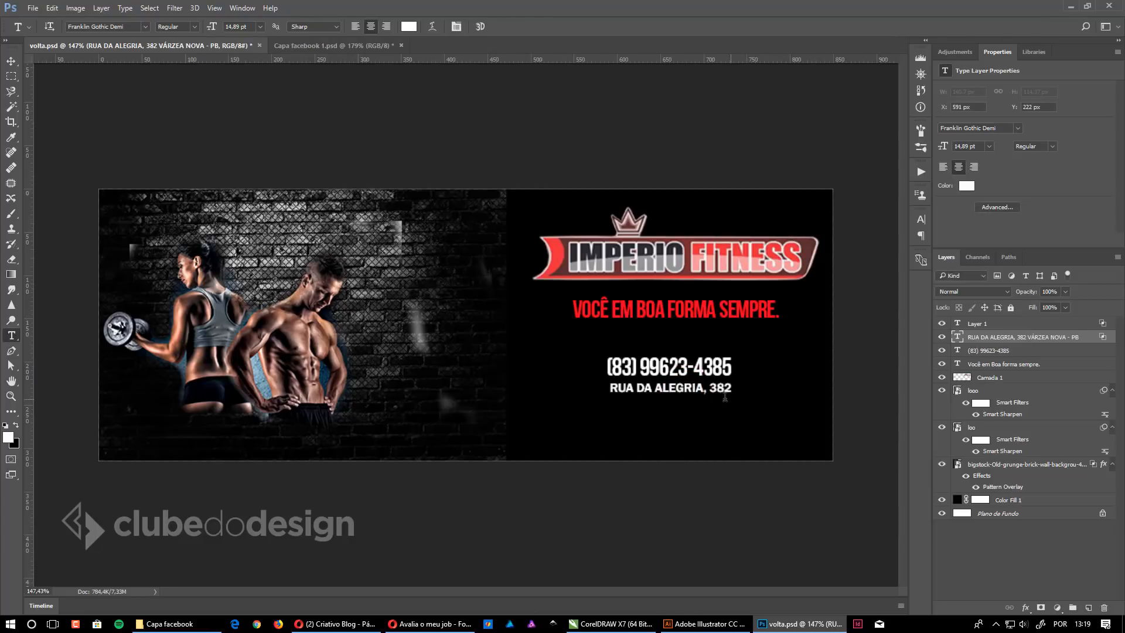
# Step: Set the combined address text's leading to Auto and deselect all layers
pyautogui.click(921, 220)
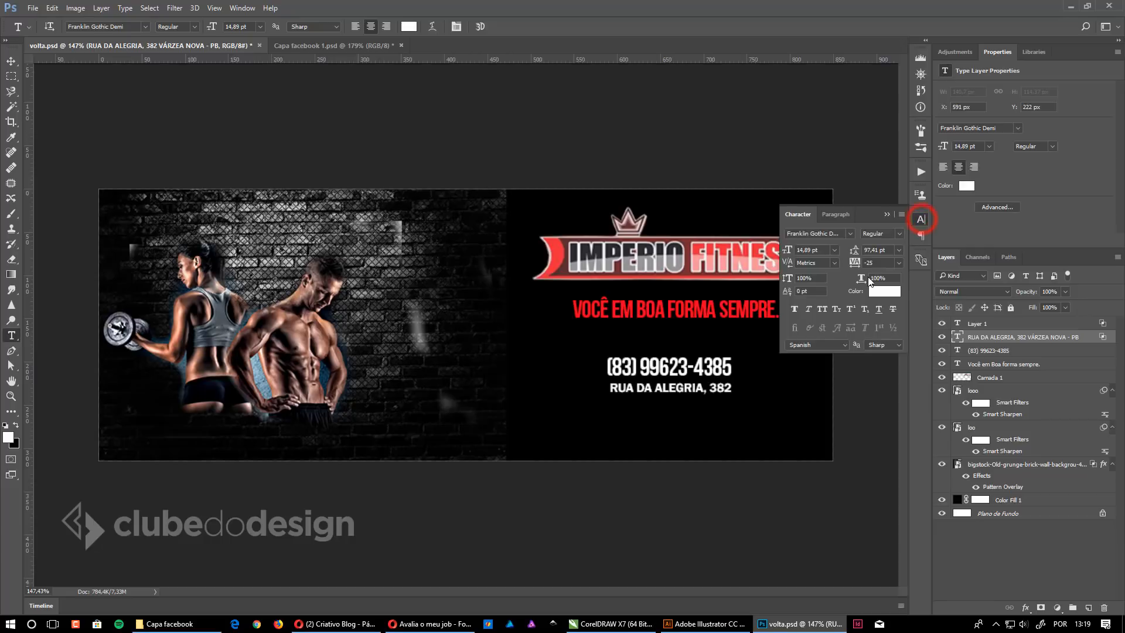
pyautogui.click(887, 251)
pyautogui.write('1')
pyautogui.click(900, 257)
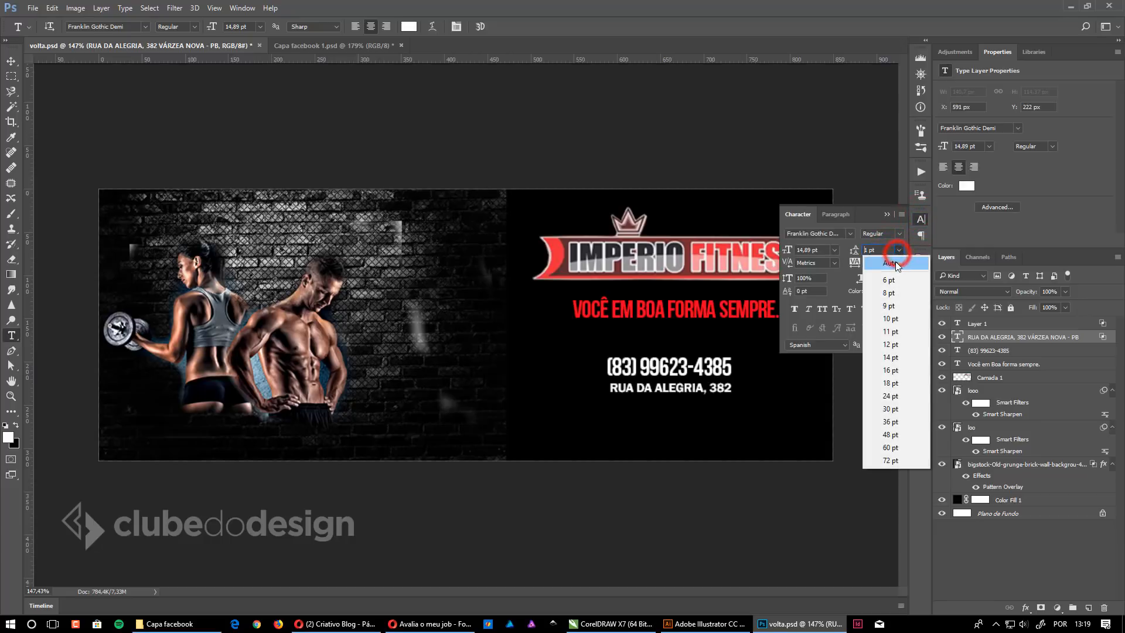
pyautogui.click(896, 252)
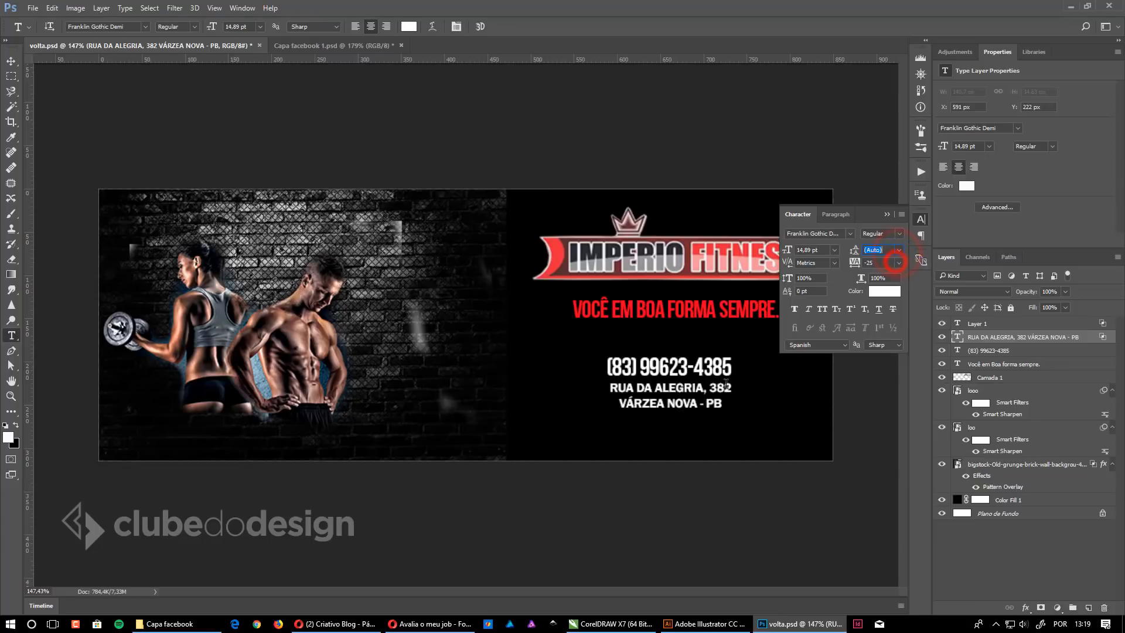
pyautogui.click(12, 61)
pyautogui.click(886, 214)
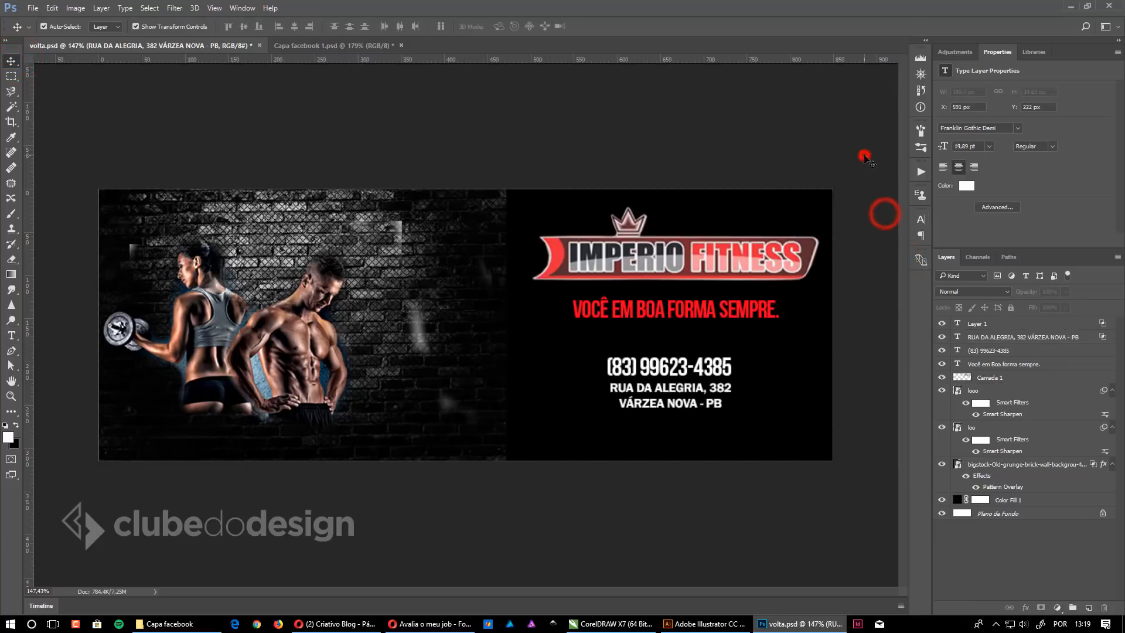
pyautogui.click(864, 156)
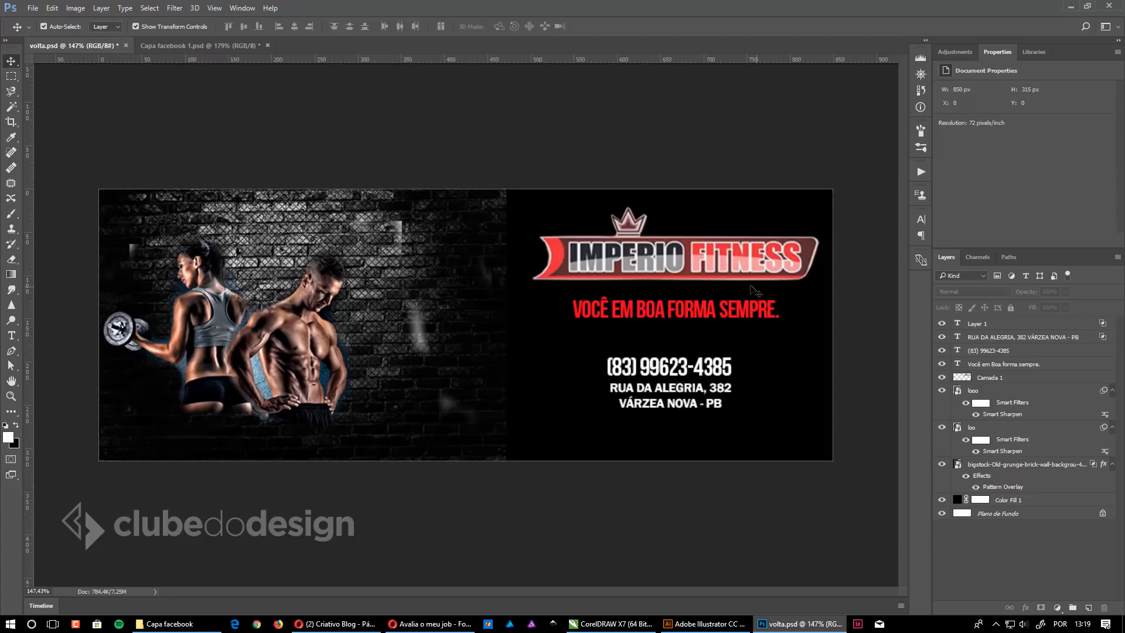
pyautogui.click(692, 262)
pyautogui.click(689, 316)
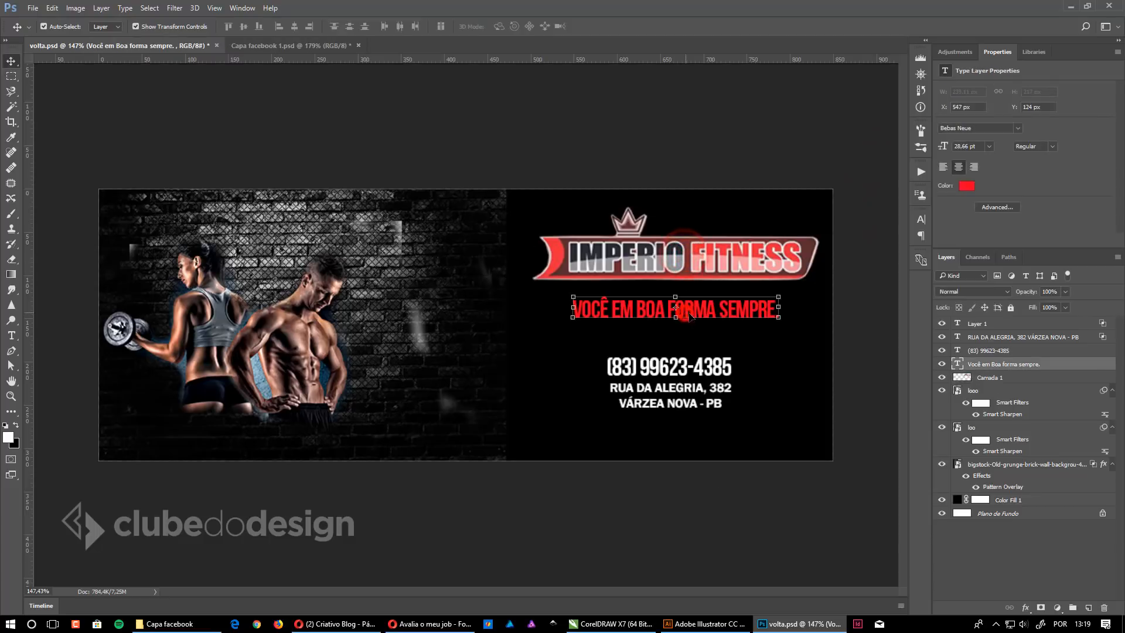
pyautogui.click(699, 367)
pyautogui.click(691, 407)
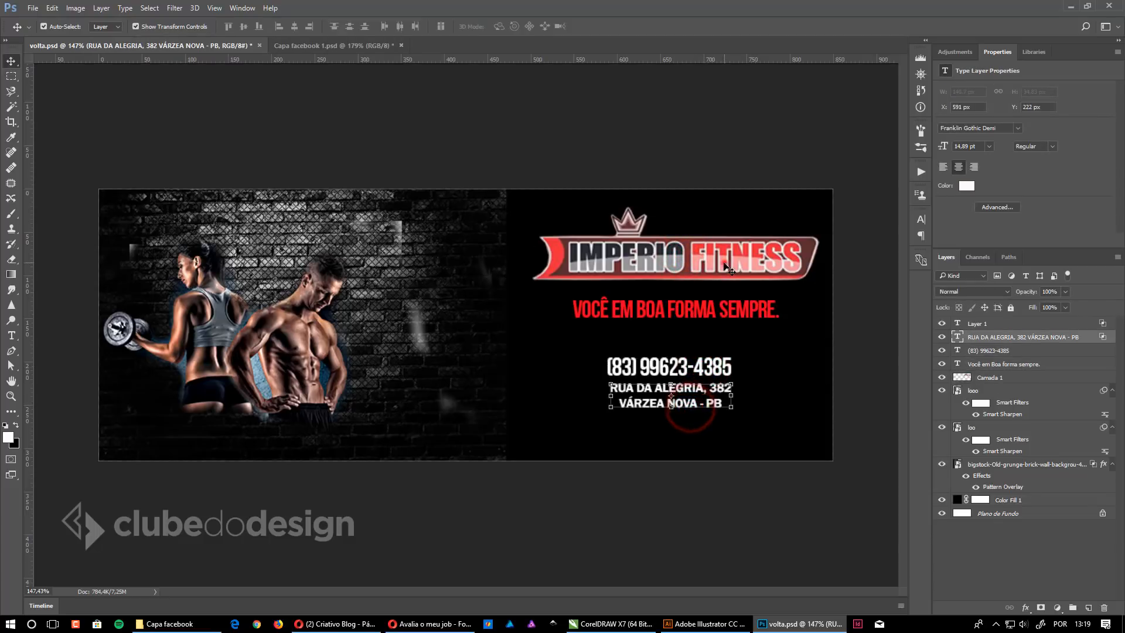
# Step: Move the Imperio Fitness logo and the red slogan about 30 px left and slightly down, towards the brick wall
pyautogui.moveTo(723, 259); pyautogui.dragTo(698, 269)
pyautogui.click(739, 319)
pyautogui.moveTo(740, 320); pyautogui.dragTo(715, 327)
pyautogui.click(693, 375)
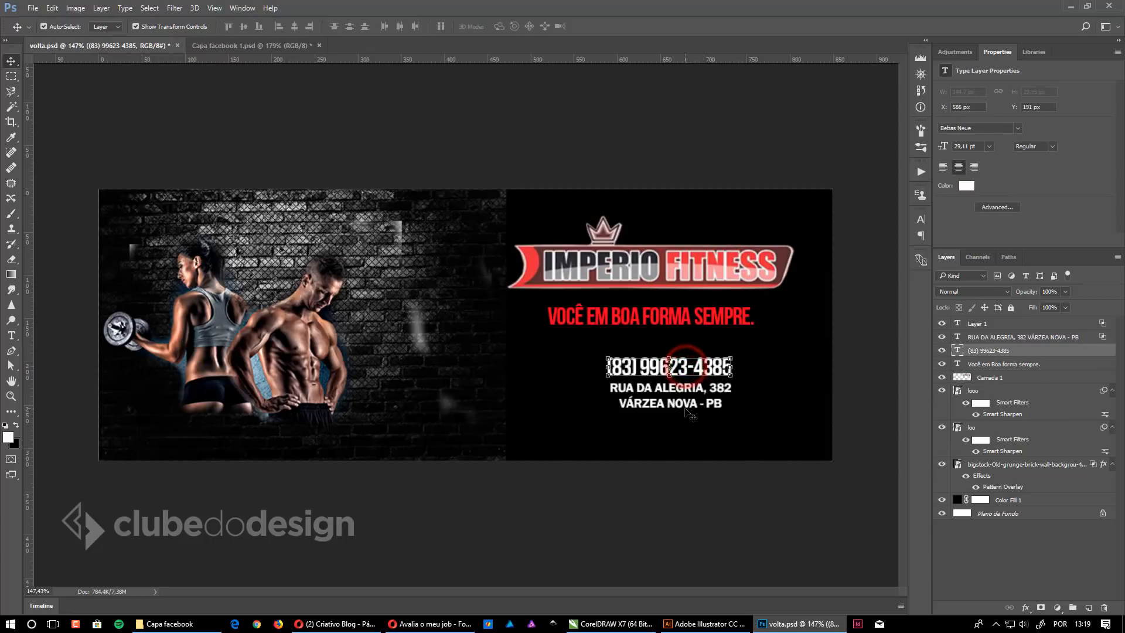
pyautogui.click(680, 395)
pyautogui.click(686, 410)
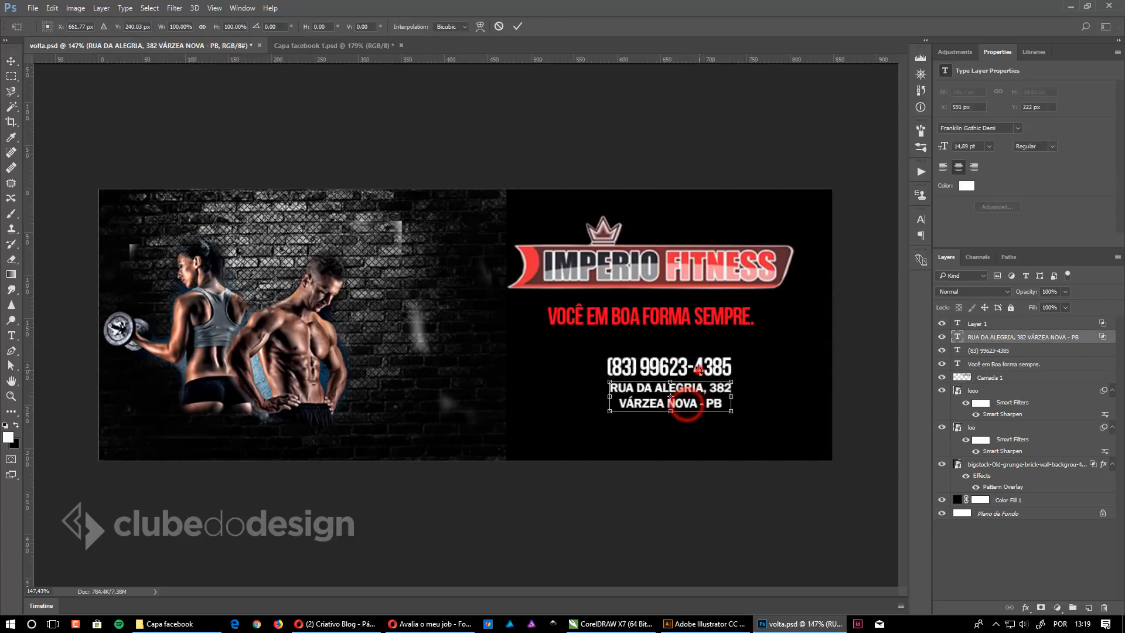
pyautogui.click(713, 316)
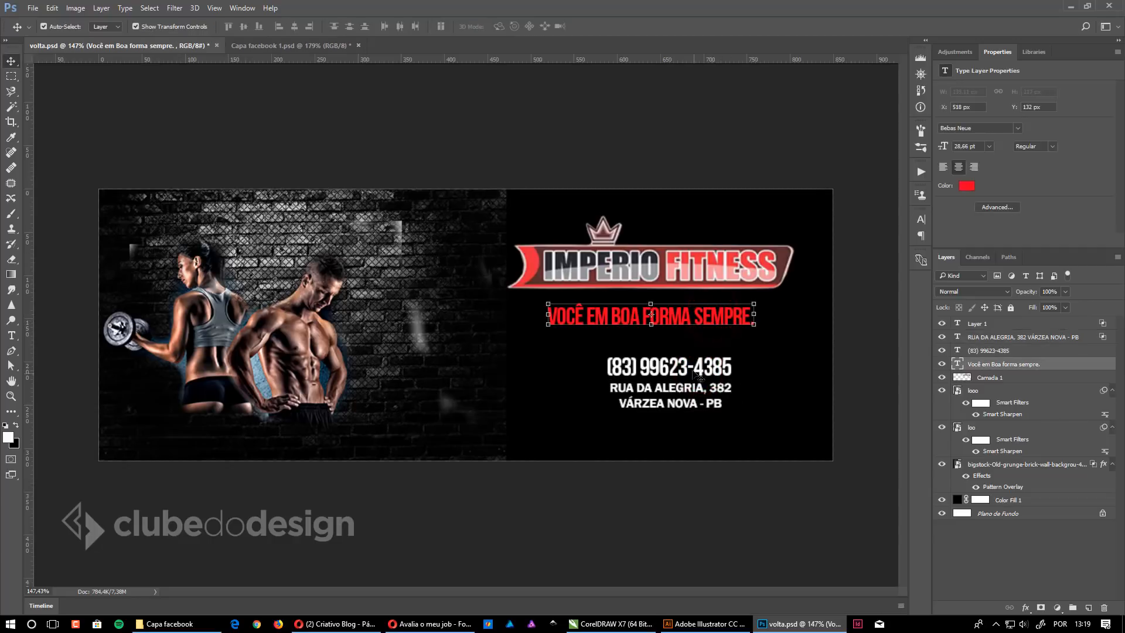
pyautogui.click(697, 375)
pyautogui.click(694, 396)
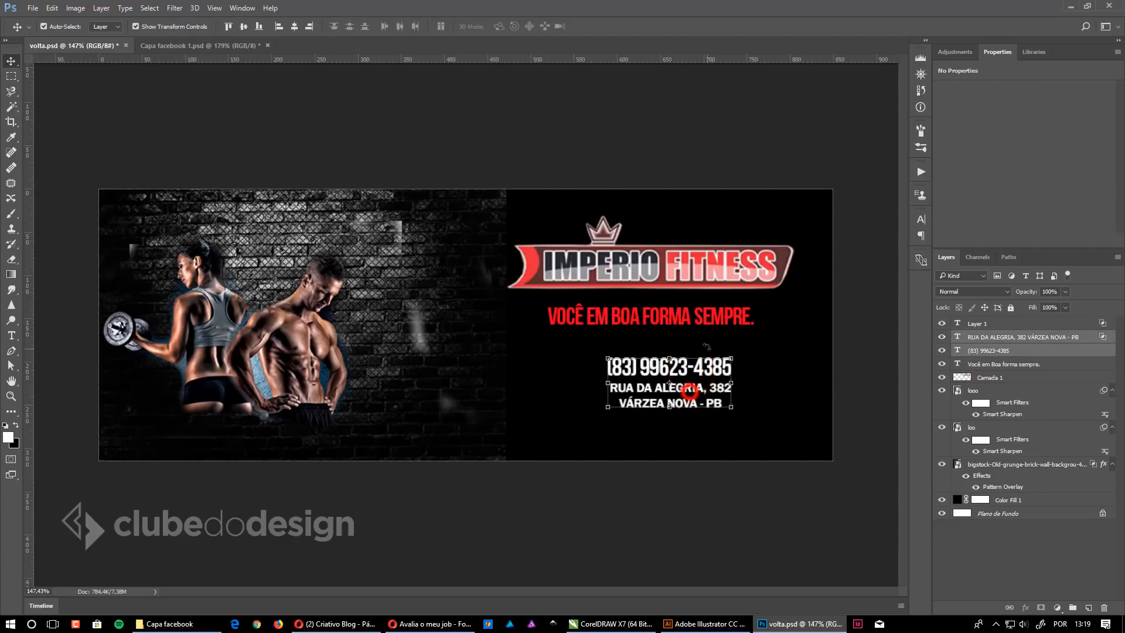
pyautogui.click(723, 316)
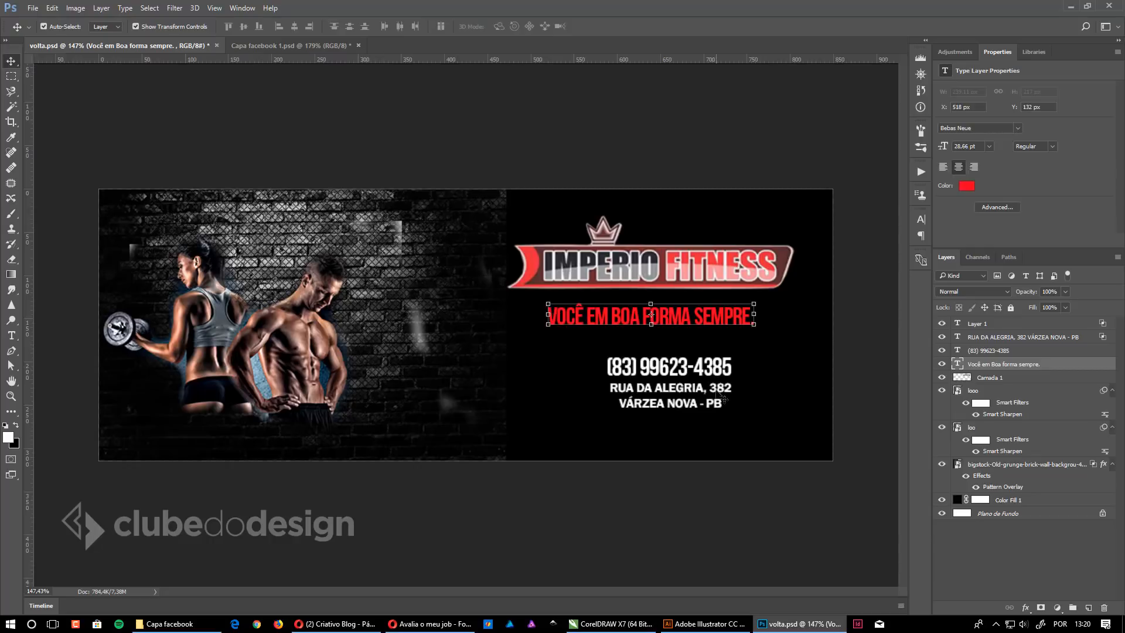
# Step: Select the slogan, phone number and address text layers together and open their character settings
pyautogui.click(709, 368)
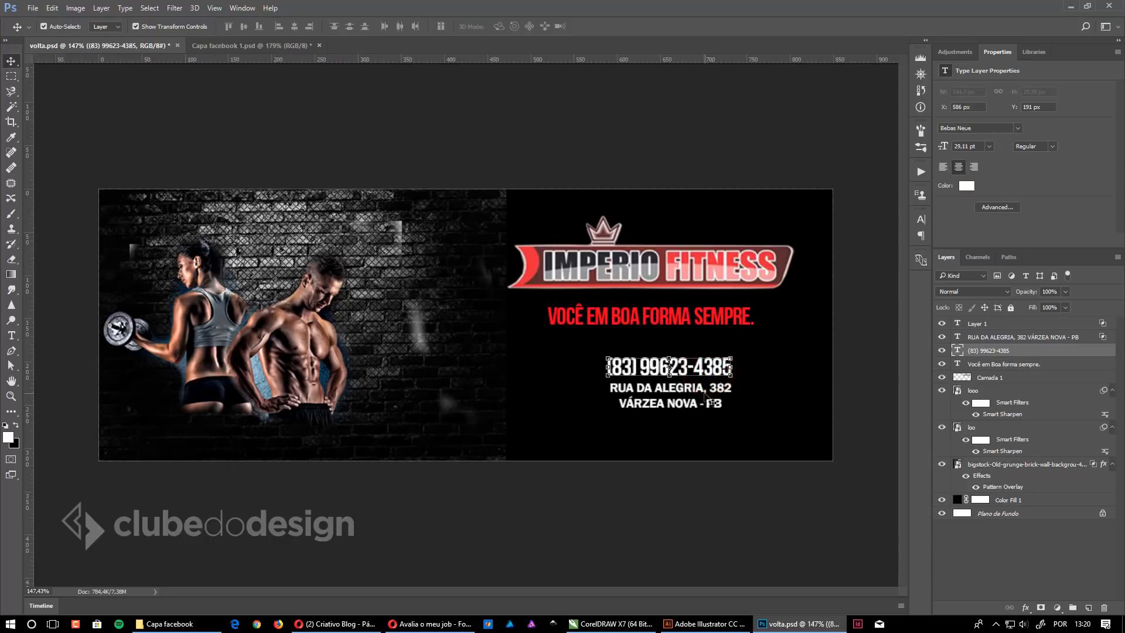
pyautogui.keyDown('shift'); pyautogui.click(712, 401); pyautogui.keyUp('shift')
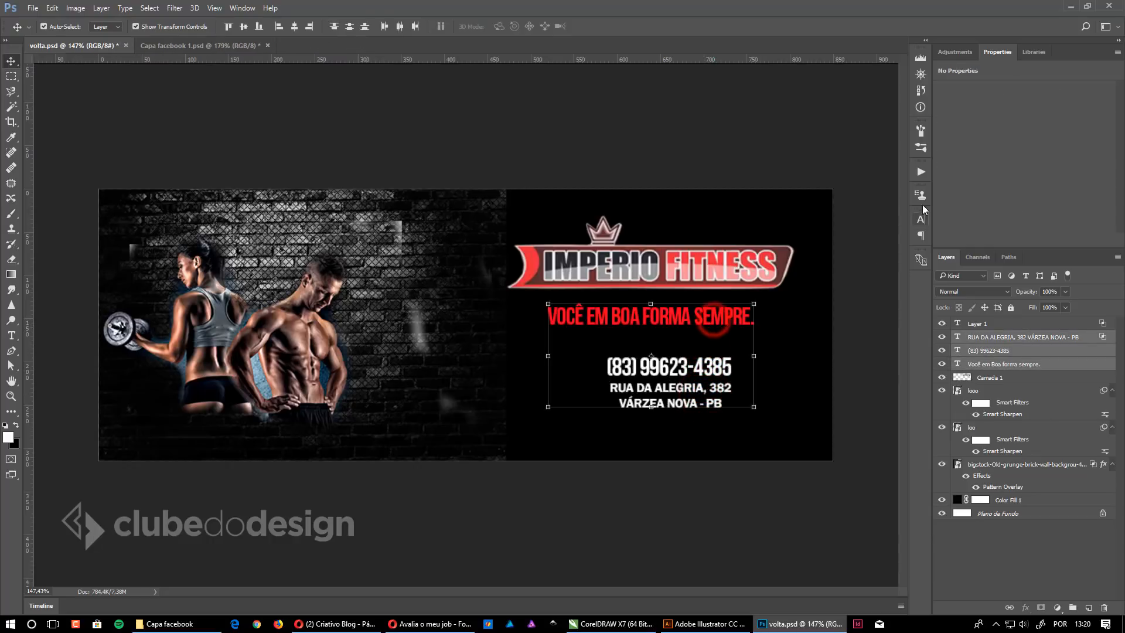
pyautogui.click(921, 219)
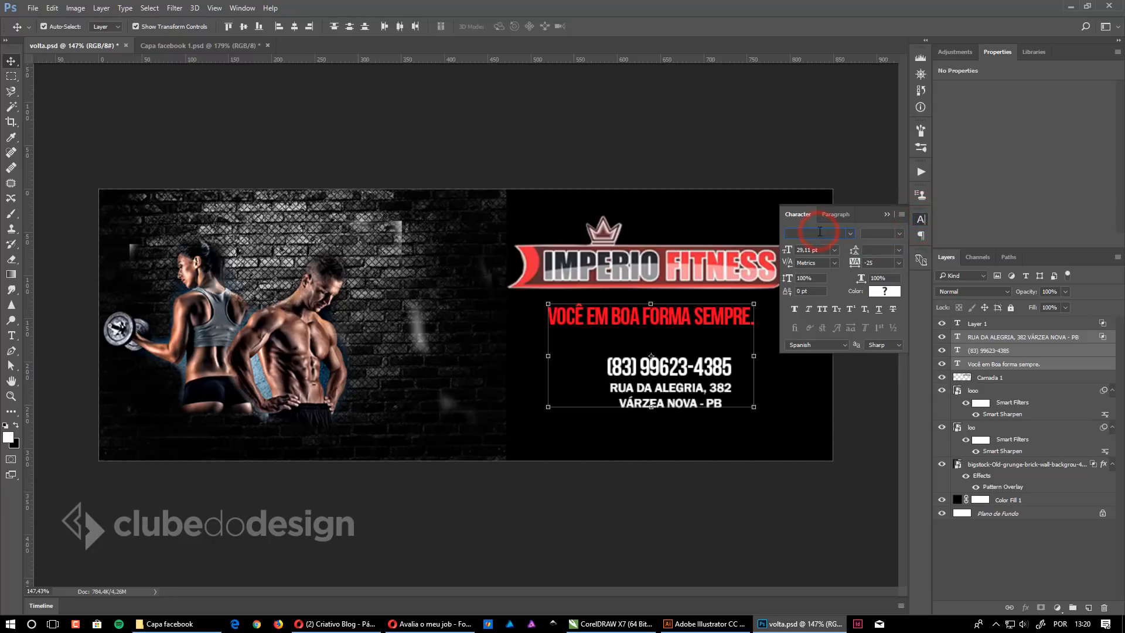
pyautogui.write('gotan')
pyautogui.press('BackSpace')
pyautogui.press('BackSpace')
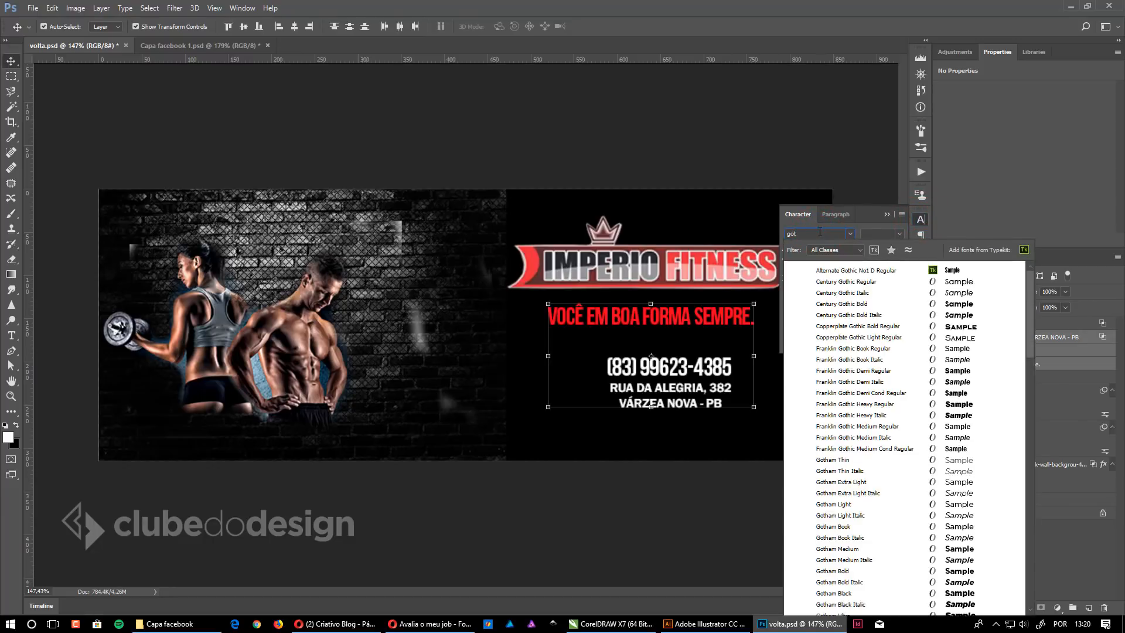
pyautogui.press('BackSpace')
pyautogui.press('BackSpace')
pyautogui.press('BackSpace')
# Step: Set the font of the slogan, phone number and address texts to Open Sans Bold and deselect them
pyautogui.write('opena')
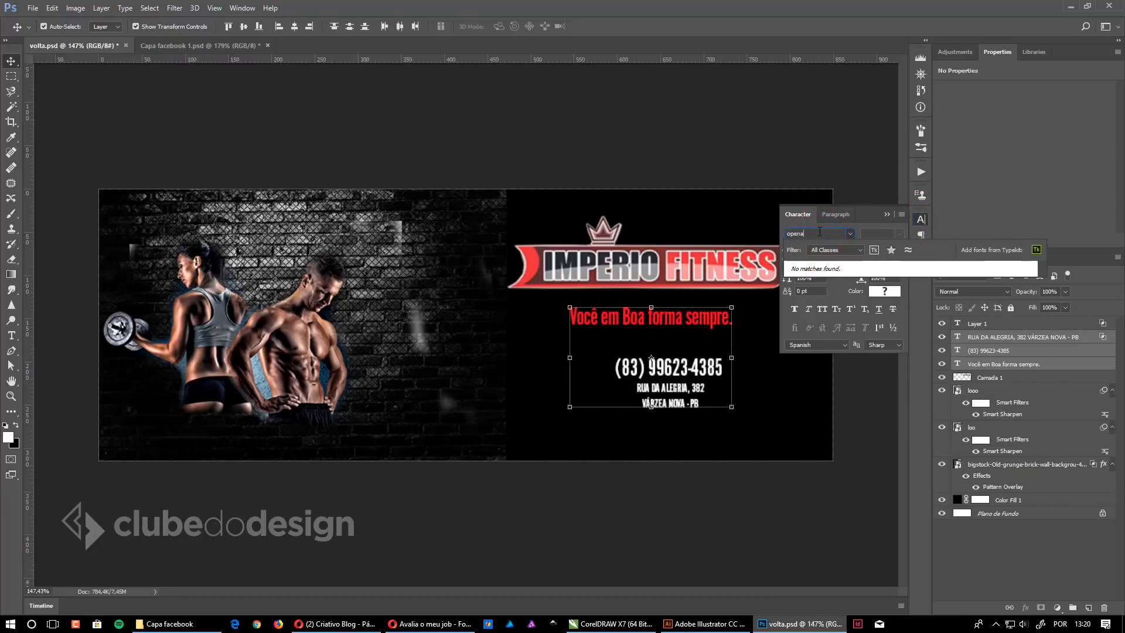
pyautogui.write('s')
pyautogui.press('BackSpace')
pyautogui.press('BackSpace')
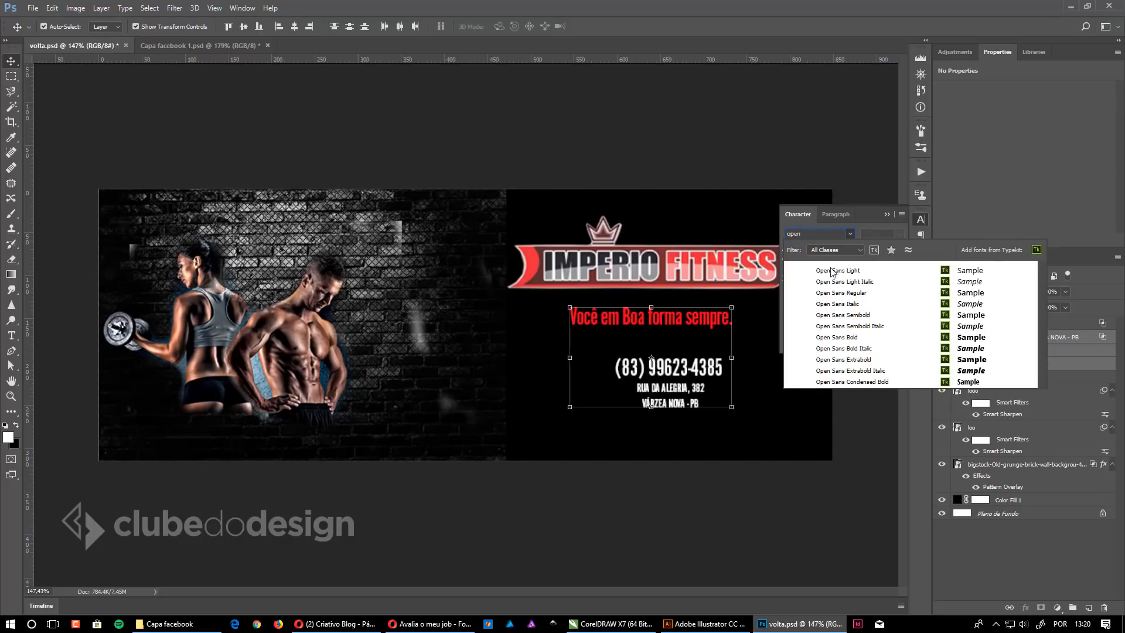
pyautogui.click(860, 338)
pyautogui.click(728, 500)
# Step: Change the font style of the slogan "Você em Boa forma sempre." to Light
pyautogui.click(717, 369)
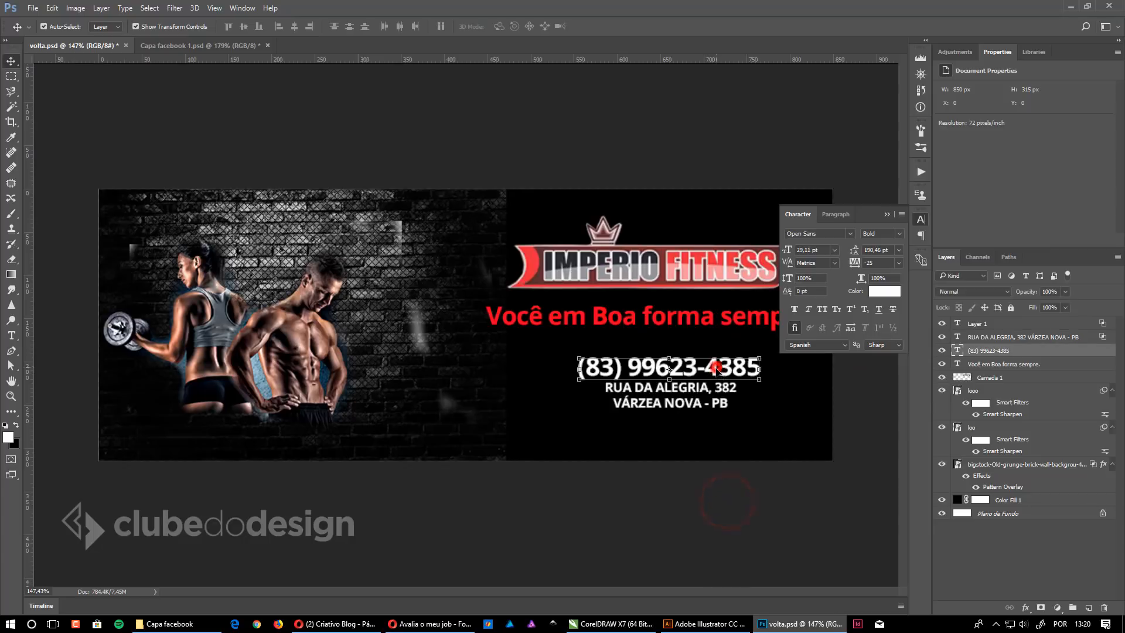
pyautogui.click(708, 316)
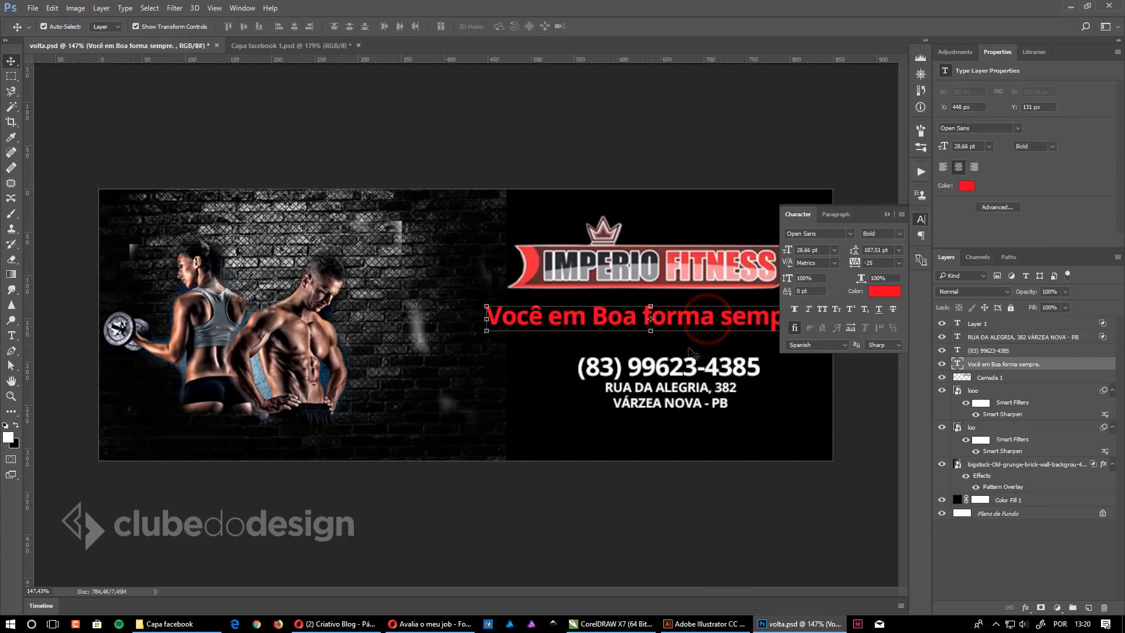
pyautogui.click(898, 235)
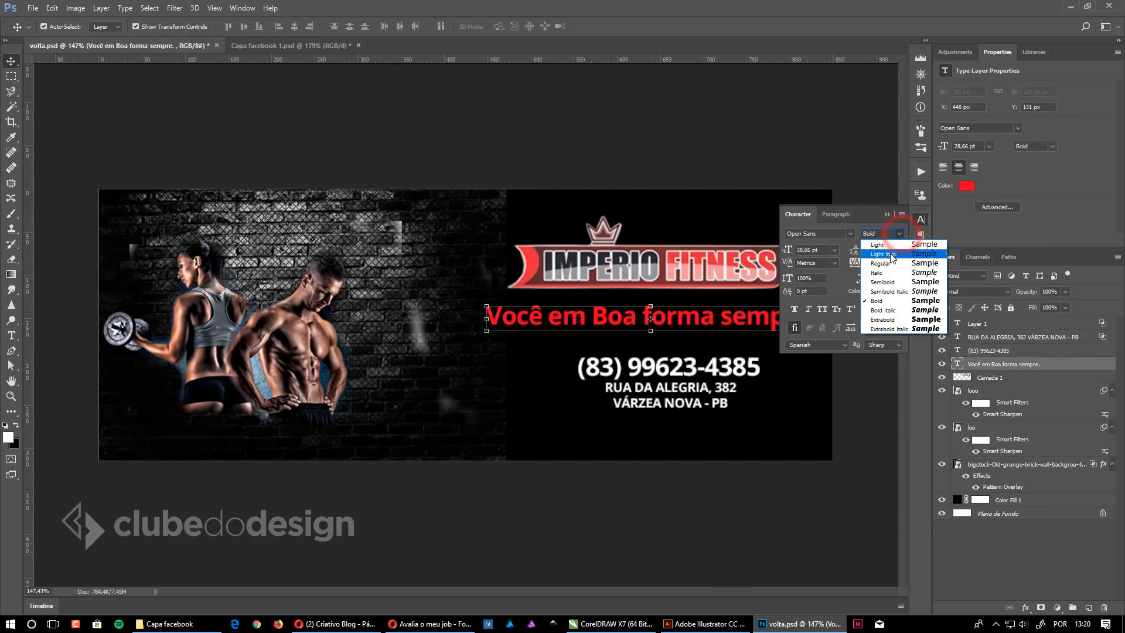
pyautogui.click(885, 251)
pyautogui.click(888, 214)
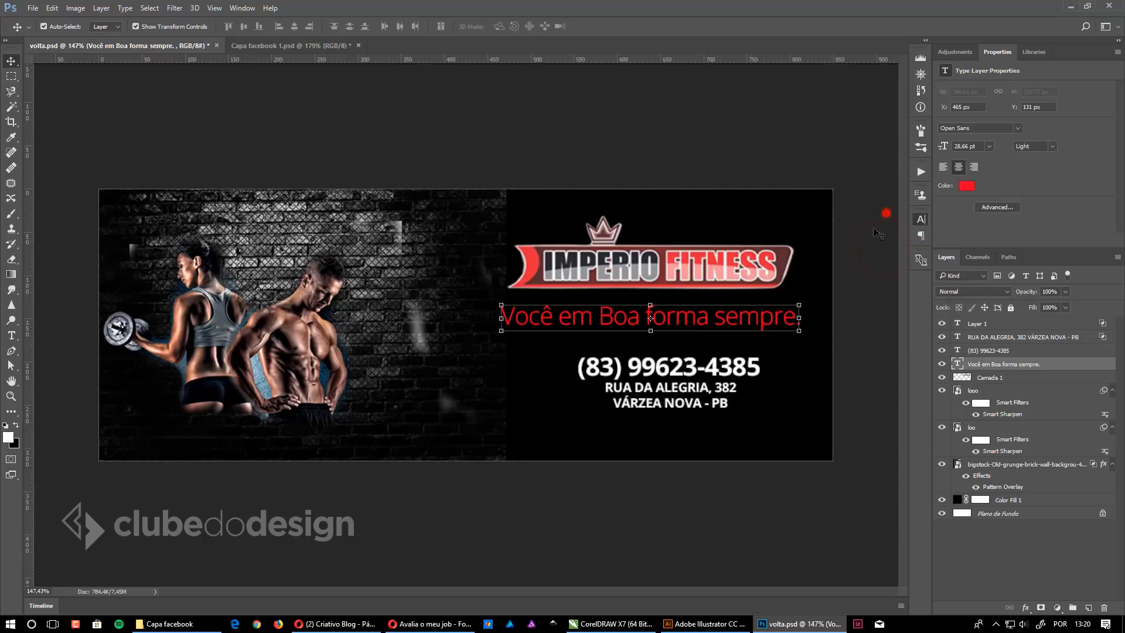
# Step: Nudge the red slogan about 6 px right and 4 px up, directly beneath the logo
pyautogui.click(799, 303)
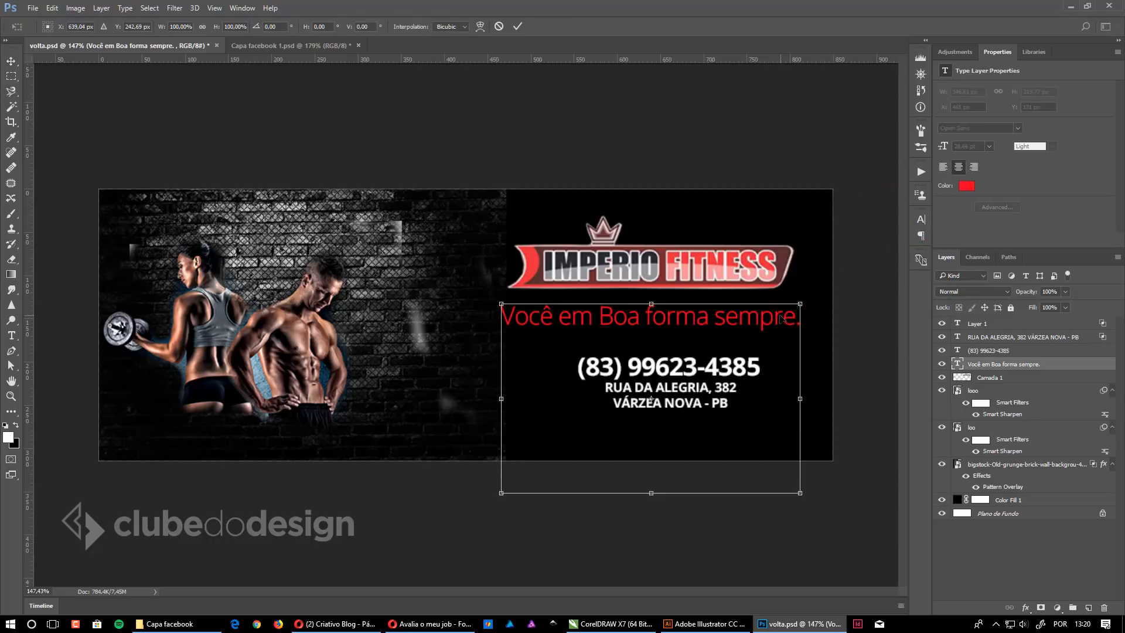
pyautogui.moveTo(786, 320)
pyautogui.mouseDown()
pyautogui.moveTo(767, 299)
pyautogui.moveTo(788, 317)
pyautogui.mouseUp()
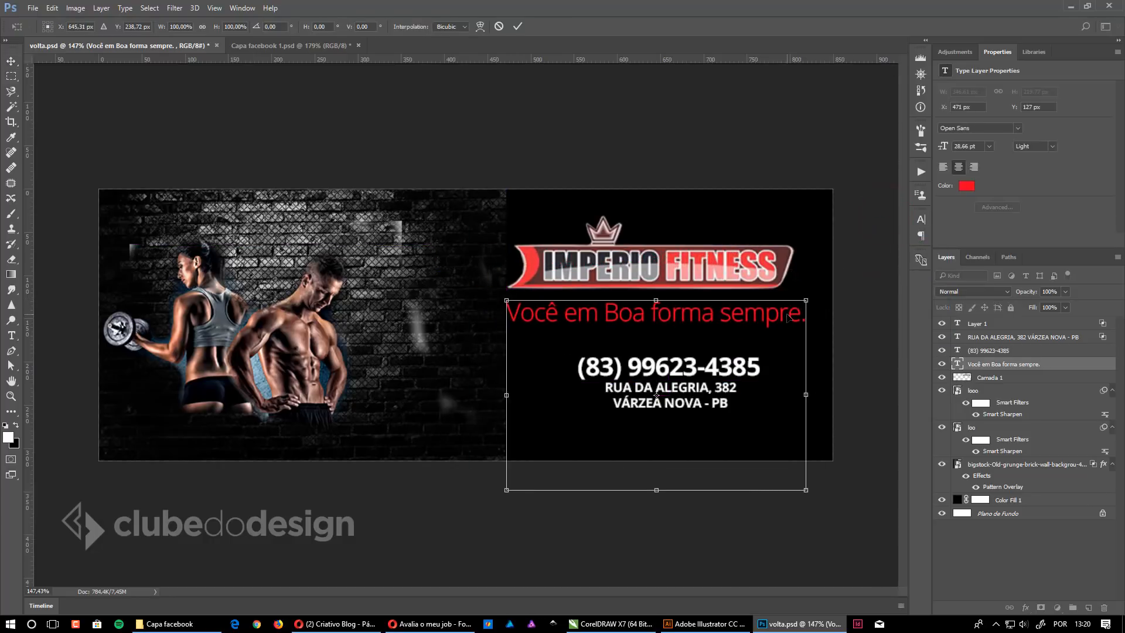
pyautogui.press('Return')
# Step: Change the capital B in the slogan to lowercase so it reads "Você em boa forma sempre."
pyautogui.press('t')
pyautogui.click(708, 309)
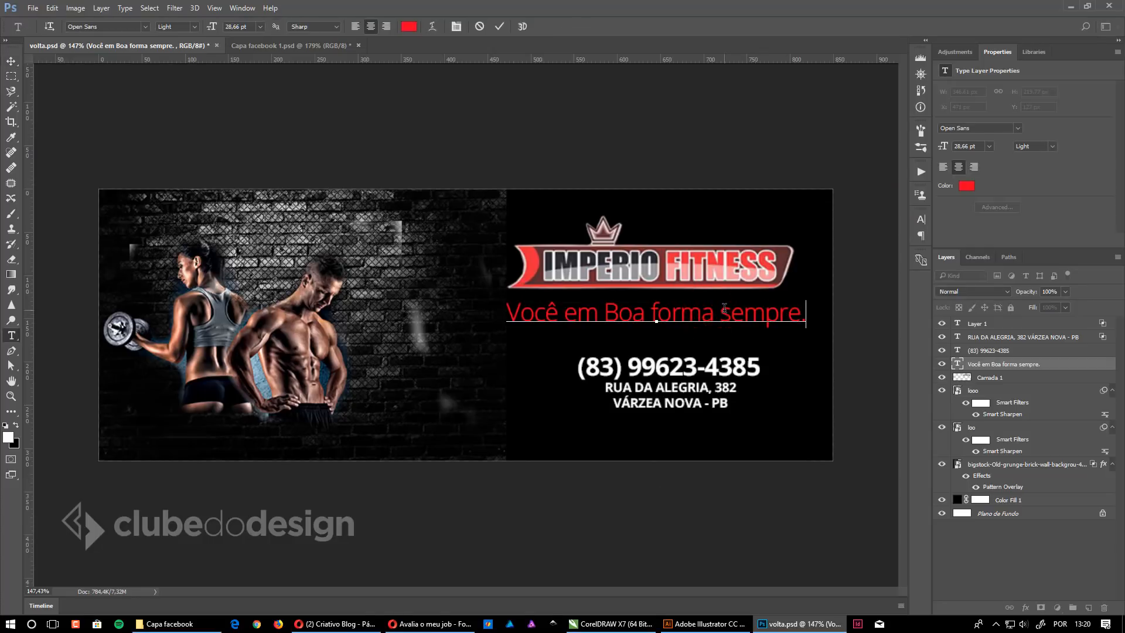
pyautogui.click(618, 310)
pyautogui.press('BackSpace')
pyautogui.write('b')
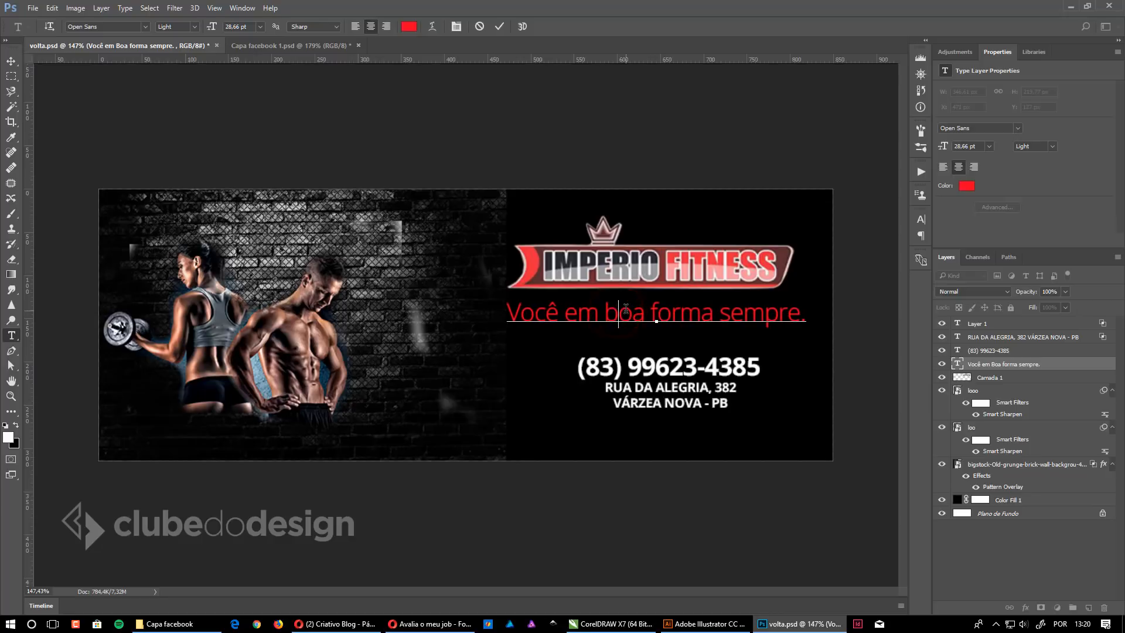
pyautogui.click(11, 60)
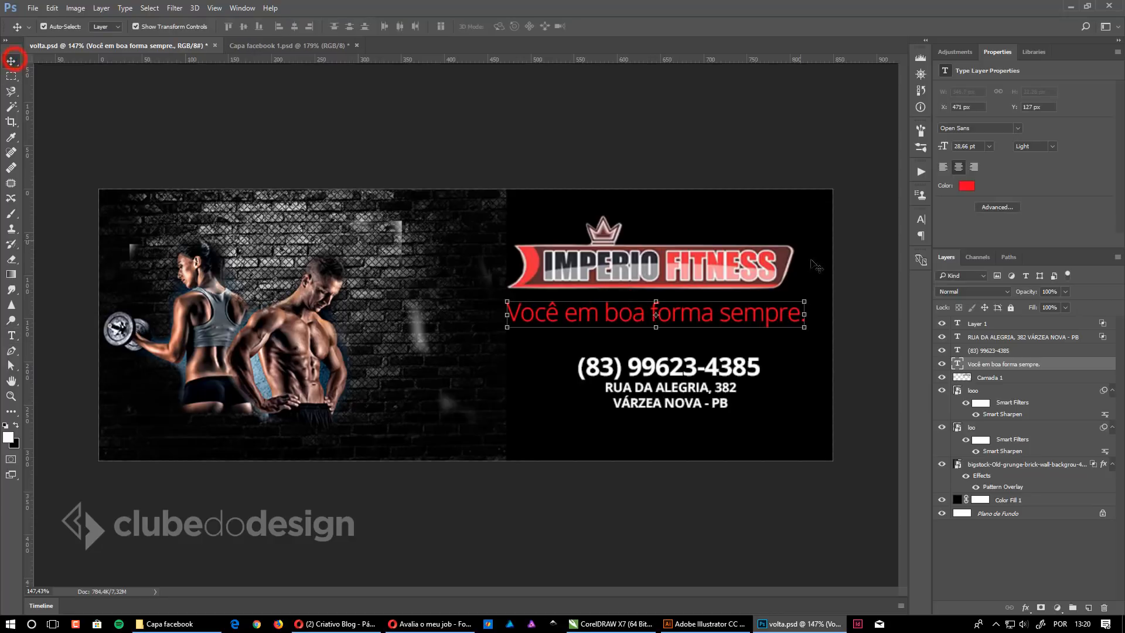
# Step: Scale the slogan down to about 65% and centre it beneath the Imperio Fitness logo
pyautogui.moveTo(802, 301); pyautogui.dragTo(805, 300)
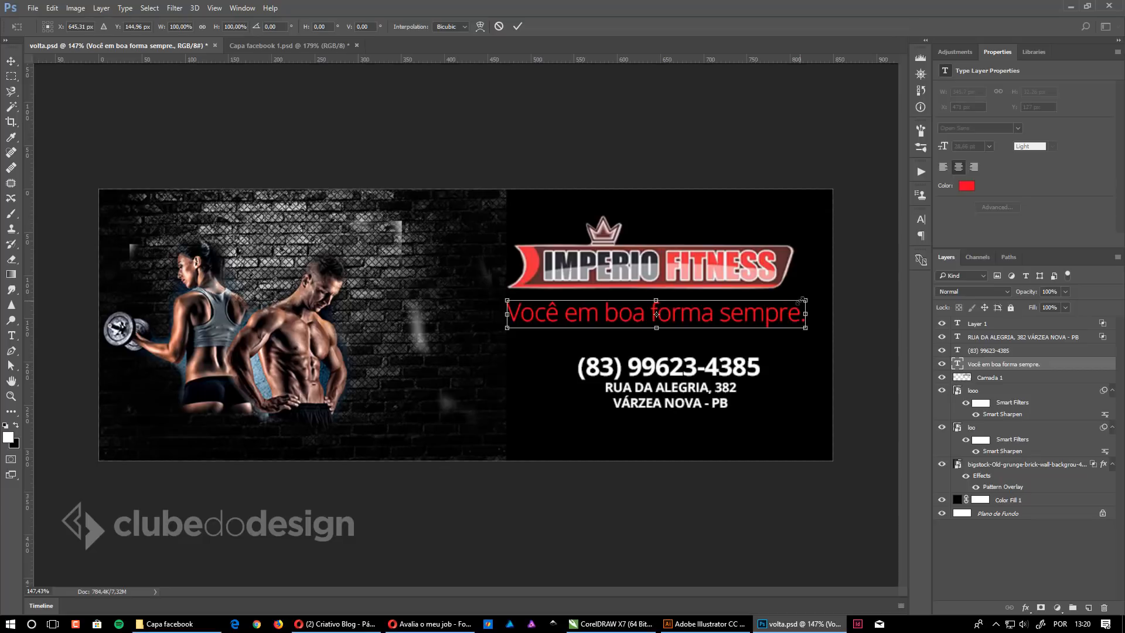
pyautogui.moveTo(810, 299); pyautogui.dragTo(728, 323)
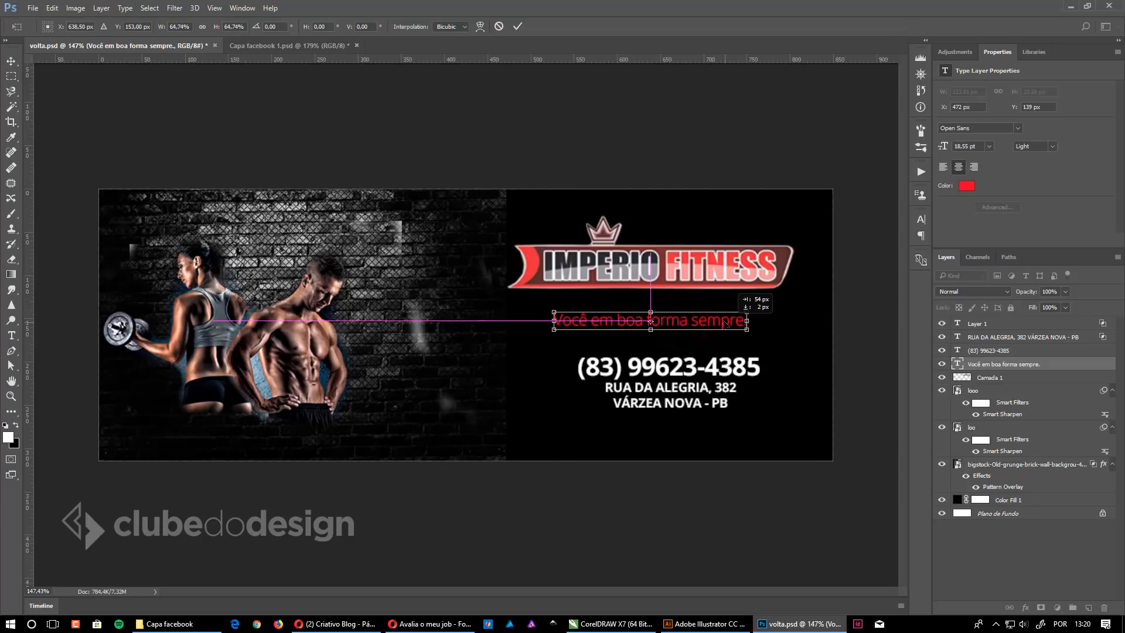
pyautogui.press('Return')
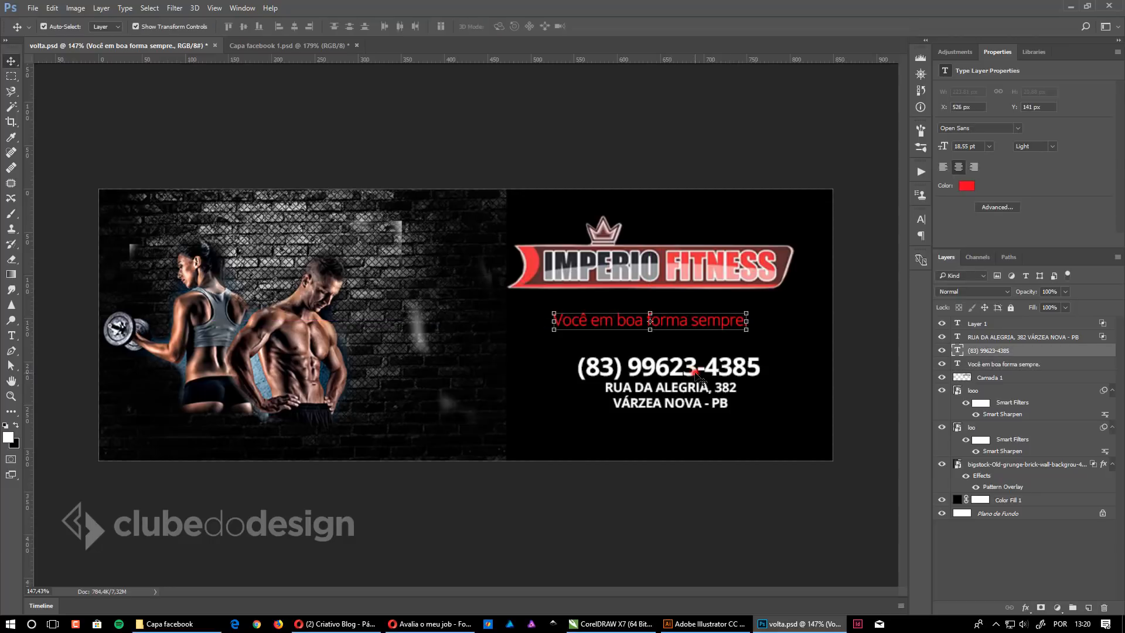
pyautogui.click(701, 518)
# Step: Copy the full address text and paste it on a new line below the phone number in its text layer
pyautogui.click(694, 405)
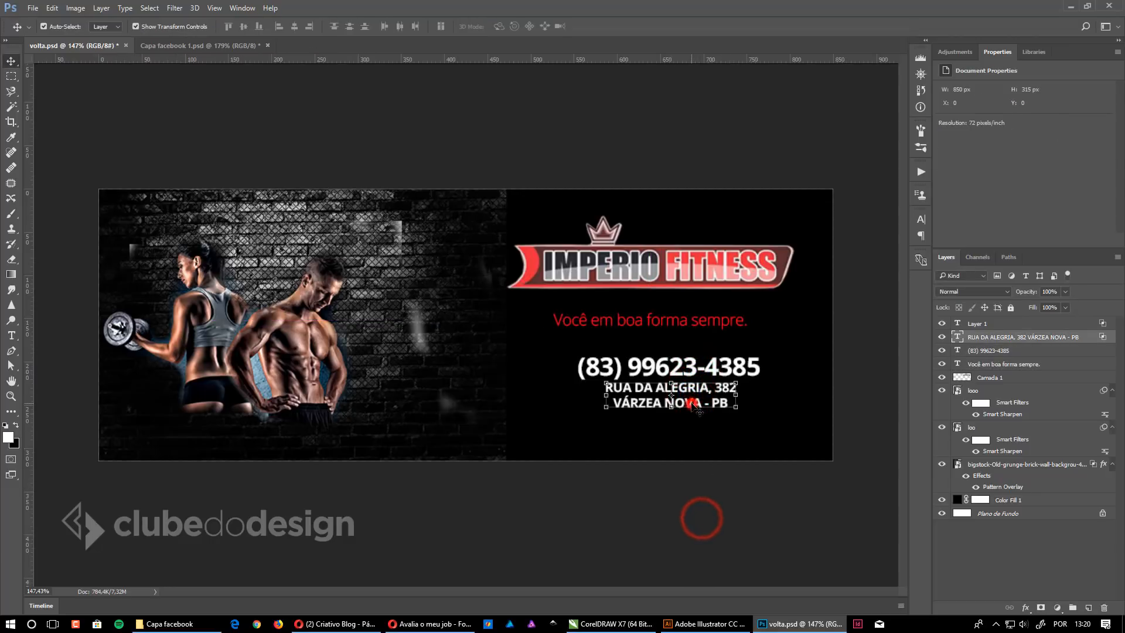
pyautogui.doubleClick(696, 403)
pyautogui.hotkey('ctrl', 'c')
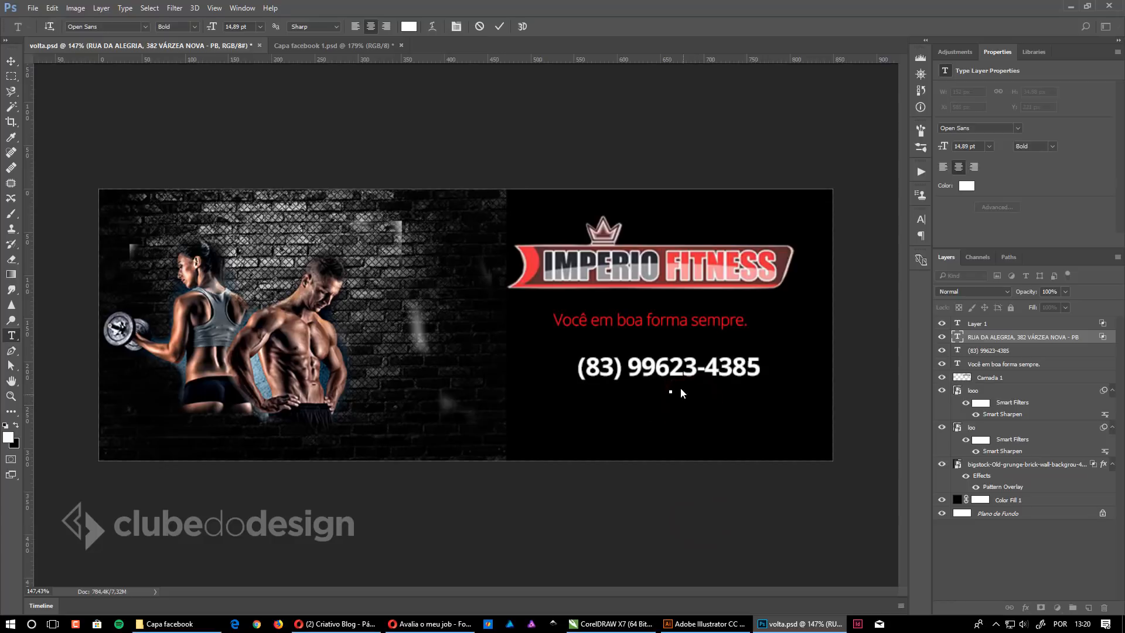
pyautogui.click(678, 369)
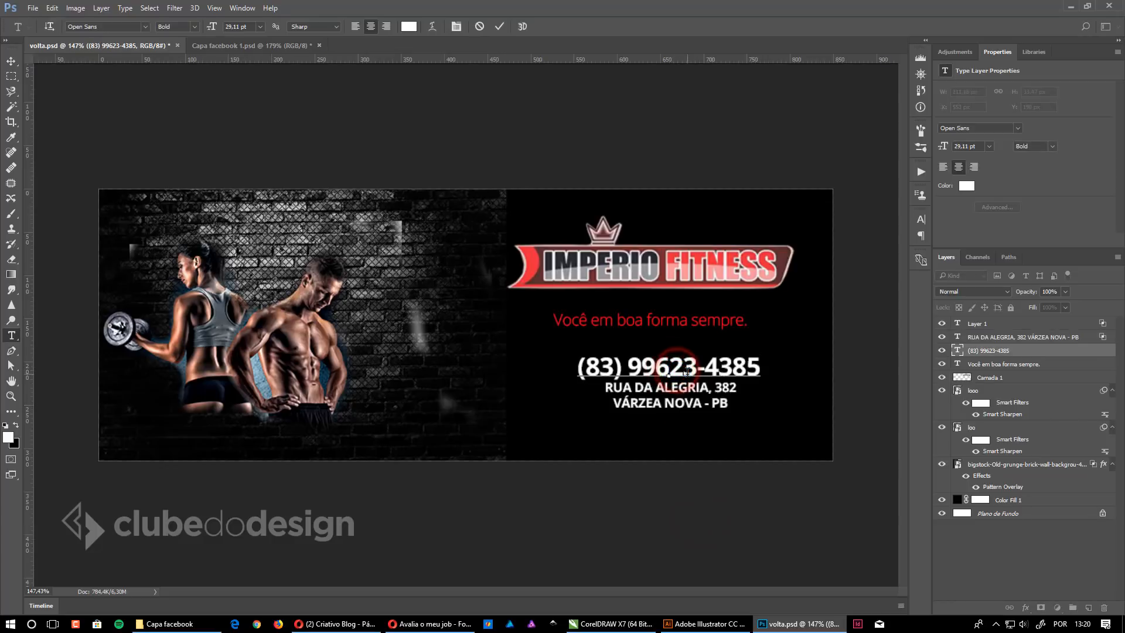
pyautogui.press('End')
pyautogui.press('Return')
pyautogui.hotkey('ctrl', 'v')
pyautogui.hotkey('ctrl', 'Return')
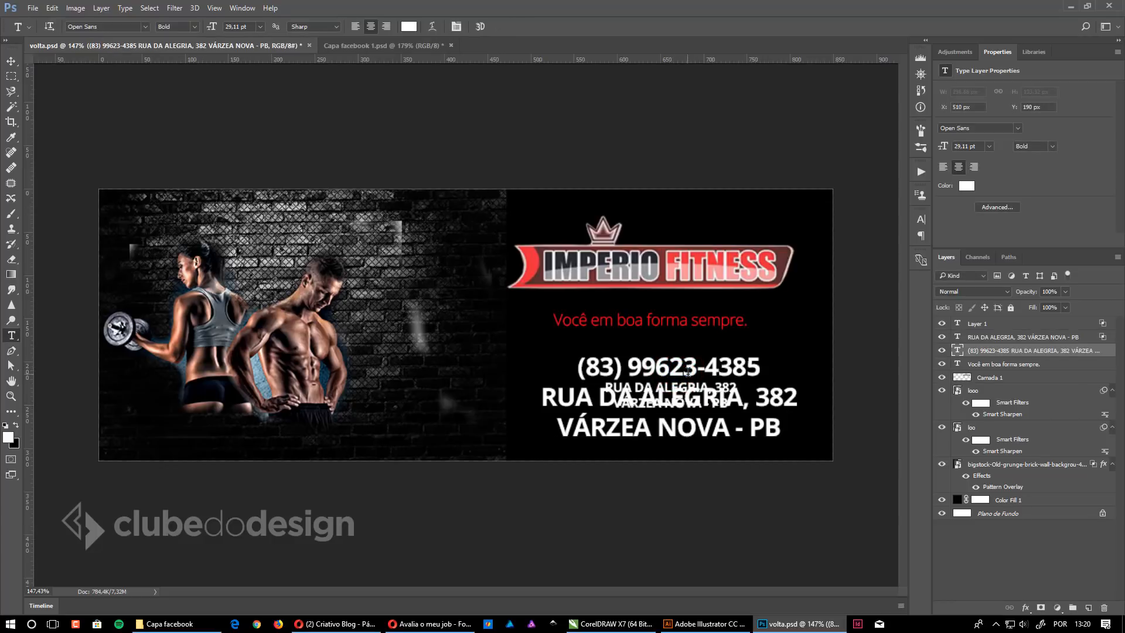
# Step: Delete the separate small address text layer
pyautogui.click(1051, 335)
pyautogui.click(1107, 608)
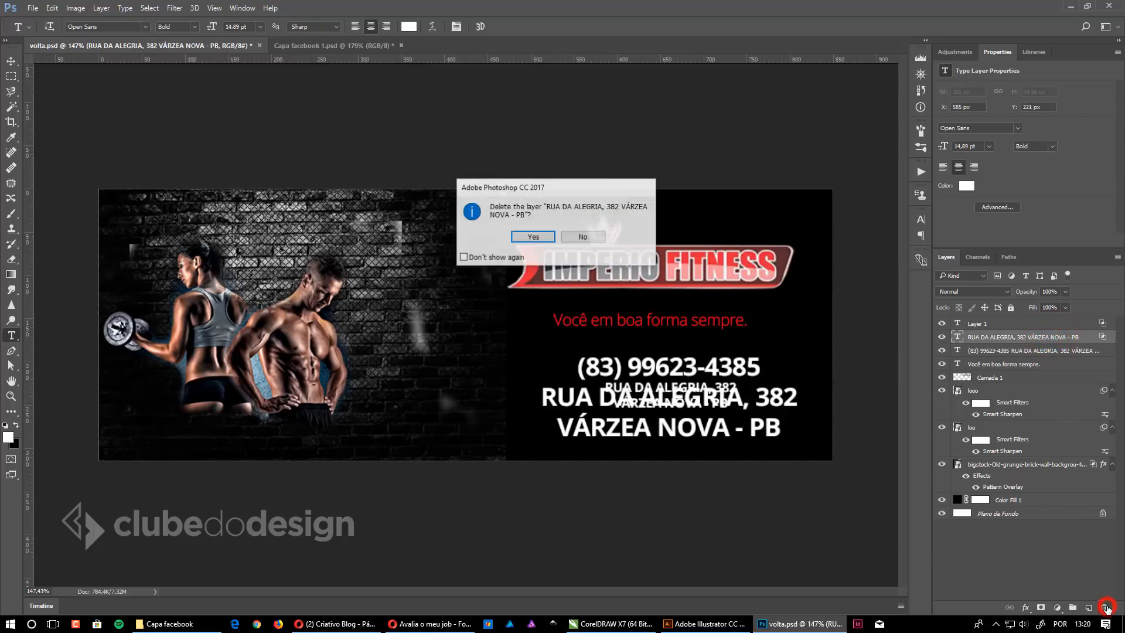
pyautogui.click(533, 240)
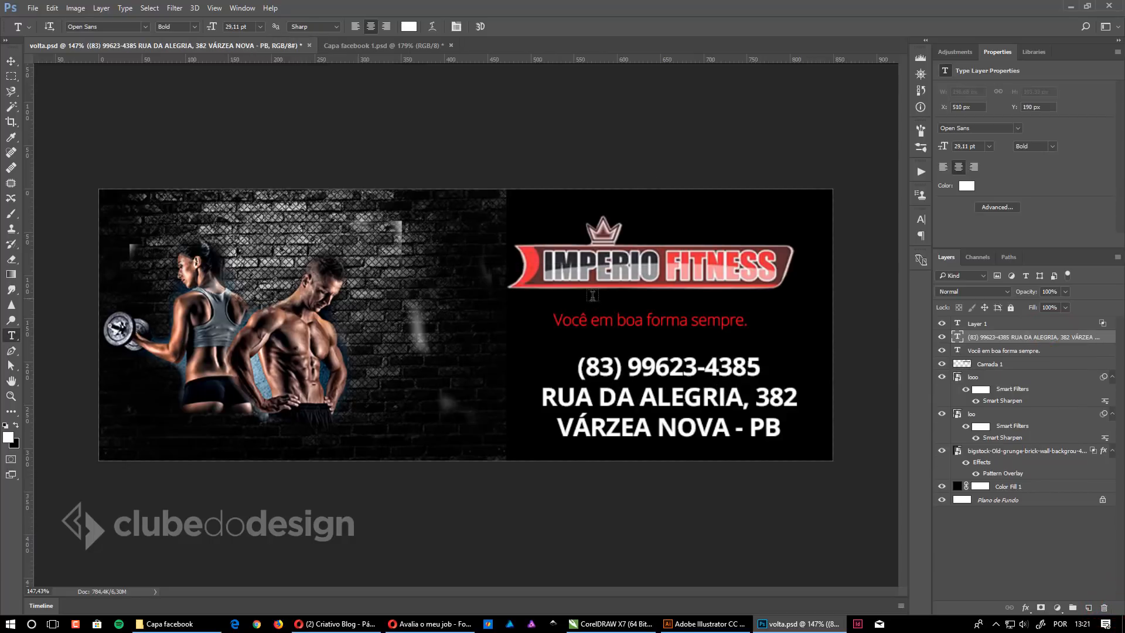
# Step: Delete the empty text layer "Layer 1"
pyautogui.click(1036, 326)
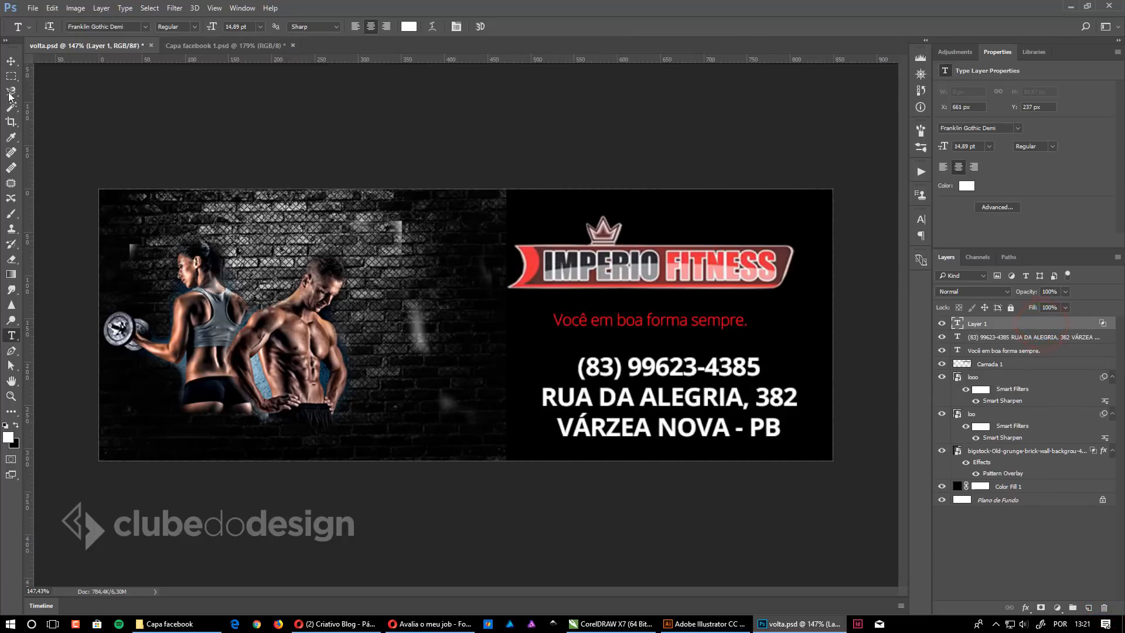
pyautogui.click(11, 61)
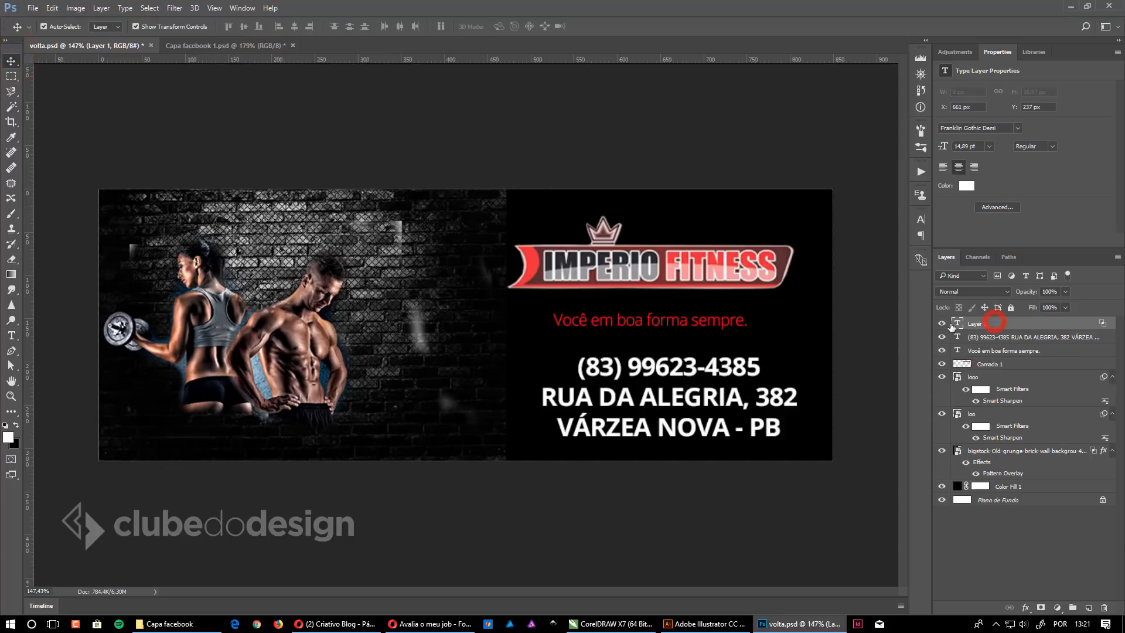
pyautogui.click(942, 324)
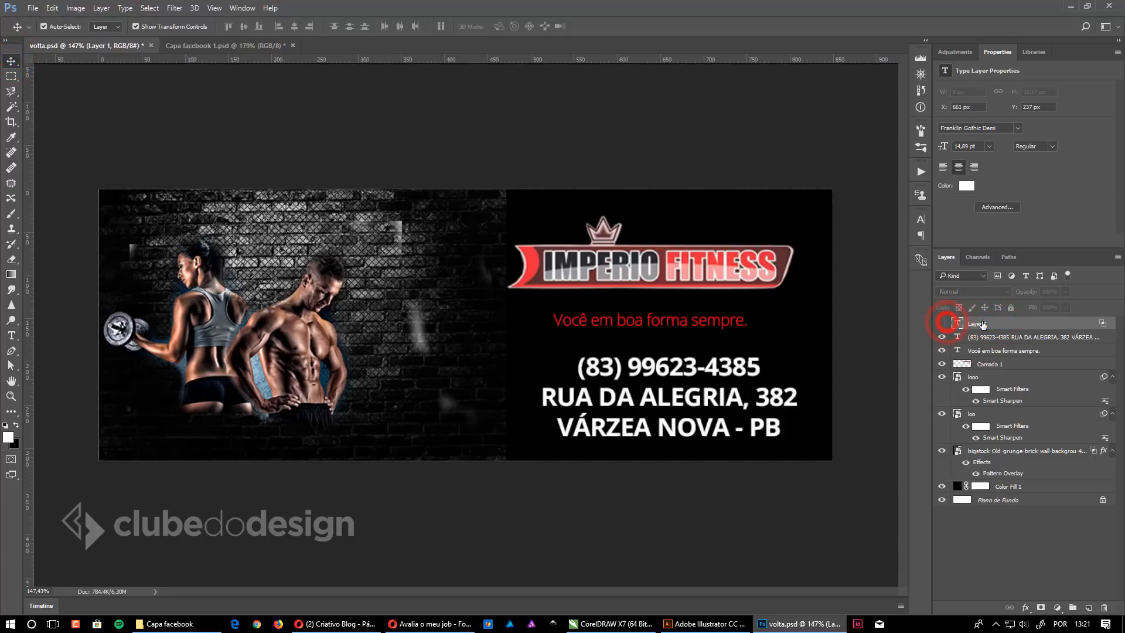
pyautogui.click(942, 324)
pyautogui.click(1105, 608)
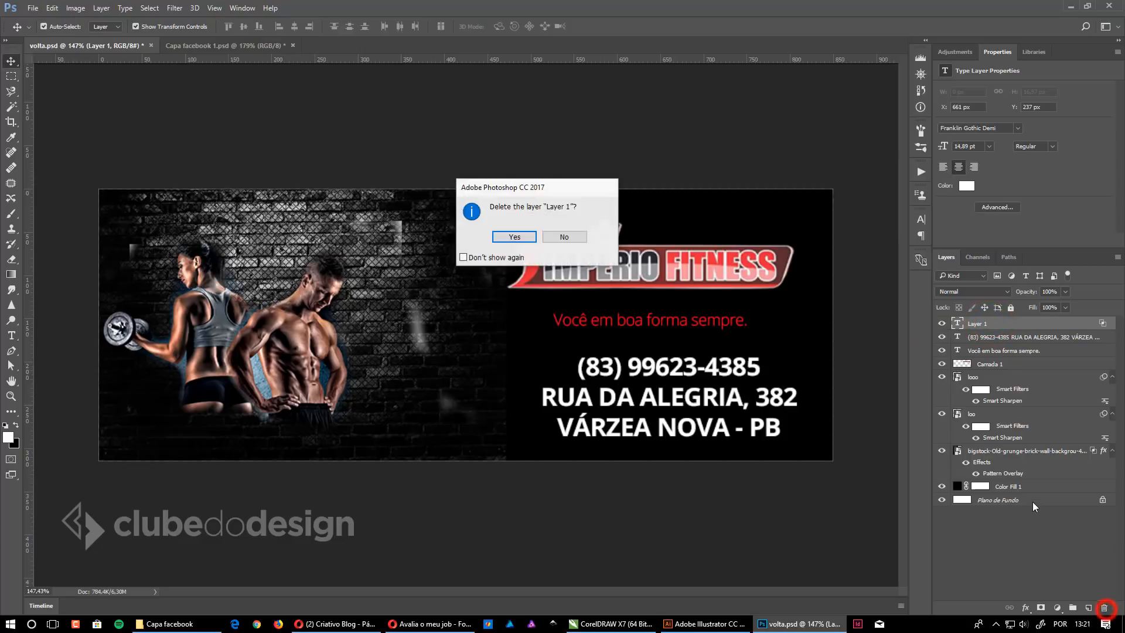
pyautogui.click(504, 231)
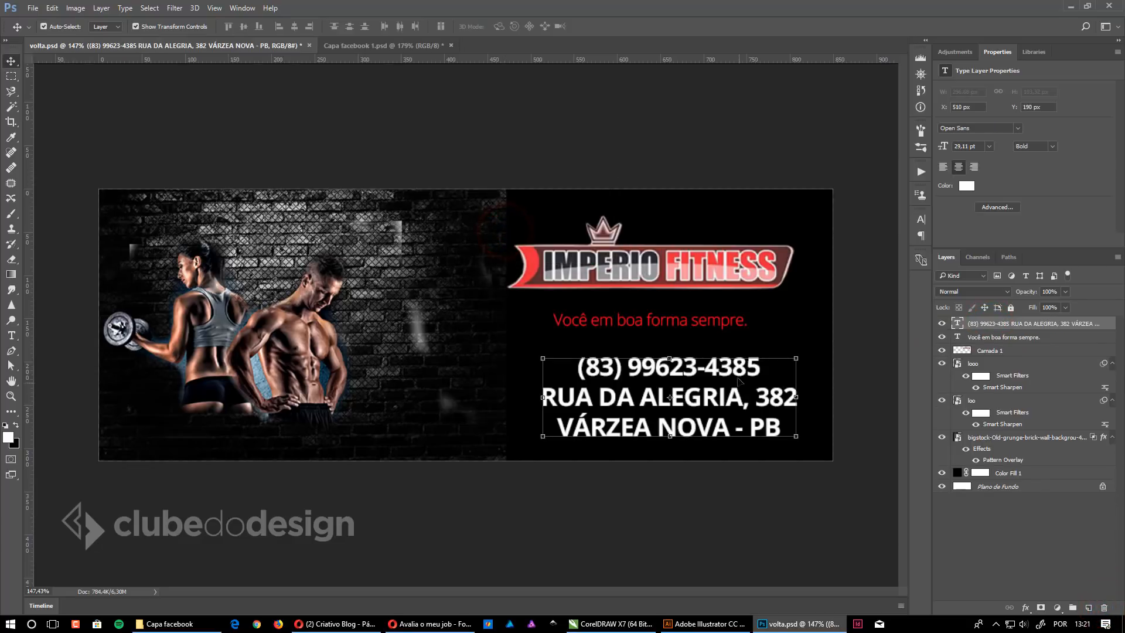
# Step: Move the combined contact text about 28 px left and 5 px up, and nudge the slogan slightly down
pyautogui.moveTo(739, 378); pyautogui.dragTo(709, 366)
pyautogui.click(723, 321)
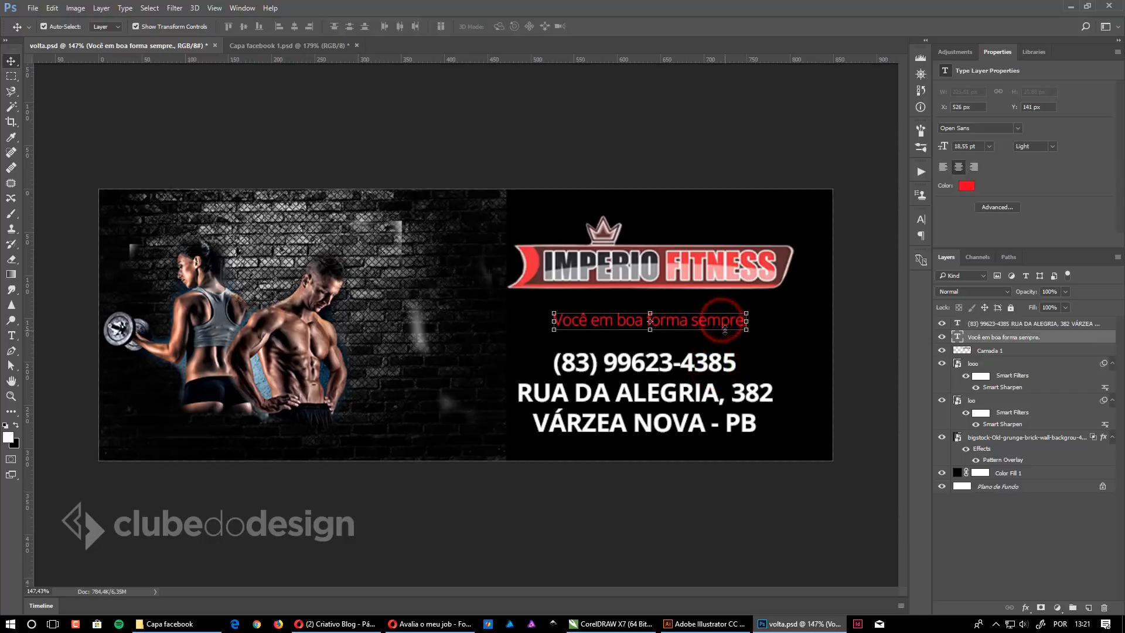
pyautogui.moveTo(725, 329); pyautogui.dragTo(725, 333)
# Step: Set the phone and address text to the Regular font style at 20 pt
pyautogui.click(718, 371)
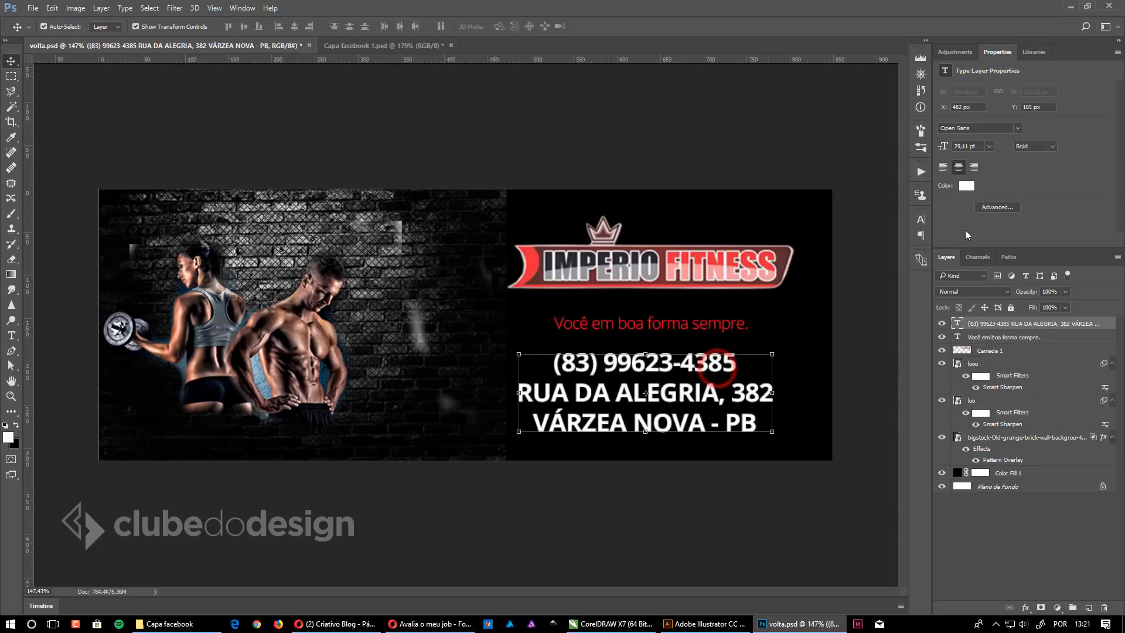
pyautogui.click(921, 218)
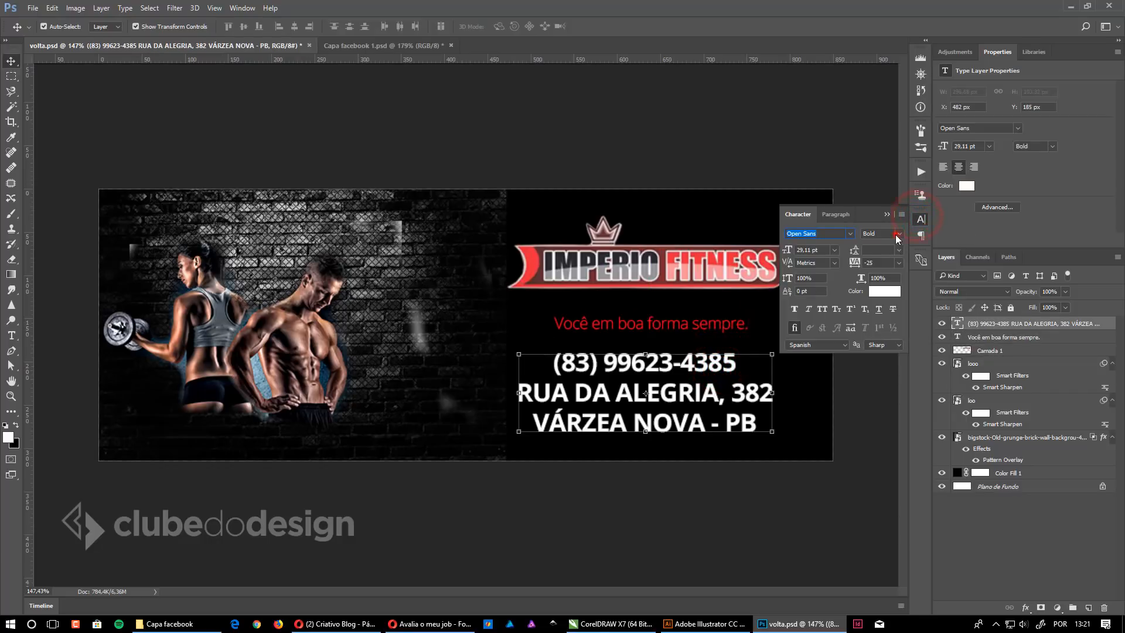
pyautogui.click(898, 235)
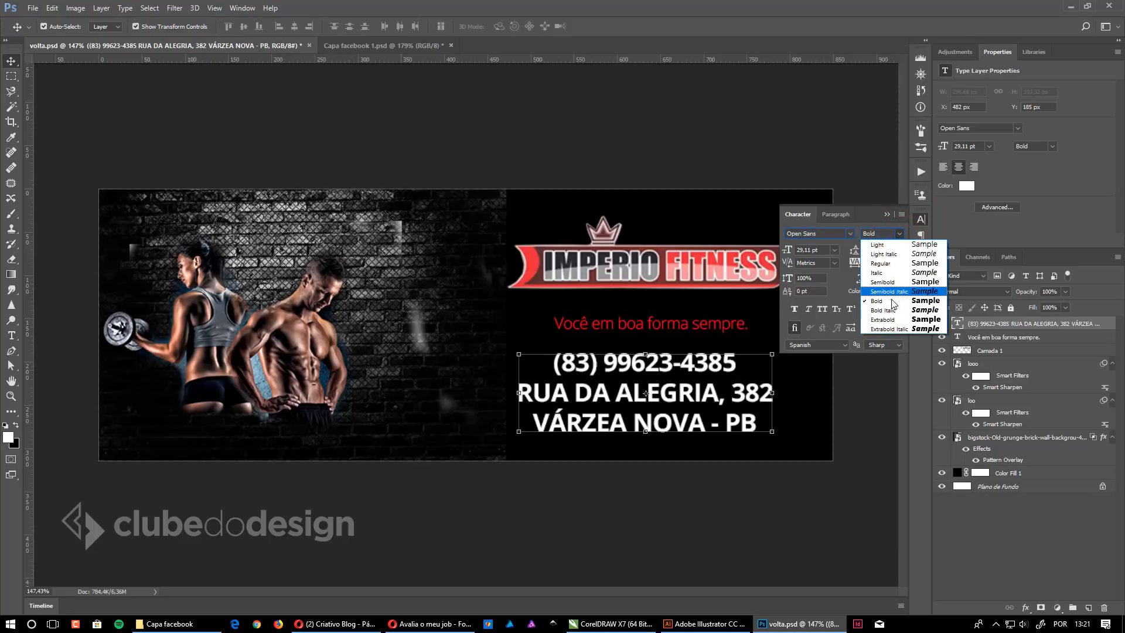
pyautogui.click(885, 263)
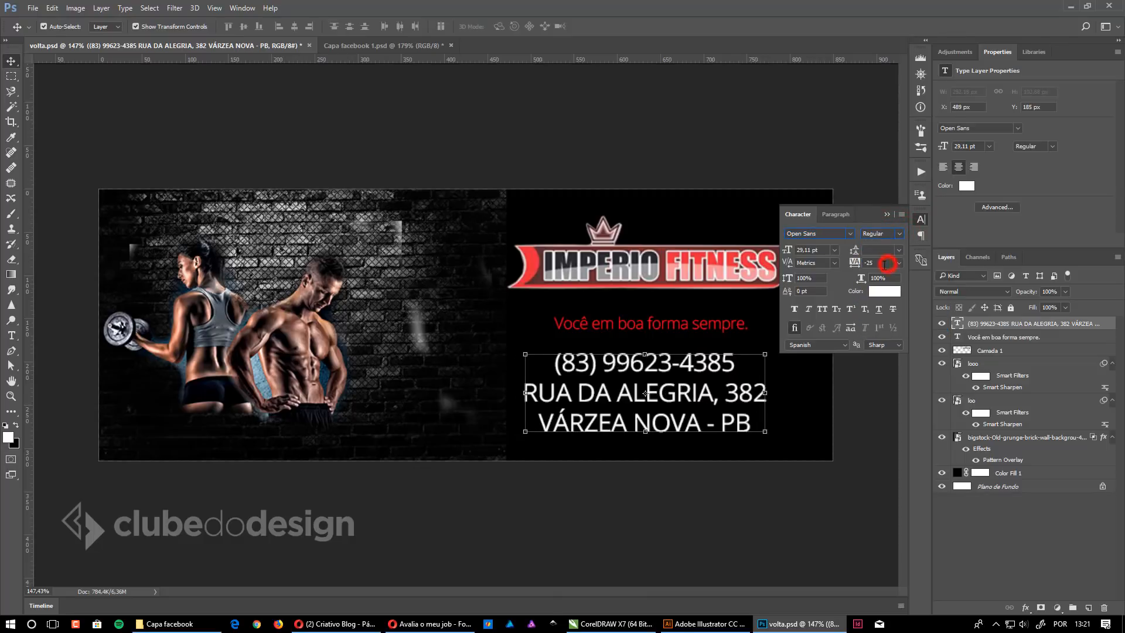
pyautogui.click(817, 250)
pyautogui.write('20')
pyautogui.press('Return')
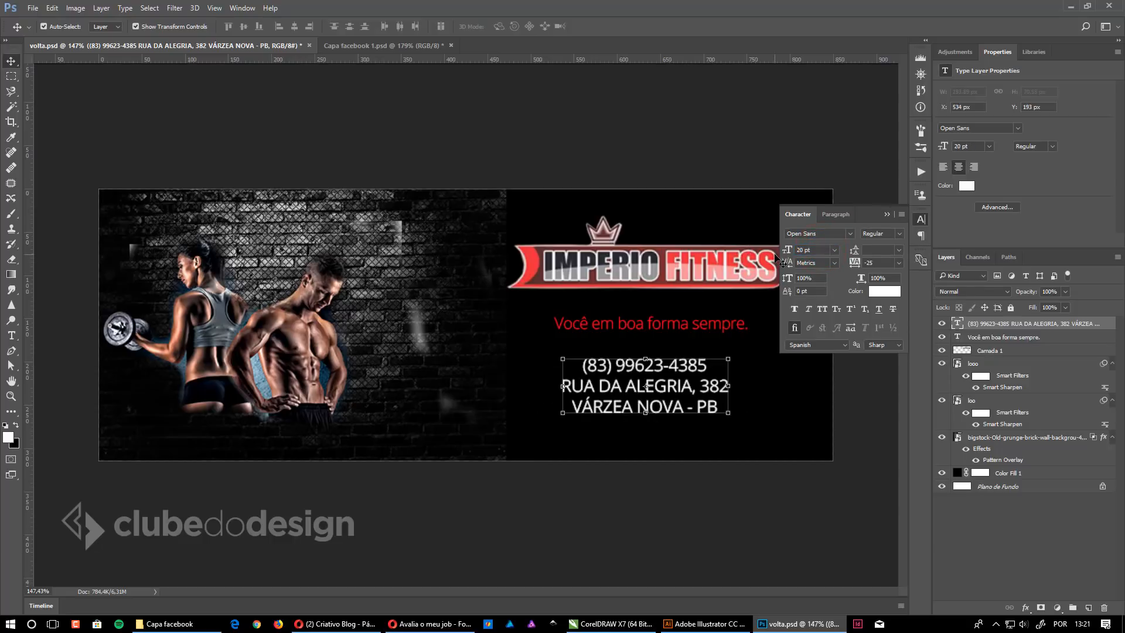
# Step: Set the contact text's leading to Auto and its tracking to 0
pyautogui.click(898, 251)
pyautogui.click(891, 263)
pyautogui.click(713, 322)
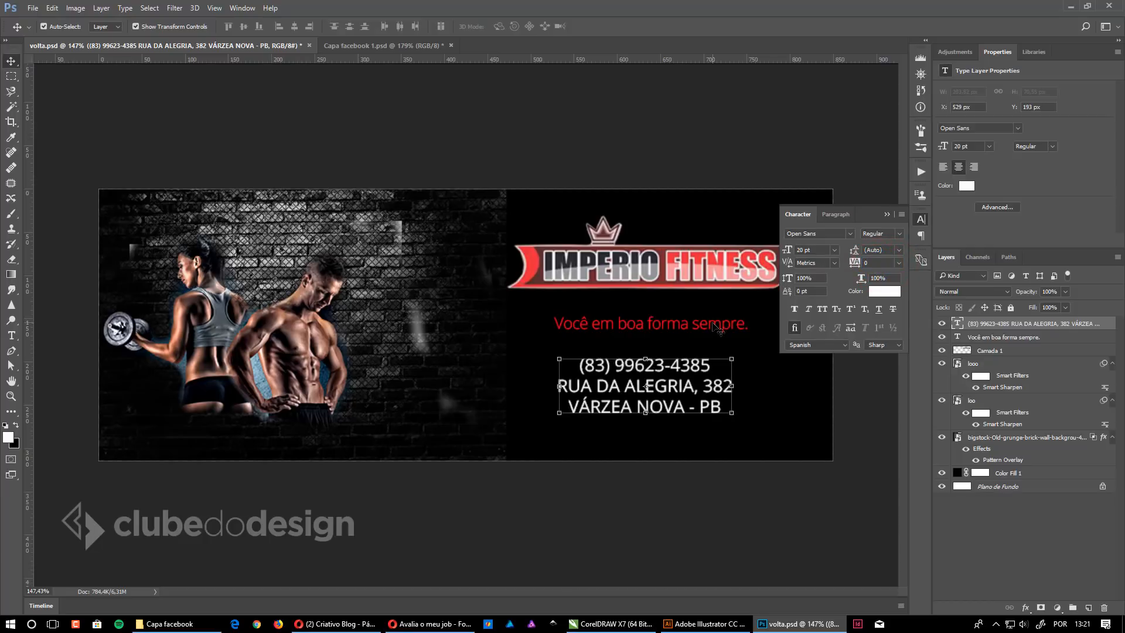
pyautogui.click(888, 213)
# Step: Shift the logo and slogan left and slightly down, and move the contact text about 11 px left beneath them
pyautogui.click(857, 157)
pyautogui.click(751, 326)
pyautogui.click(697, 287)
pyautogui.moveTo(705, 286); pyautogui.dragTo(676, 328)
pyautogui.moveTo(682, 367); pyautogui.dragTo(672, 367)
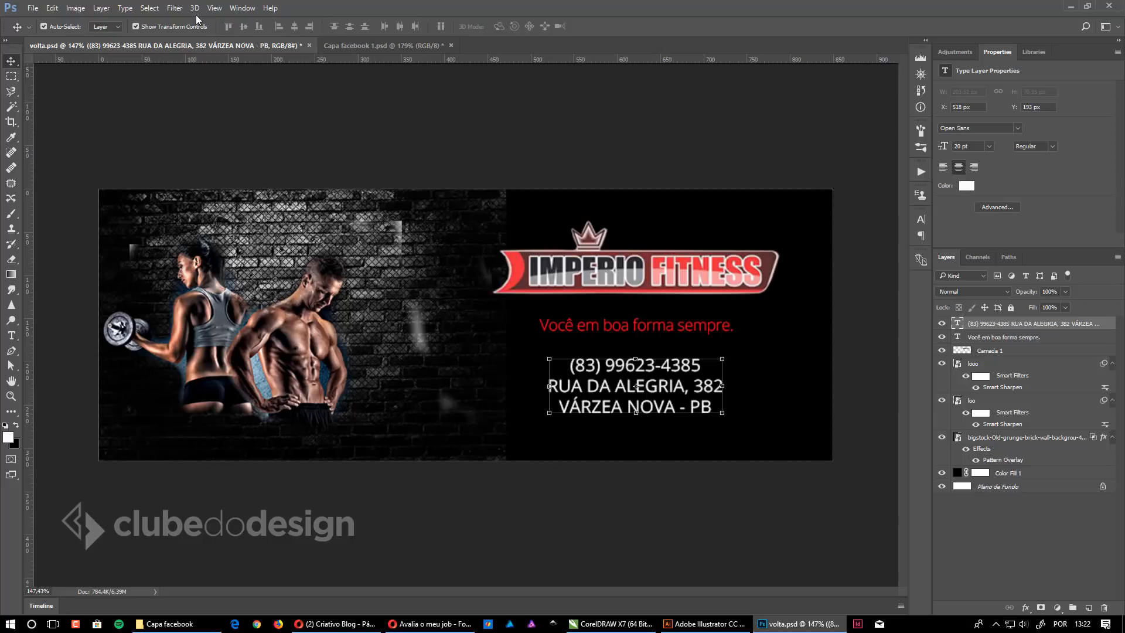
# Step: Create a guide layout with 10 columns and 5 rows over the canvas, replacing existing guides
pyautogui.click(215, 9)
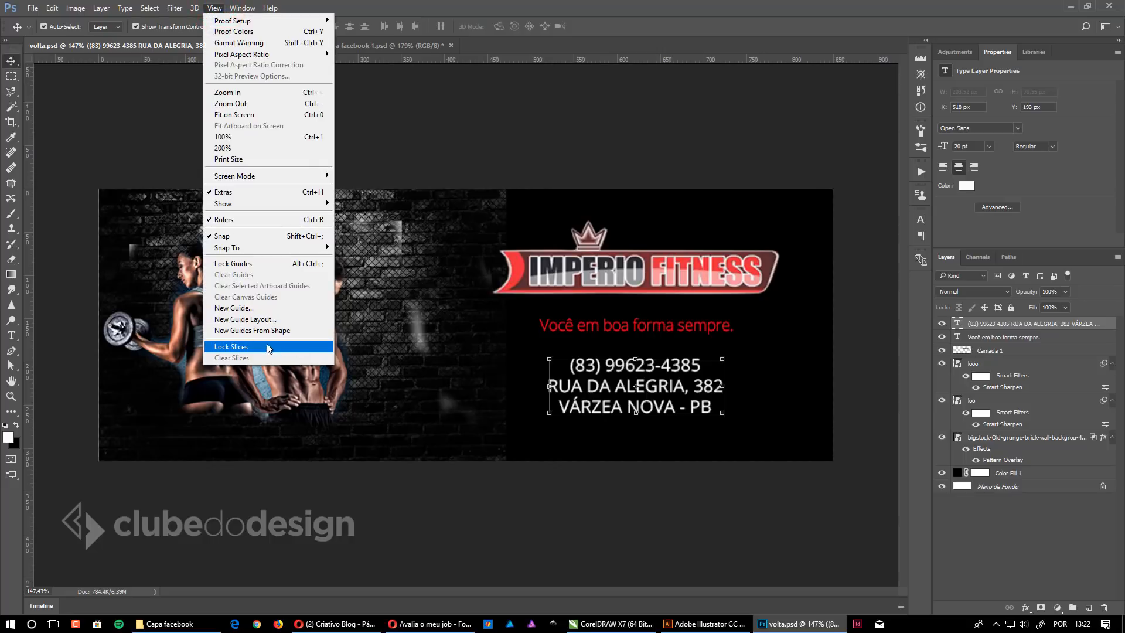
pyautogui.click(254, 320)
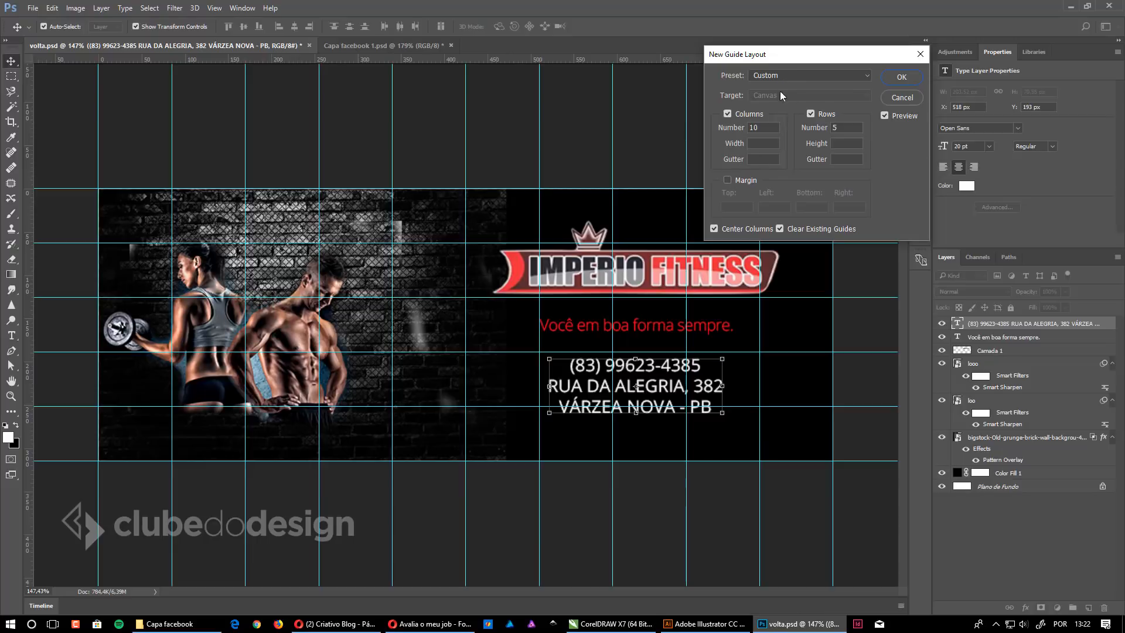
pyautogui.doubleClick(756, 127)
pyautogui.doubleClick(844, 127)
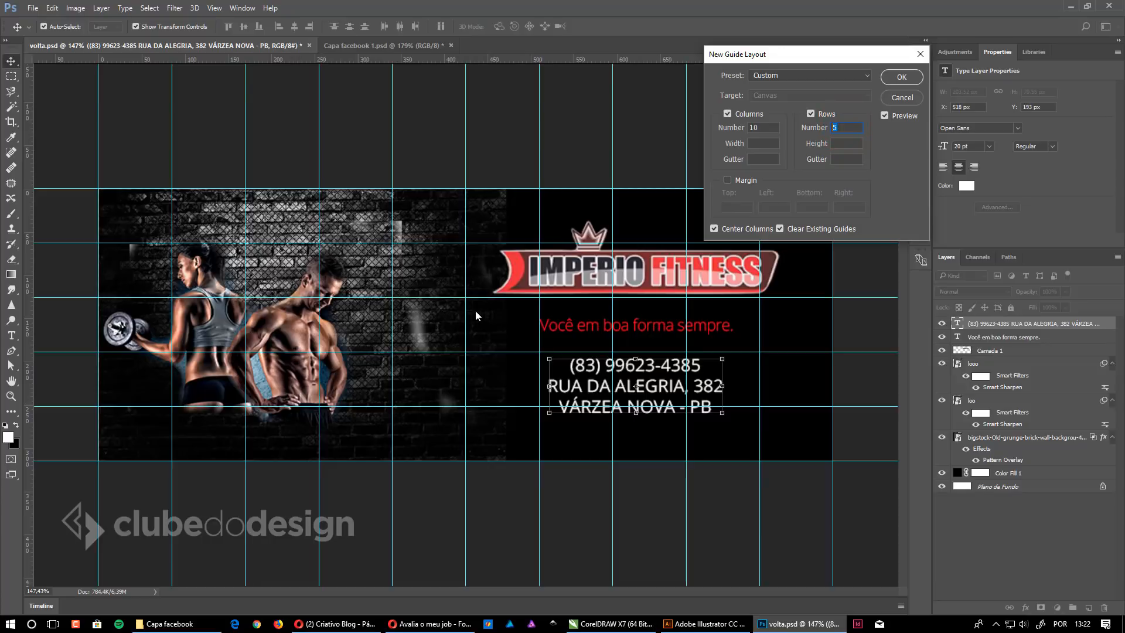
pyautogui.click(766, 127)
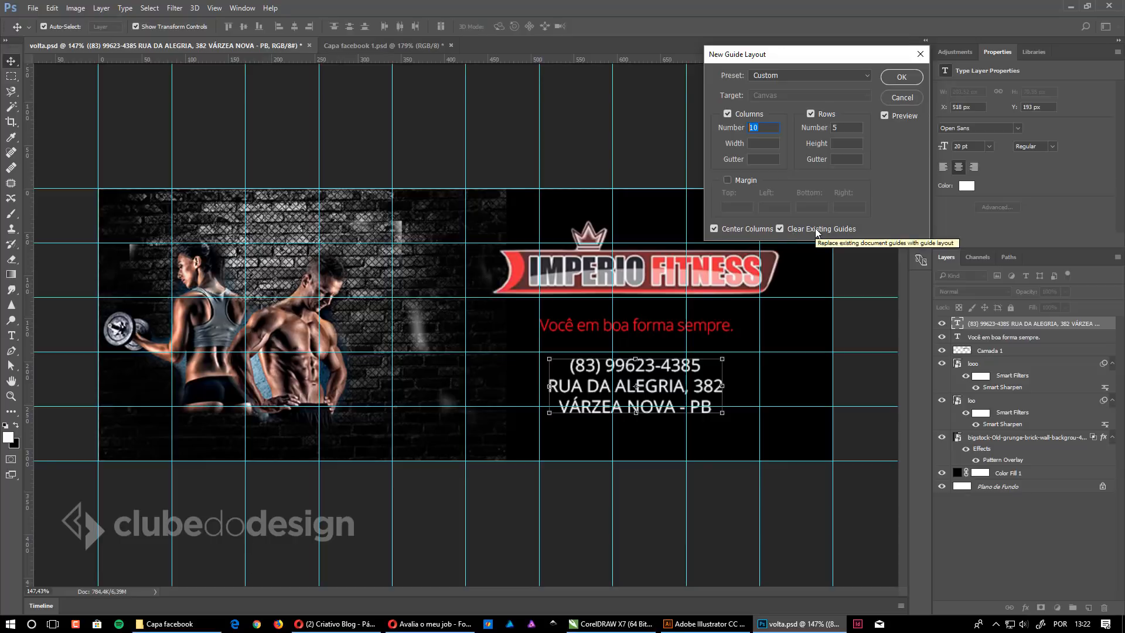
pyautogui.click(901, 78)
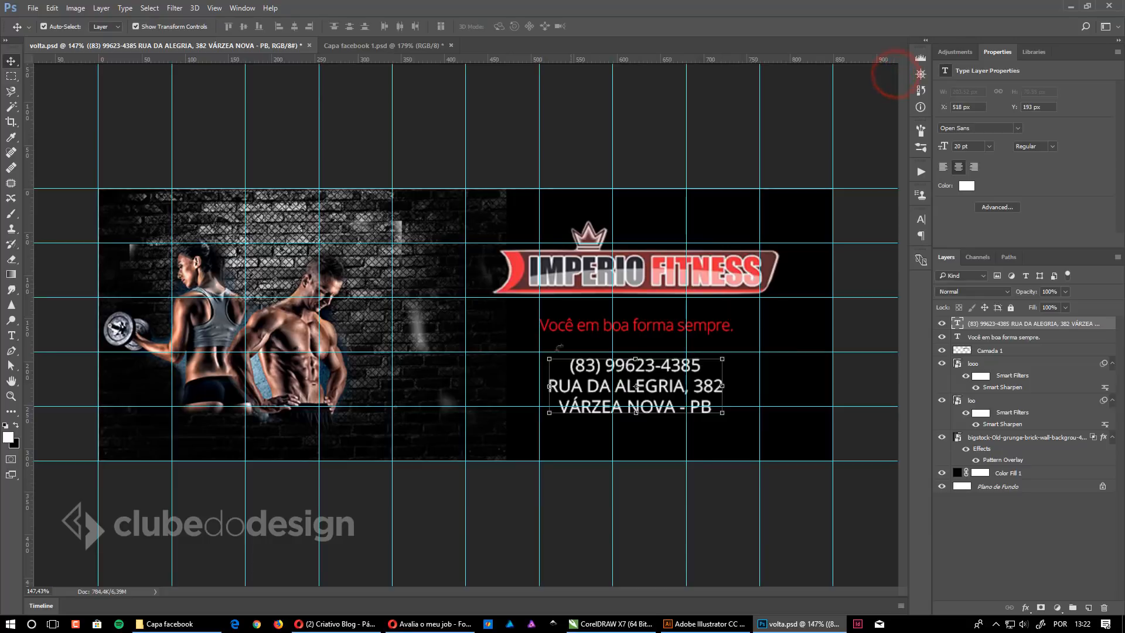
# Step: Group the two fitness model layers, looo and loo, and name the group Modelos
pyautogui.hotkey('ctrl', '-')
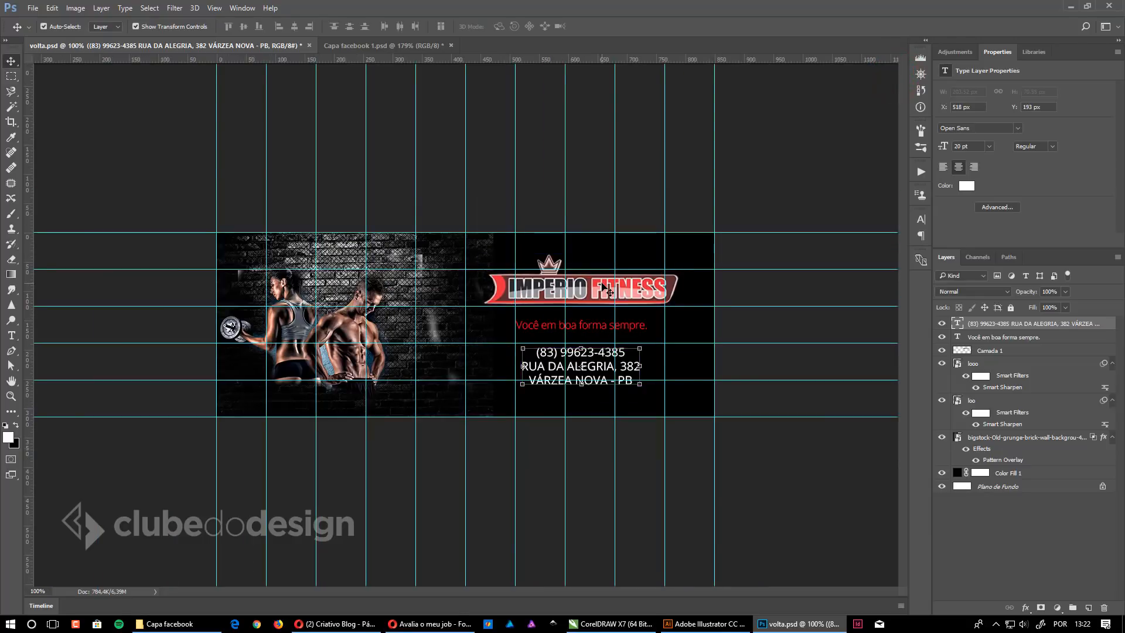
pyautogui.click(776, 255)
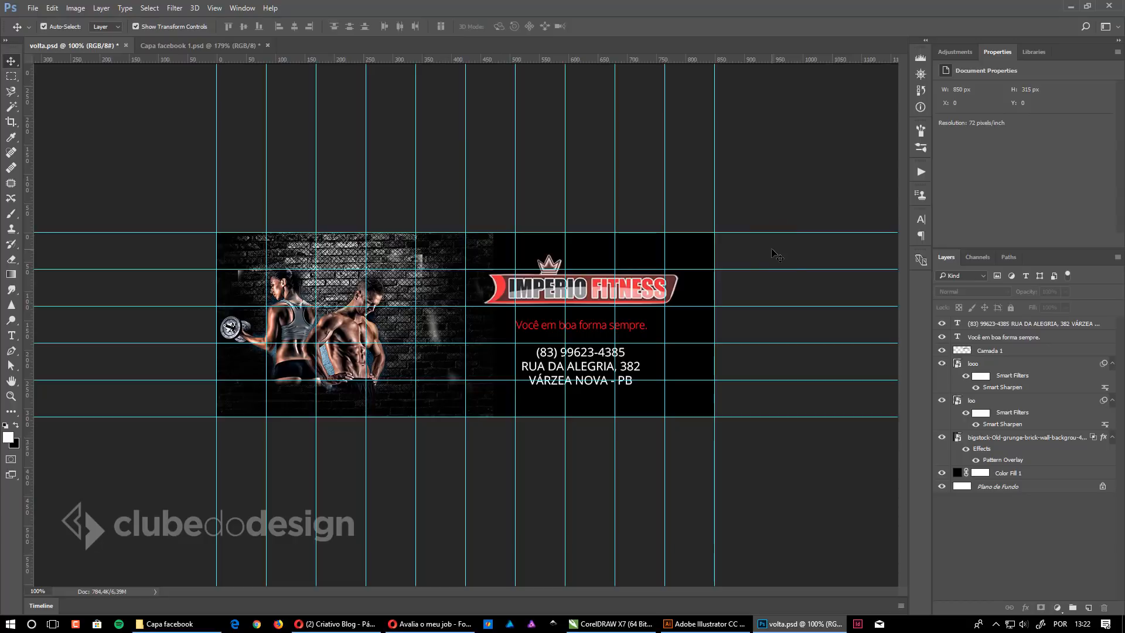
pyautogui.hotkey('ctrl', '+')
pyautogui.hotkey('ctrl', '-')
pyautogui.click(364, 342)
pyautogui.keyDown('shift'); pyautogui.click(282, 284); pyautogui.keyUp('shift')
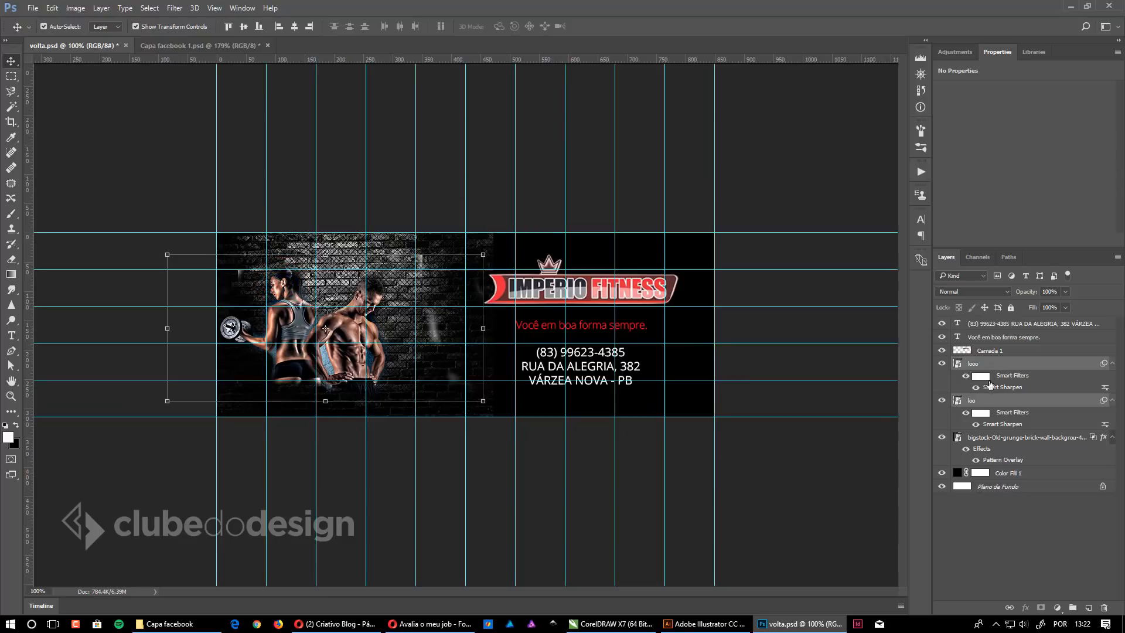
pyautogui.press('ctrl')
pyautogui.hotkey('ctrl', 'g')
pyautogui.doubleClick(986, 364)
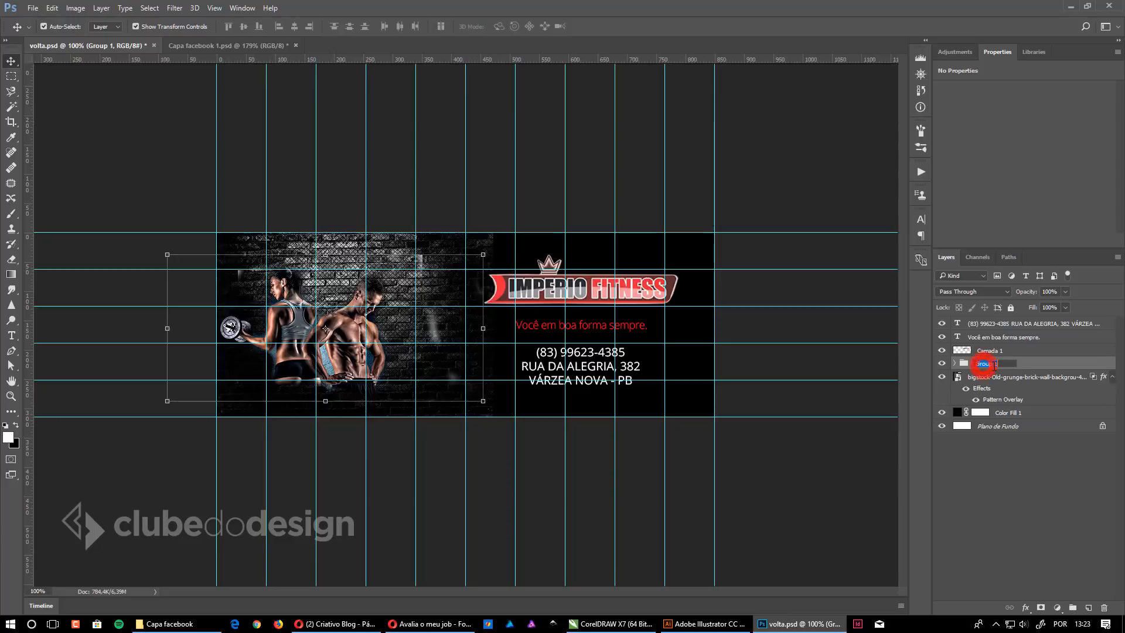
pyautogui.write('Modelos')
pyautogui.press('Return')
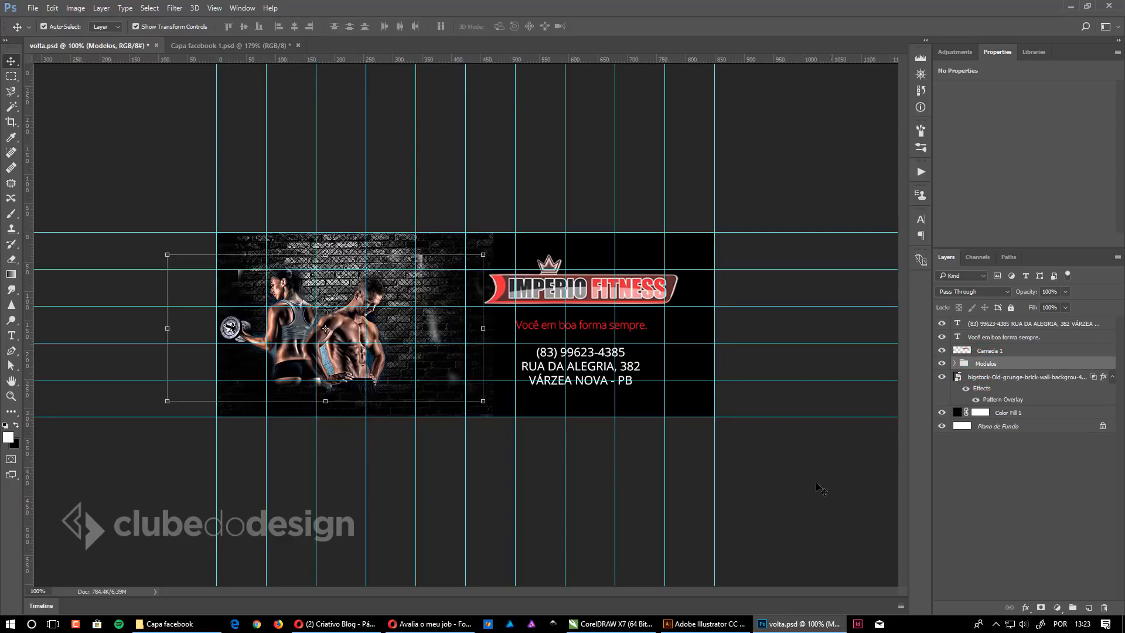
# Step: Scale the Modelos group proportionally to about 130% and position it so the models fill the cover's height on its left half
pyautogui.hotkey('ctrl', 't')
pyautogui.click(584, 244)
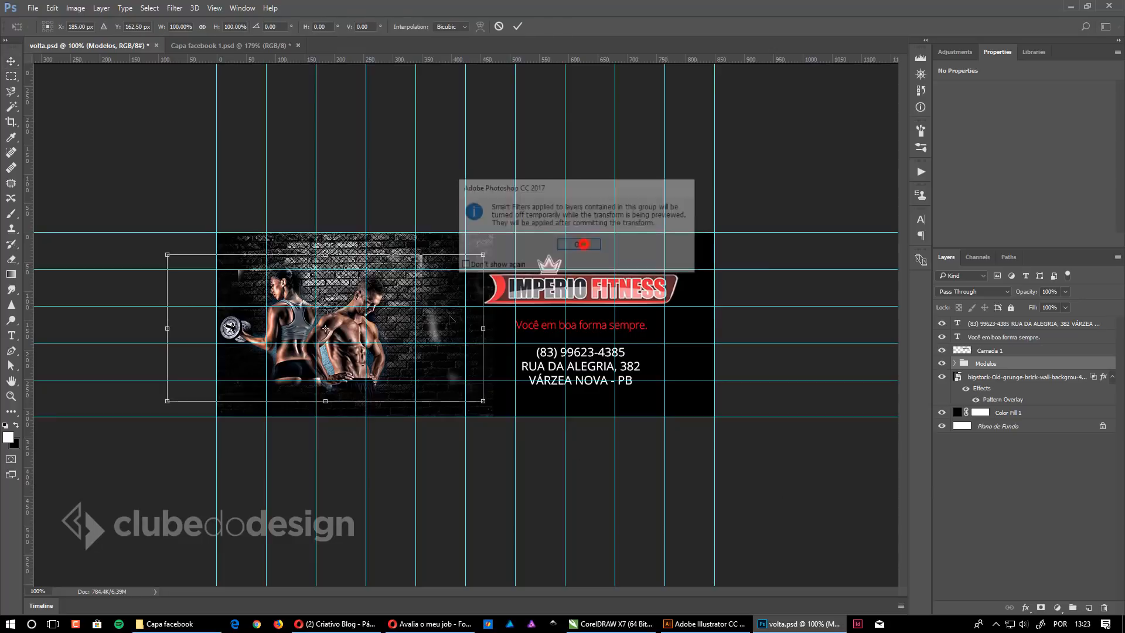
pyautogui.moveTo(361, 337); pyautogui.dragTo(392, 339)
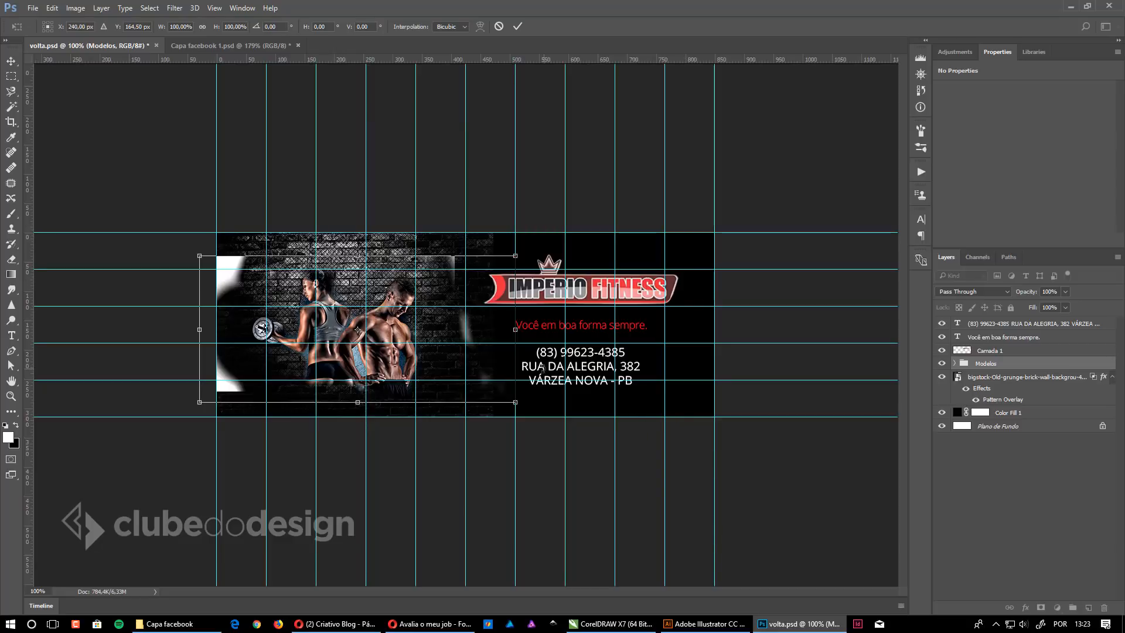
pyautogui.moveTo(387, 351); pyautogui.dragTo(451, 347)
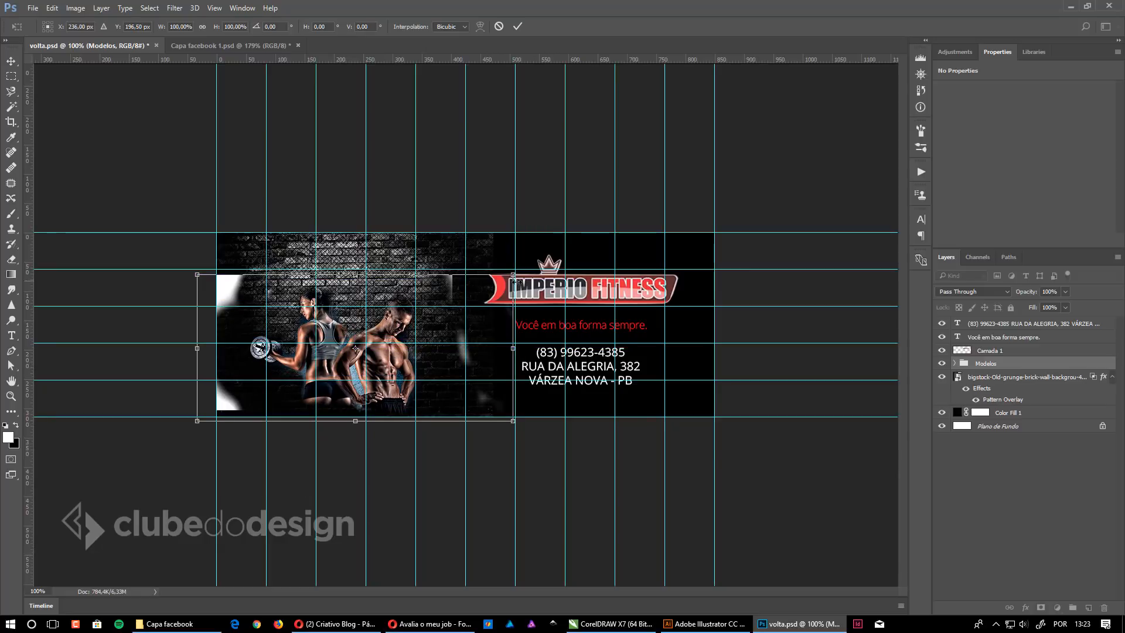
pyautogui.moveTo(514, 275); pyautogui.dragTo(584, 240)
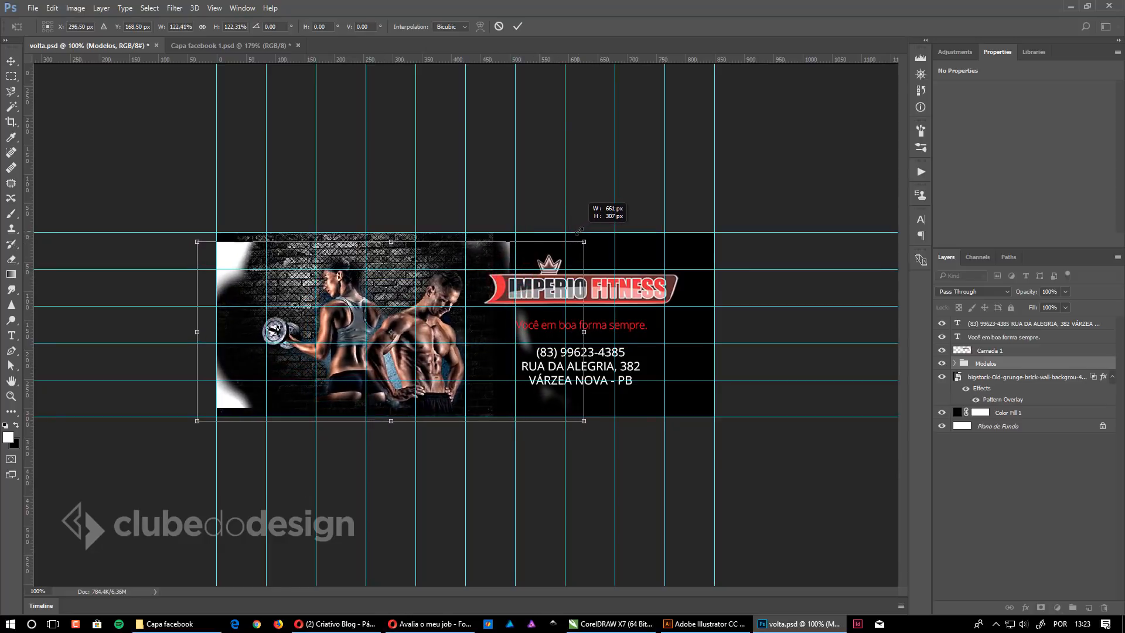
pyautogui.moveTo(197, 241)
pyautogui.mouseDown()
pyautogui.moveTo(172, 231)
pyautogui.moveTo(192, 248)
pyautogui.mouseUp()
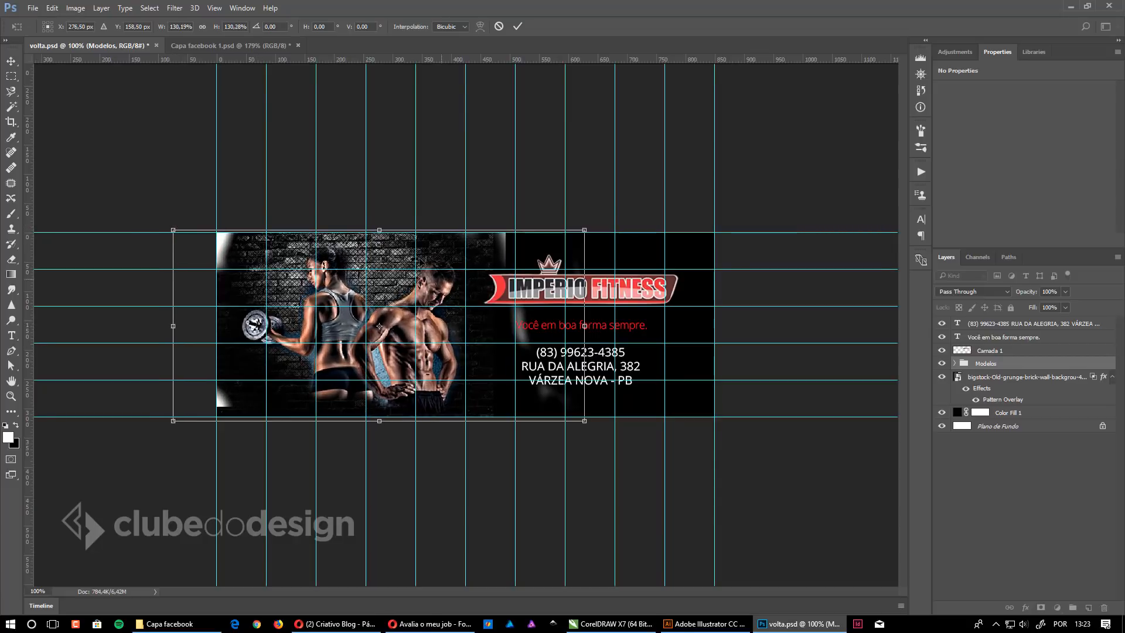
pyautogui.moveTo(409, 320); pyautogui.dragTo(408, 320)
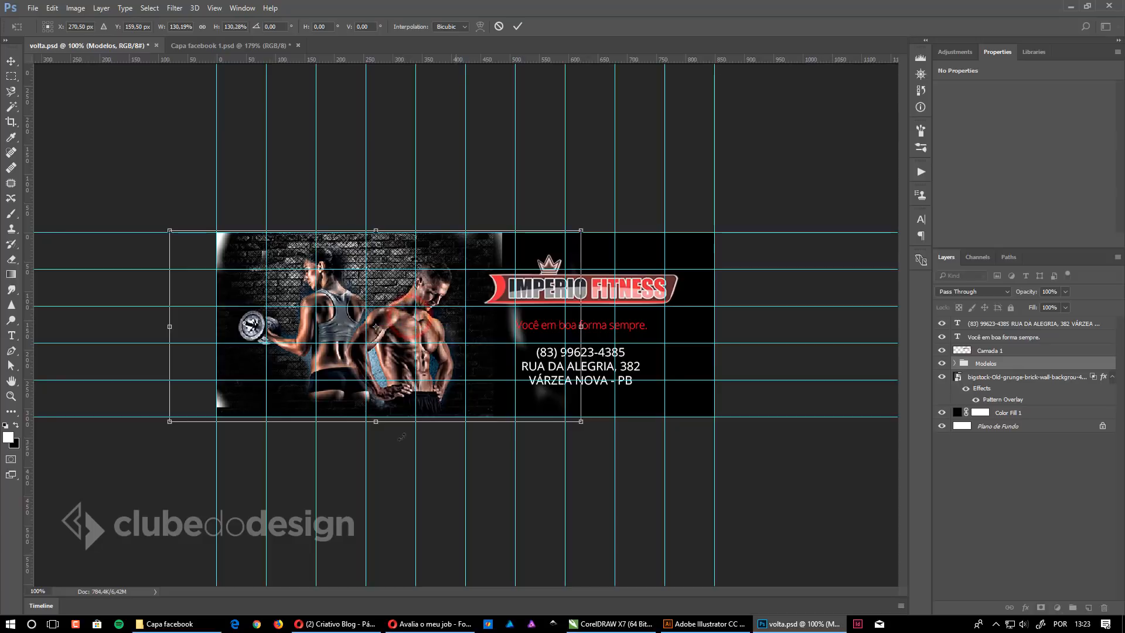
pyautogui.press('Return')
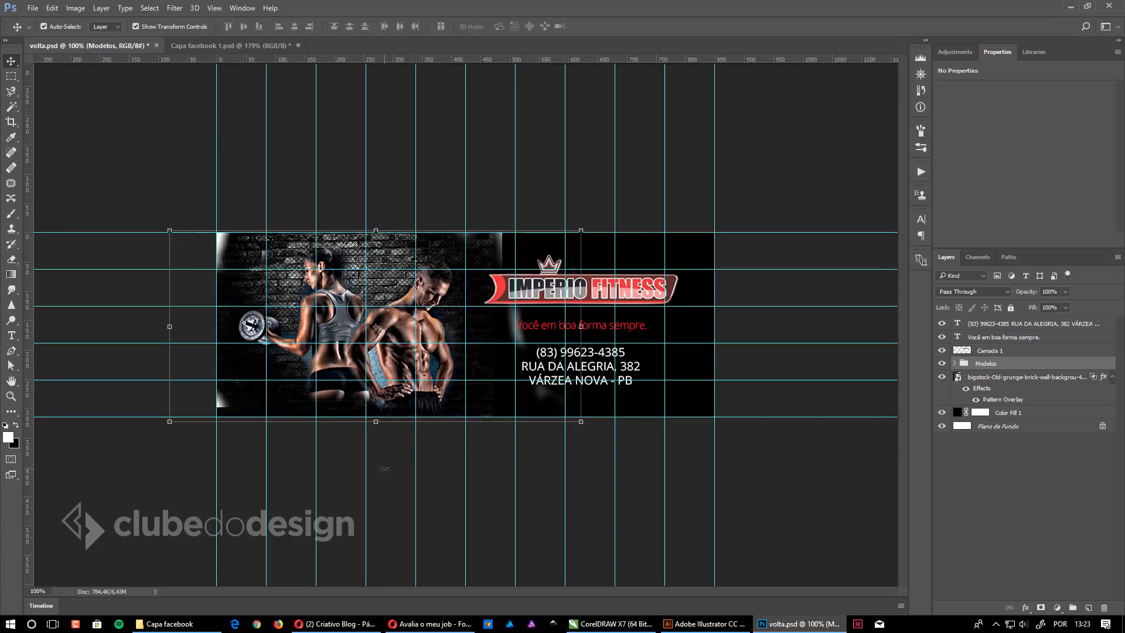
# Step: Expand the Modelos group and add a layer mask to the looo layer
pyautogui.moveTo(383, 320); pyautogui.dragTo(416, 295)
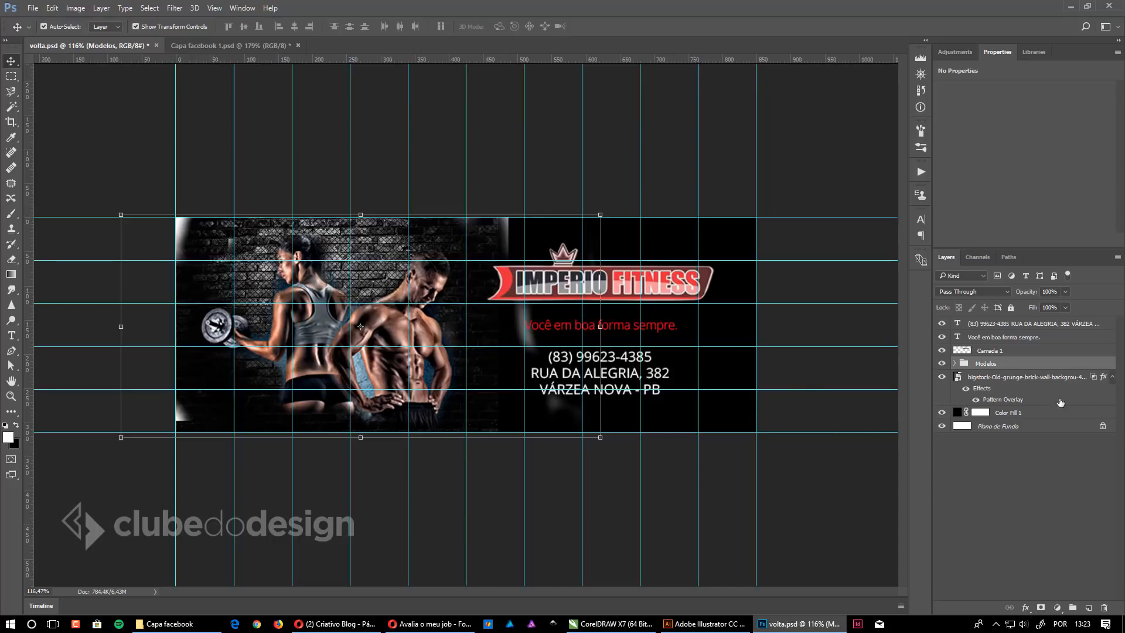
pyautogui.click(955, 364)
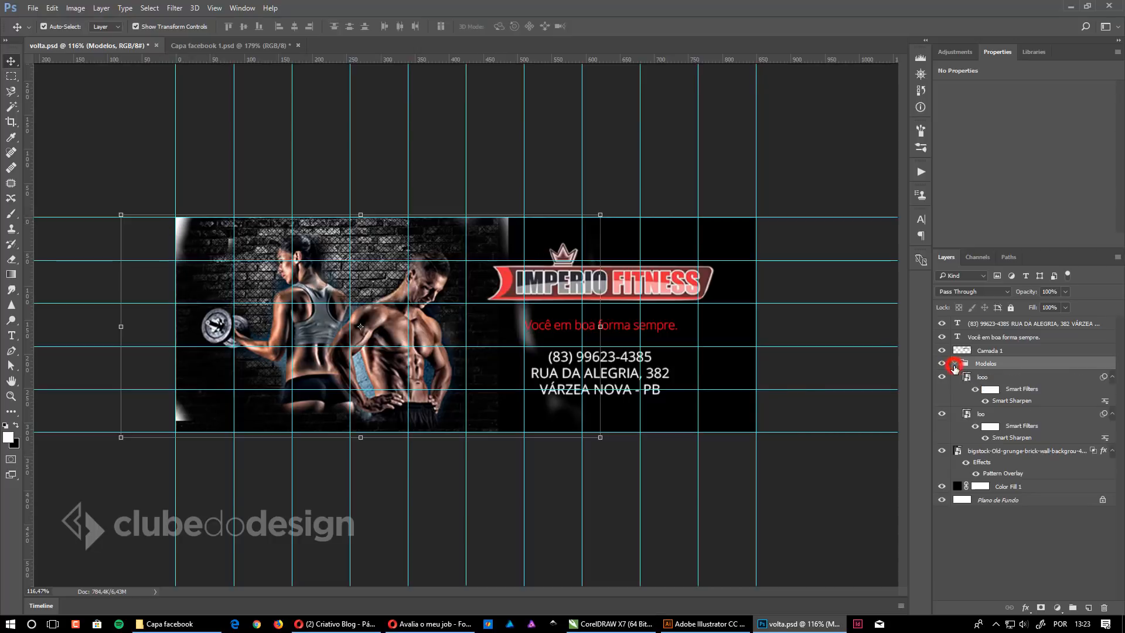
pyautogui.click(990, 378)
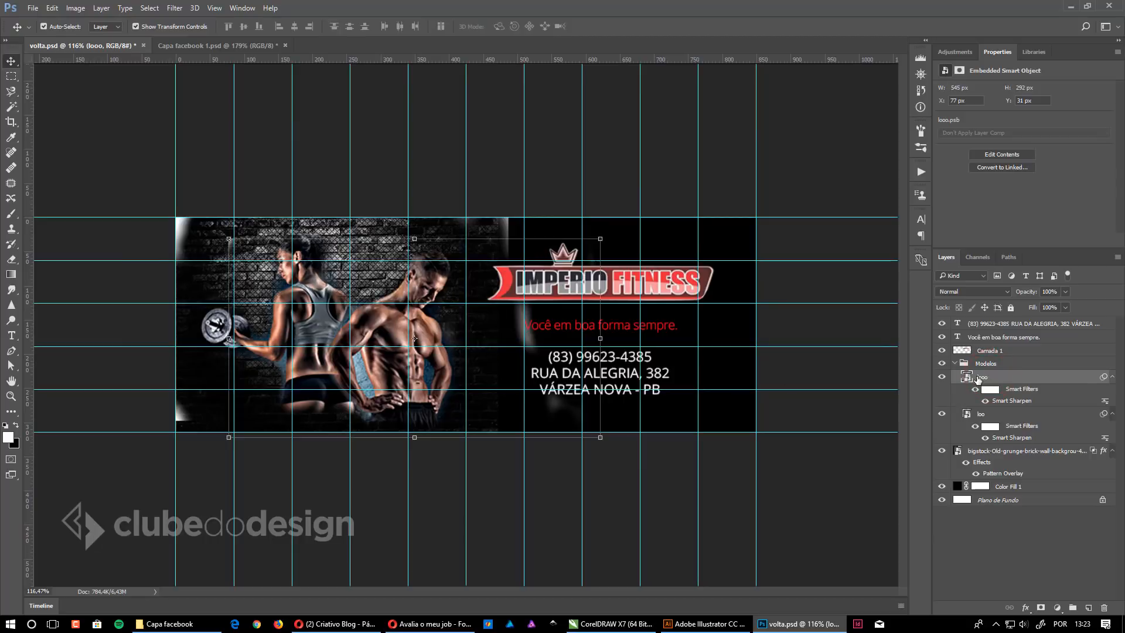
pyautogui.click(1041, 609)
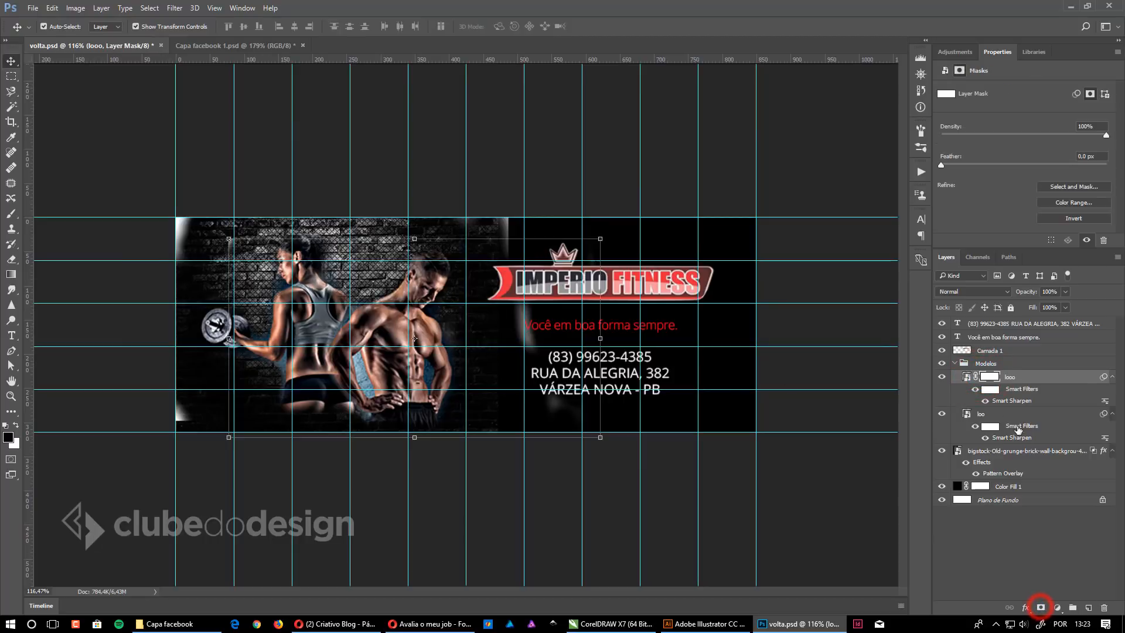
# Step: Paint black with the Brush on the looo mask to hide the leftover background around the male model
pyautogui.press('b')
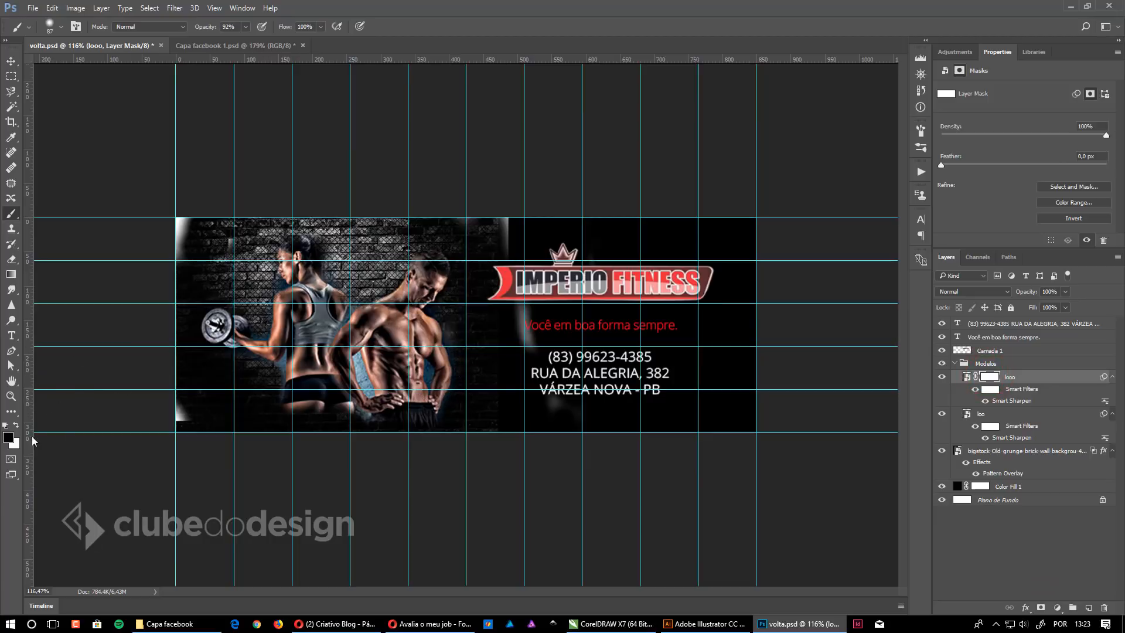
pyautogui.moveTo(507, 237)
pyautogui.mouseDown()
pyautogui.moveTo(511, 252)
pyautogui.moveTo(530, 246)
pyautogui.mouseUp()
pyautogui.click(487, 351)
pyautogui.click(179, 255)
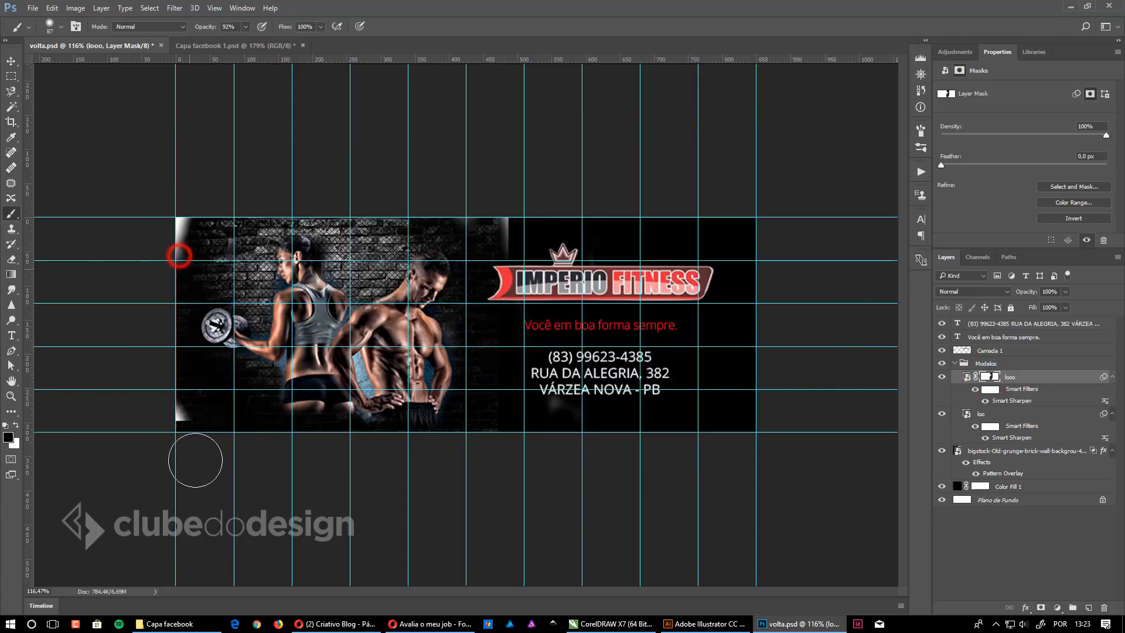
pyautogui.click(207, 418)
pyautogui.click(332, 256)
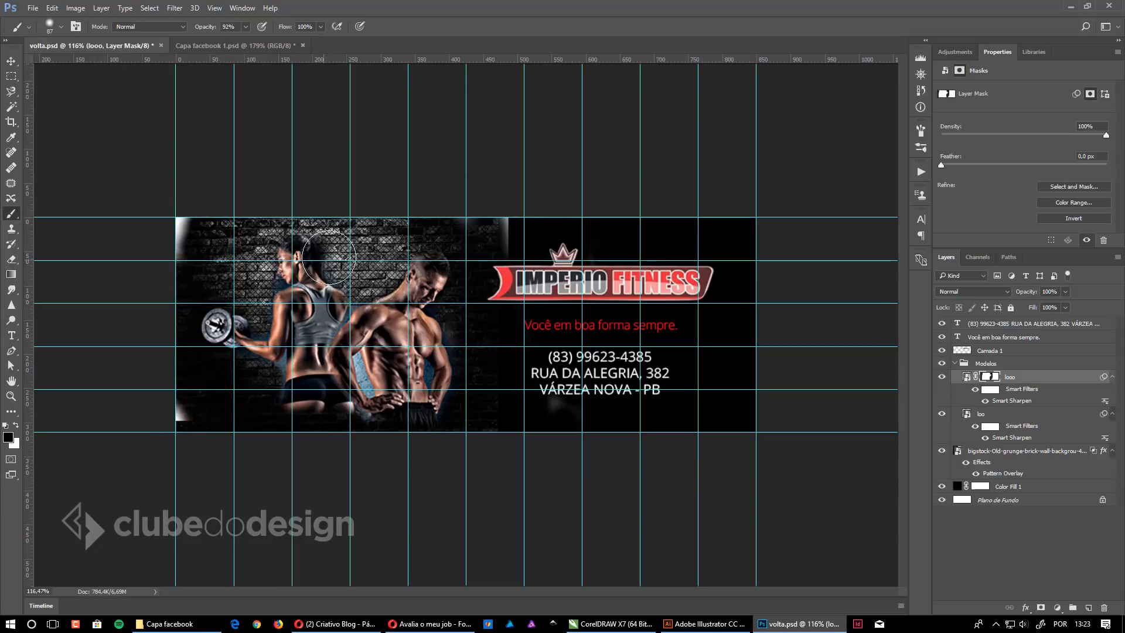
pyautogui.click(469, 189)
pyautogui.click(150, 242)
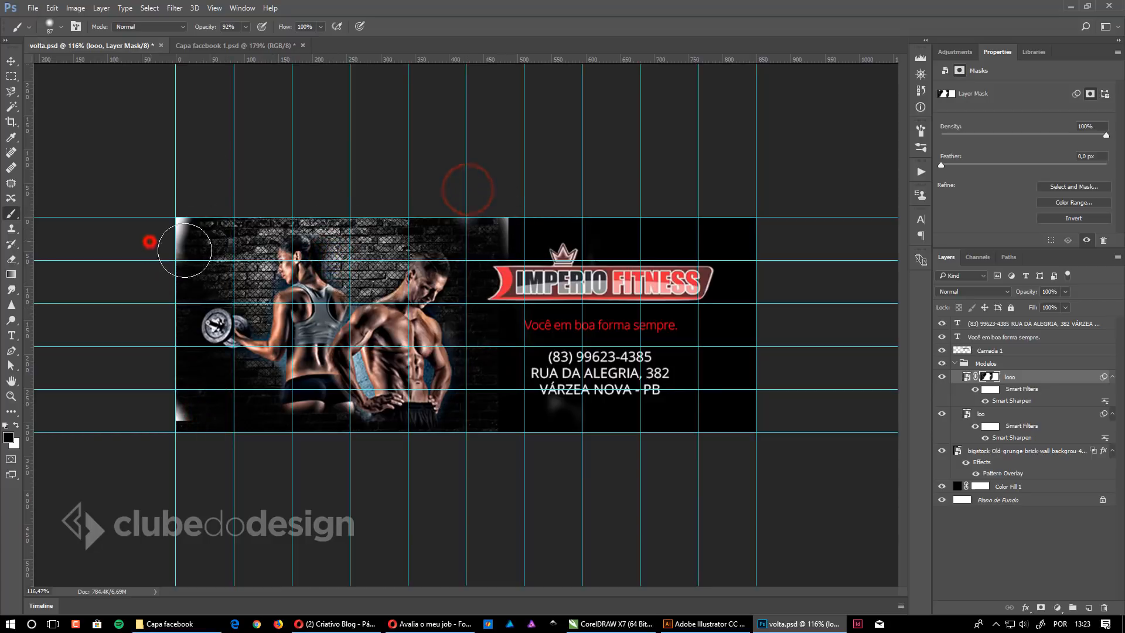
pyautogui.click(221, 394)
pyautogui.click(291, 418)
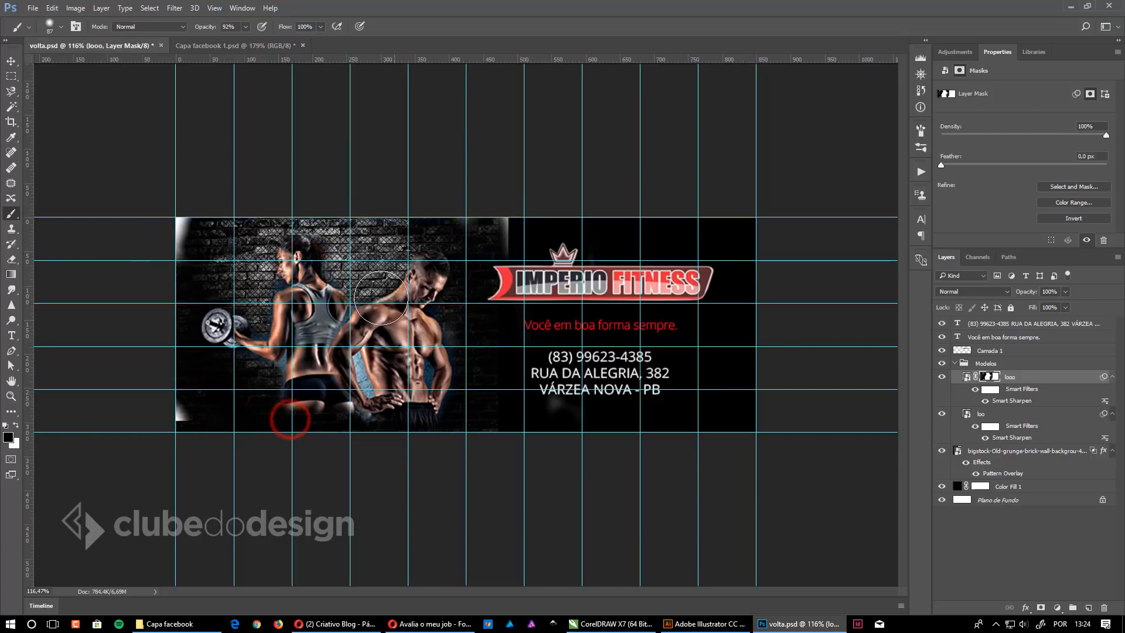
pyautogui.click(512, 176)
pyautogui.click(502, 372)
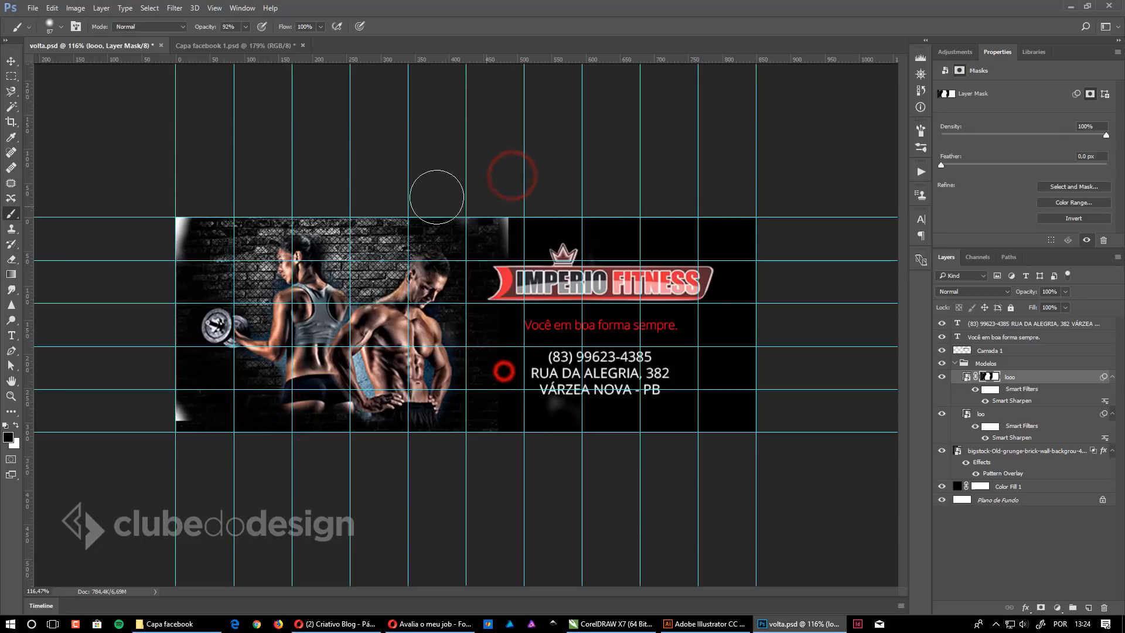
pyautogui.click(411, 207)
pyautogui.click(272, 410)
pyautogui.click(289, 249)
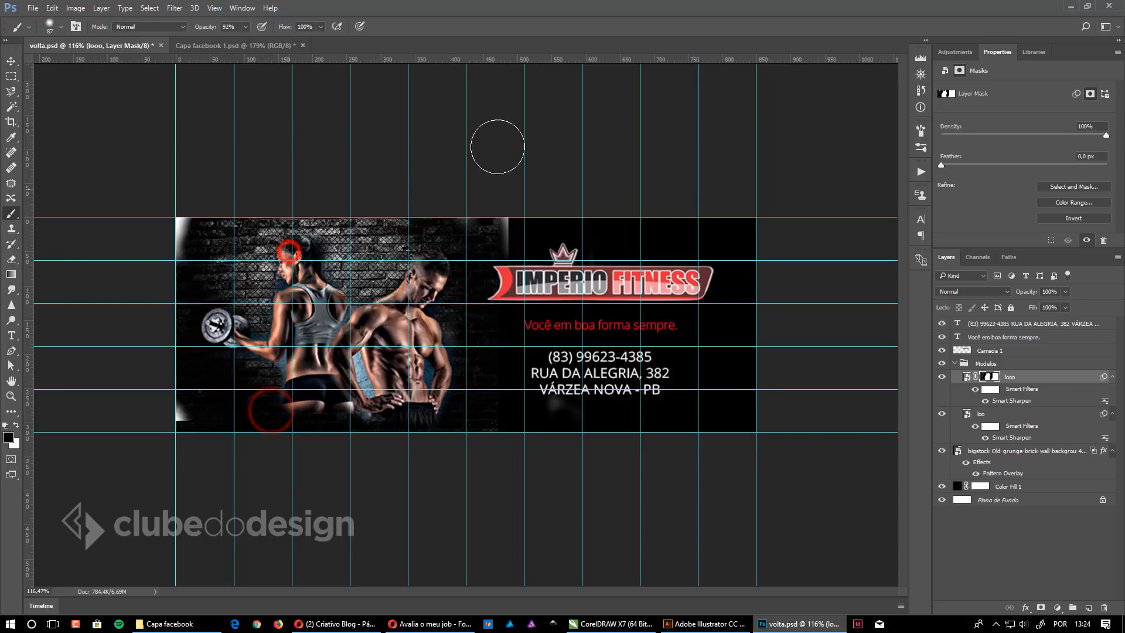
pyautogui.click(500, 173)
pyautogui.click(519, 206)
pyautogui.click(236, 303)
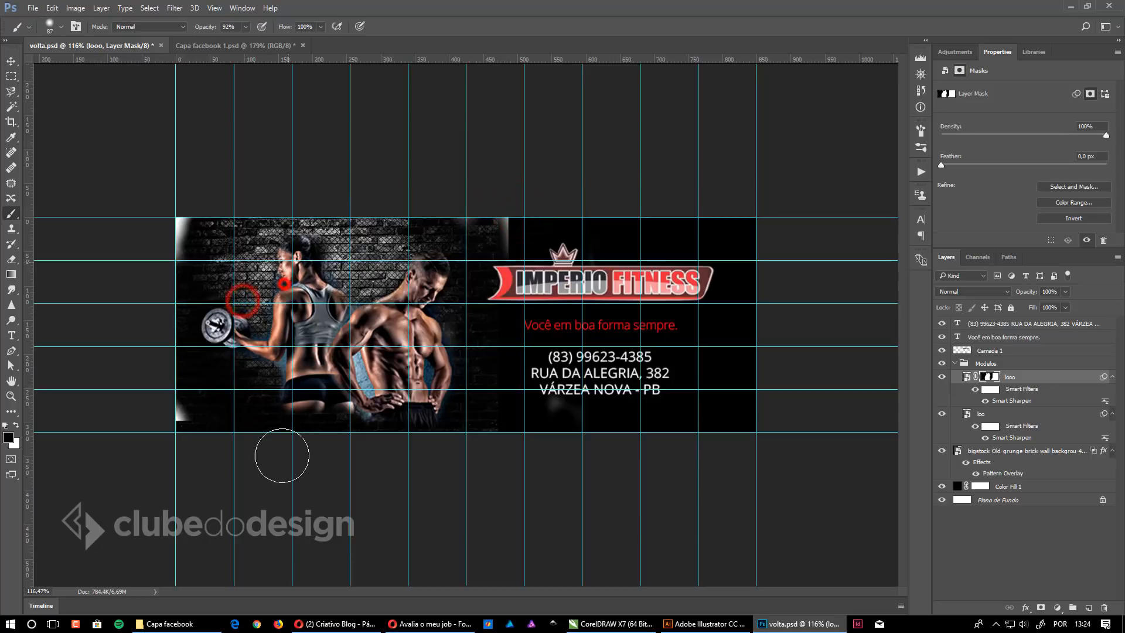
pyautogui.click(285, 283)
pyautogui.click(309, 450)
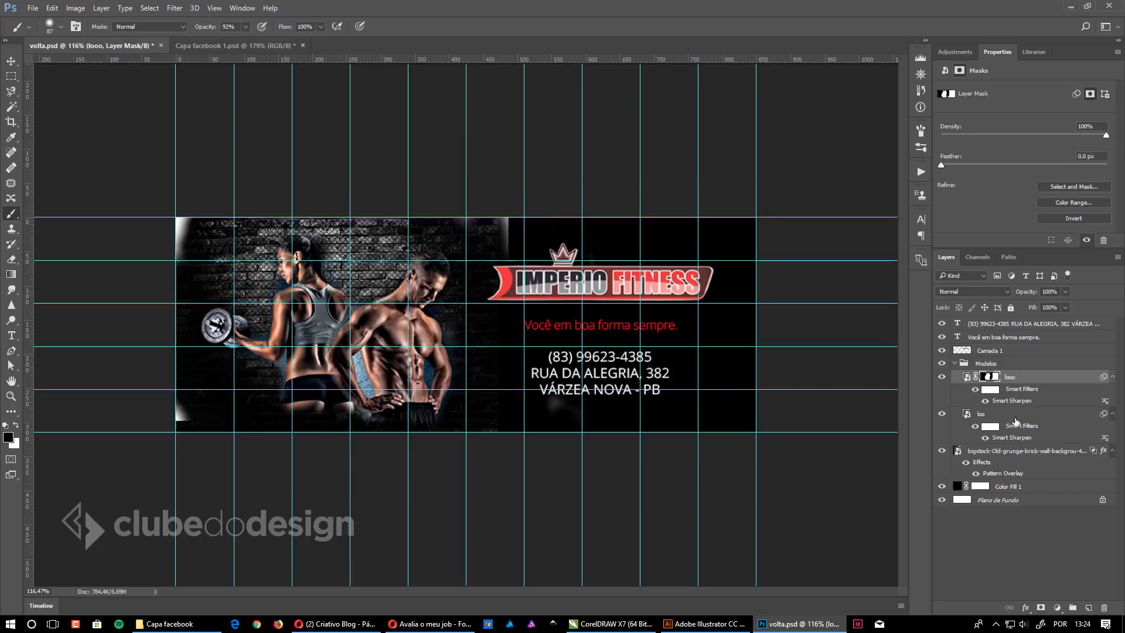
# Step: Add a layer mask to the loo layer and paint out its leftover white edges in black with a 101 px brush
pyautogui.click(1008, 414)
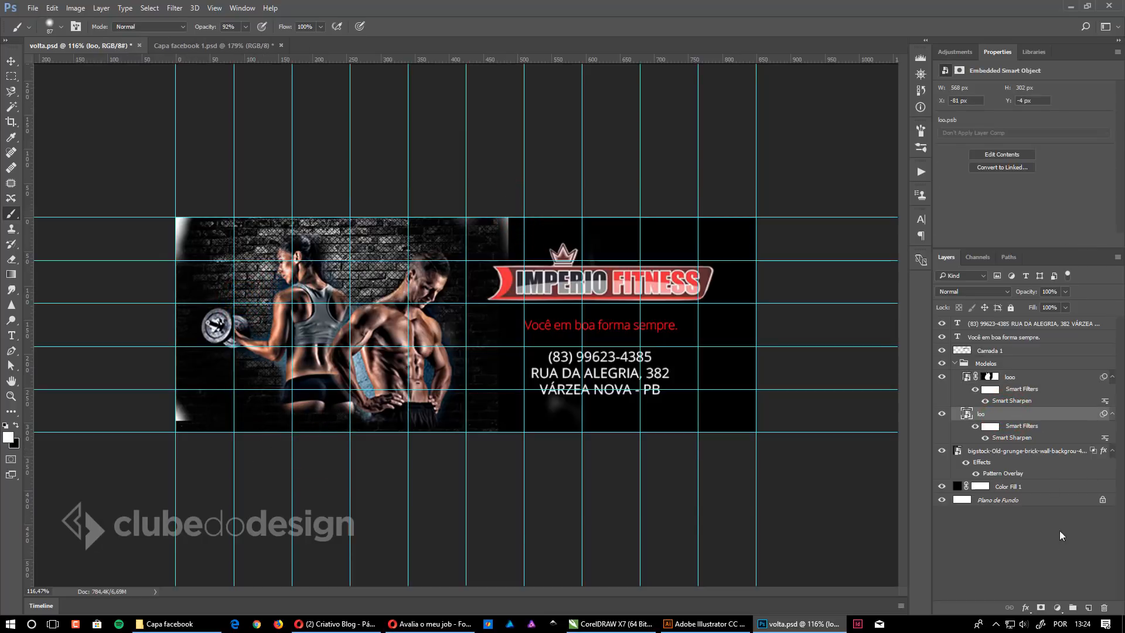
pyautogui.click(1042, 608)
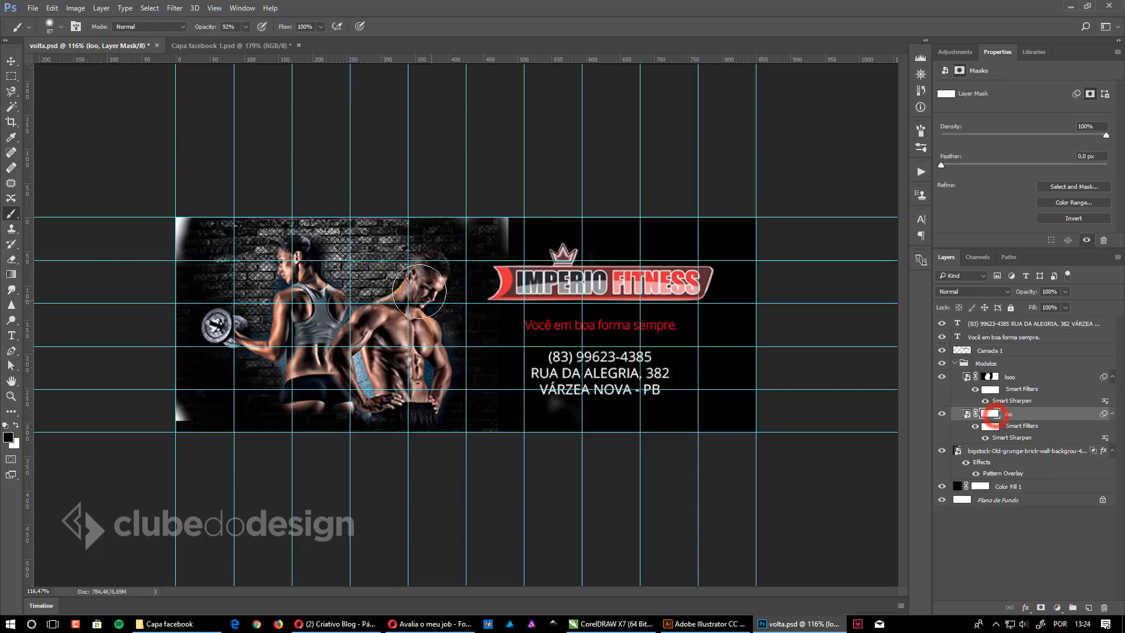
pyautogui.rightClick(238, 251)
pyautogui.moveTo(218, 256); pyautogui.dragTo(230, 227)
pyautogui.click(168, 206)
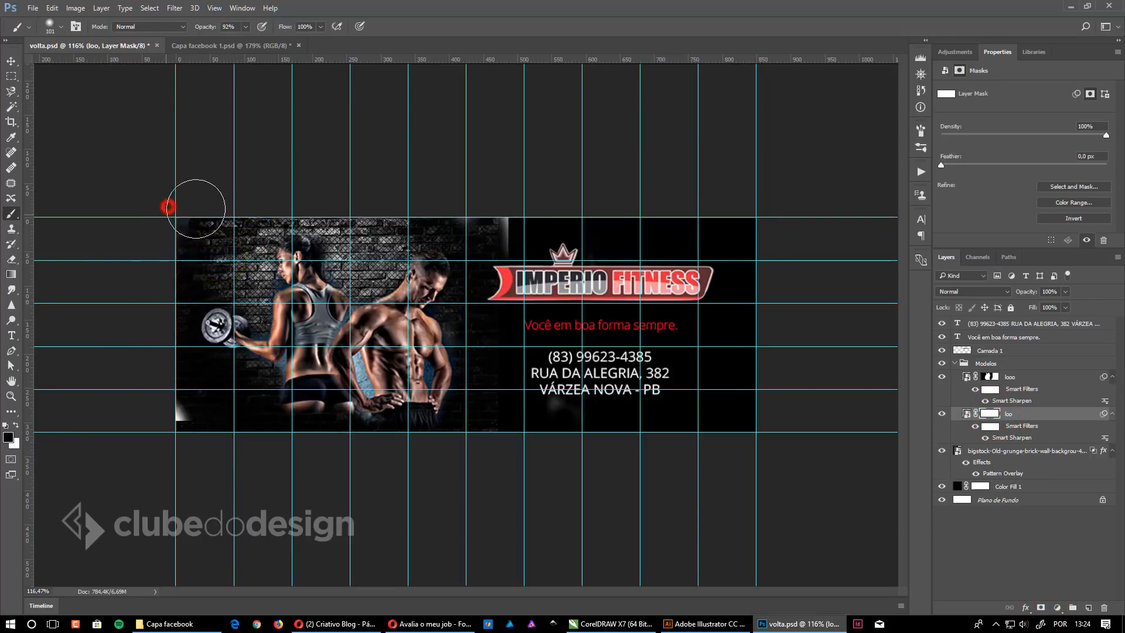
pyautogui.click(144, 384)
pyautogui.click(472, 175)
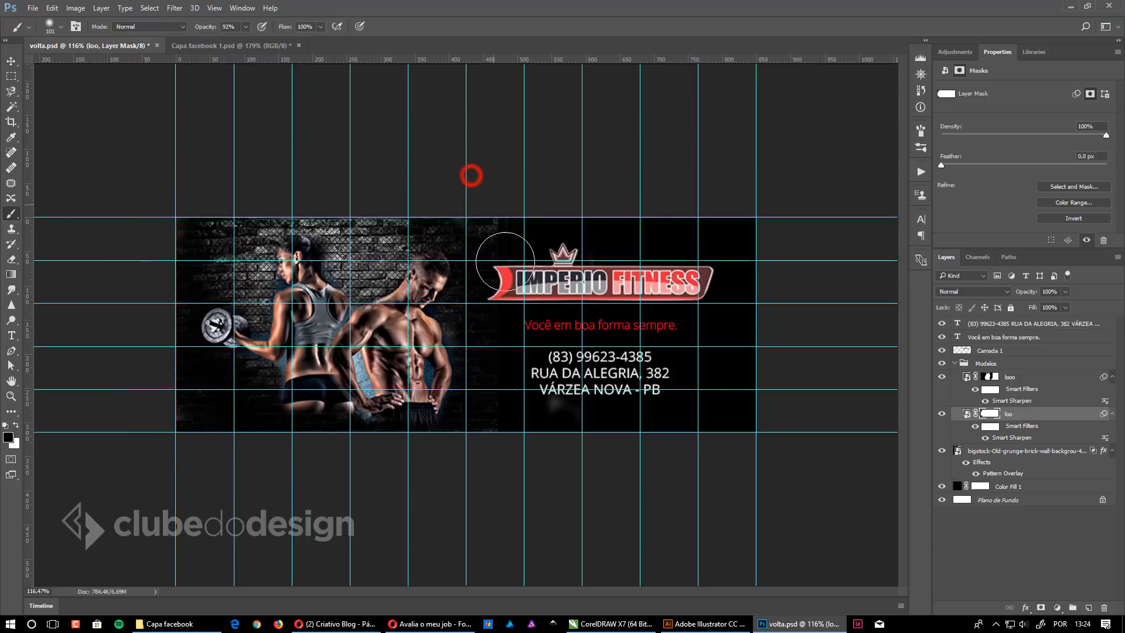
pyautogui.click(463, 195)
pyautogui.click(212, 427)
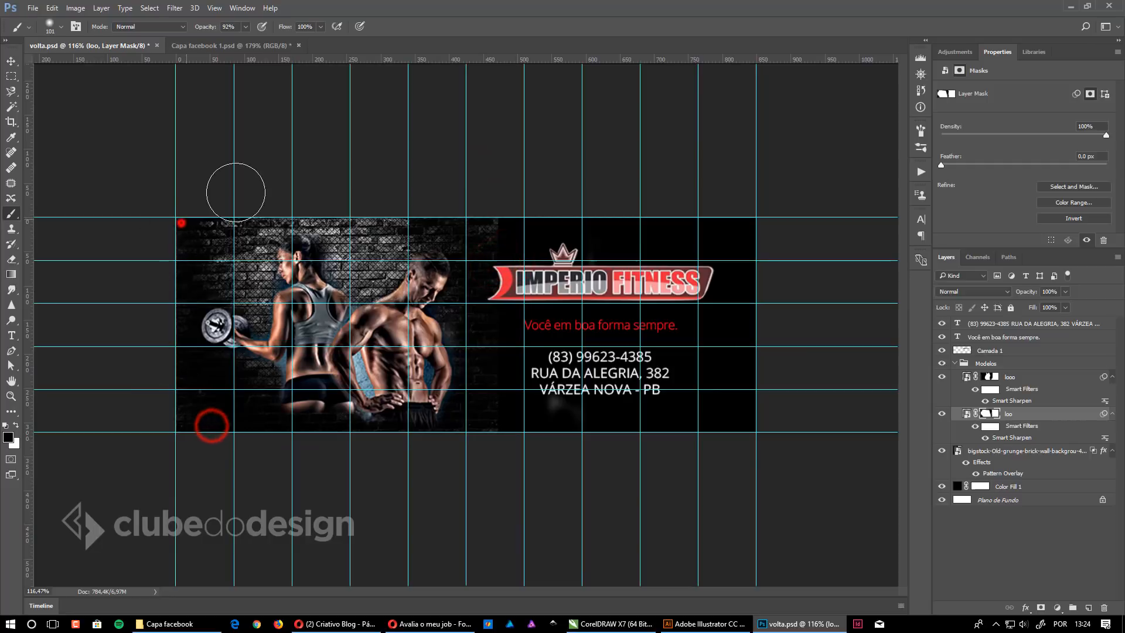
pyautogui.click(182, 222)
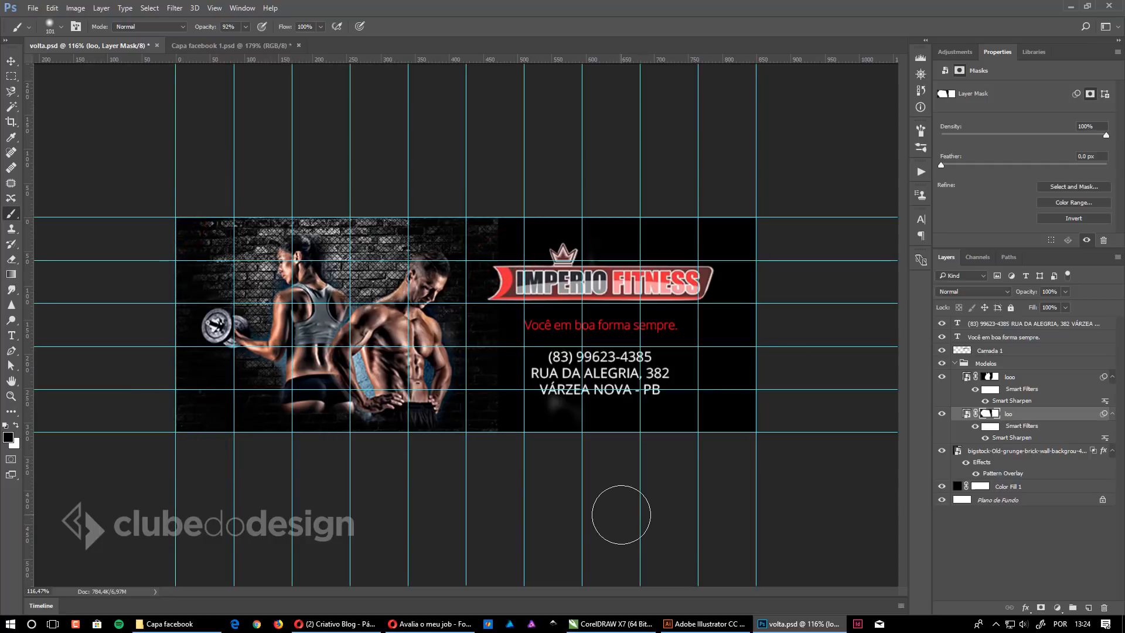
# Step: Enlarge the brick wall image proportionally to about 859 px wide so it covers the whole canvas
pyautogui.click(1011, 452)
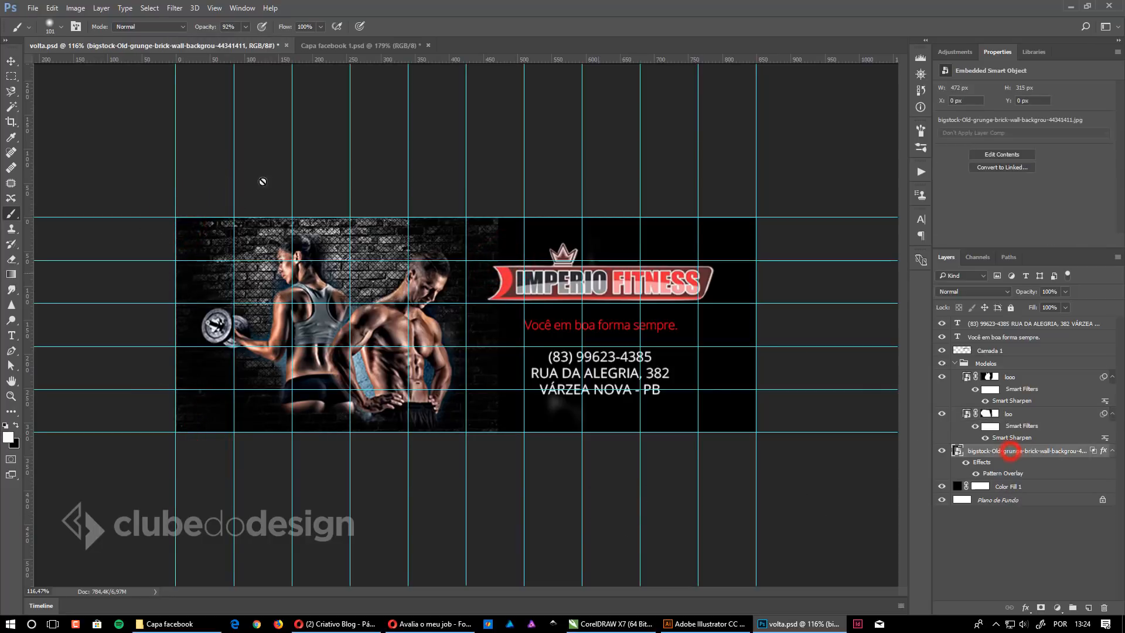
pyautogui.click(11, 61)
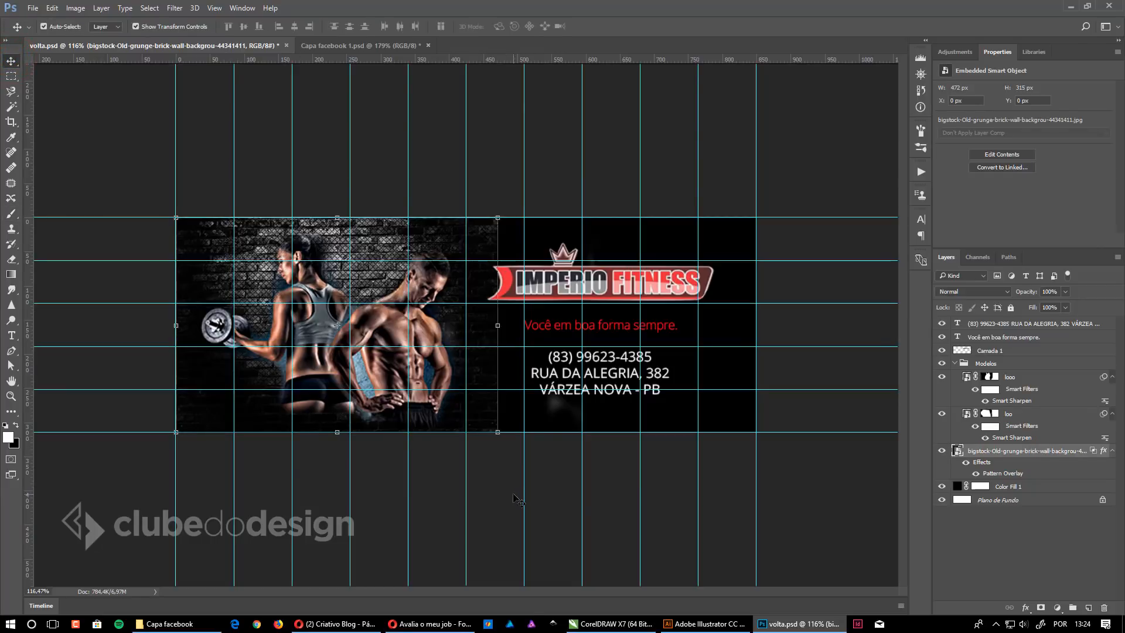
pyautogui.moveTo(497, 432); pyautogui.dragTo(798, 539)
pyautogui.moveTo(176, 218); pyautogui.dragTo(169, 214)
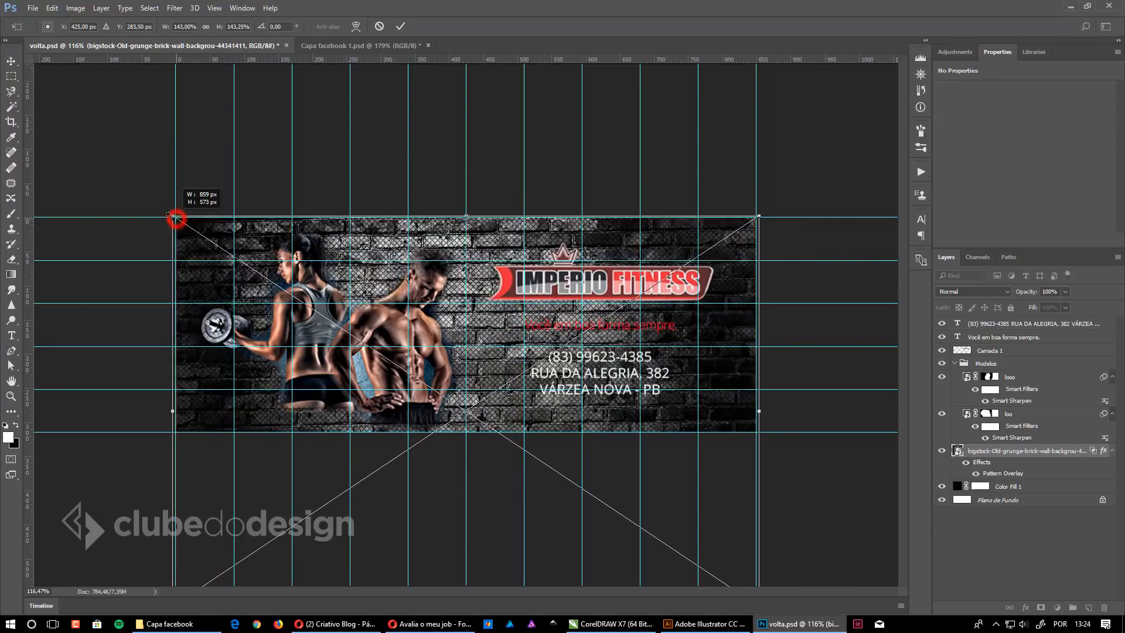
pyautogui.press('Return')
pyautogui.click(791, 133)
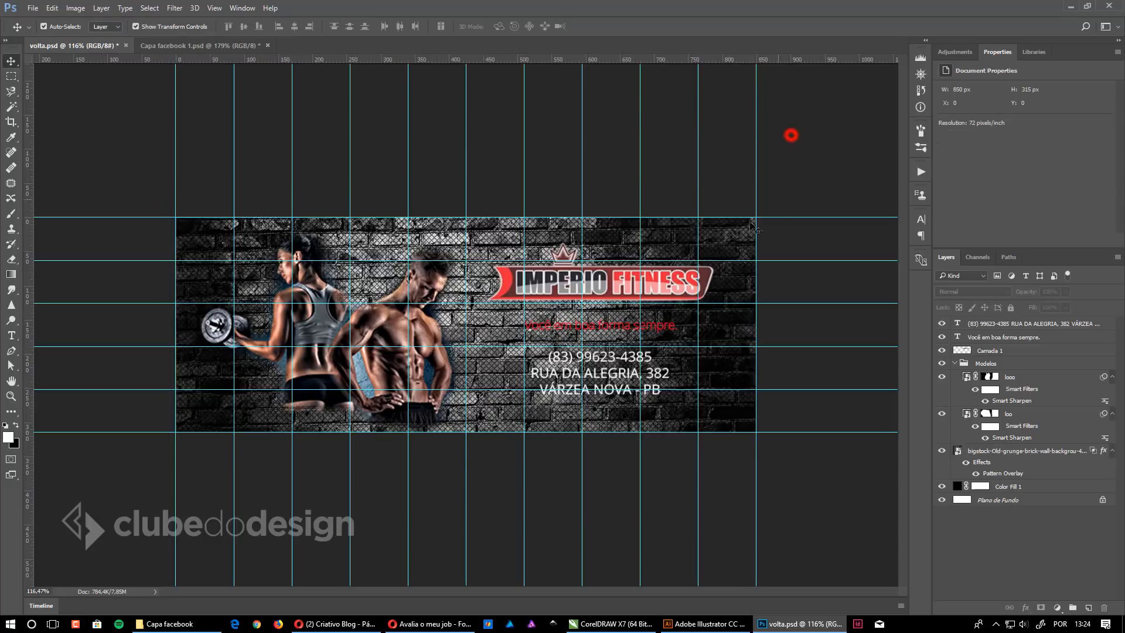
# Step: Toggle the Pattern Overlay effect of the brick wall layer off and on to compare the wall with and without it
pyautogui.click(989, 449)
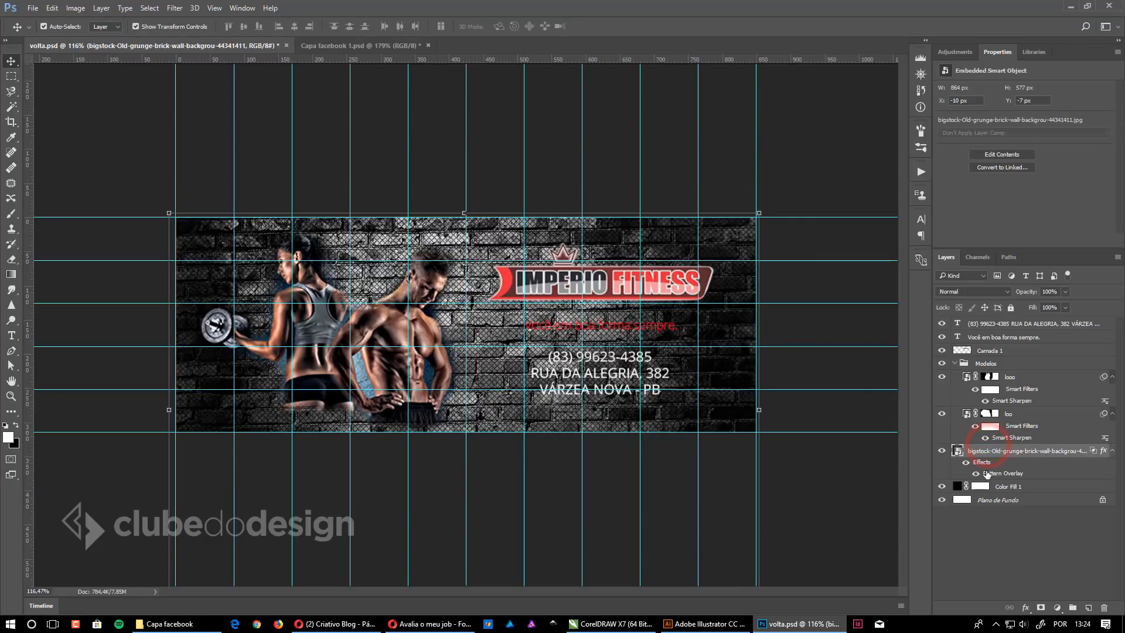
pyautogui.click(975, 474)
pyautogui.click(976, 473)
pyautogui.click(976, 473)
pyautogui.click(976, 474)
# Step: Add a layer mask to the brick wall layer and paint black with a soft 326 px brush to fade out the wall behind the logo and text
pyautogui.click(1041, 608)
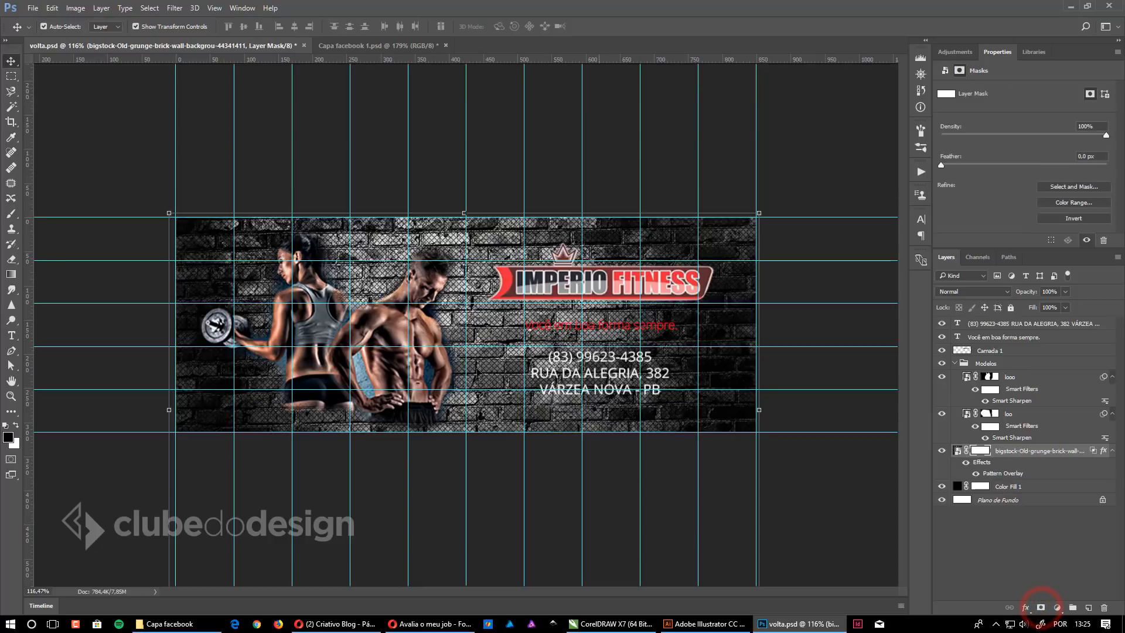
pyautogui.press('b')
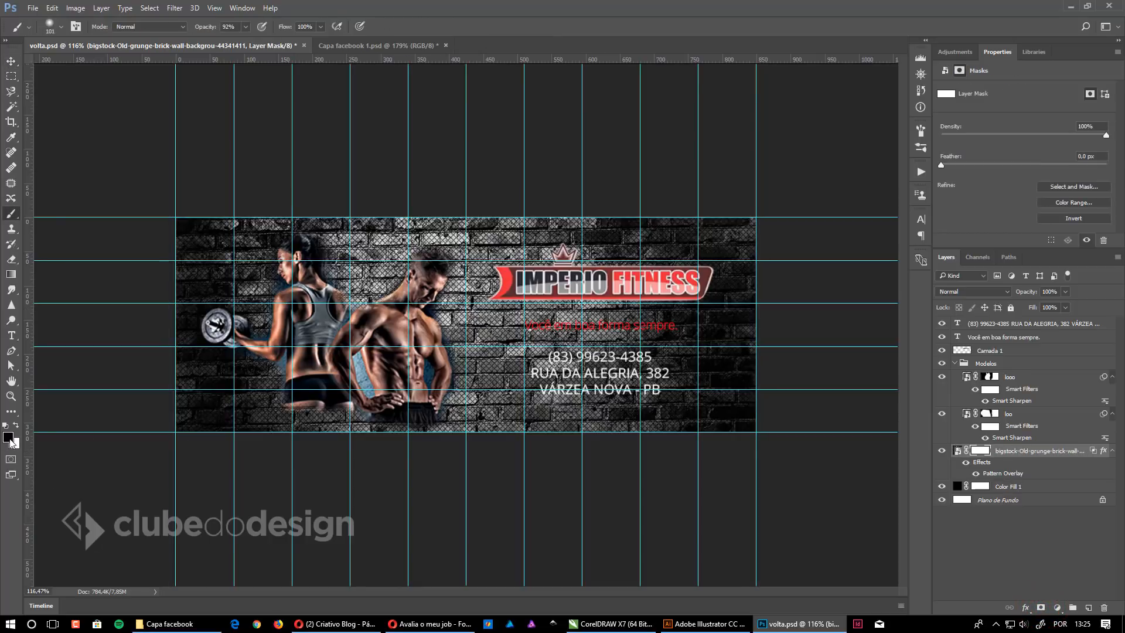
pyautogui.moveTo(498, 294)
pyautogui.mouseDown()
pyautogui.moveTo(568, 236)
pyautogui.moveTo(558, 272)
pyautogui.mouseUp()
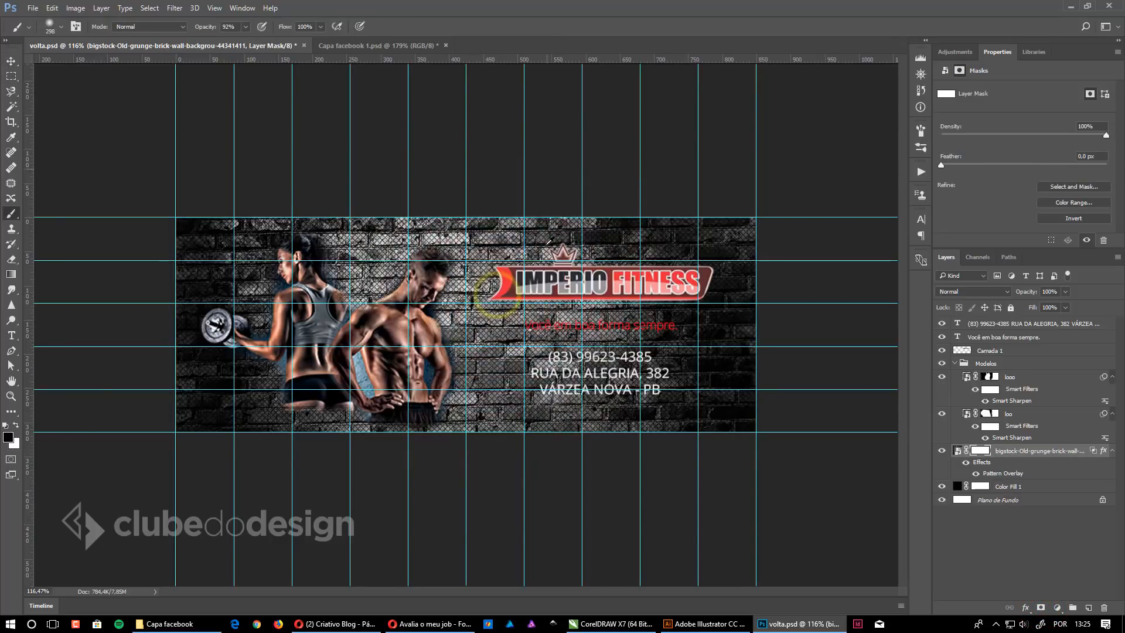
pyautogui.moveTo(546, 348); pyautogui.dragTo(553, 219)
pyautogui.moveTo(472, 276)
pyautogui.mouseDown()
pyautogui.moveTo(545, 252)
pyautogui.moveTo(472, 276)
pyautogui.moveTo(527, 316)
pyautogui.moveTo(446, 329)
pyautogui.moveTo(480, 368)
pyautogui.moveTo(482, 269)
pyautogui.moveTo(484, 336)
pyautogui.moveTo(511, 162)
pyautogui.moveTo(433, 151)
pyautogui.mouseUp()
pyautogui.click(656, 104)
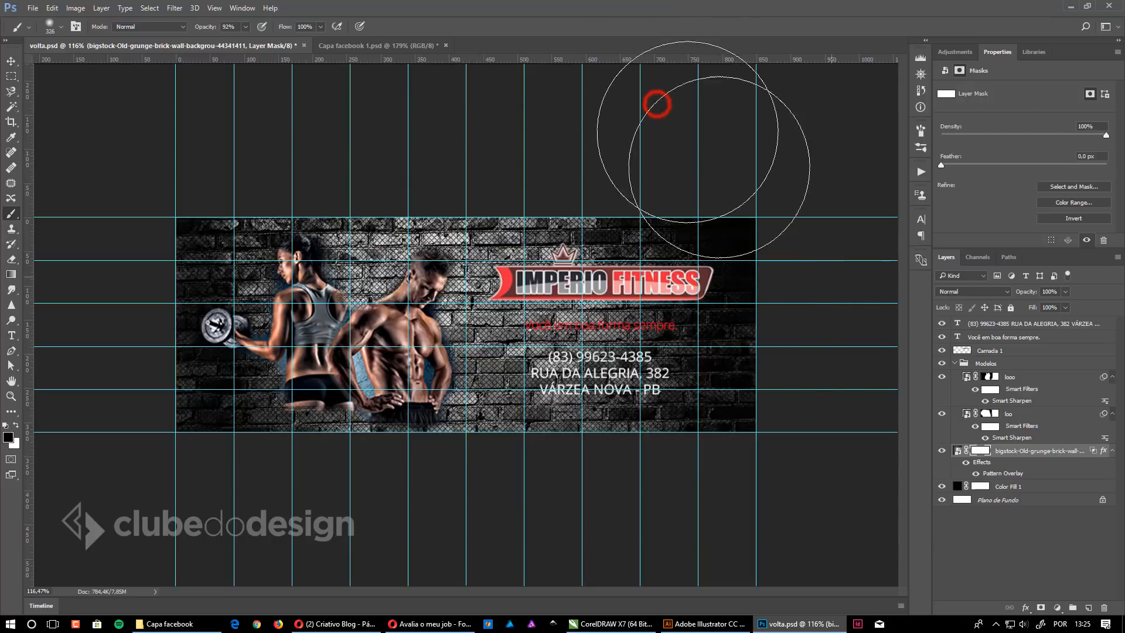
pyautogui.moveTo(571, 480)
pyautogui.mouseDown()
pyautogui.moveTo(721, 437)
pyautogui.moveTo(625, 407)
pyautogui.moveTo(555, 412)
pyautogui.mouseUp()
pyautogui.click(616, 184)
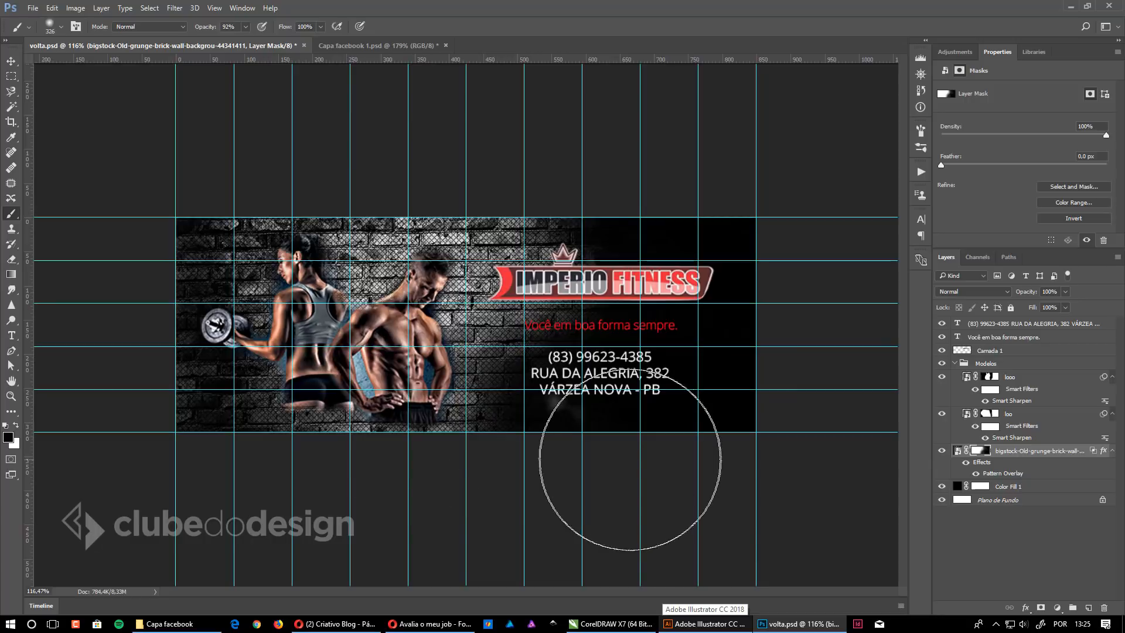
# Step: Hide the guides and refine the wall mask, painting black to fade the outer edges and white to restore bricks around the models
pyautogui.hotkey('ctrl', ';')
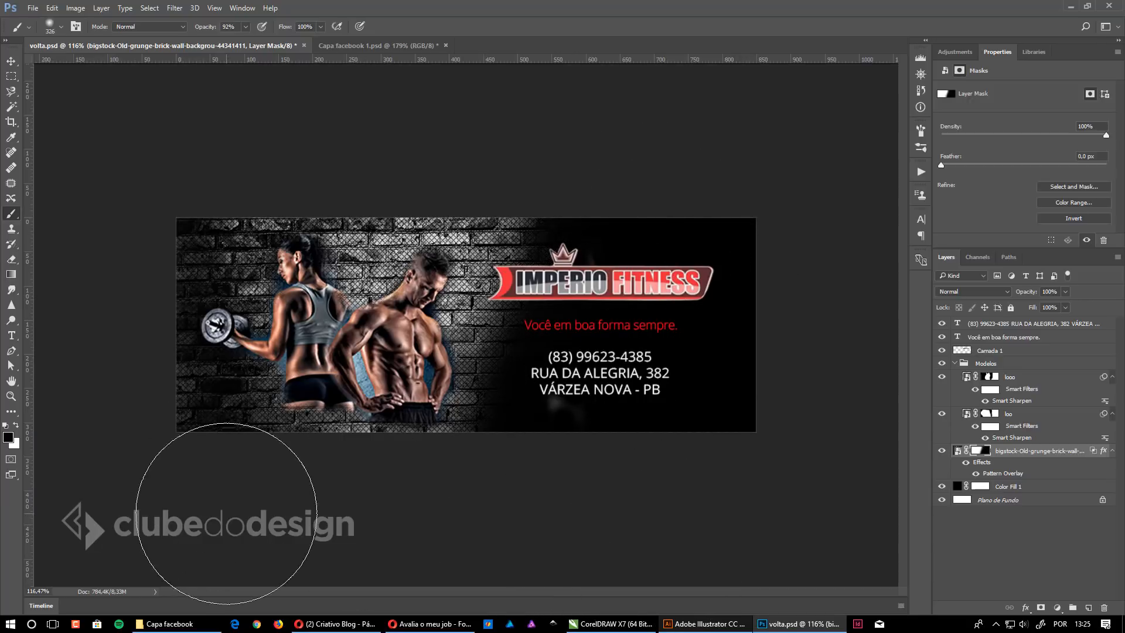
pyautogui.click(188, 471)
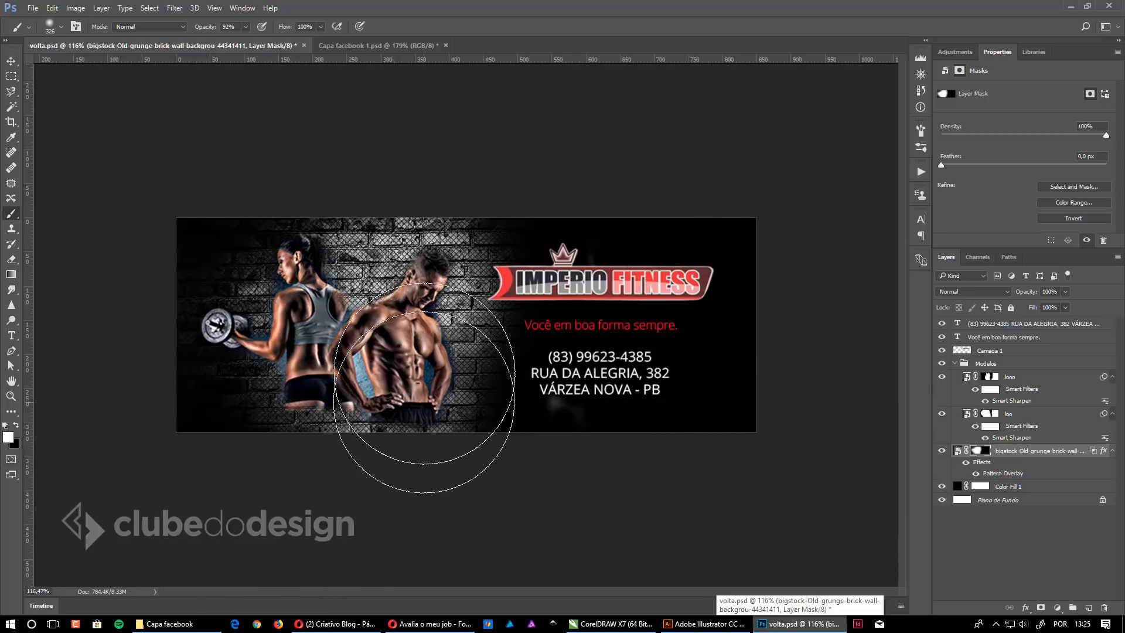
pyautogui.moveTo(387, 422)
pyautogui.mouseDown()
pyautogui.moveTo(370, 373)
pyautogui.moveTo(415, 221)
pyautogui.moveTo(336, 286)
pyautogui.moveTo(304, 272)
pyautogui.mouseUp()
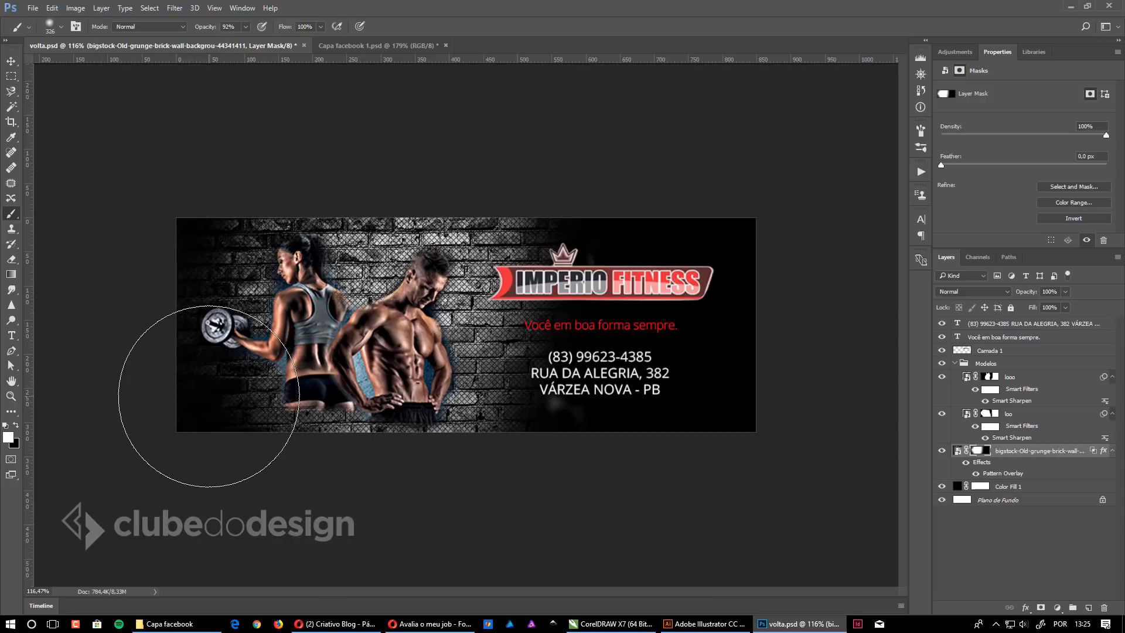
pyautogui.press('x')
pyautogui.moveTo(126, 452); pyautogui.dragTo(151, 327)
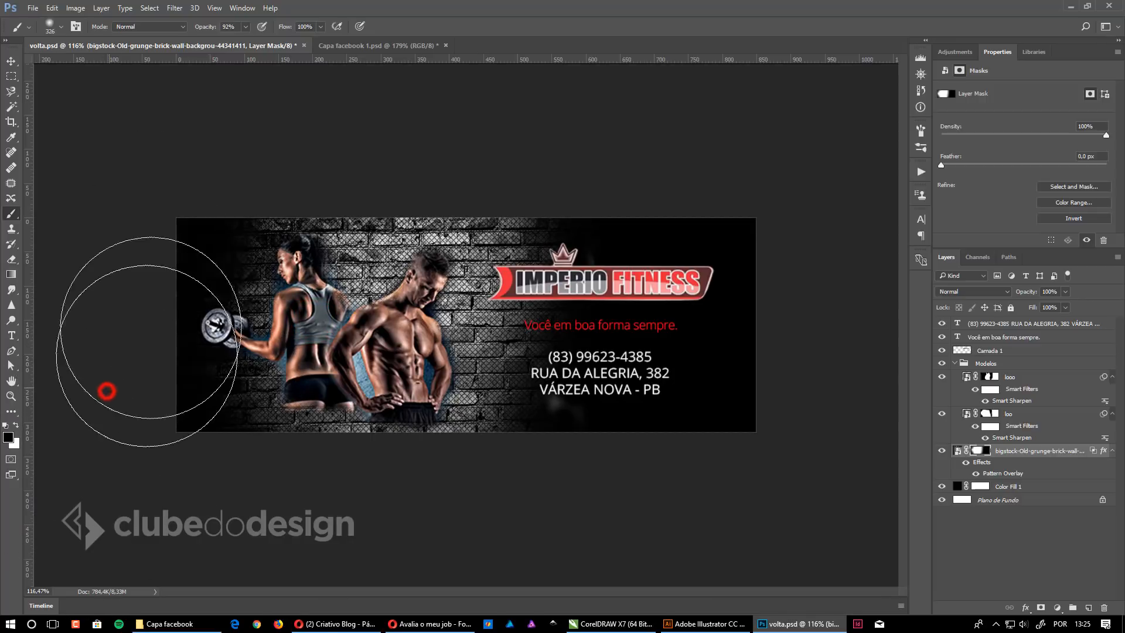
pyautogui.moveTo(640, 130); pyautogui.dragTo(653, 297)
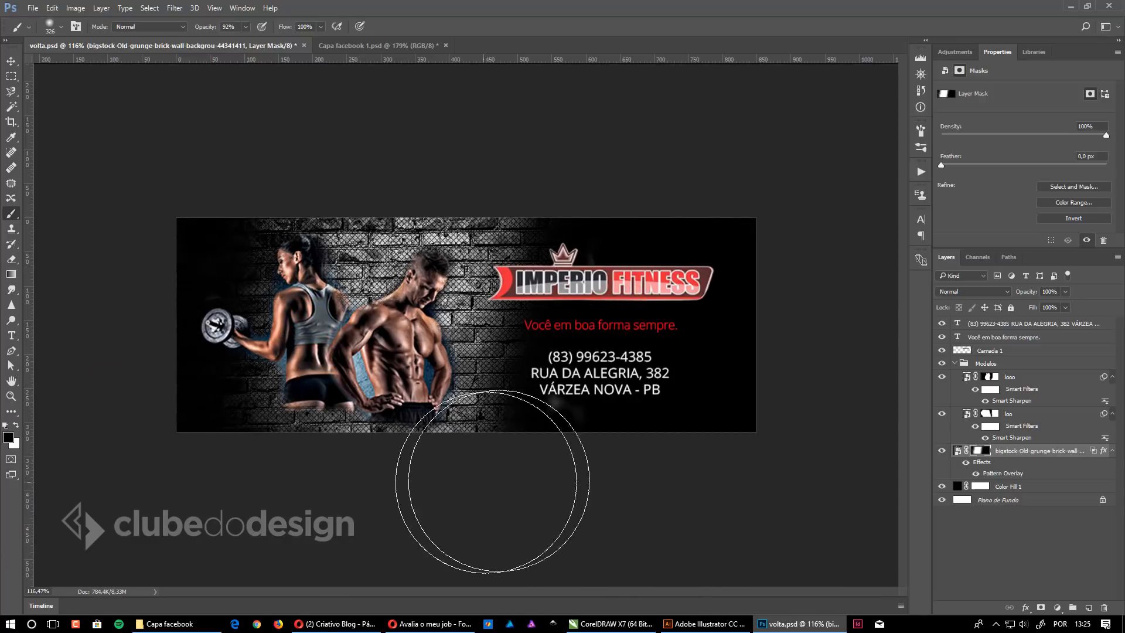
pyautogui.moveTo(592, 221)
pyautogui.mouseDown()
pyautogui.moveTo(558, 138)
pyautogui.moveTo(726, 490)
pyautogui.moveTo(547, 455)
pyautogui.mouseUp()
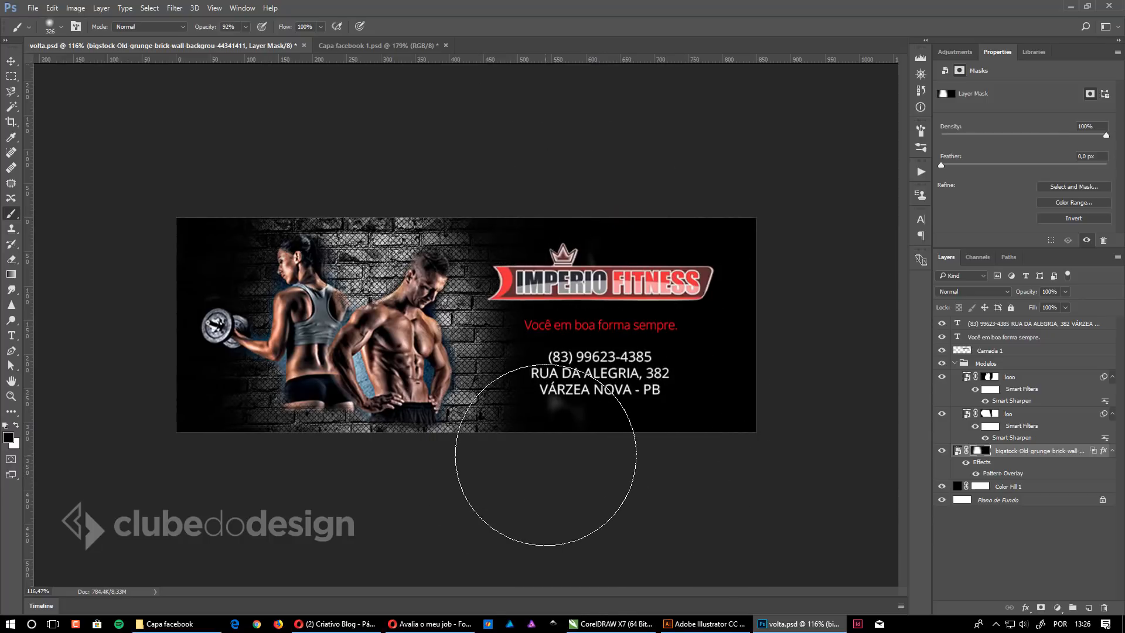
# Step: Paint white on the wall mask behind the female model to bring back more of the bricks
pyautogui.press('v')
pyautogui.press('b')
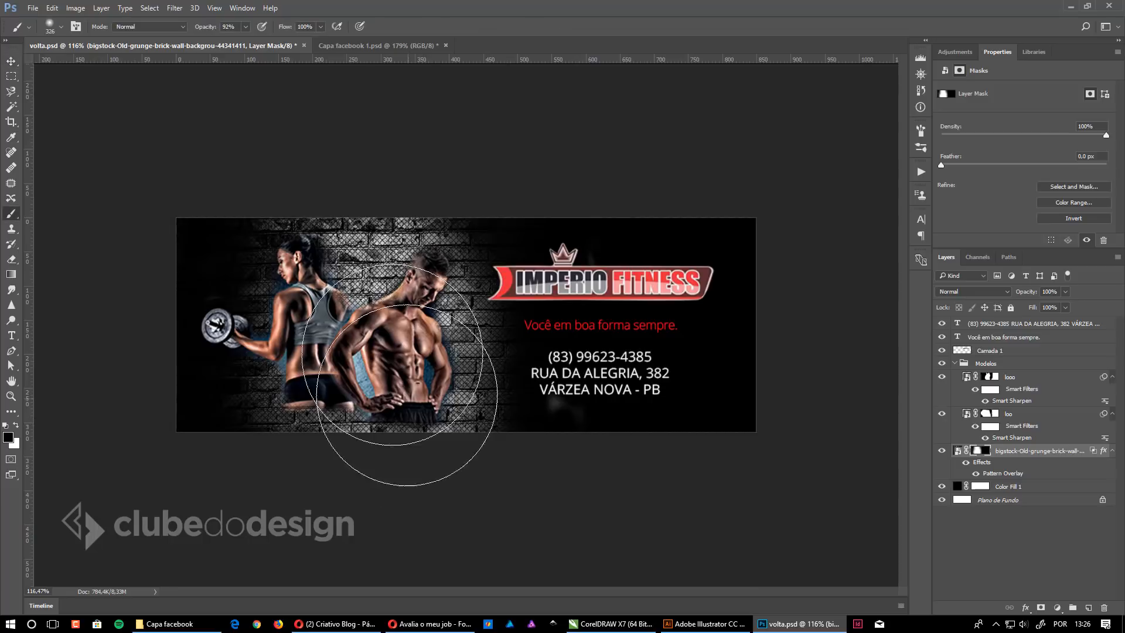
pyautogui.press('x')
pyautogui.moveTo(313, 321); pyautogui.dragTo(301, 290)
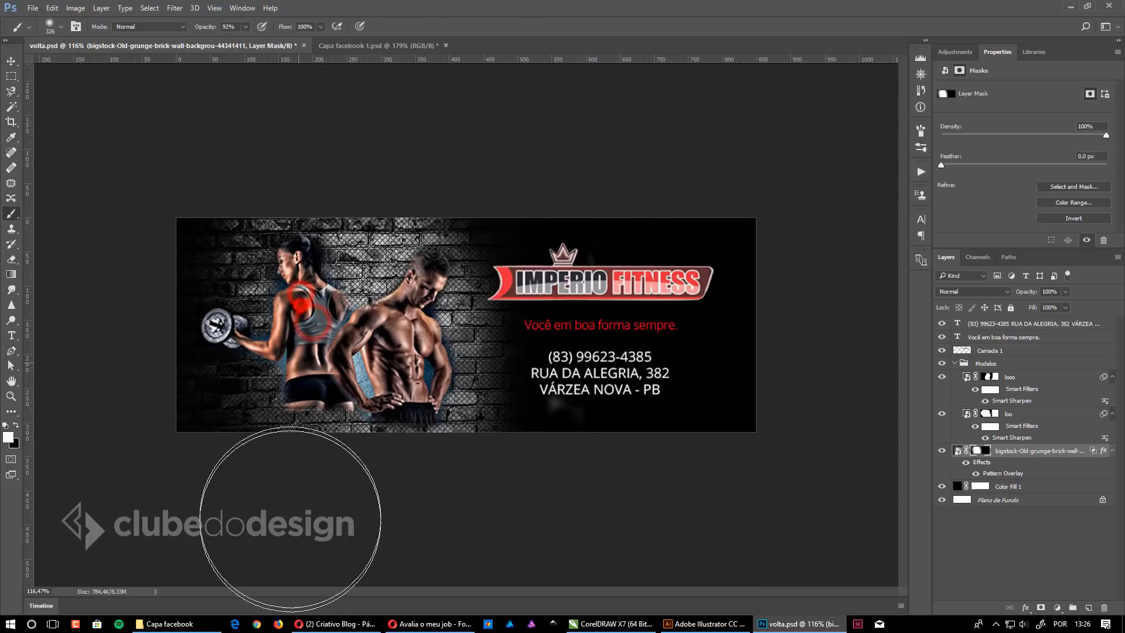
pyautogui.hotkey('ctrl', '+')
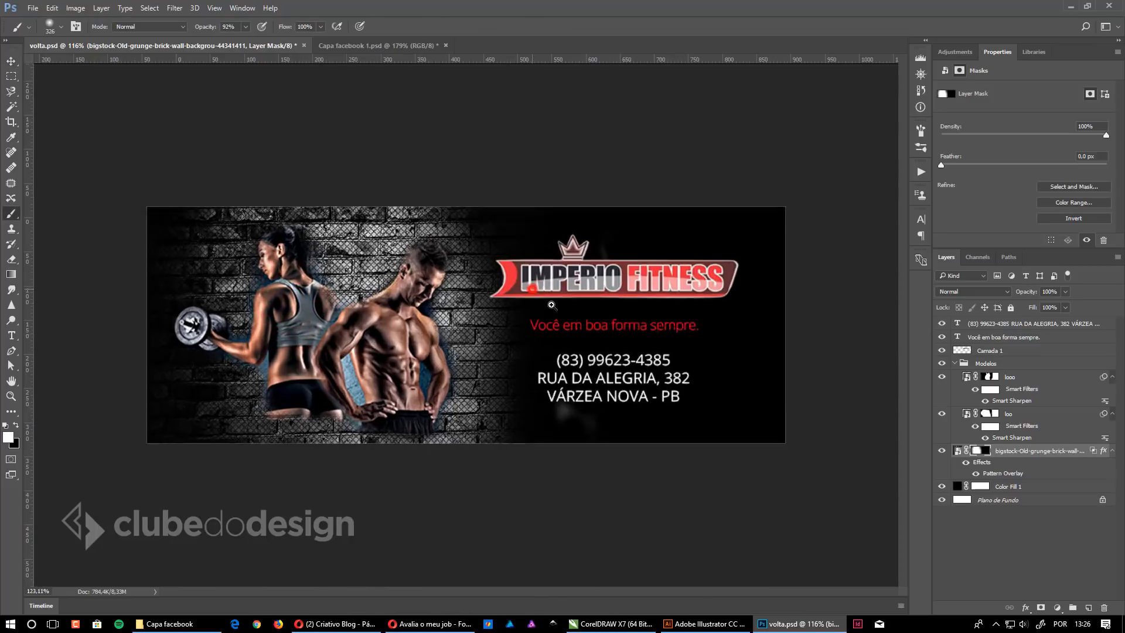
pyautogui.press('v')
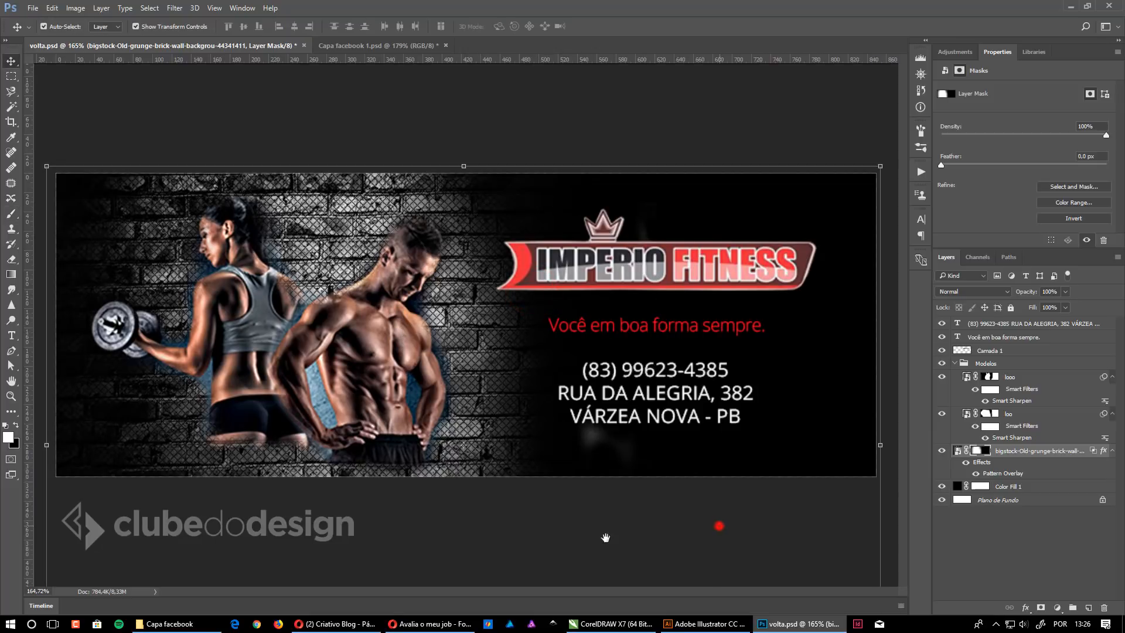
# Step: Show the guides, scale the logo down proportionally to about 299 × 76 px, and add a vertical guide at its left edge
pyautogui.hotkey('ctrl', ';')
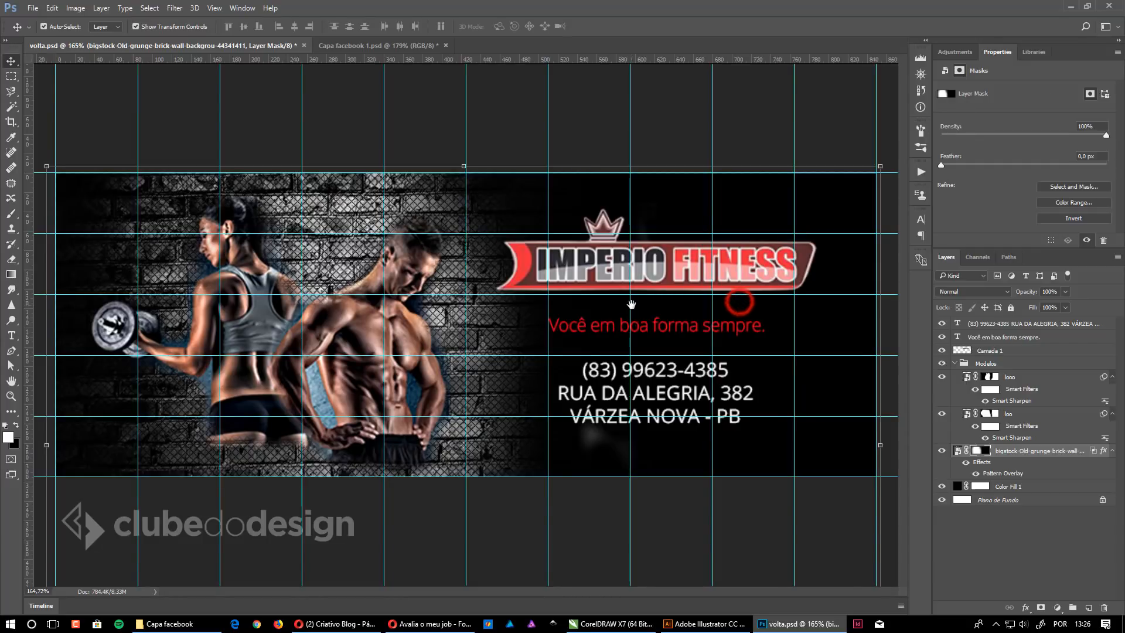
pyautogui.scroll(-3, 693, 301)
pyautogui.scroll(2, 645, 310)
pyautogui.click(706, 278)
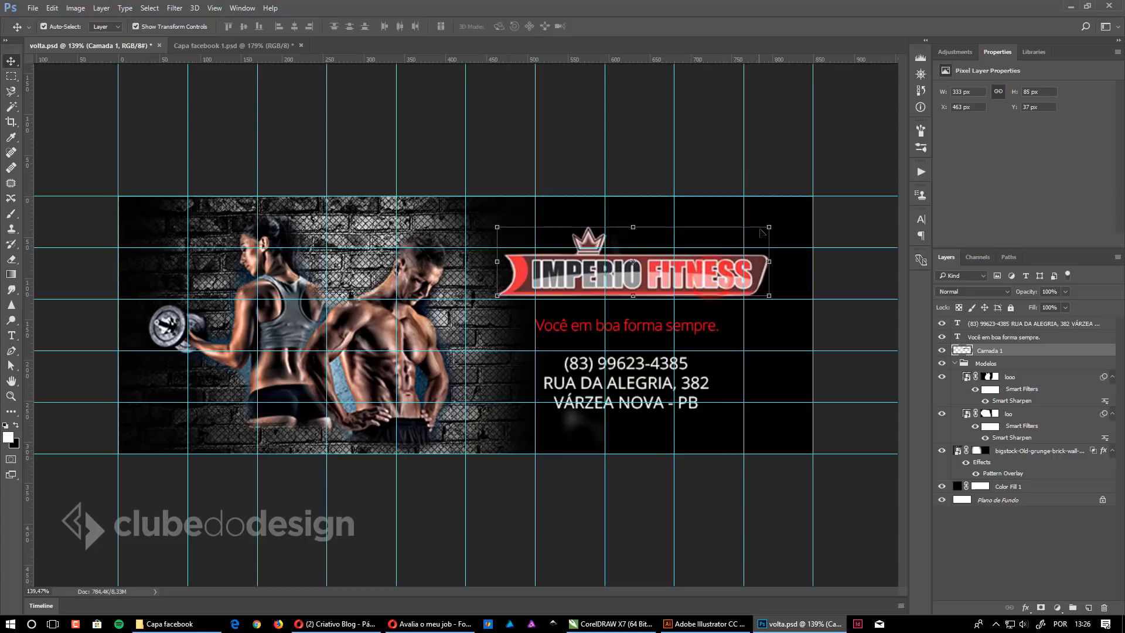
pyautogui.moveTo(762, 227); pyautogui.dragTo(742, 225)
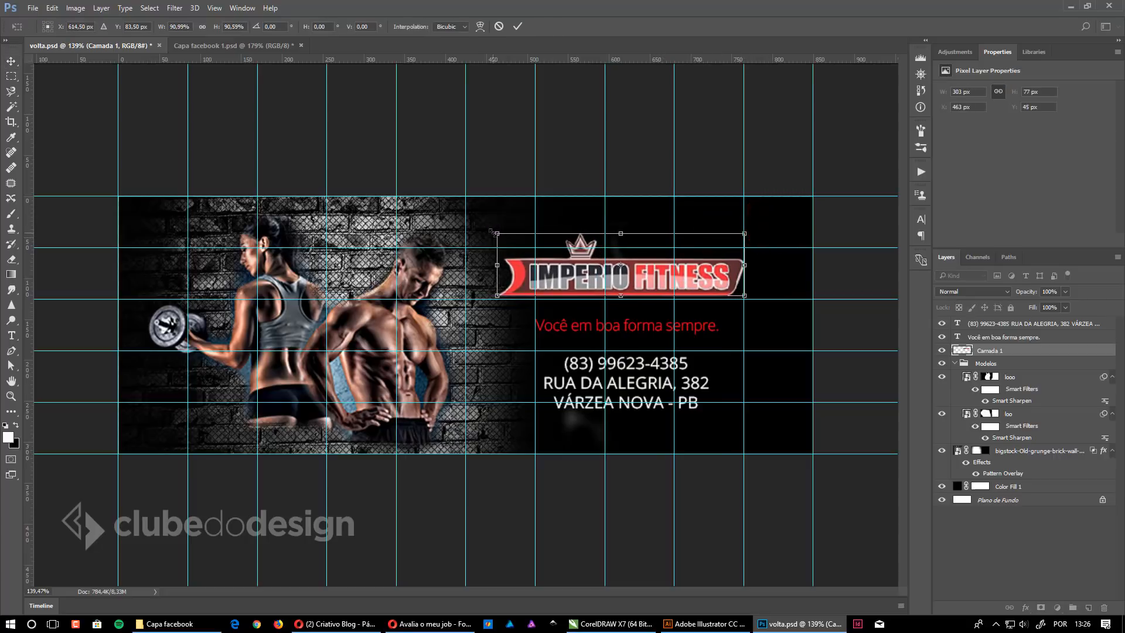
pyautogui.moveTo(498, 234)
pyautogui.mouseDown()
pyautogui.moveTo(531, 241)
pyautogui.moveTo(501, 234)
pyautogui.mouseUp()
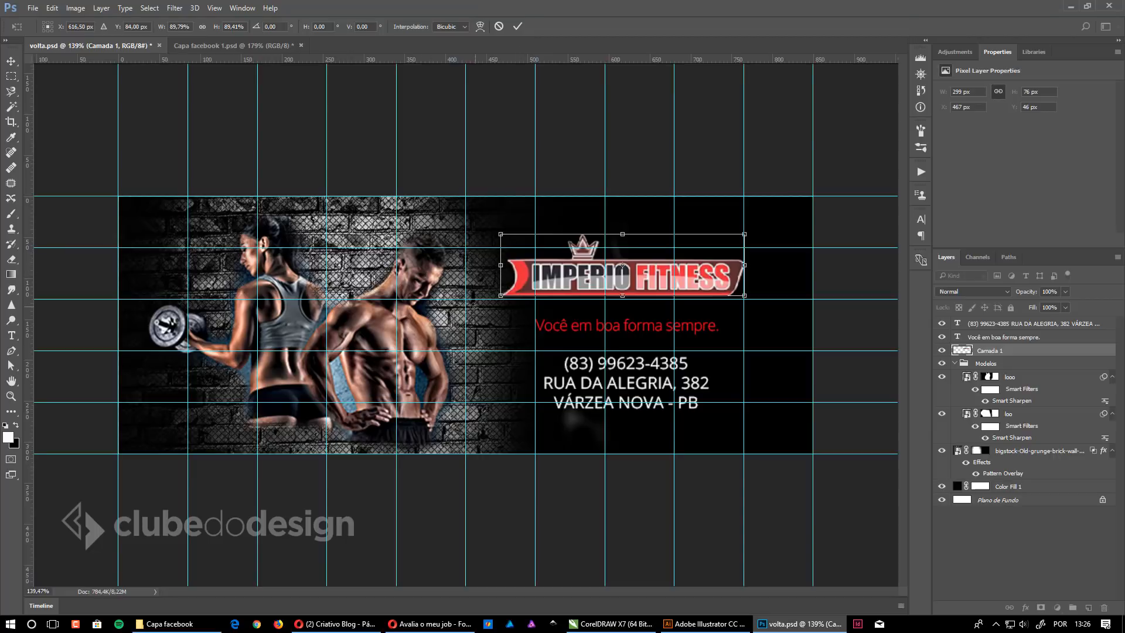
pyautogui.press('Return')
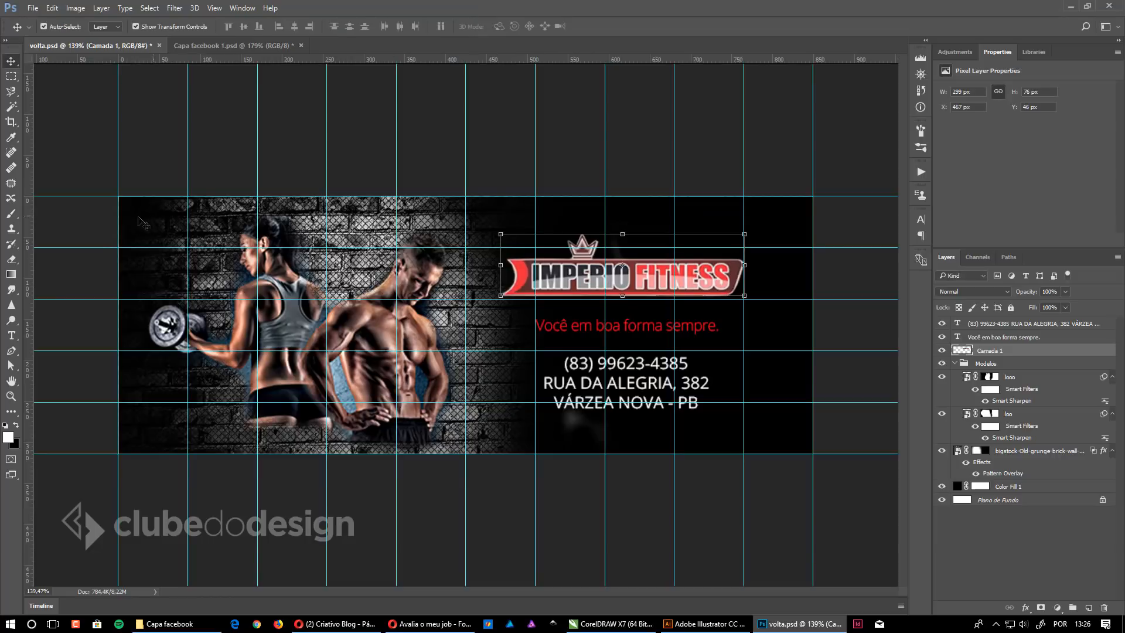
pyautogui.moveTo(29, 252); pyautogui.dragTo(507, 236)
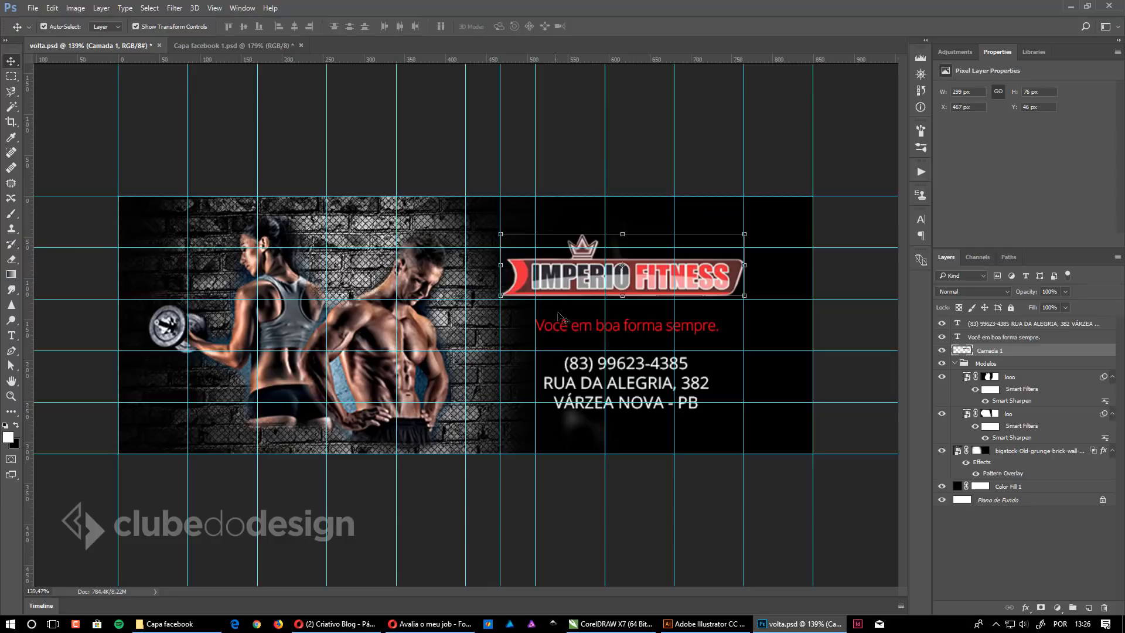
# Step: Enlarge the red tagline slightly to 18,64 pt so its left edge meets the guide
pyautogui.click(569, 330)
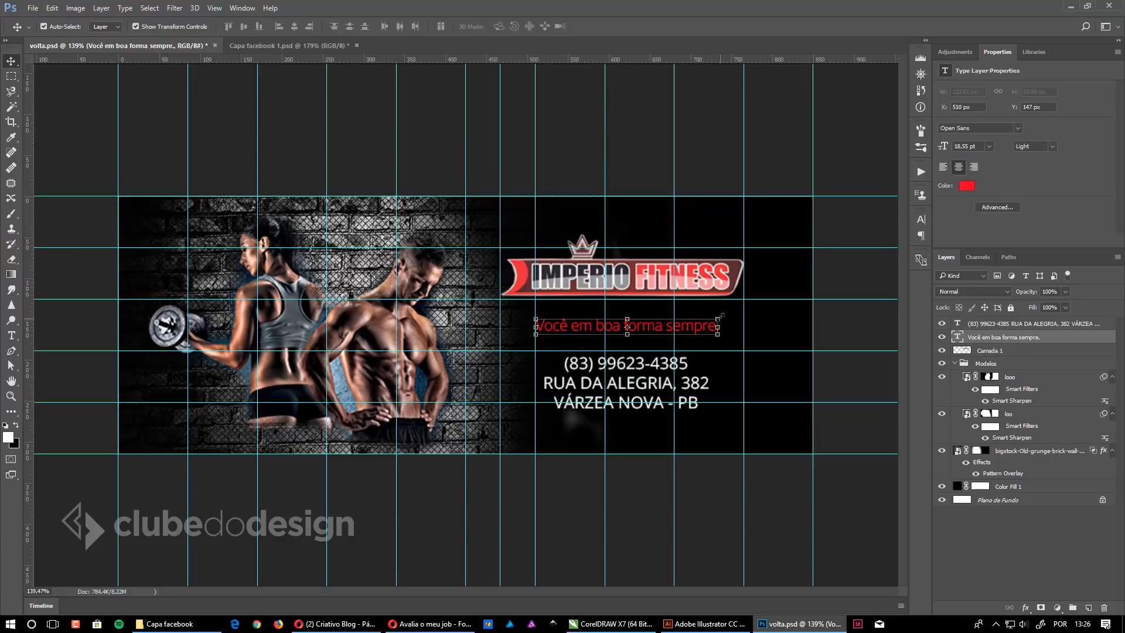
pyautogui.moveTo(536, 334)
pyautogui.mouseDown()
pyautogui.moveTo(496, 343)
pyautogui.moveTo(535, 335)
pyautogui.mouseUp()
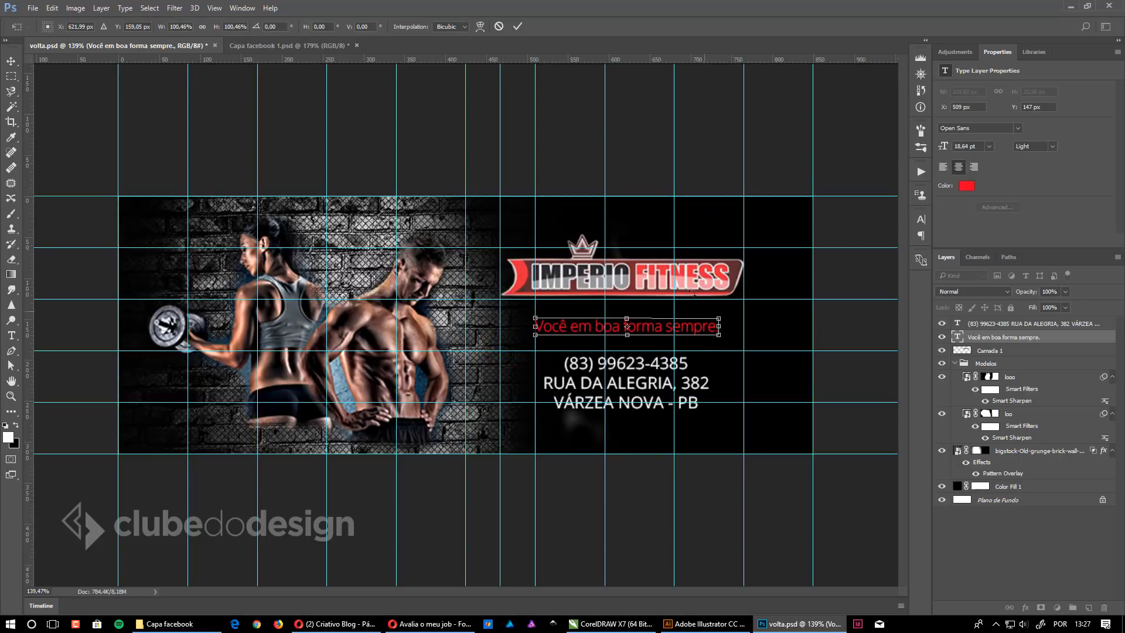
pyautogui.press('Return')
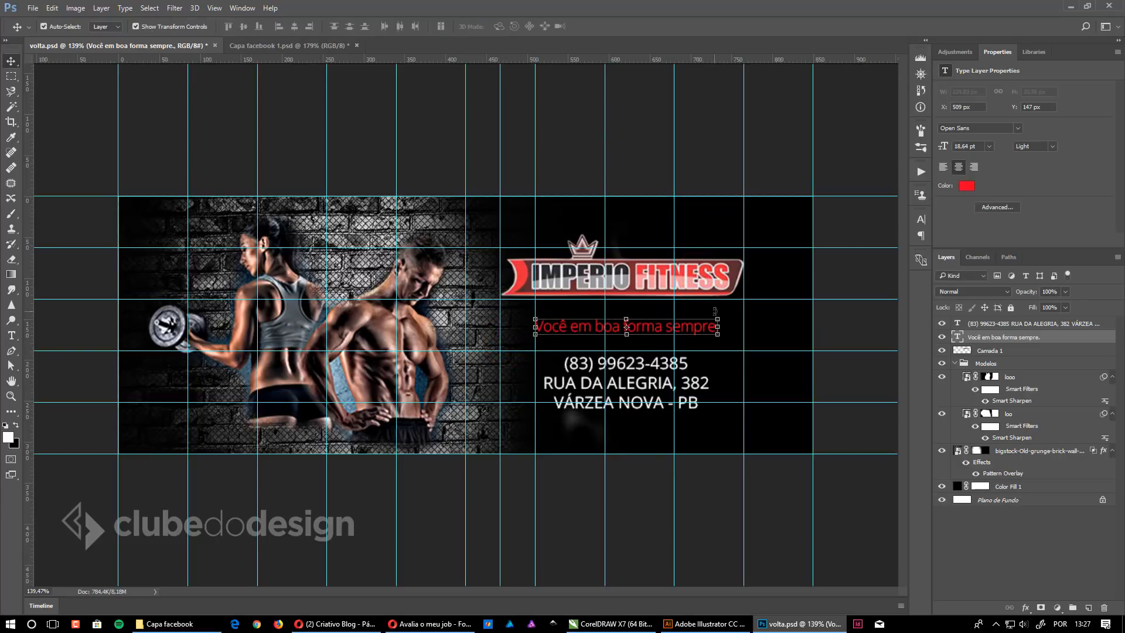
# Step: Align the horizontal centers of the tagline and the contact text with the logo
pyautogui.click(725, 275)
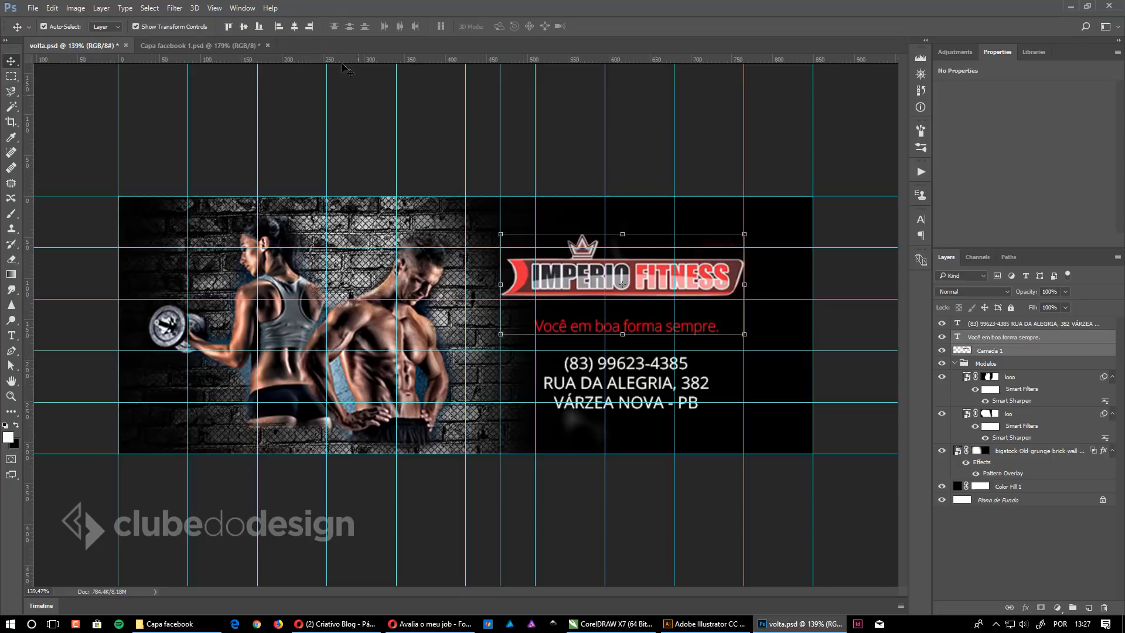
pyautogui.click(294, 27)
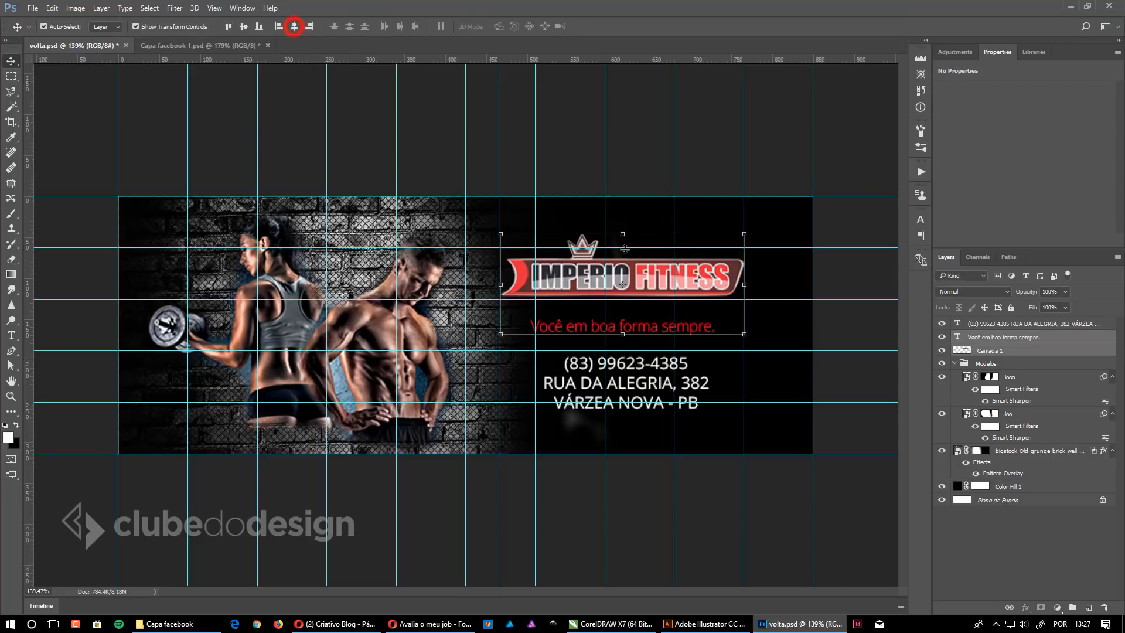
pyautogui.click(657, 371)
pyautogui.keyDown('shift'); pyautogui.click(668, 286); pyautogui.keyUp('shift')
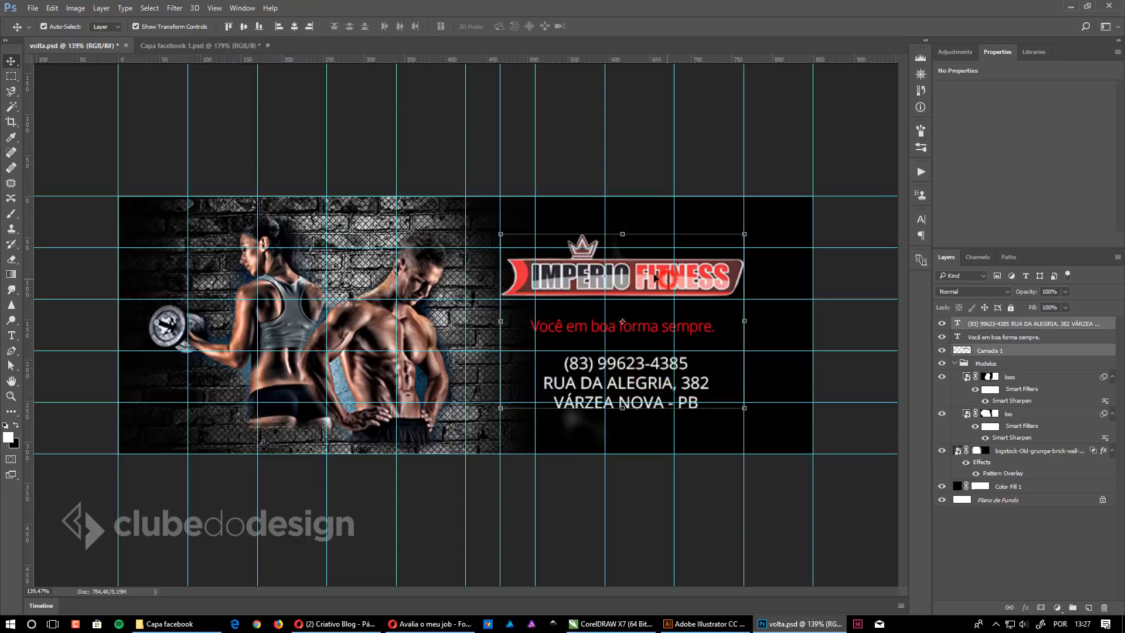
pyautogui.click(294, 26)
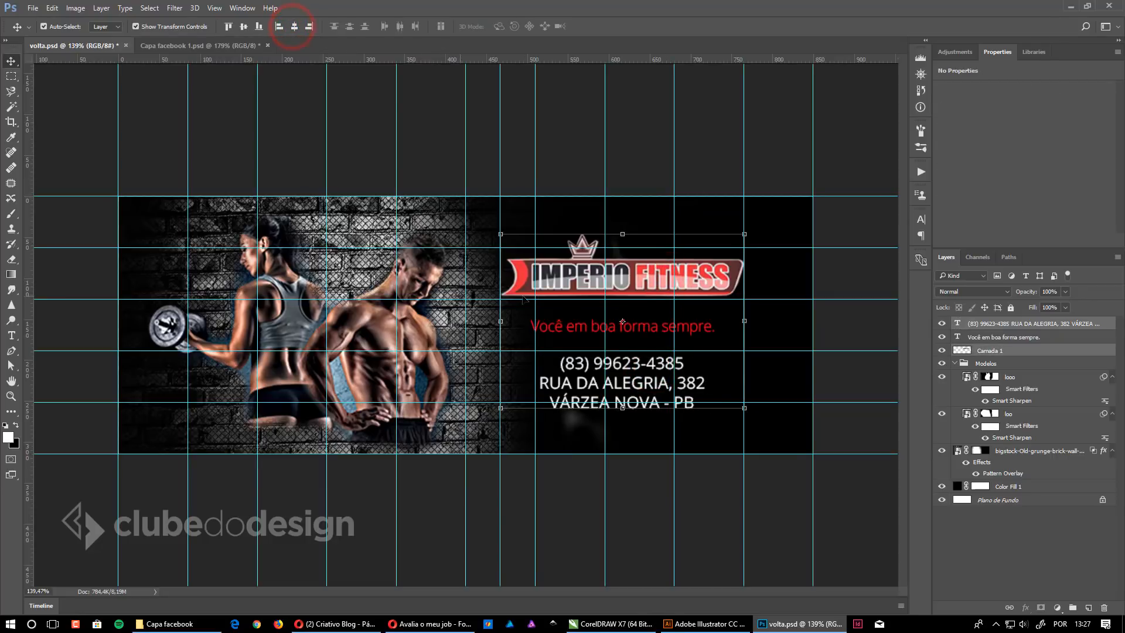
pyautogui.click(739, 516)
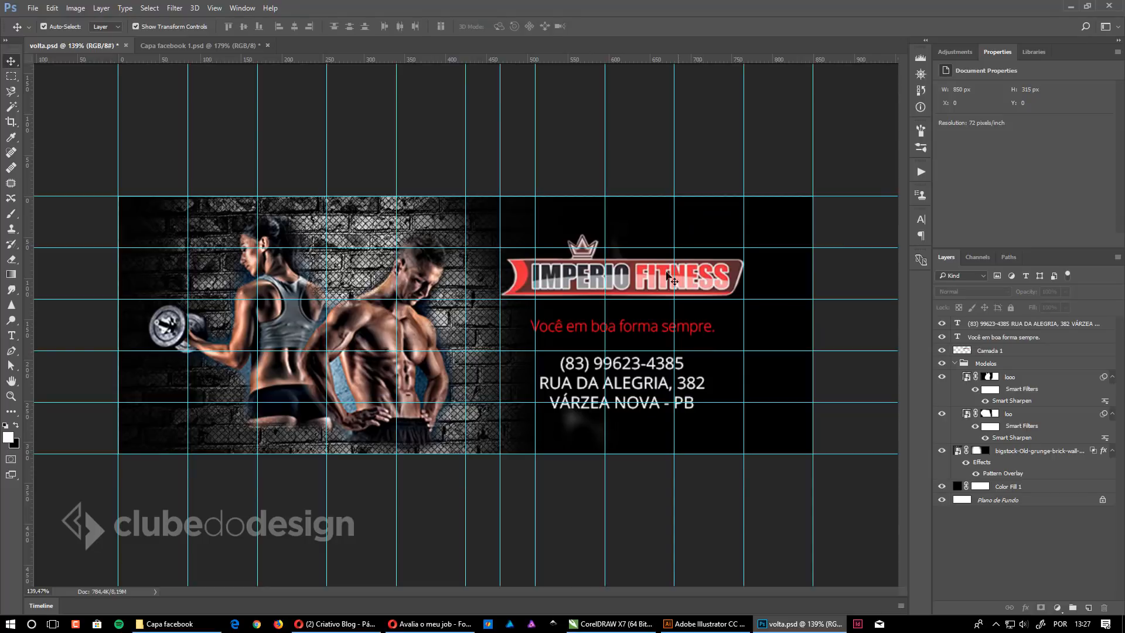
# Step: Nudge the logo down a few pixels to about Y 54 px, closer to the tagline
pyautogui.moveTo(667, 274)
pyautogui.mouseDown()
pyautogui.moveTo(645, 282)
pyautogui.moveTo(651, 272)
pyautogui.mouseUp()
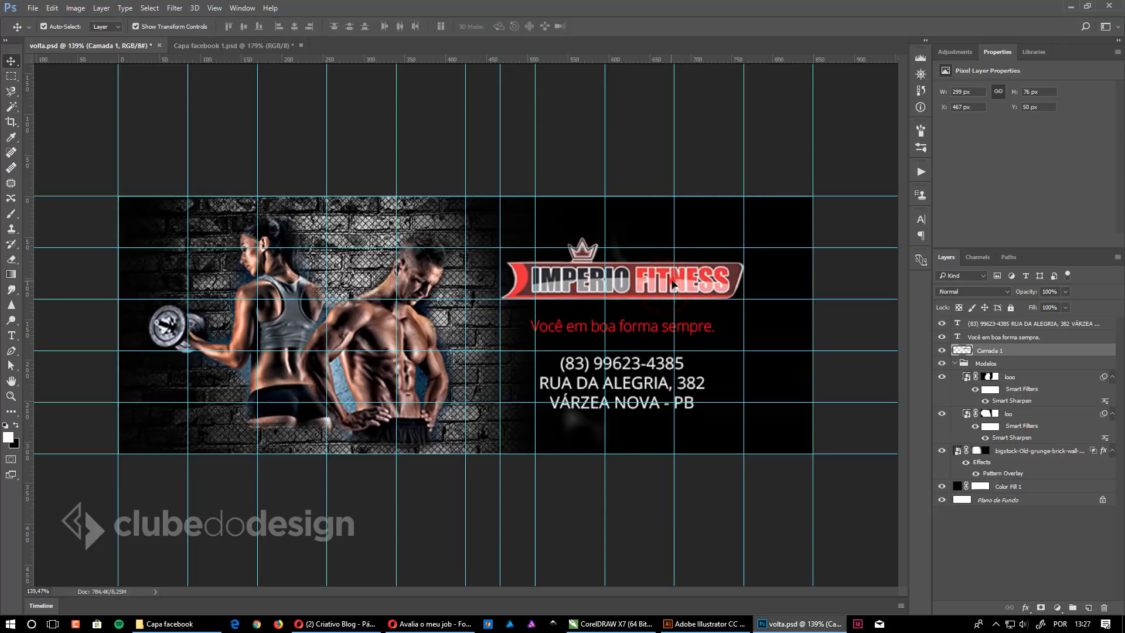
pyautogui.press('Down')
pyautogui.press('Down')
pyautogui.press('Down')
pyautogui.press('Down')
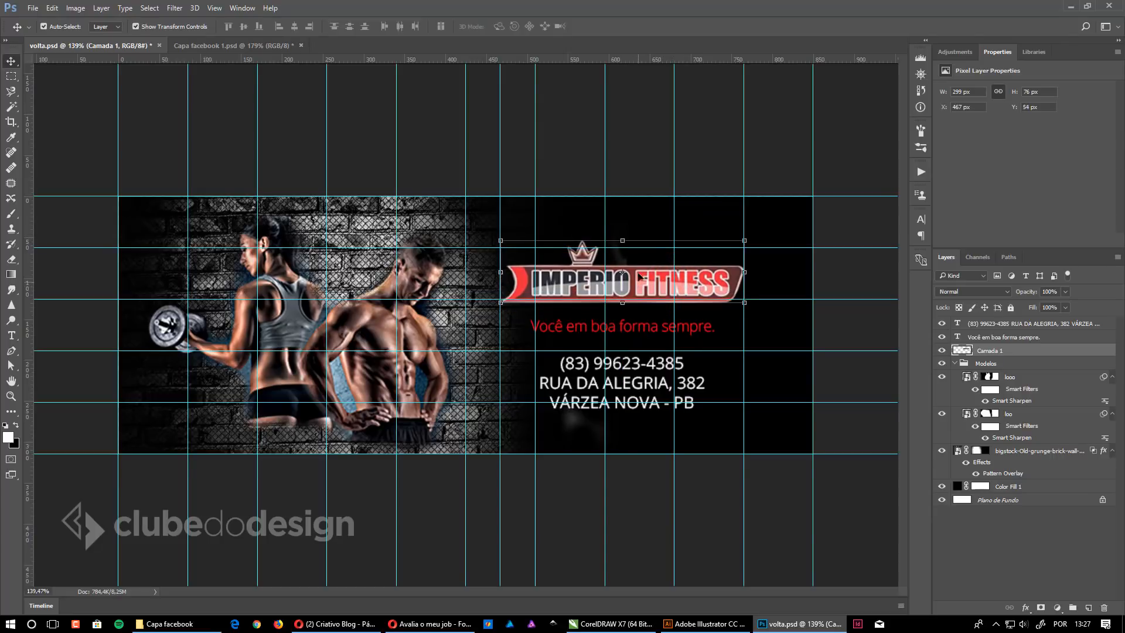
pyautogui.press('Down')
# Step: Retype the street name in the contact text in title case instead of all capitals, keeping the building number
pyautogui.click(634, 328)
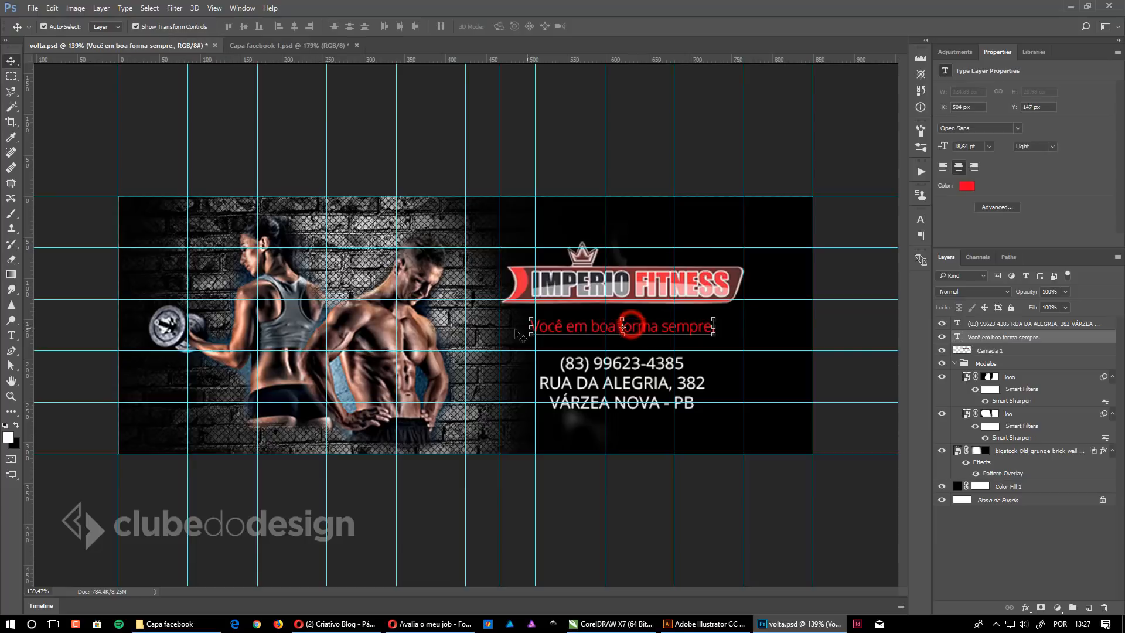
pyautogui.click(633, 360)
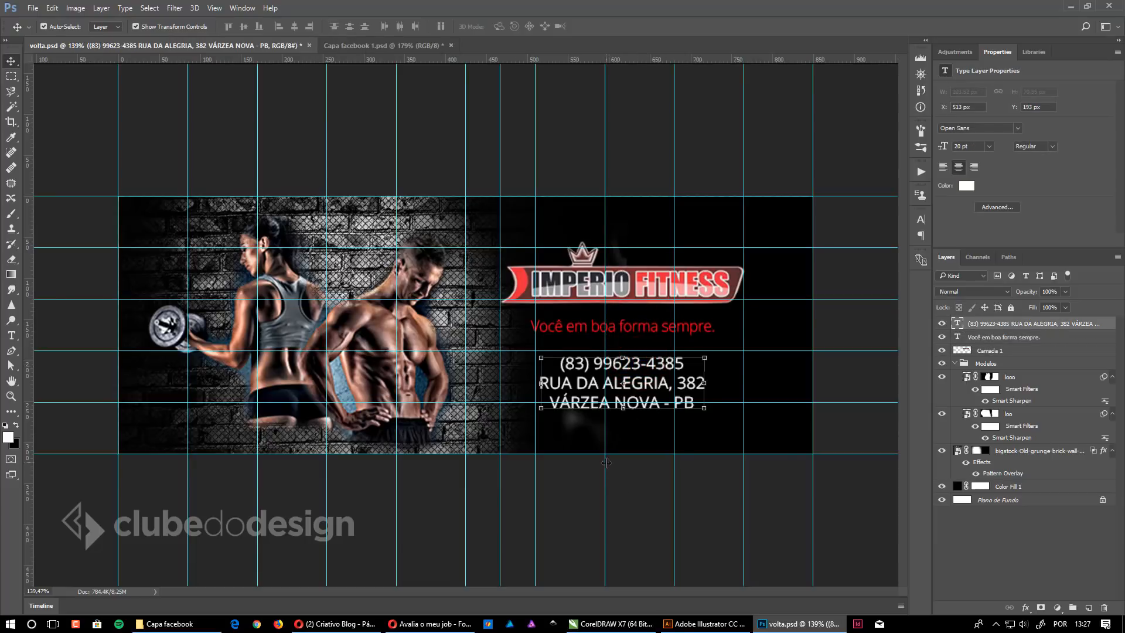
pyautogui.press('t')
pyautogui.moveTo(540, 383); pyautogui.dragTo(666, 384)
pyautogui.write('Tua')
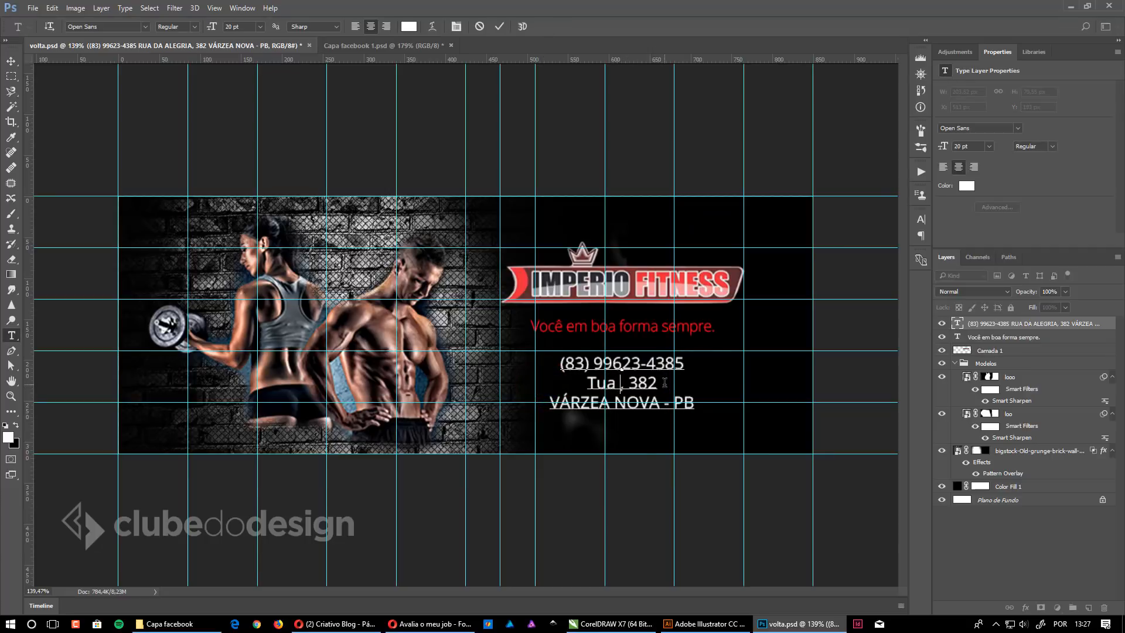
pyautogui.hotkey('shift', 'Home')
pyautogui.write('Rua da Al')
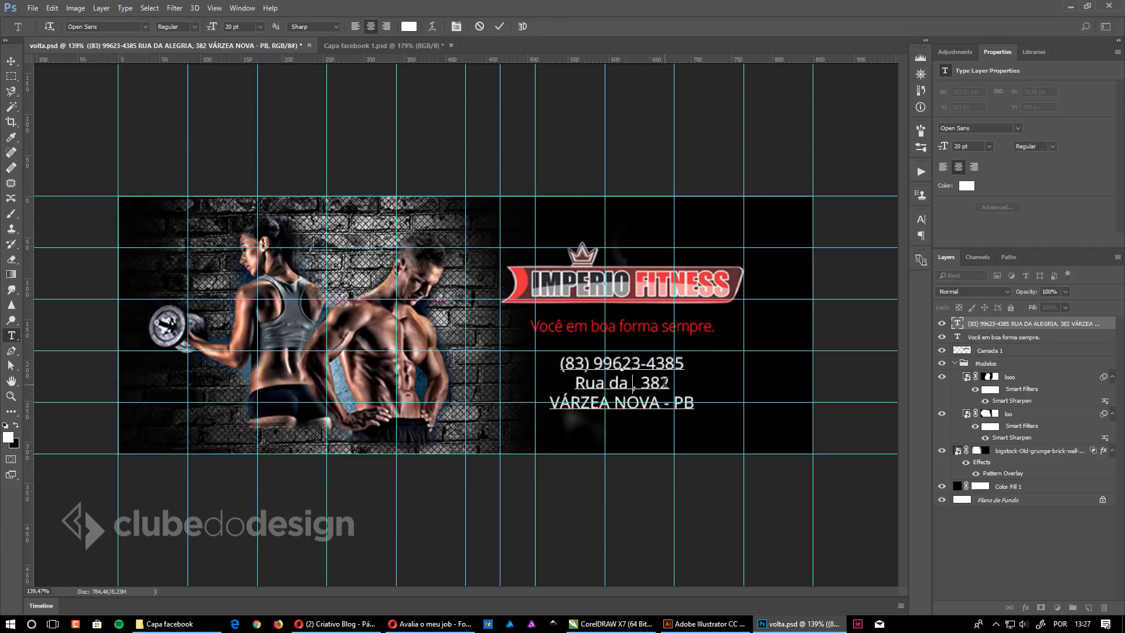
pyautogui.write('egria')
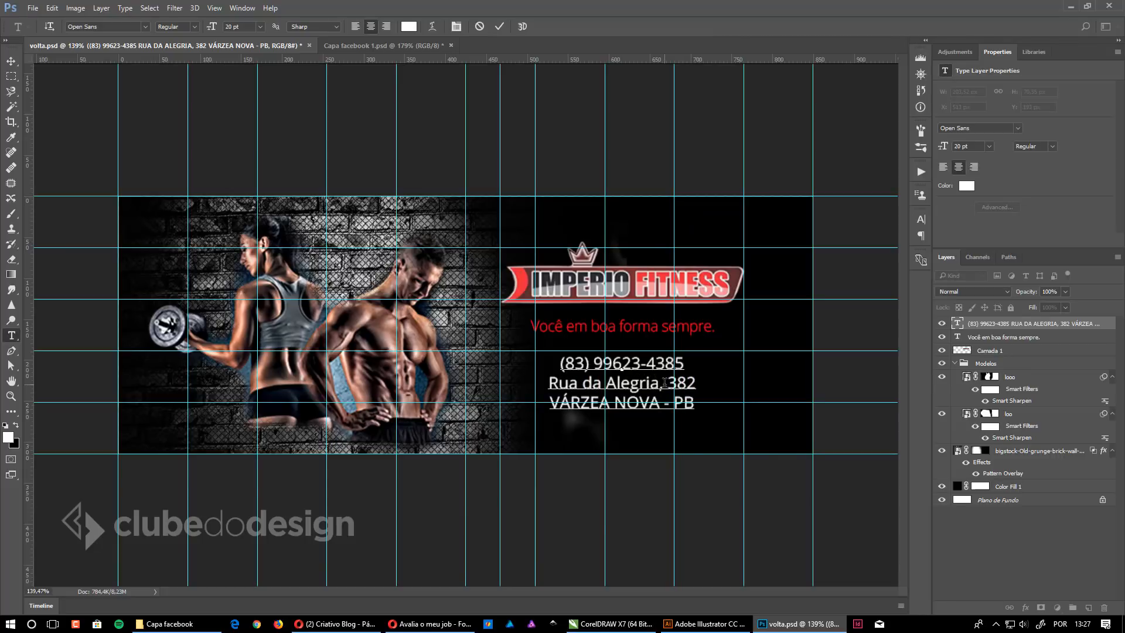
# Step: Retype the city name in the contact text's last line in title case, keeping the state abbreviation
pyautogui.press('Down')
pyautogui.hotkey('shift', 'Home')
pyautogui.write('Vàzea')
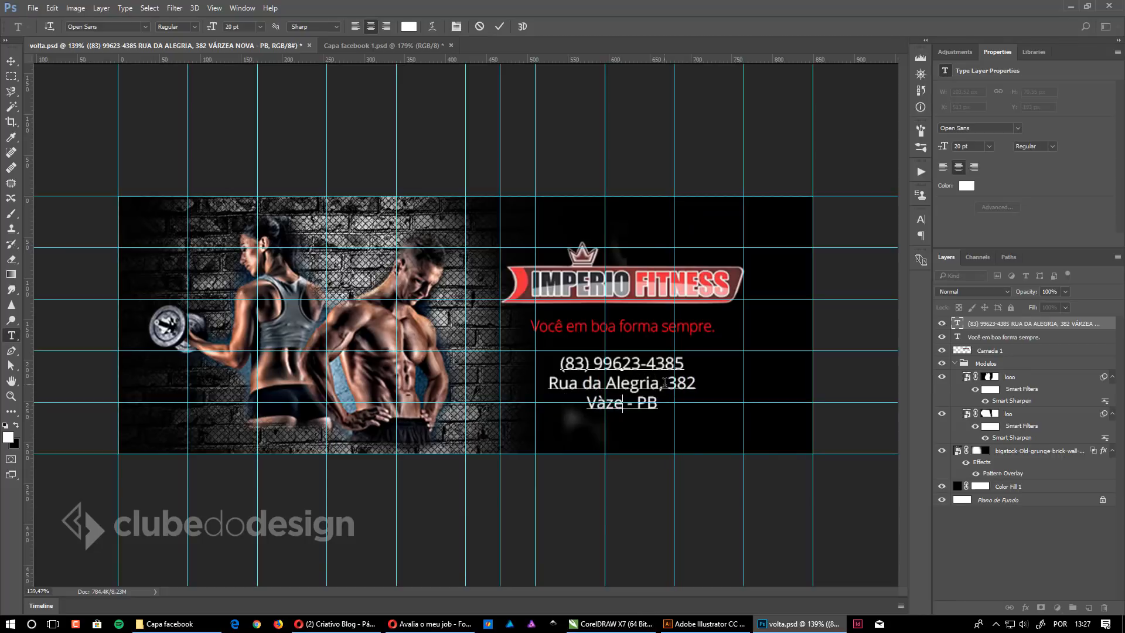
pyautogui.hotkey('ctrl', 'z')
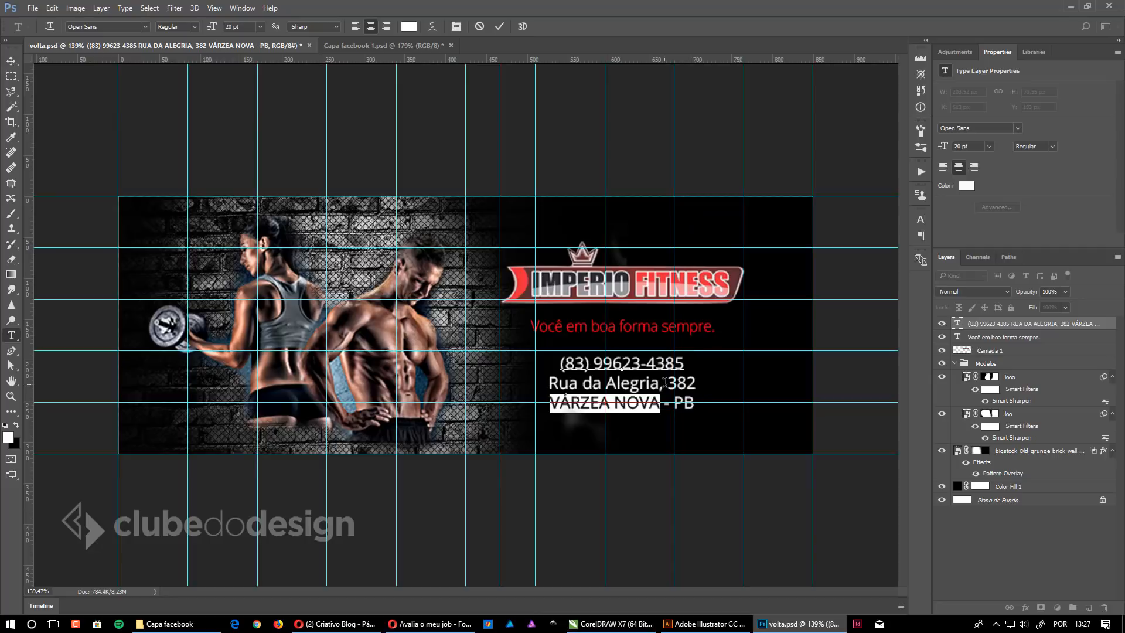
pyautogui.write('Váz')
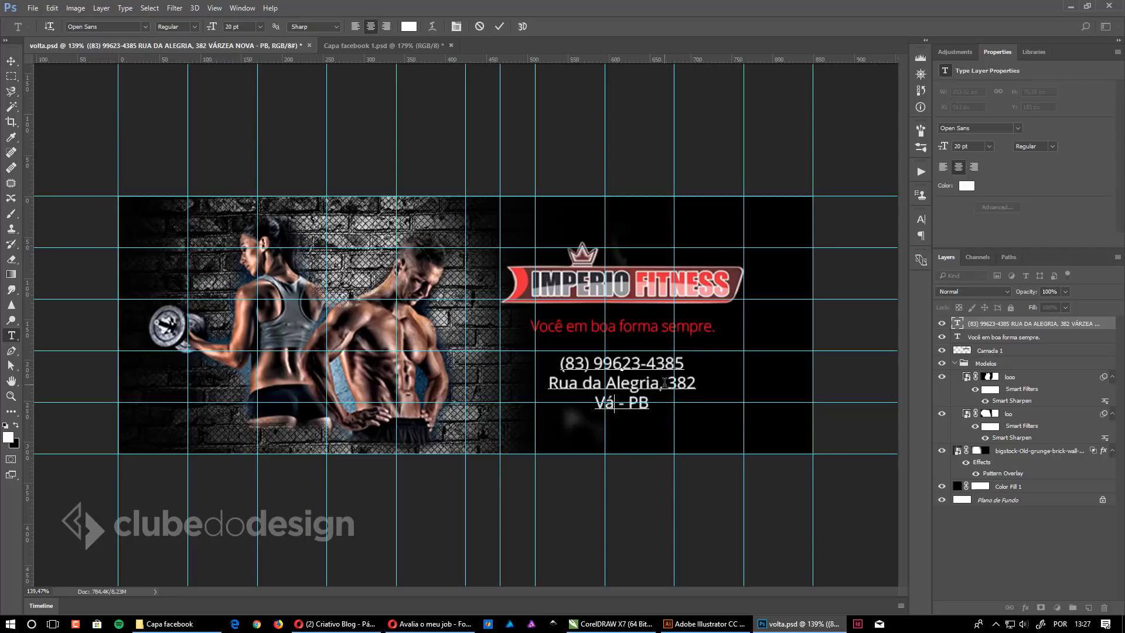
pyautogui.write('ea')
pyautogui.write(' Nova')
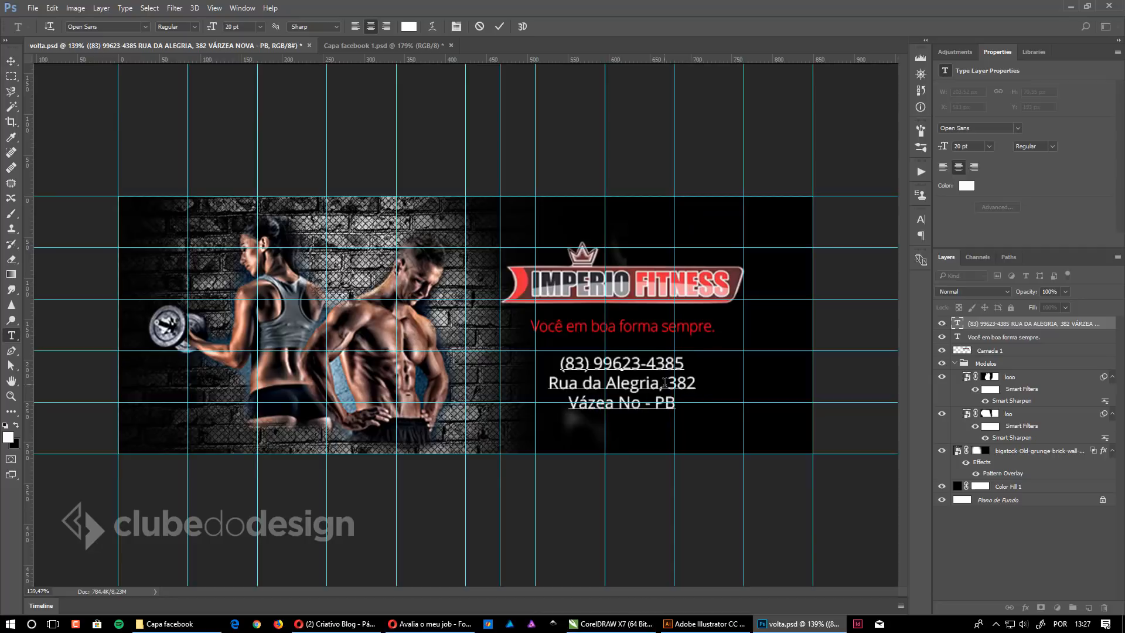
# Step: Set the phone number line of the contact text to Open Sans Extrabold at 30 pt
pyautogui.press('Home')
pyautogui.hotkey('shift', 'End')
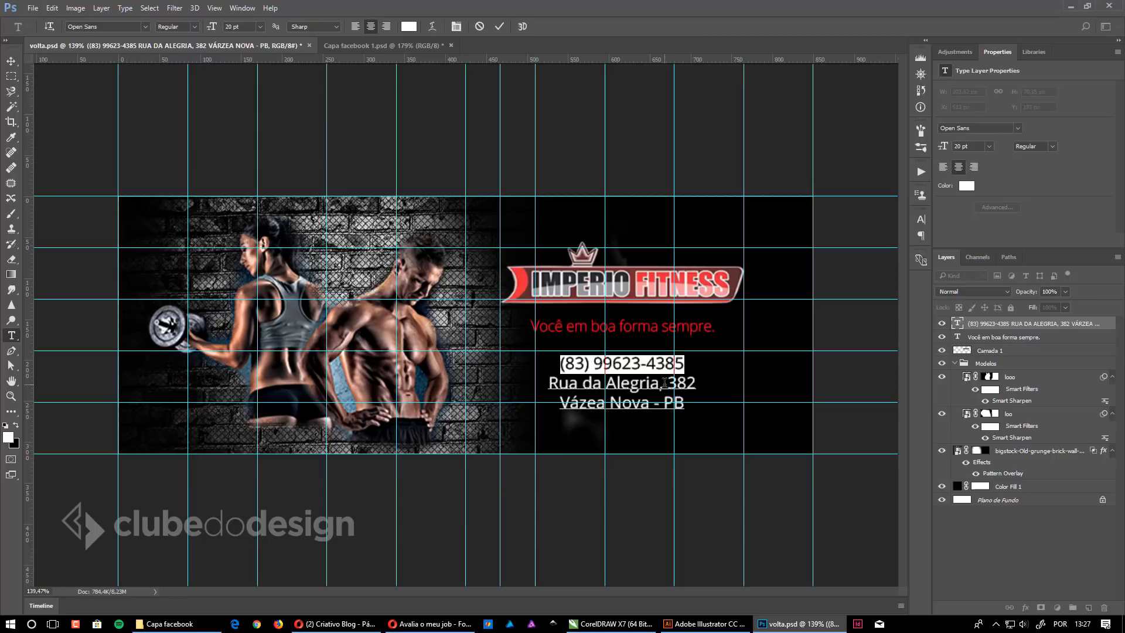
pyautogui.click(921, 218)
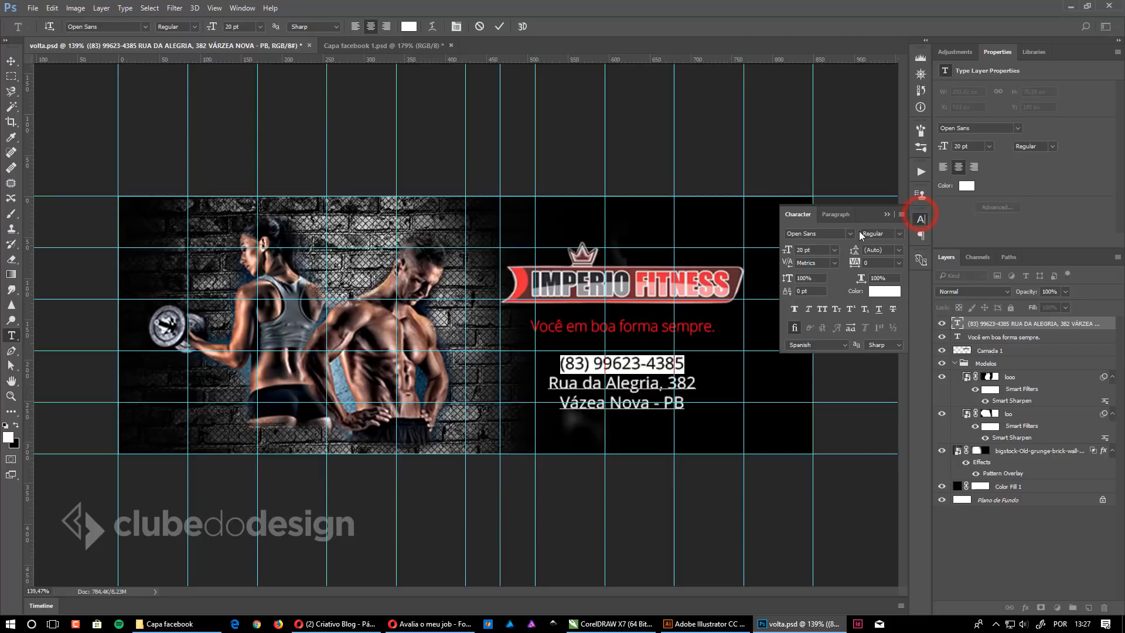
pyautogui.click(900, 234)
pyautogui.click(889, 300)
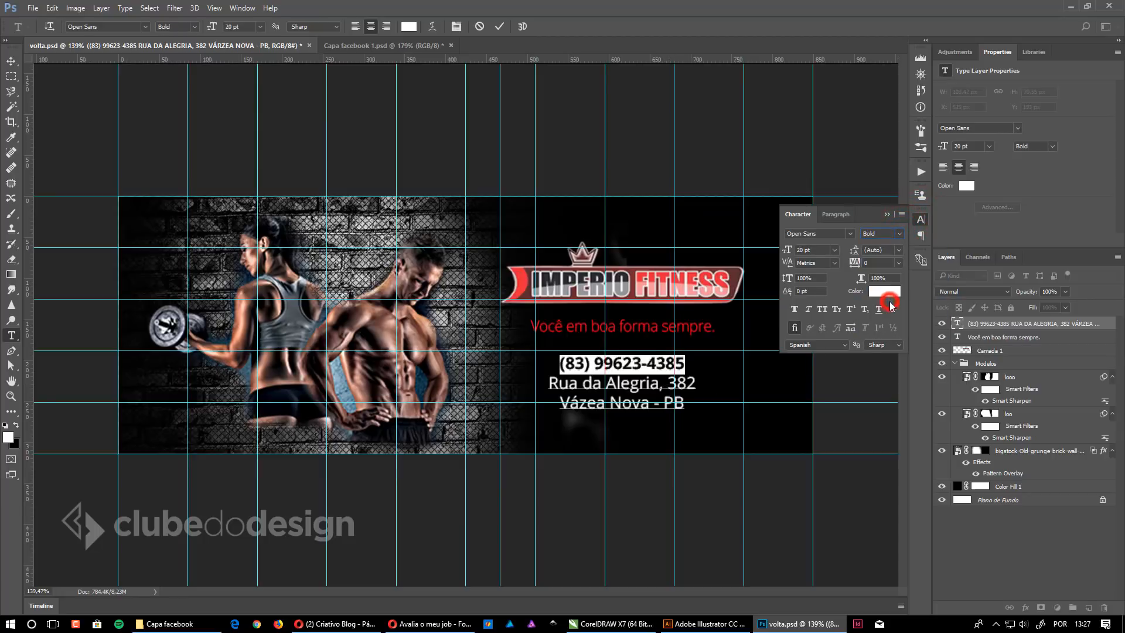
pyautogui.click(900, 233)
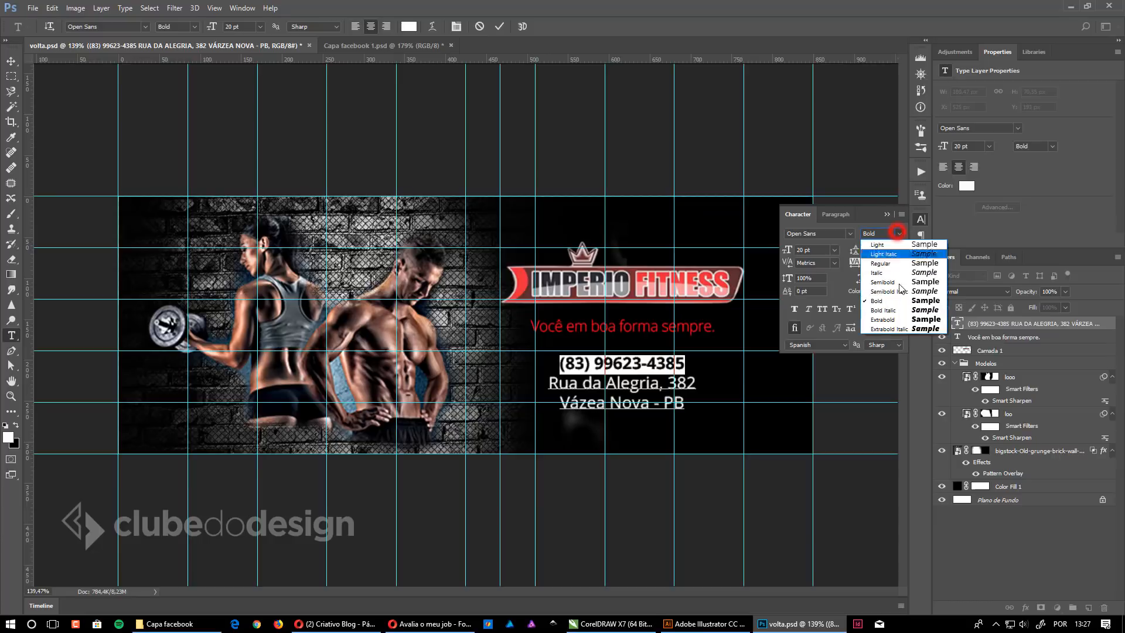
pyautogui.click(890, 317)
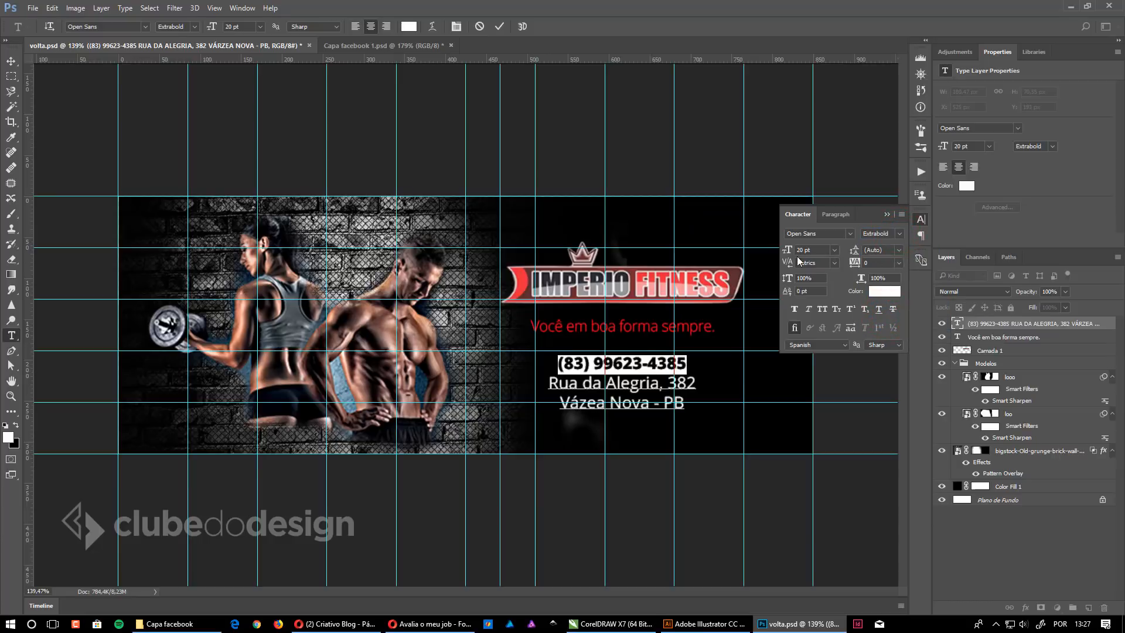
pyautogui.write('30')
pyautogui.press('Return')
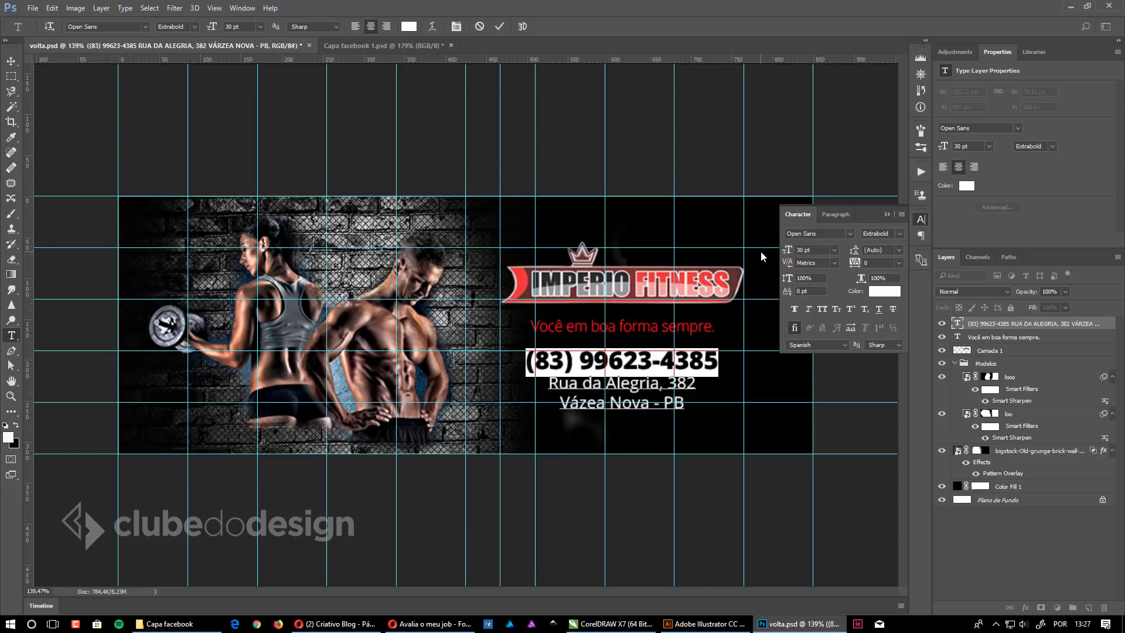
pyautogui.click(888, 214)
# Step: Scale the whole contact text block down proportionally, bringing its address lines to about 16,84 pt
pyautogui.click(12, 59)
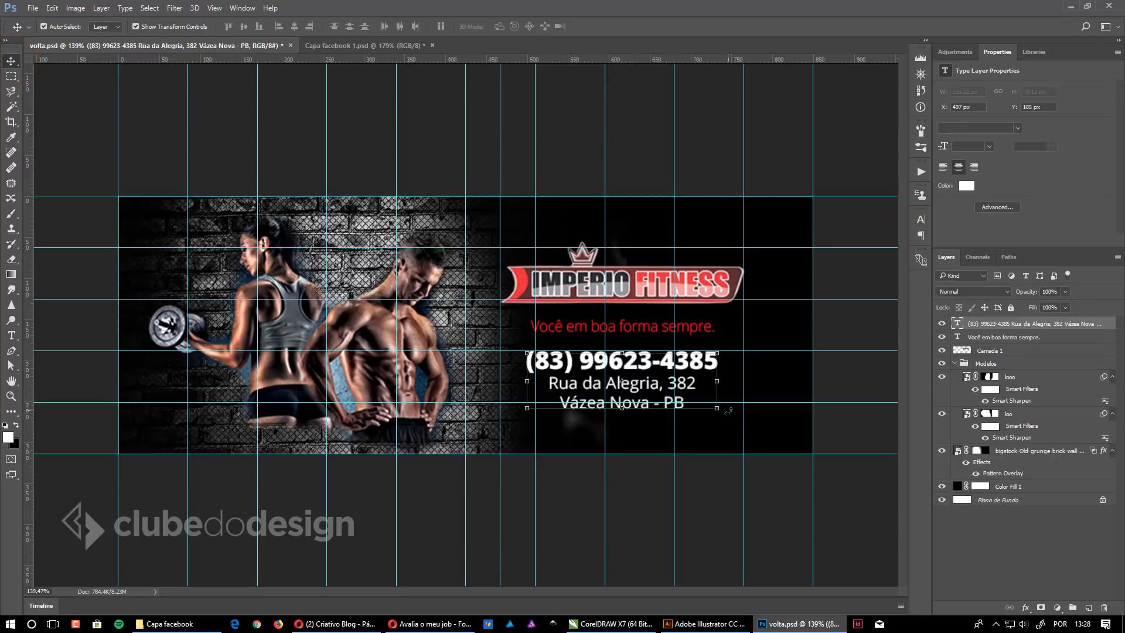
pyautogui.moveTo(718, 409); pyautogui.dragTo(699, 406)
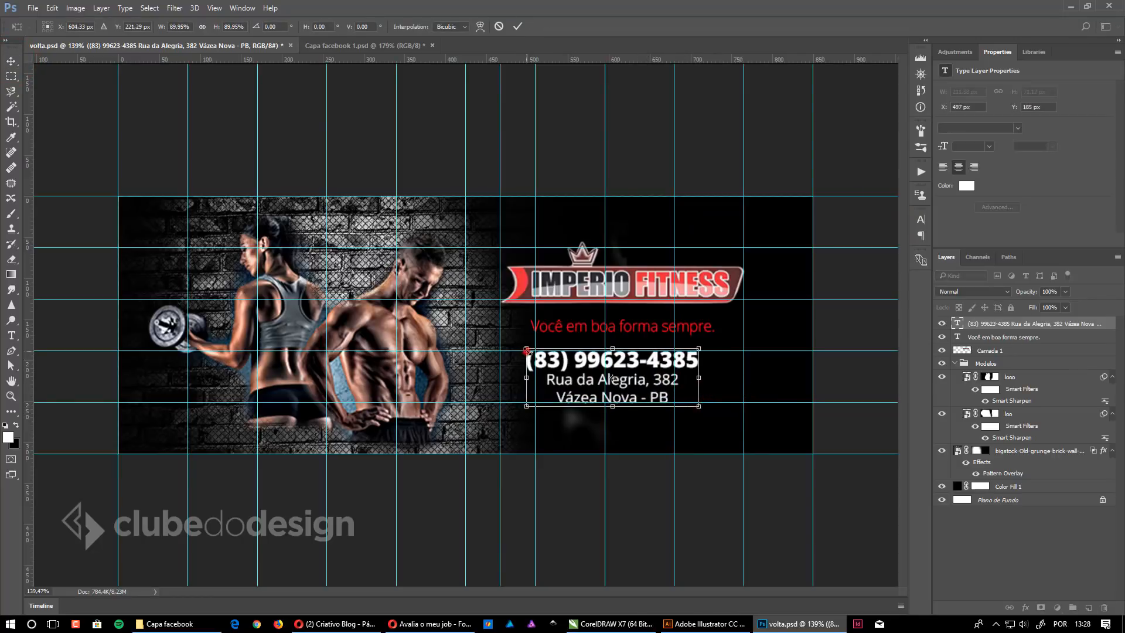
pyautogui.moveTo(526, 350); pyautogui.dragTo(532, 351)
pyautogui.moveTo(533, 405); pyautogui.dragTo(537, 400)
pyautogui.press('Return')
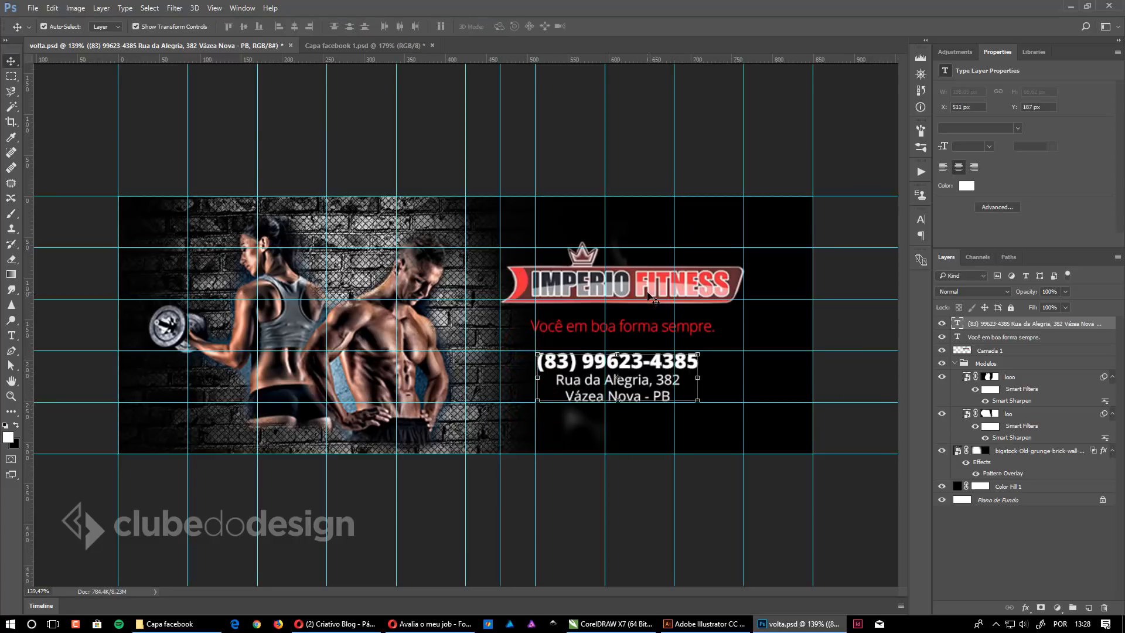
# Step: Align the horizontal center of the contact text with the logo and hide the guides
pyautogui.keyDown('shift'); pyautogui.click(650, 290); pyautogui.keyUp('shift')
pyautogui.click(295, 26)
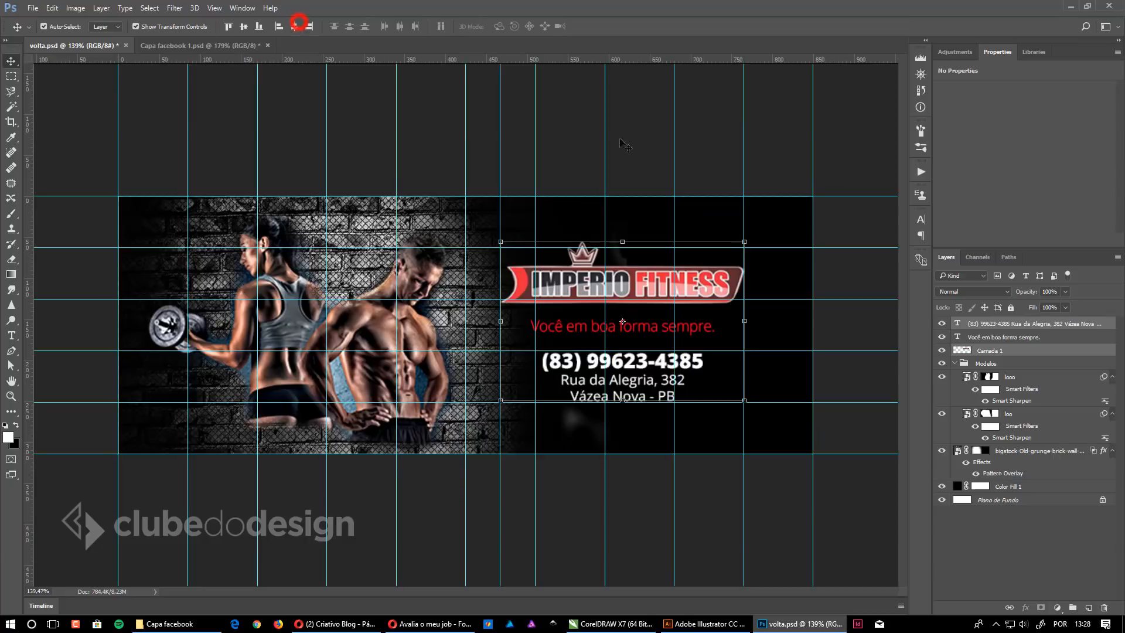
pyautogui.click(736, 141)
pyautogui.hotkey('ctrl', ';')
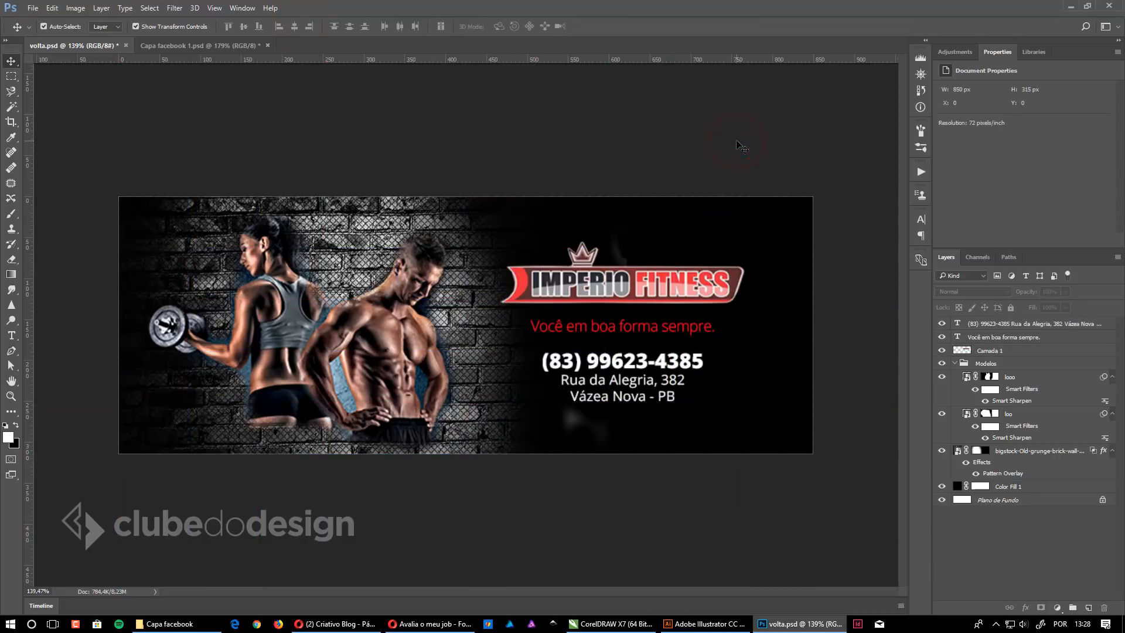
pyautogui.hotkey('ctrl', '1')
pyautogui.keyDown('ctrl'); pyautogui.click(603, 437); pyautogui.keyUp('ctrl')
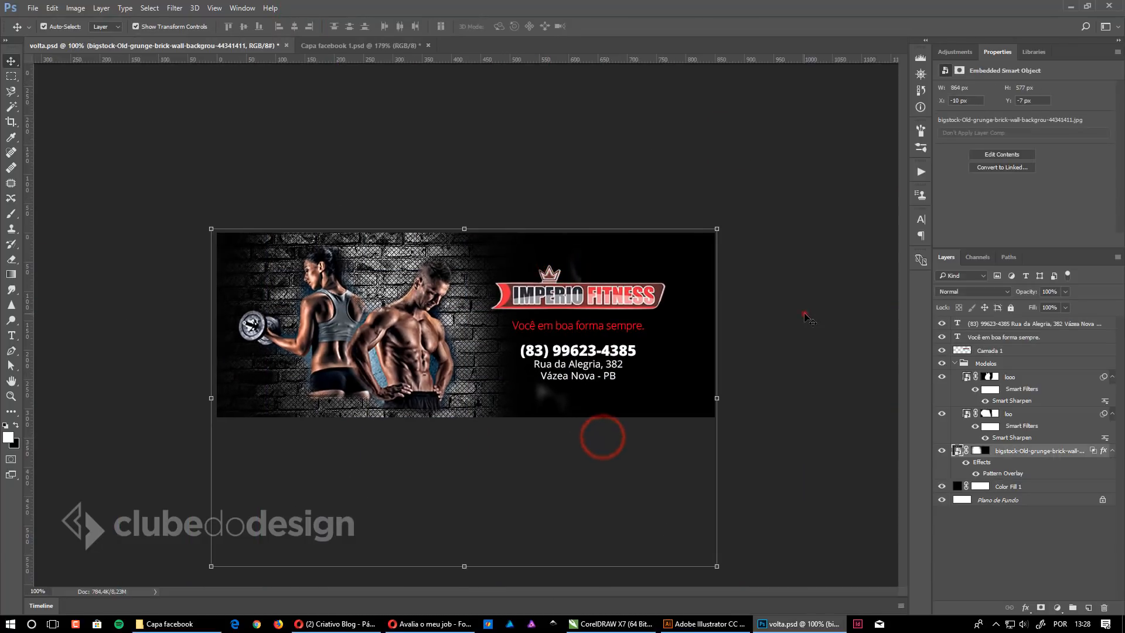
pyautogui.click(805, 316)
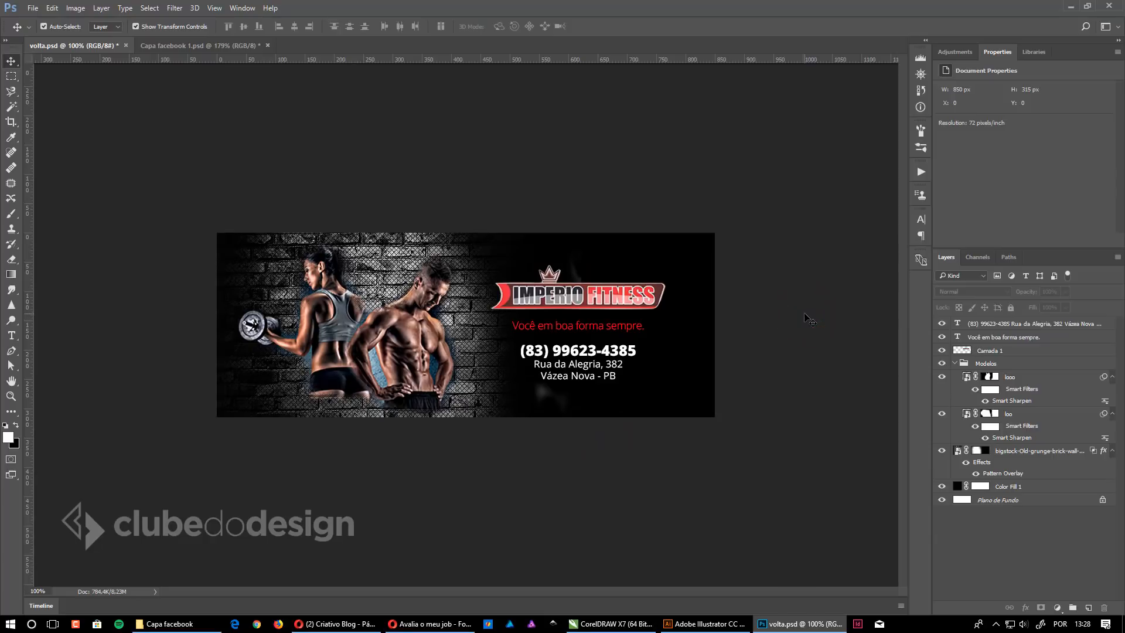
# Step: Reduce the two address lines beneath the phone number to 14 pt
pyautogui.hotkey('ctrl', '0')
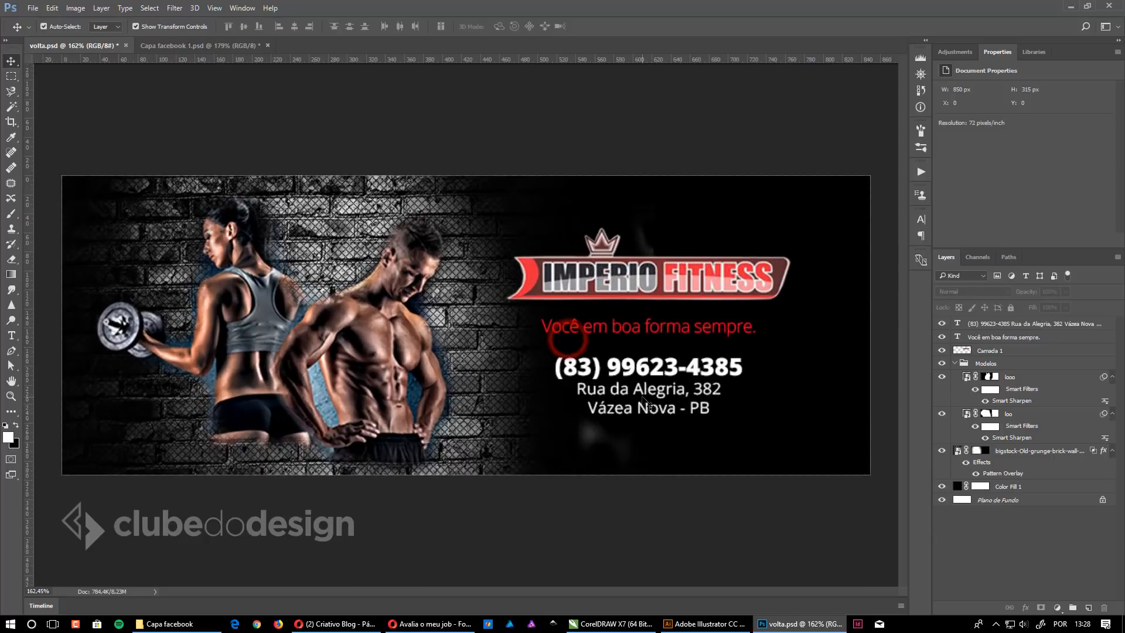
pyautogui.press('t')
pyautogui.click(638, 392)
pyautogui.tripleClick(654, 392)
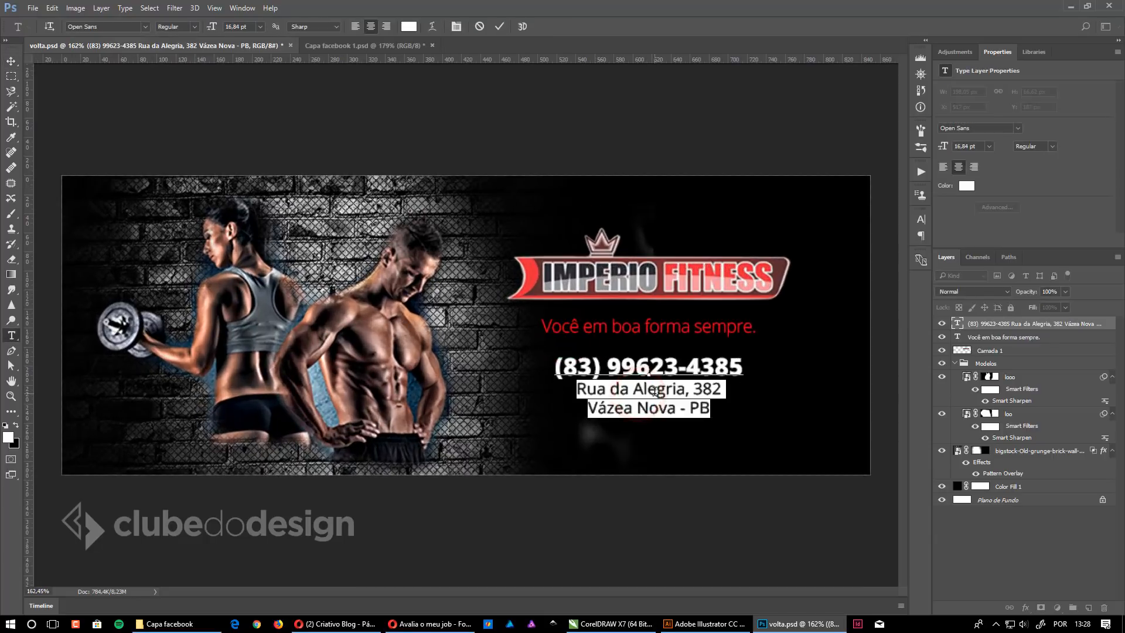
pyautogui.click(922, 220)
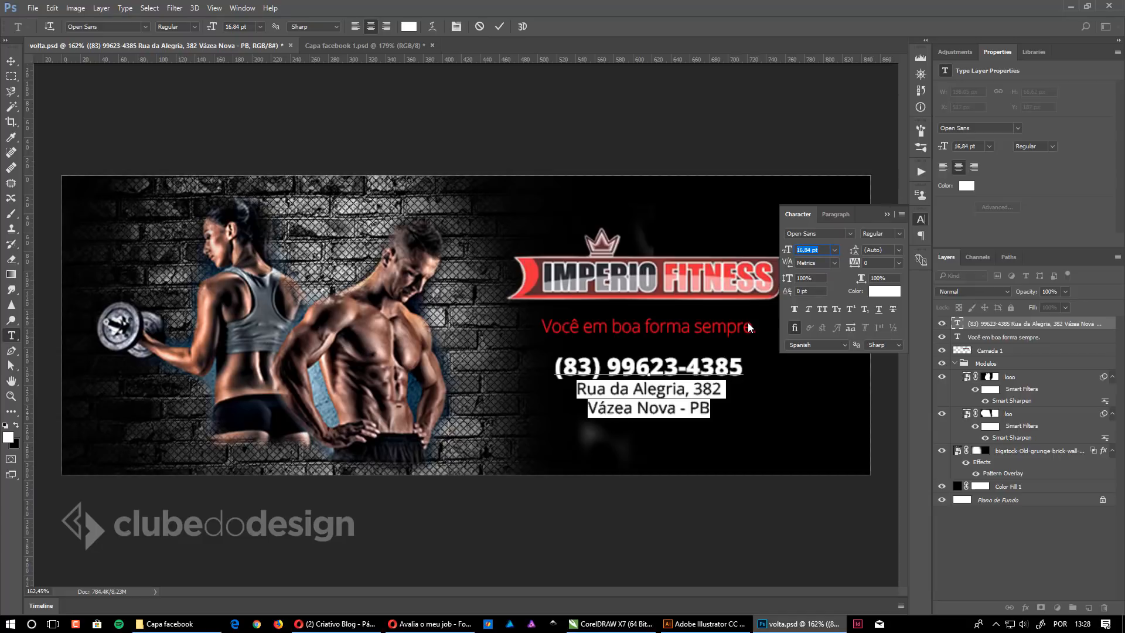
pyautogui.write('14')
pyautogui.press('Return')
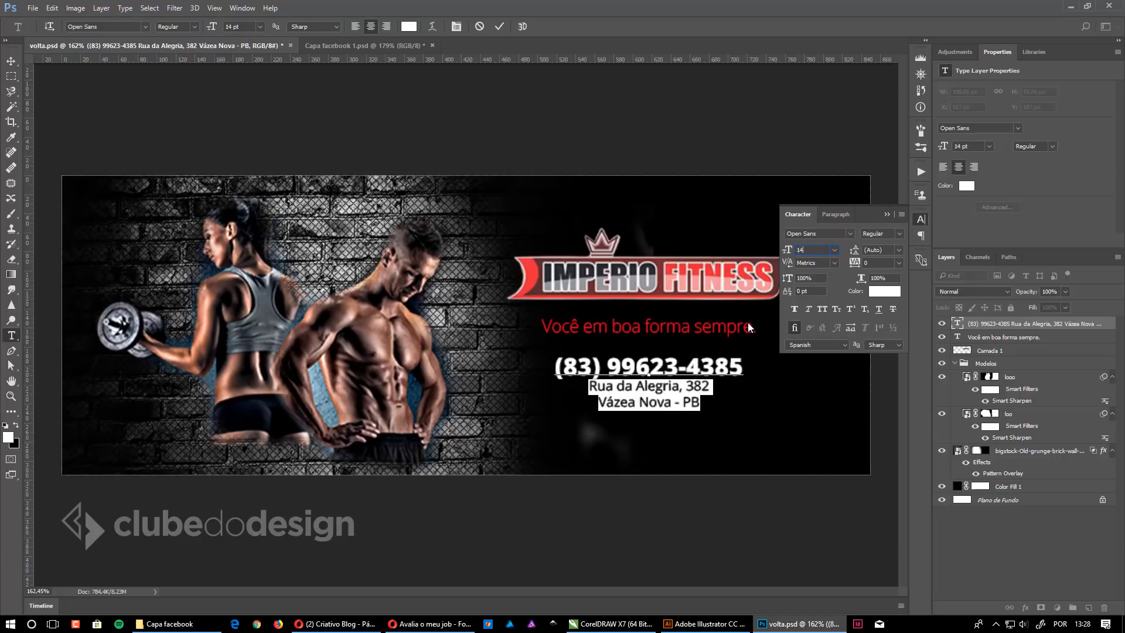
pyautogui.hotkey('ctrl', 'Return')
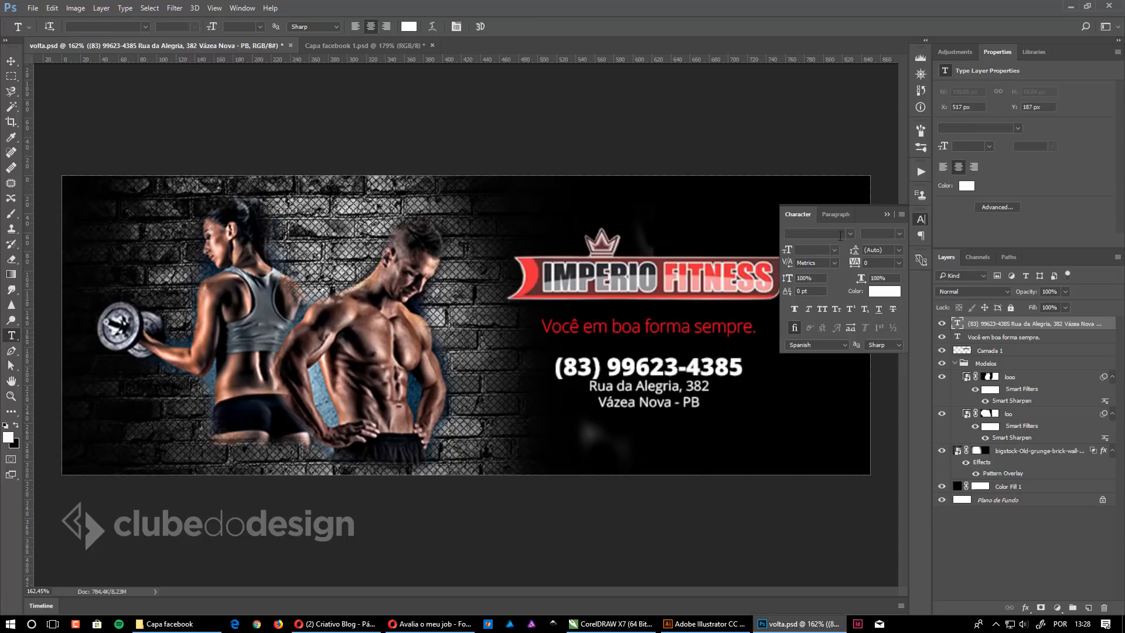
pyautogui.click(886, 214)
pyautogui.click(10, 60)
# Step: Nudge the red tagline down slightly to about Y 149 px
pyautogui.click(470, 120)
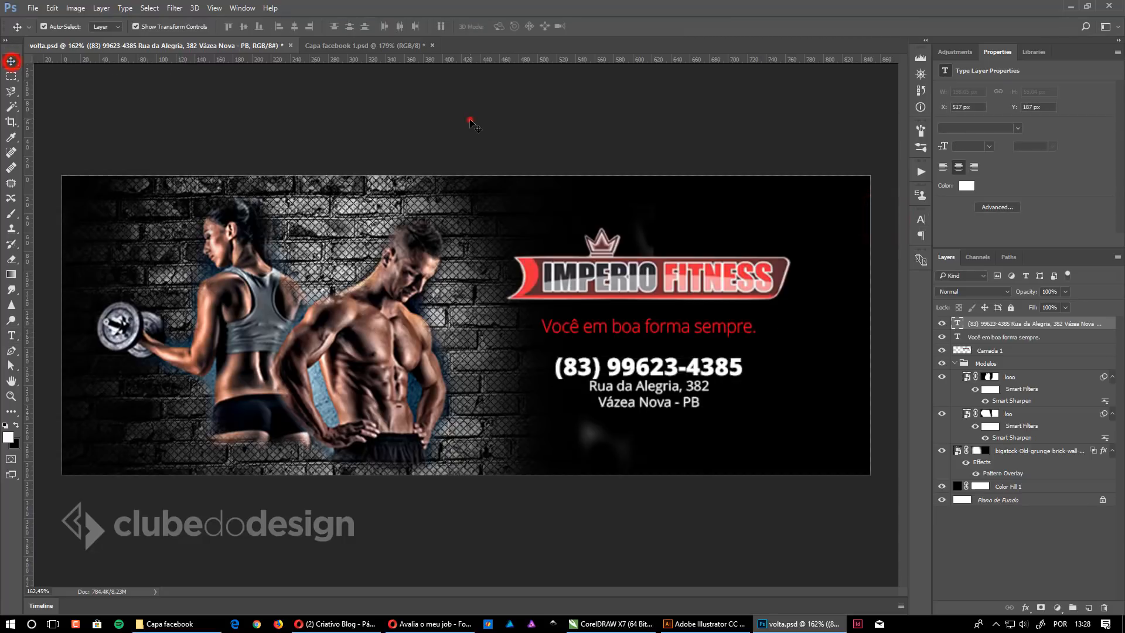
pyautogui.moveTo(720, 339); pyautogui.dragTo(721, 324)
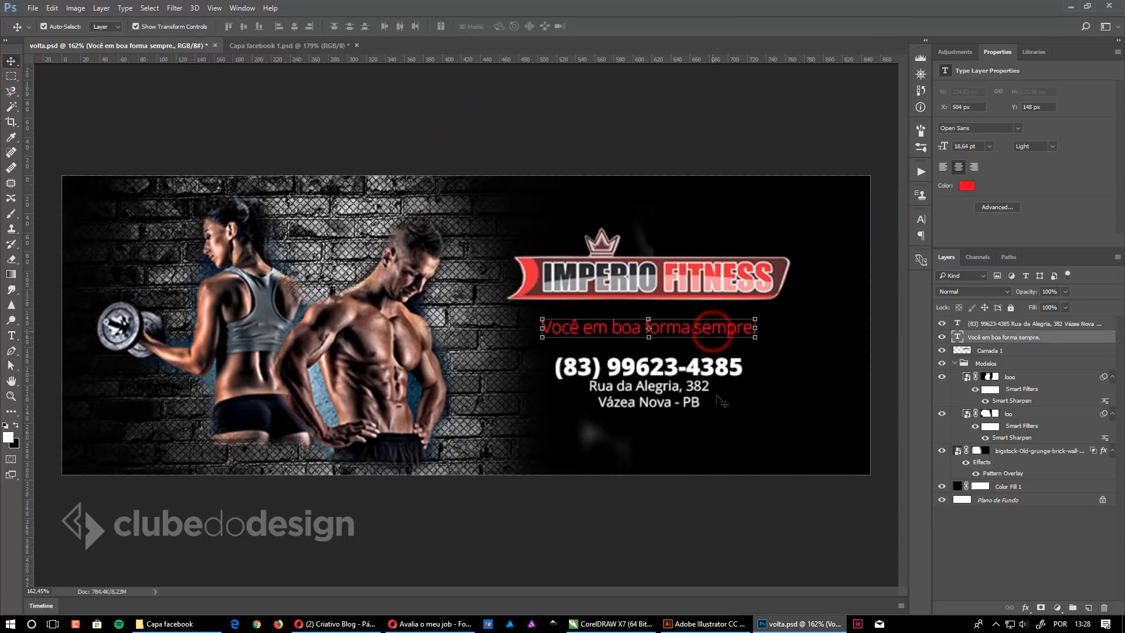
pyautogui.click(746, 501)
# Step: Draw a white rectangle about 233 × 28 px around the tagline and place its layer beneath the tagline layer
pyautogui.hotkey('ctrl', 'space')
pyautogui.moveTo(737, 390); pyautogui.dragTo(613, 359)
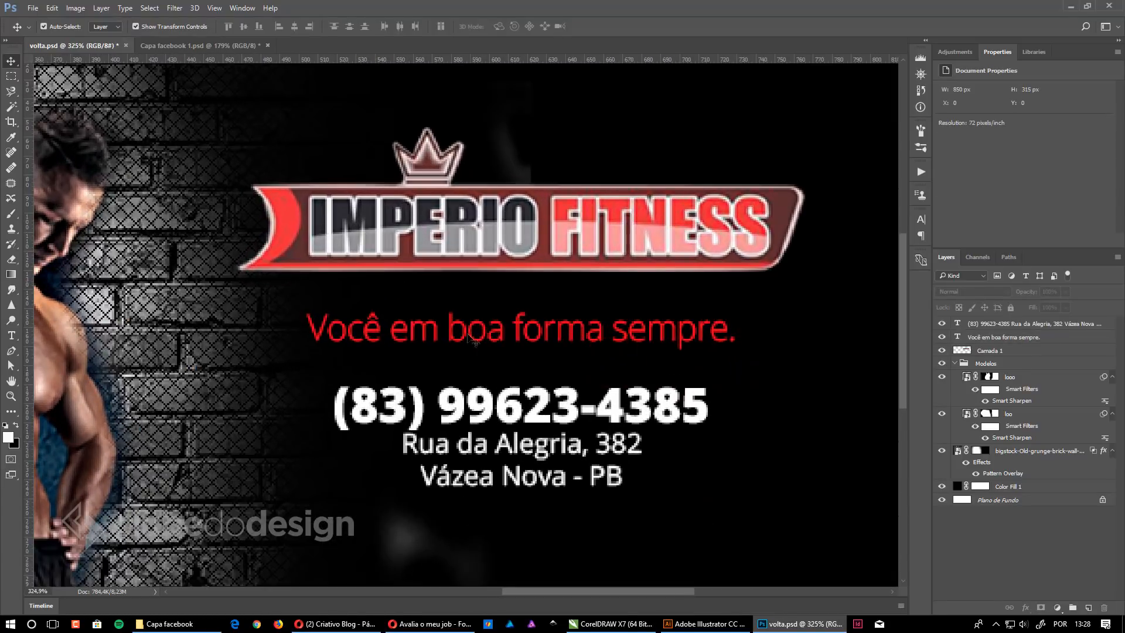
pyautogui.click(10, 413)
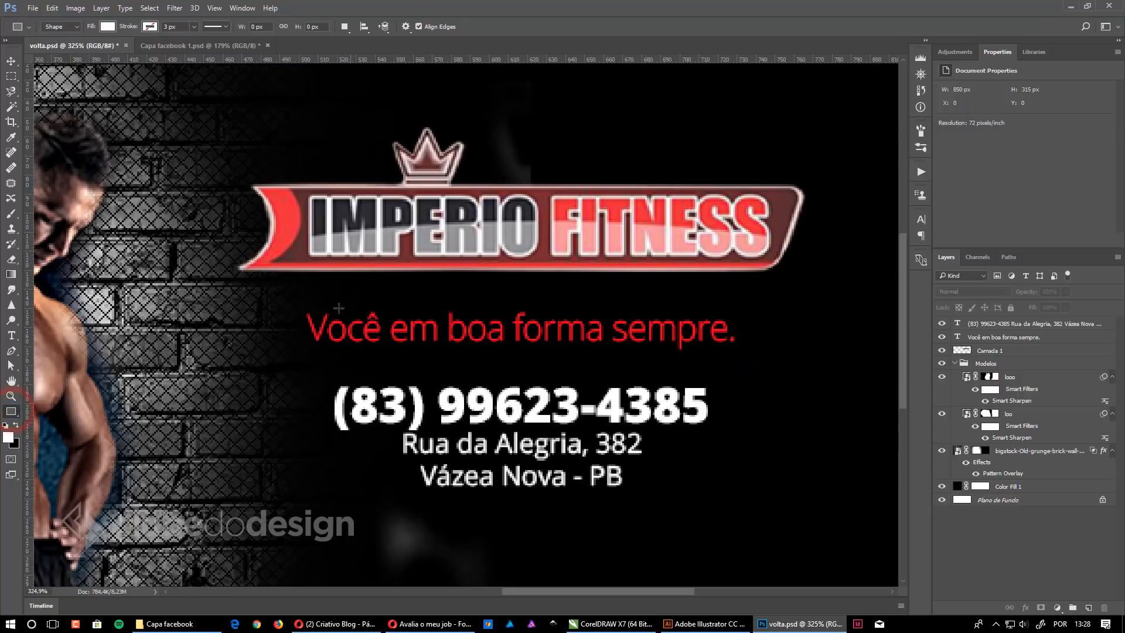
pyautogui.moveTo(298, 304); pyautogui.dragTo(740, 355)
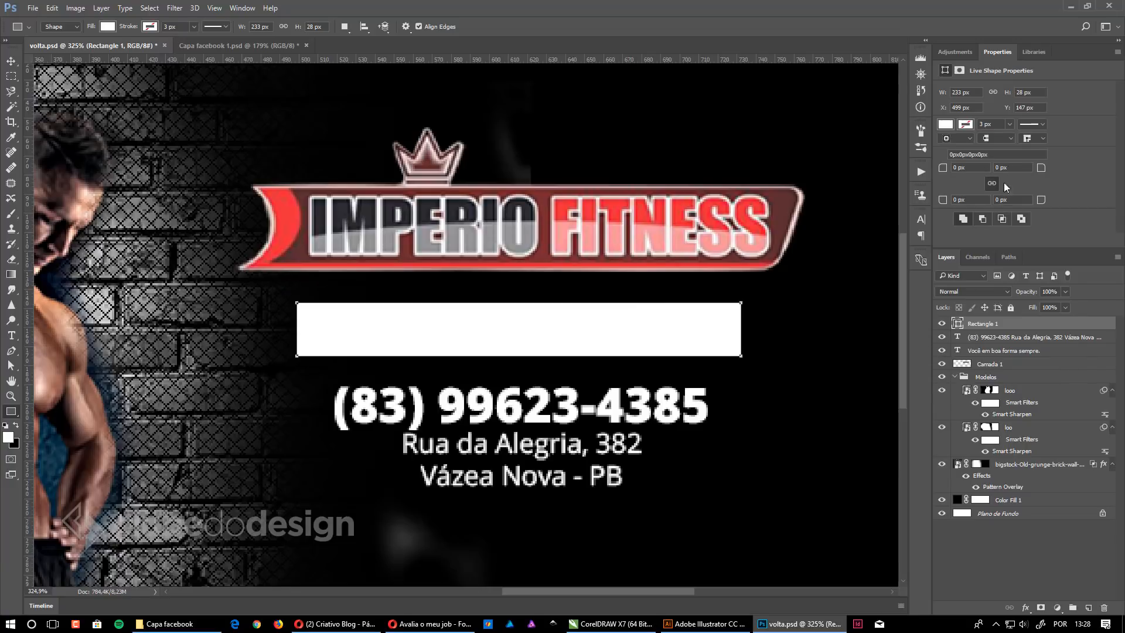
pyautogui.moveTo(991, 324); pyautogui.dragTo(995, 353)
# Step: Copy the hex code of the tagline's red text color, leaving the color as it is
pyautogui.click(1000, 335)
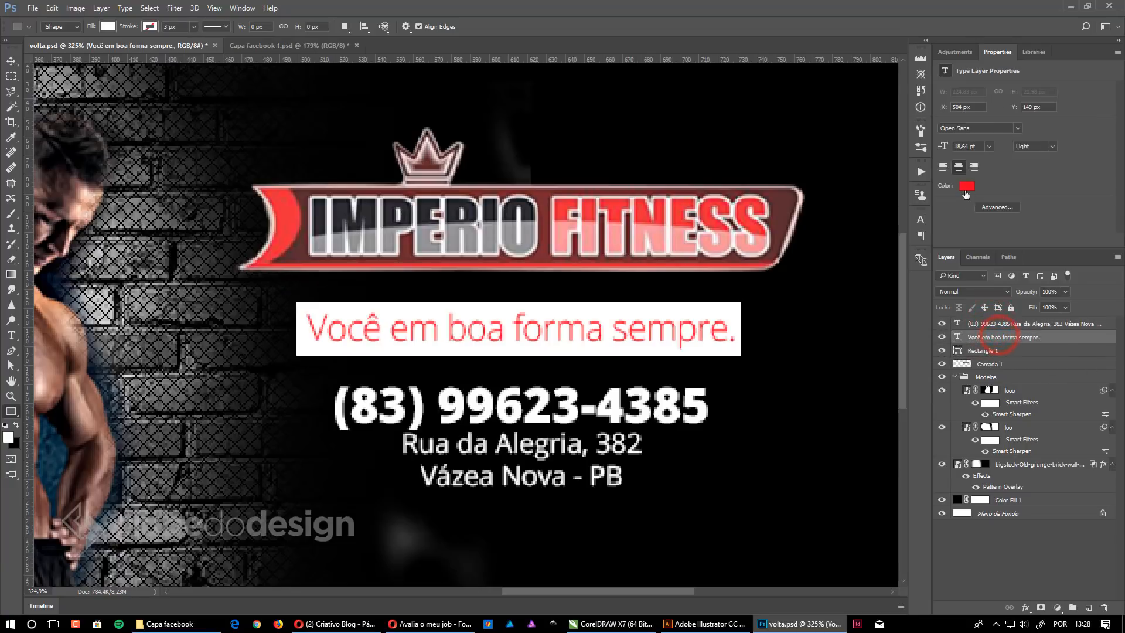
pyautogui.click(967, 185)
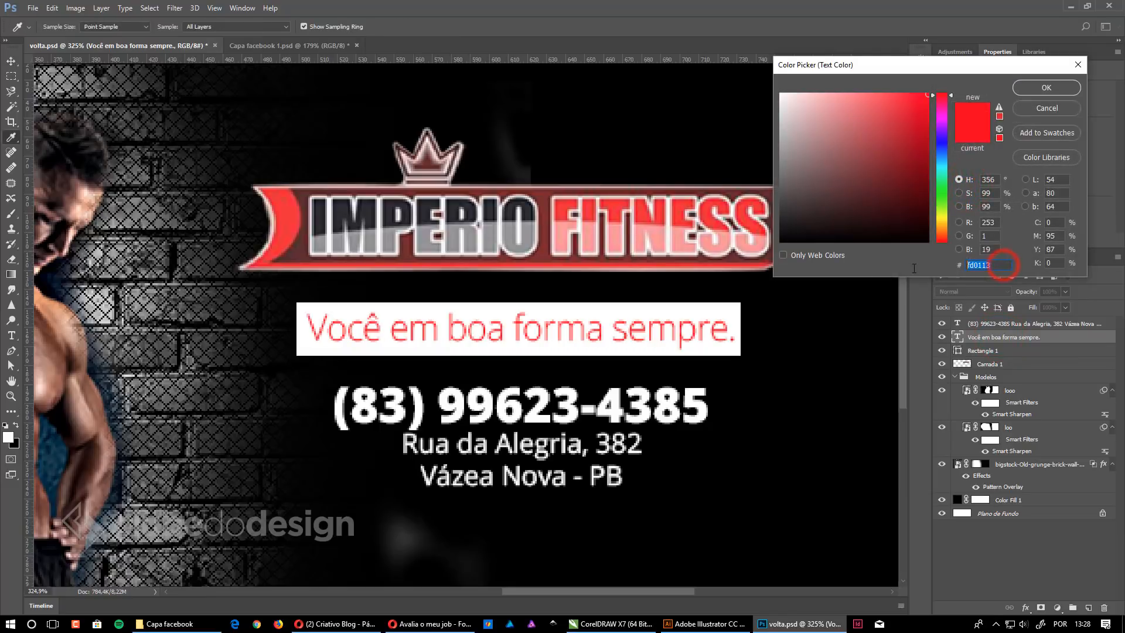
pyautogui.click(1057, 92)
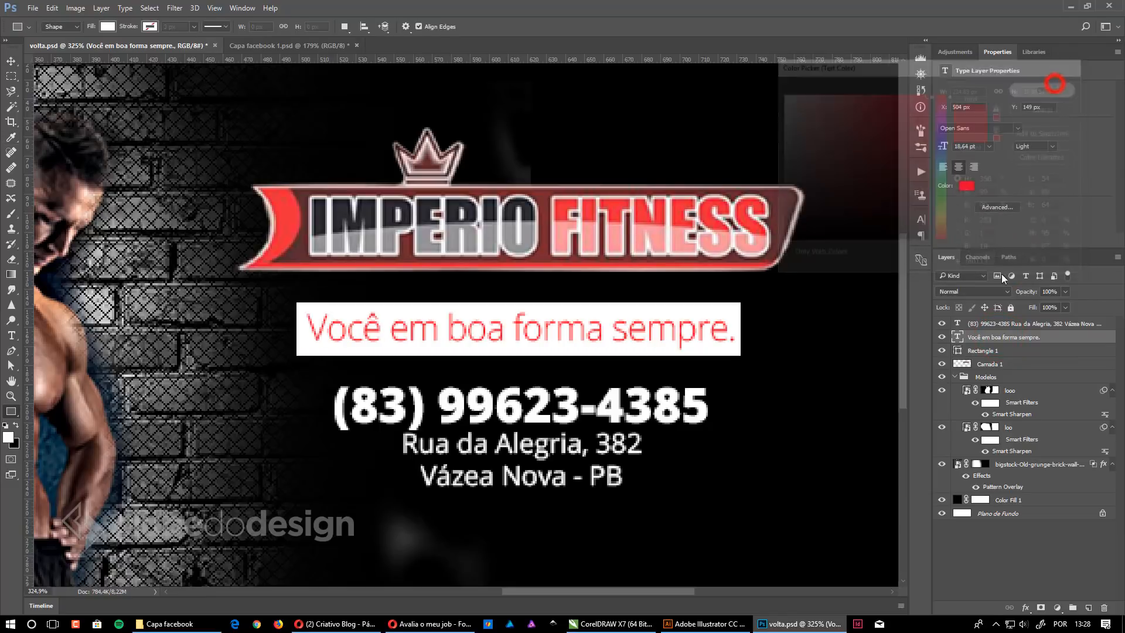
pyautogui.click(1001, 324)
pyautogui.click(964, 364)
pyautogui.doubleClick(962, 364)
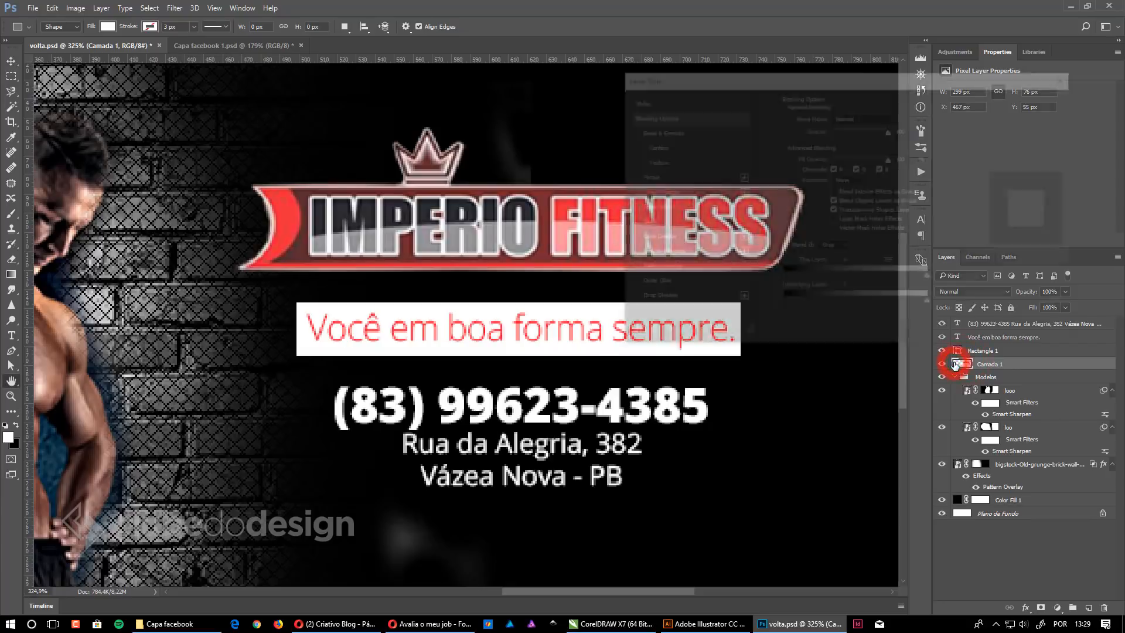
pyautogui.press('Escape')
pyautogui.doubleClick(964, 364)
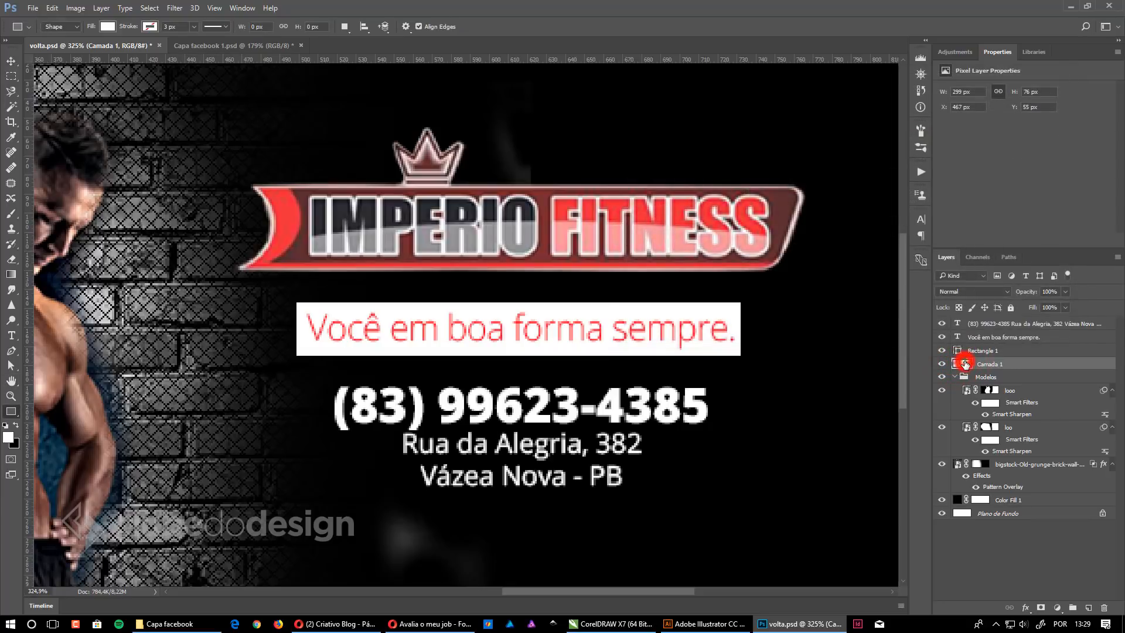
pyautogui.click(1057, 124)
# Step: Fill the rectangle behind the tagline with the copied tagline red, fd0113
pyautogui.click(987, 351)
pyautogui.doubleClick(959, 350)
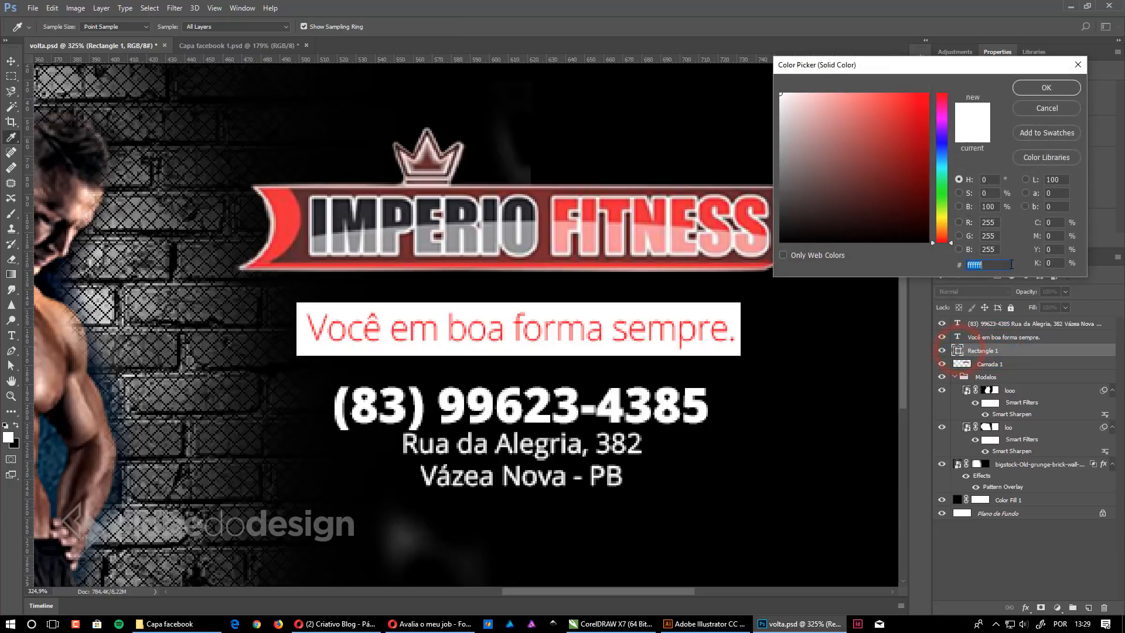
pyautogui.write('ff0000')
pyautogui.click(1046, 87)
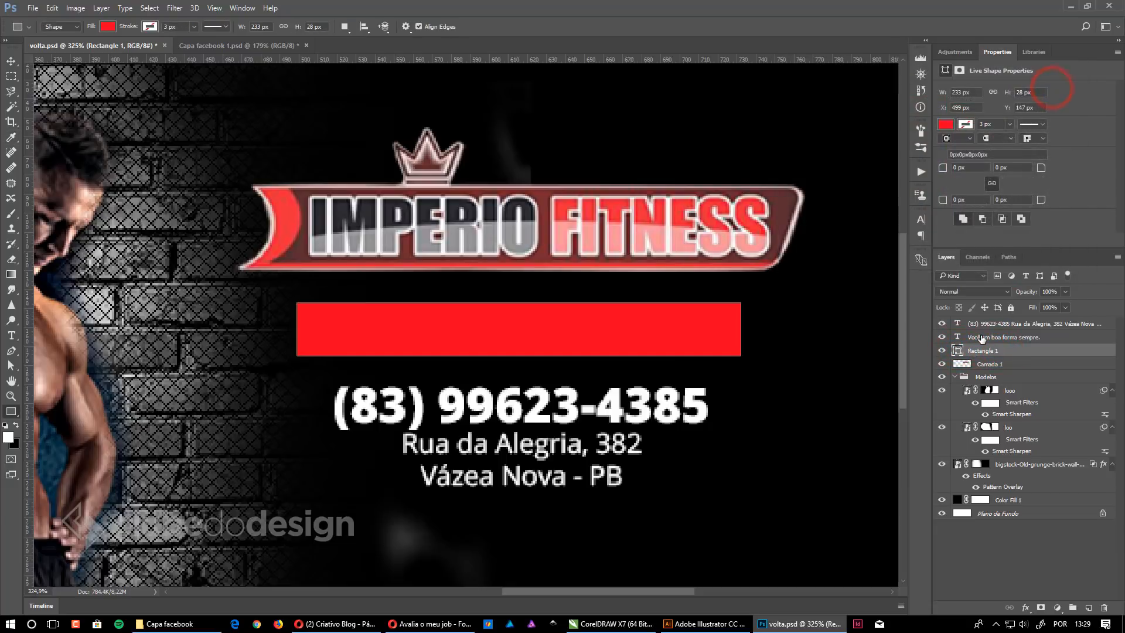
# Step: Change the tagline's text color from red to black so it stands out on the red rectangle
pyautogui.click(980, 337)
pyautogui.click(967, 186)
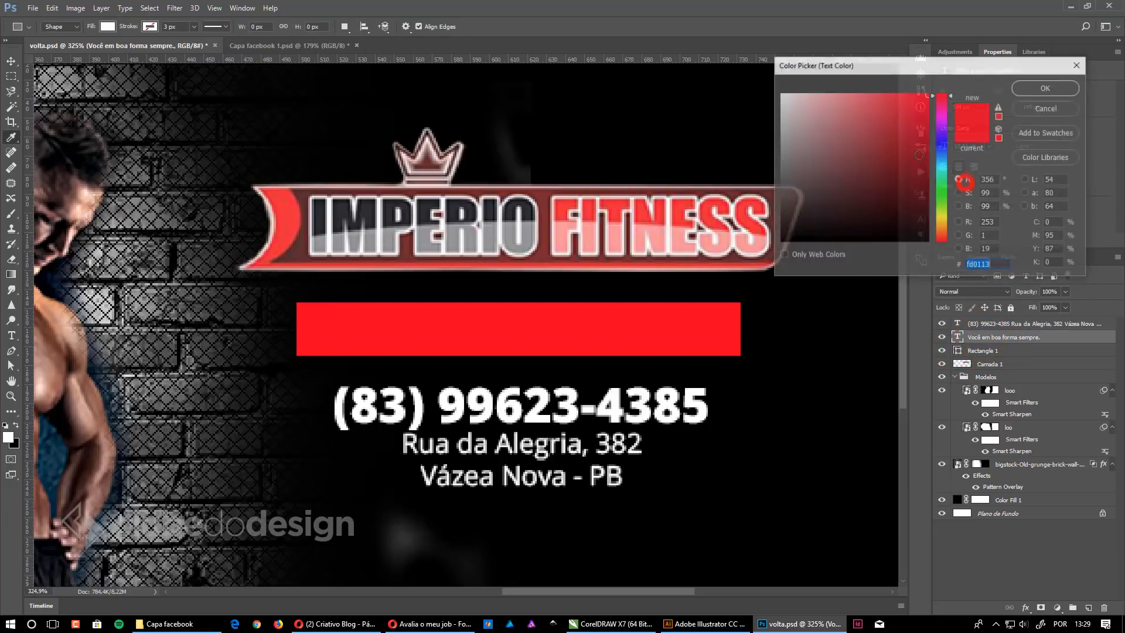
pyautogui.click(1047, 88)
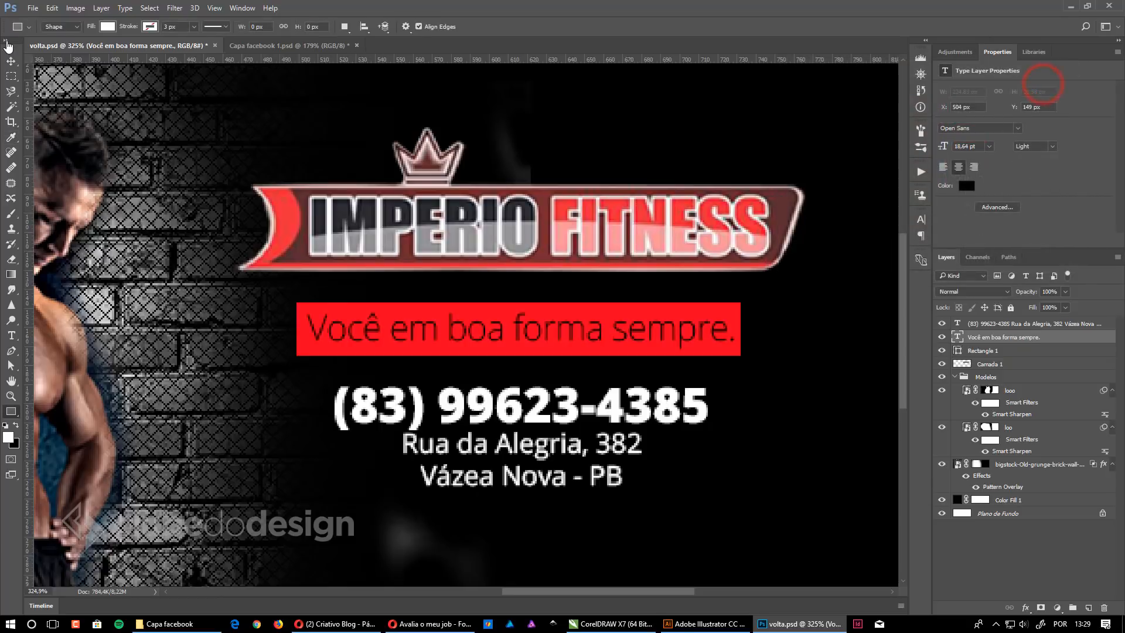
pyautogui.click(11, 58)
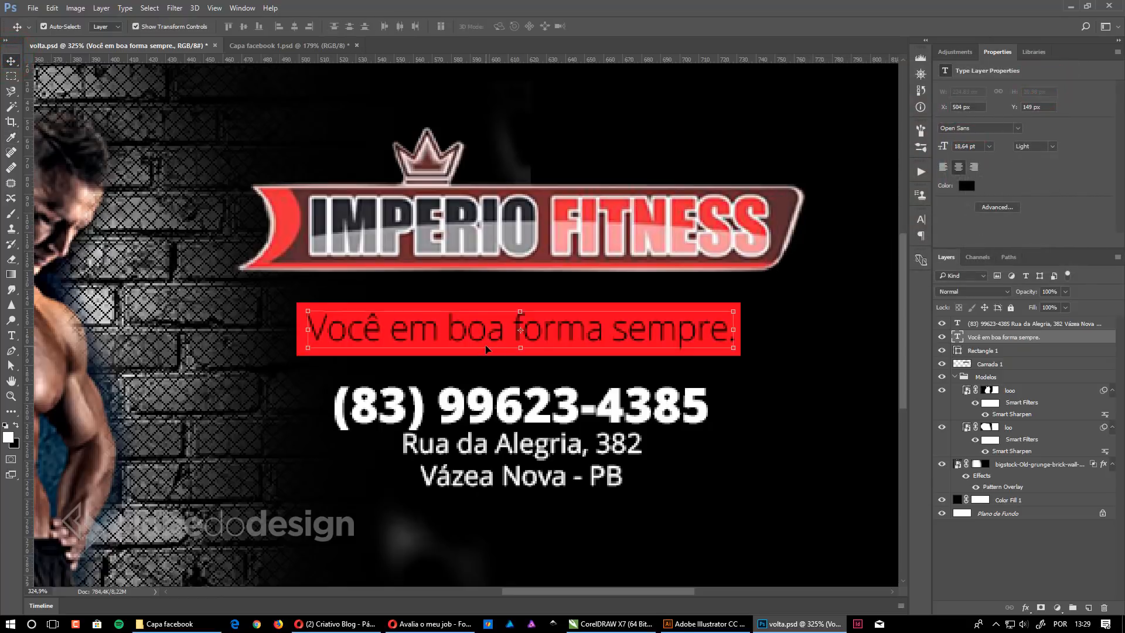
pyautogui.hotkey('ctrl', '1')
pyautogui.click(767, 183)
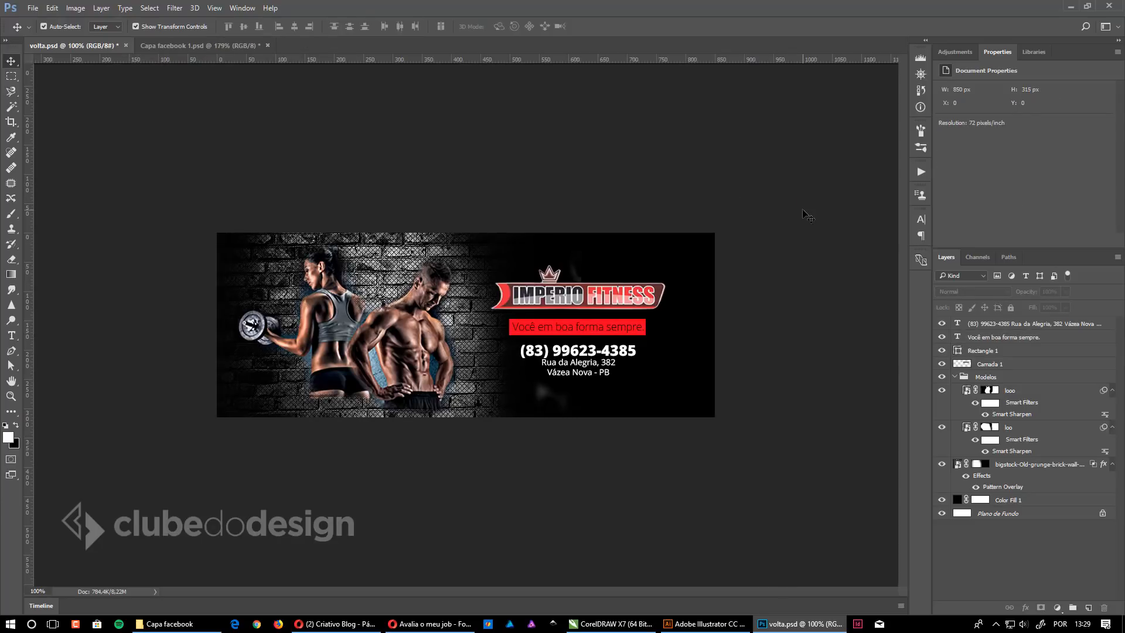
# Step: Set the font size of the phone number line to 20 pt, leaving the address lines beneath it as they are
pyautogui.scroll(3, 564, 360)
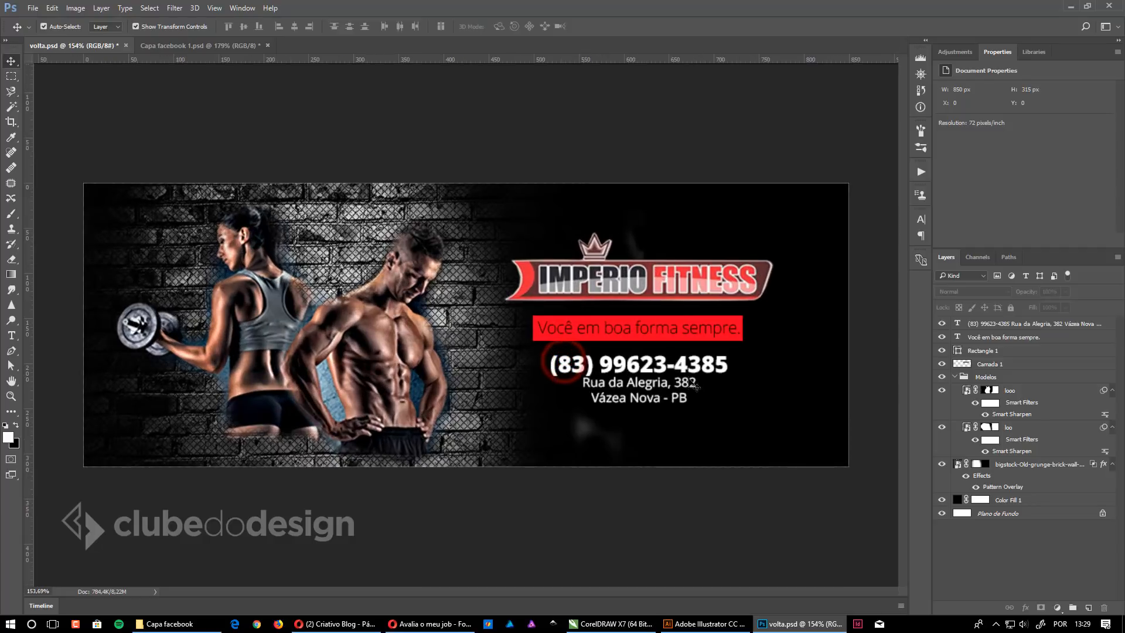
pyautogui.press('t')
pyautogui.click(642, 366)
pyautogui.tripleClick(642, 366)
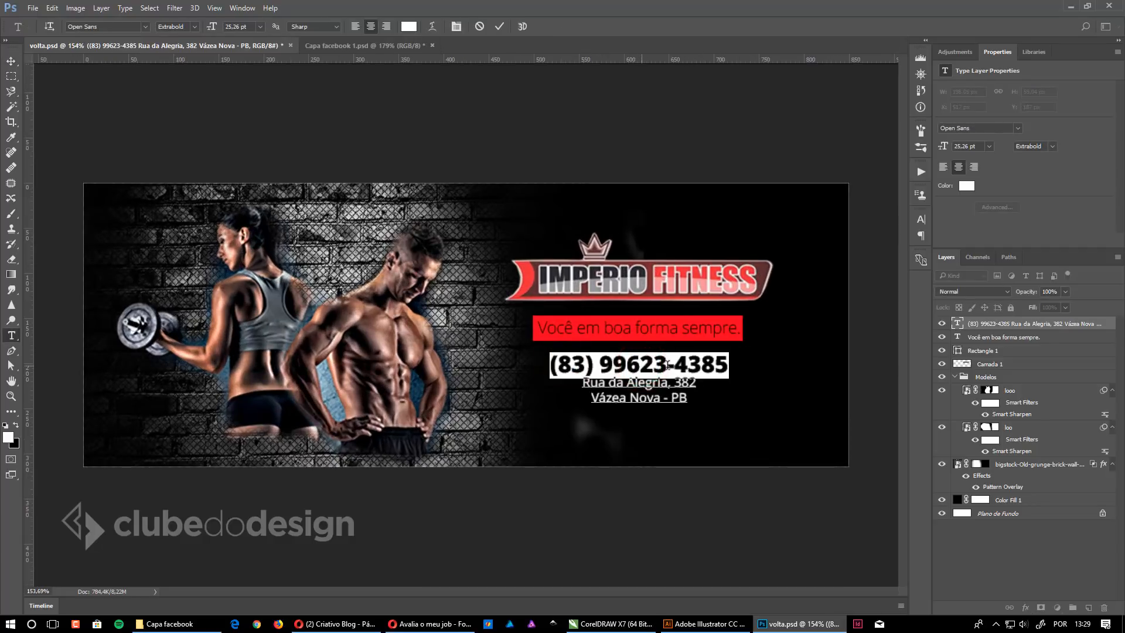
pyautogui.click(921, 219)
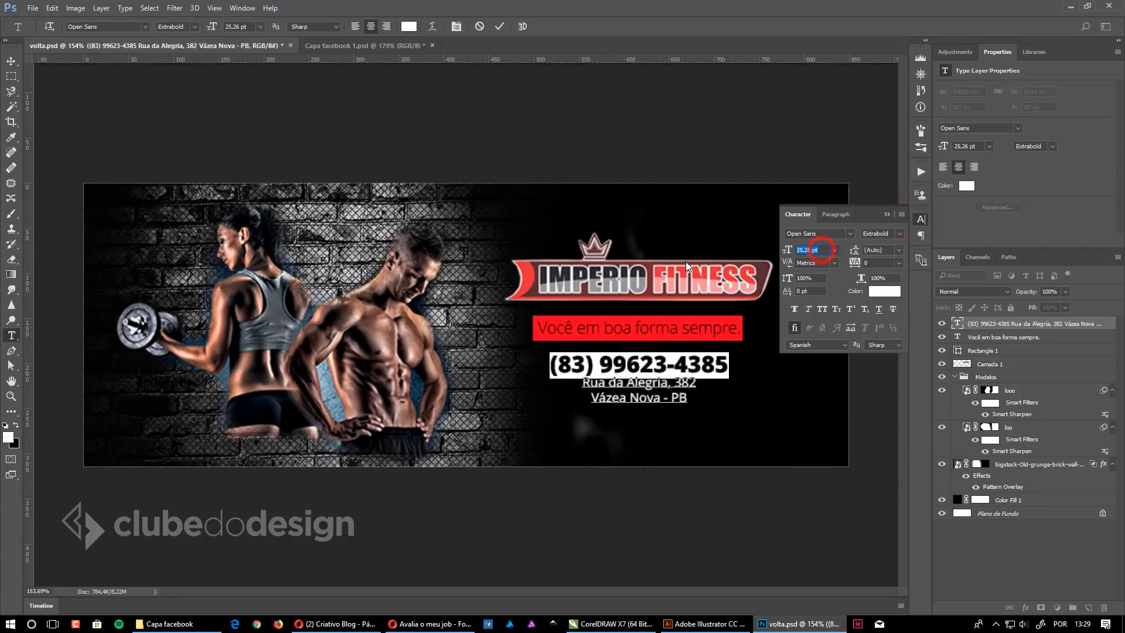
pyautogui.write('20')
pyautogui.press('Return')
pyautogui.click(887, 214)
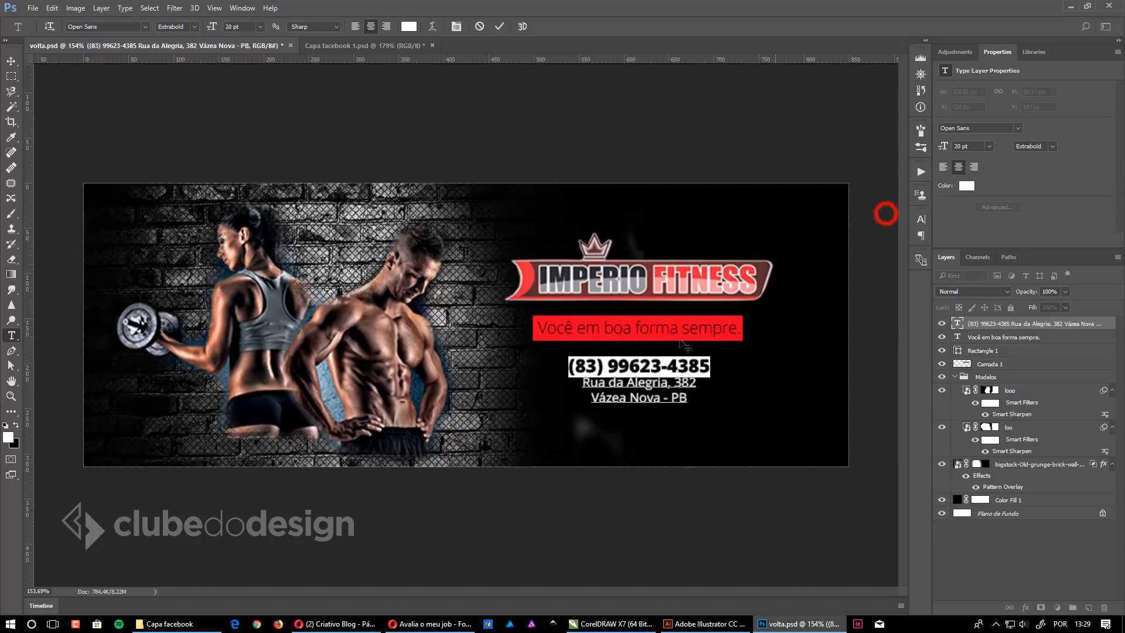
pyautogui.click(675, 350)
pyautogui.press('v')
pyautogui.click(600, 170)
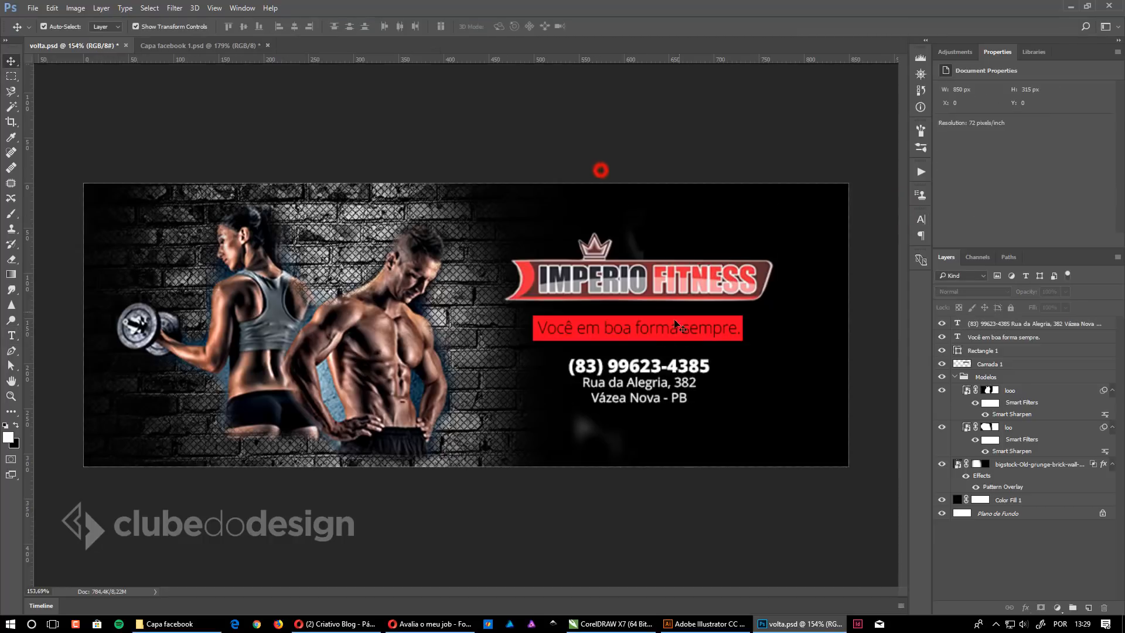
# Step: Set the font size of the tagline "Você em boa forma sempre." to 20 pt
pyautogui.hotkey('alt', '[')
pyautogui.click(921, 222)
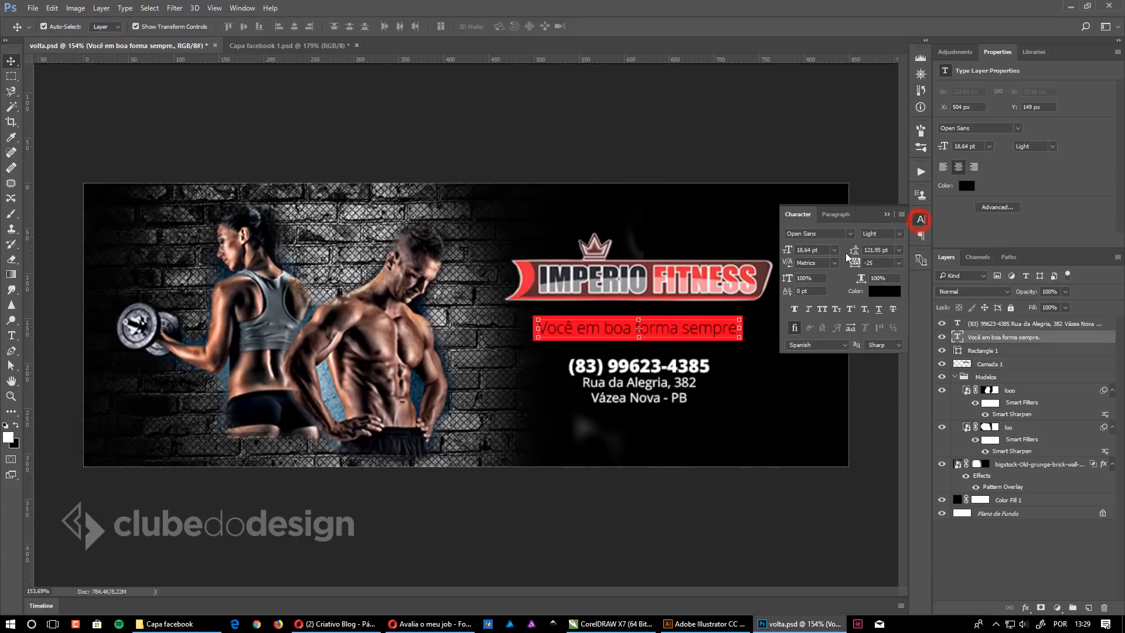
pyautogui.write('20')
pyautogui.press('Return')
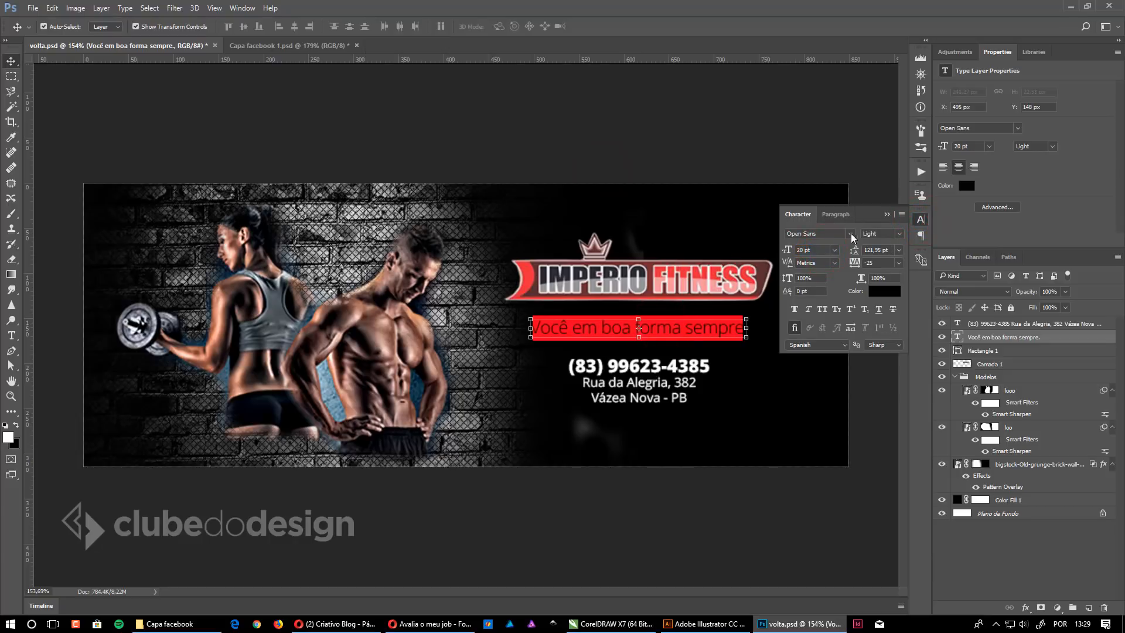
pyautogui.click(888, 215)
# Step: Widen the red rectangle evenly on both sides to 250 px so that it surrounds the whole tagline
pyautogui.scroll(4, 727, 321)
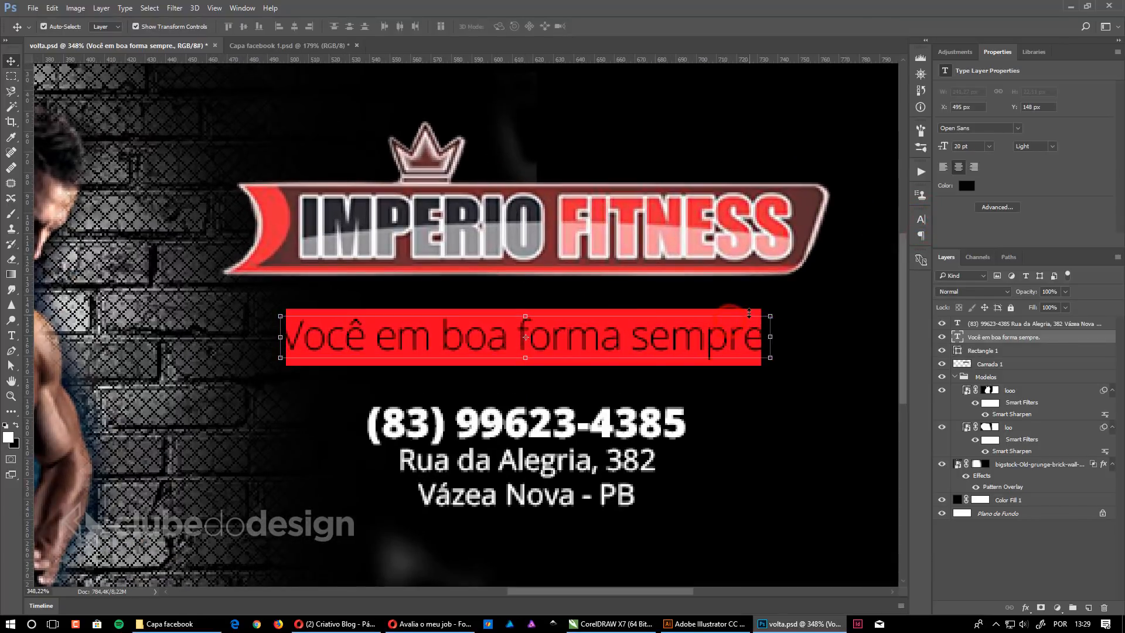
pyautogui.click(750, 312)
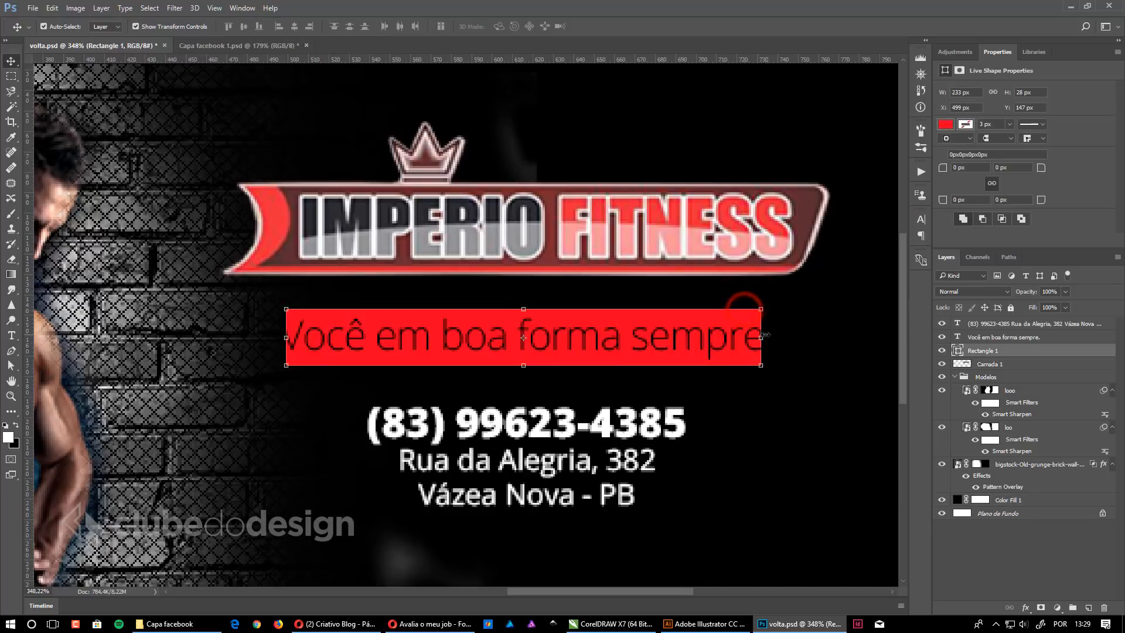
pyautogui.moveTo(765, 338); pyautogui.dragTo(762, 340)
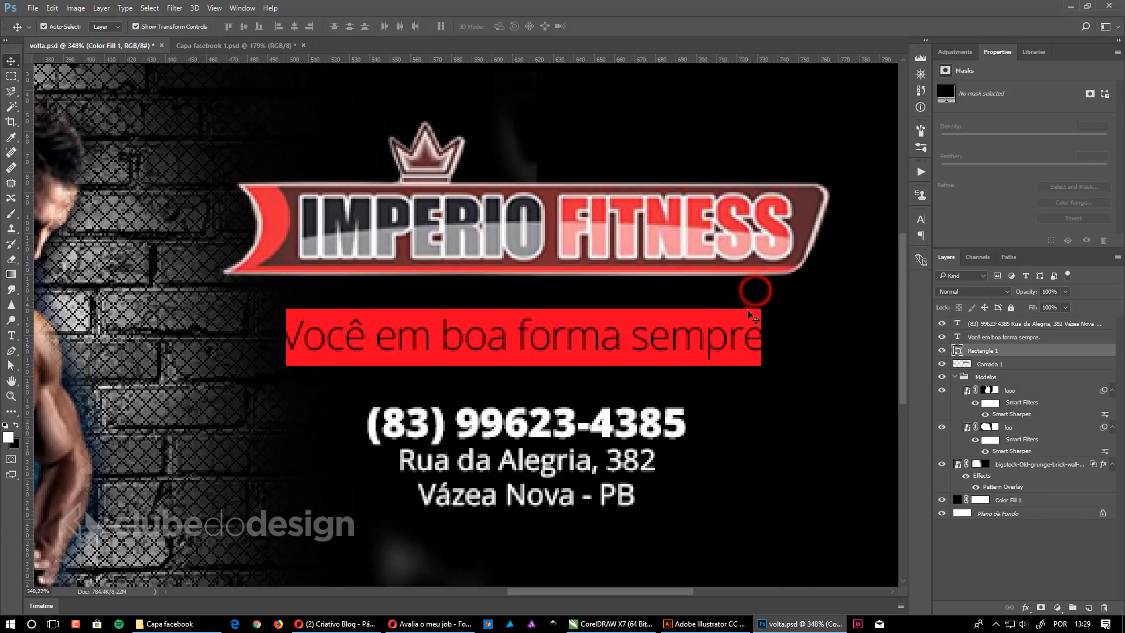
pyautogui.click(748, 307)
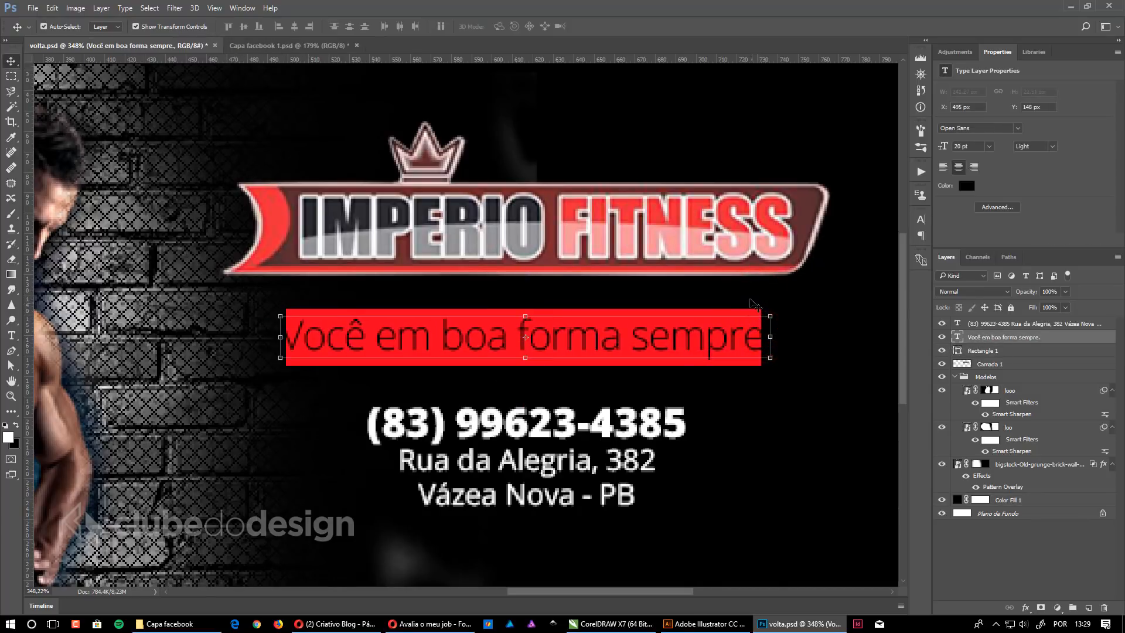
pyautogui.click(751, 297)
pyautogui.click(753, 312)
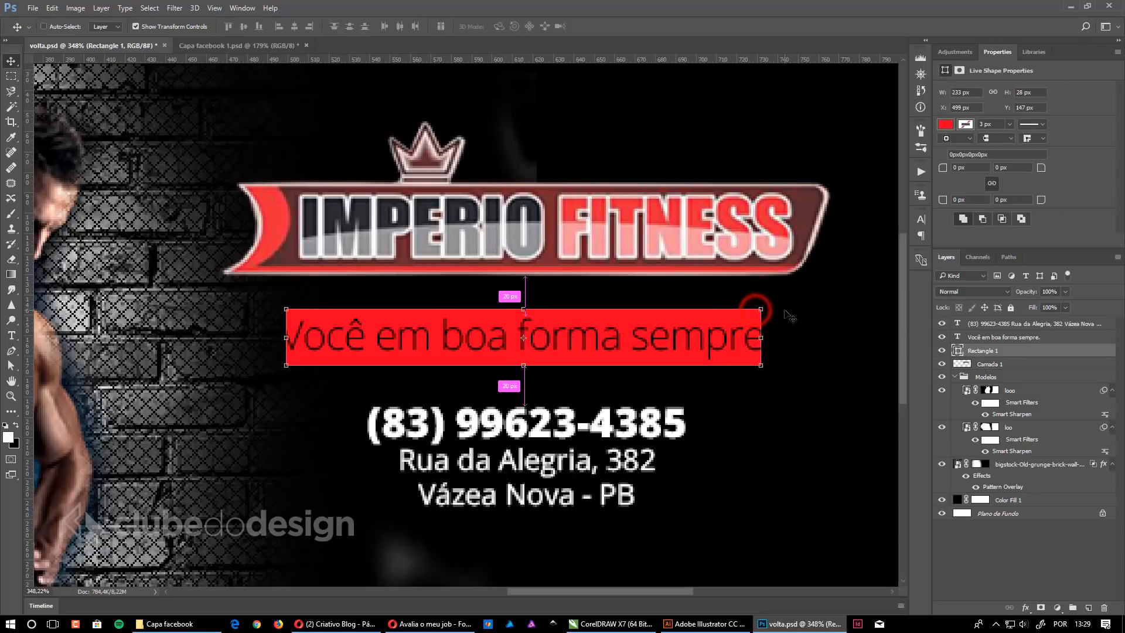
pyautogui.click(762, 350)
pyautogui.moveTo(763, 340); pyautogui.dragTo(780, 338)
pyautogui.press('Return')
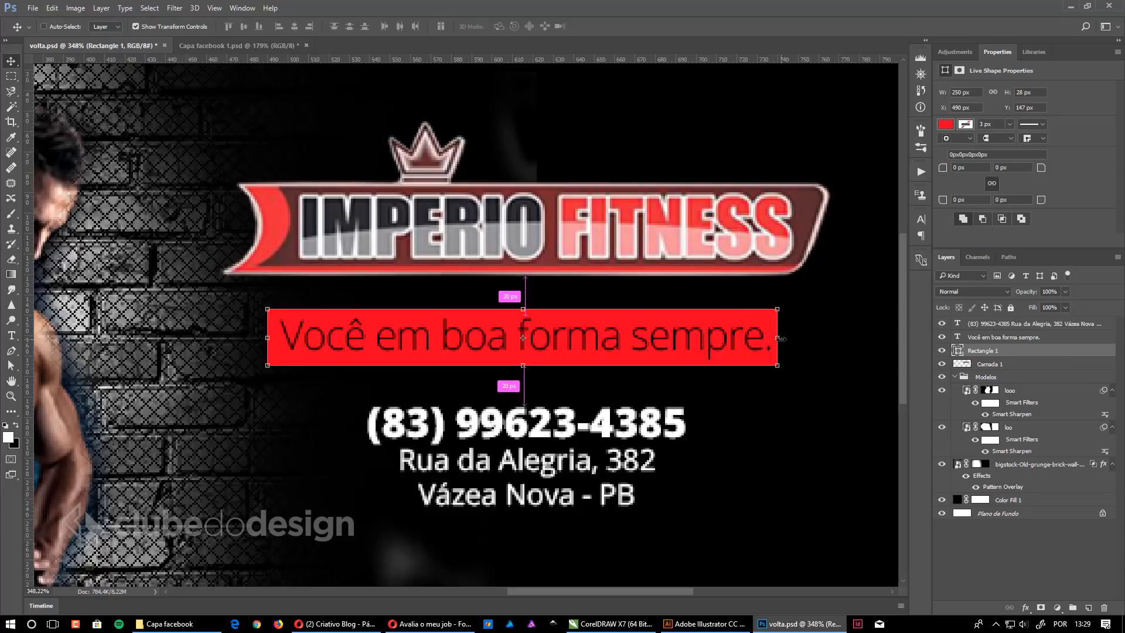
pyautogui.hotkey('ctrl', '1')
pyautogui.click(781, 338)
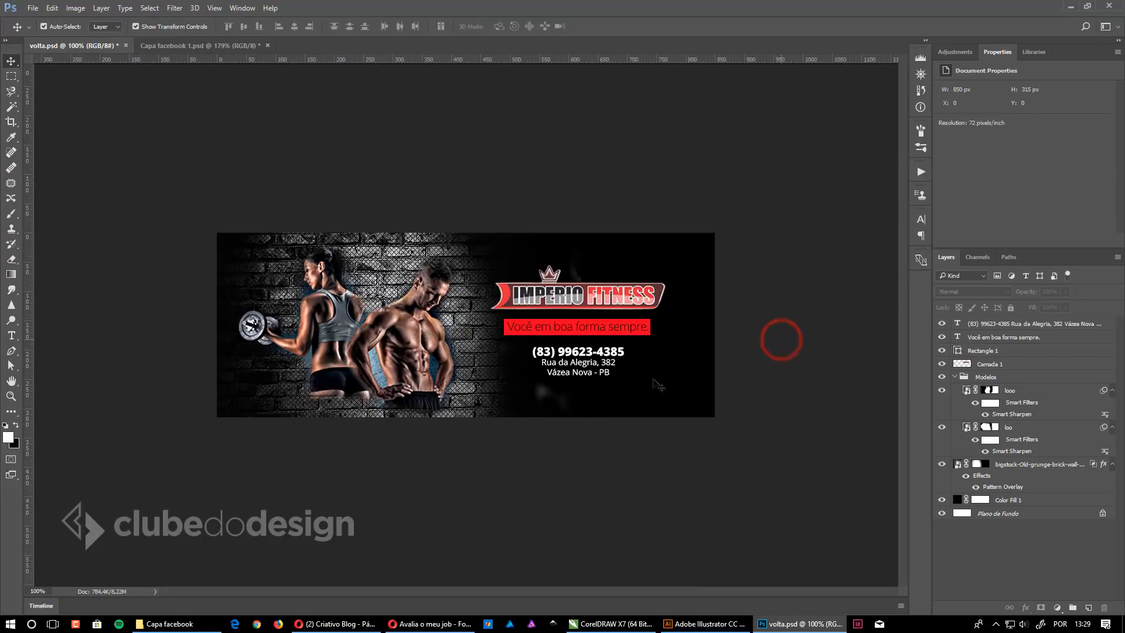
# Step: Move the woman and the man down together, placing the woman's layer at Y 7 px
pyautogui.click(333, 370)
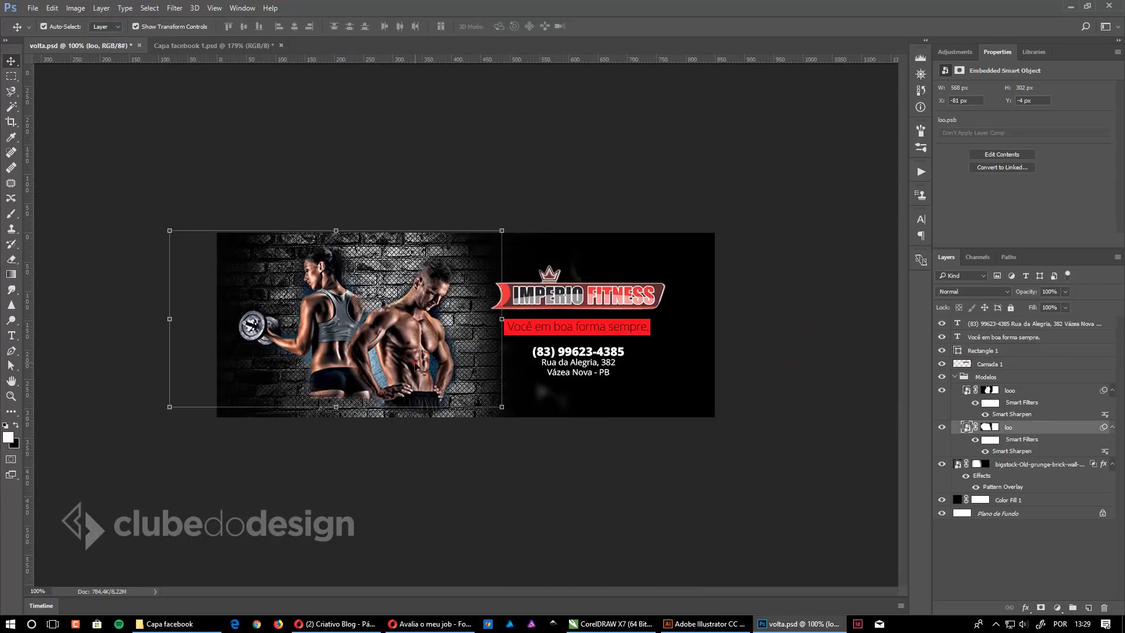
pyautogui.click(416, 363)
pyautogui.click(341, 183)
pyautogui.moveTo(322, 254); pyautogui.dragTo(328, 261)
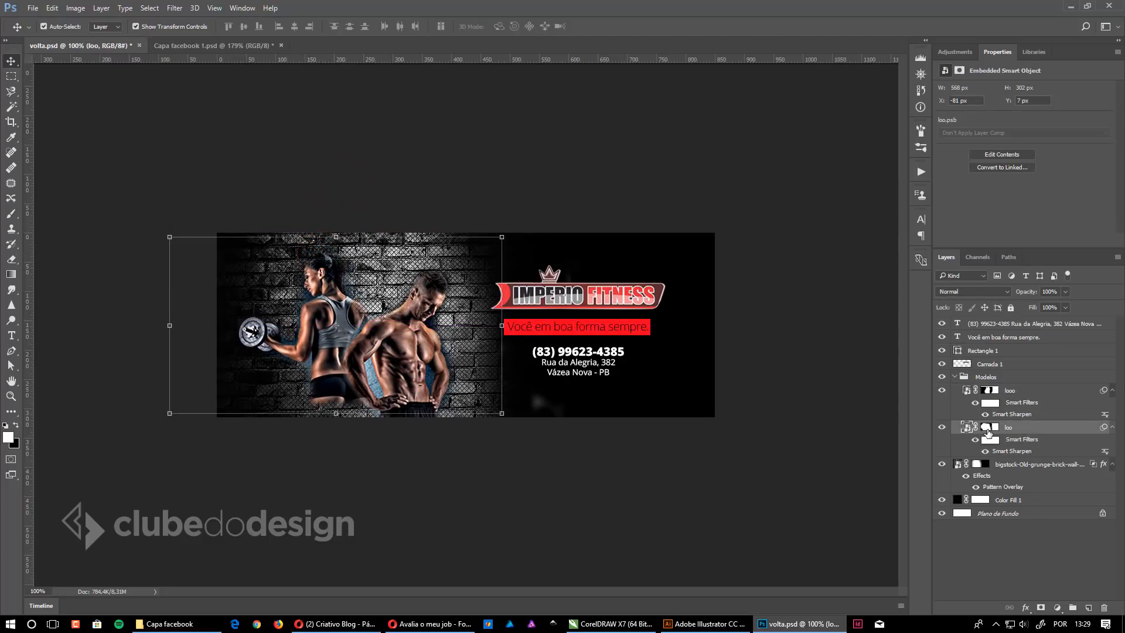
# Step: Paint the woman's layer mask with a soft brush of about 136 px, using black to fade her lower edge into the wall
pyautogui.click(991, 427)
pyautogui.press('b')
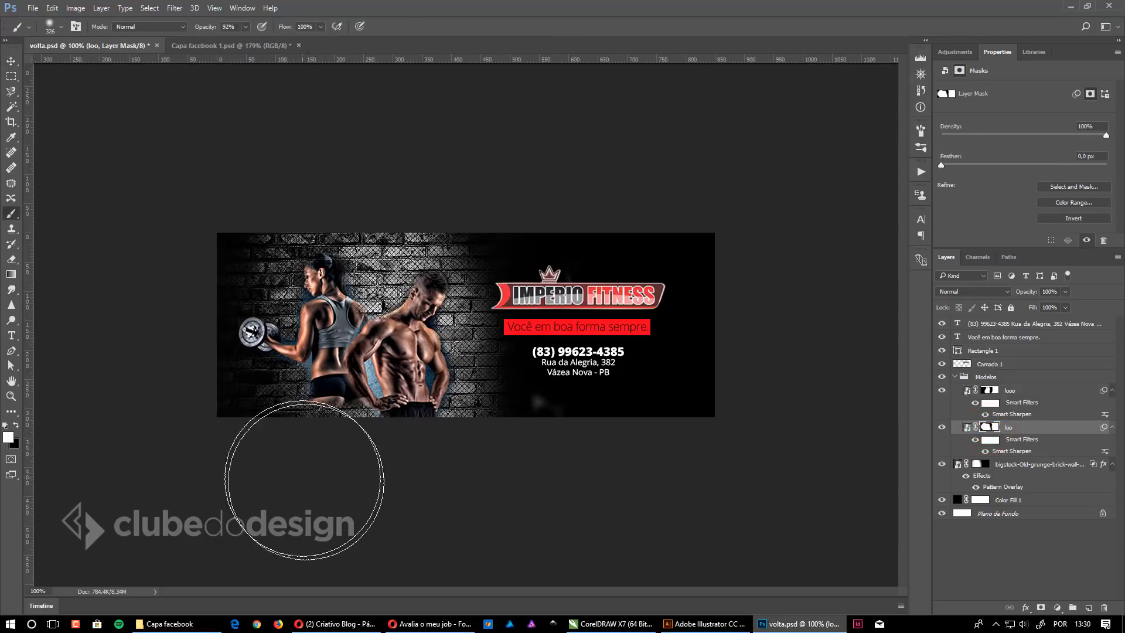
pyautogui.keyDown('alt'); pyautogui.rightClick(347, 483); pyautogui.keyUp('alt')
pyautogui.moveTo(331, 374); pyautogui.dragTo(305, 434)
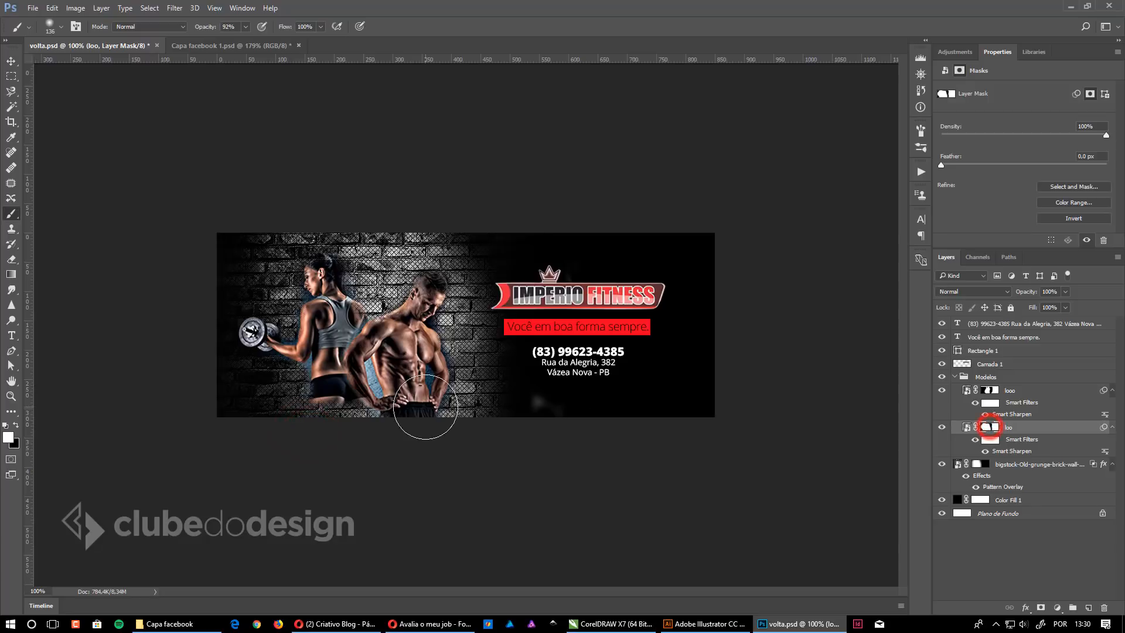
pyautogui.press('x')
pyautogui.moveTo(312, 430); pyautogui.dragTo(359, 432)
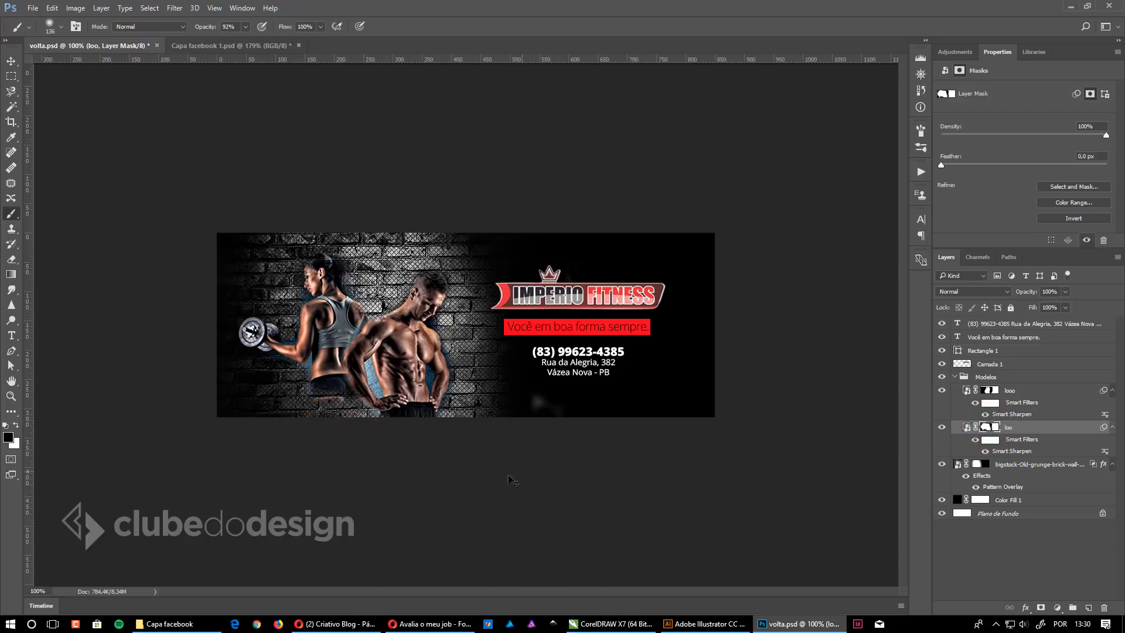
pyautogui.press('x')
pyautogui.press('v')
pyautogui.click(493, 483)
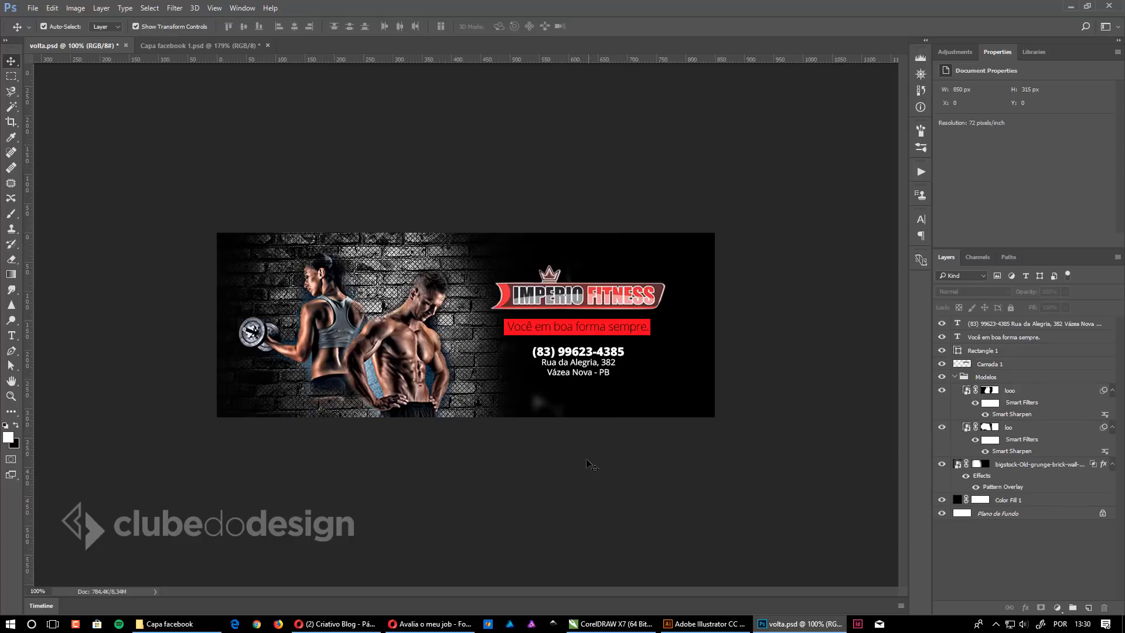
# Step: Select both model layers and shift the two models slightly to the left
pyautogui.moveTo(460, 325); pyautogui.dragTo(691, 497)
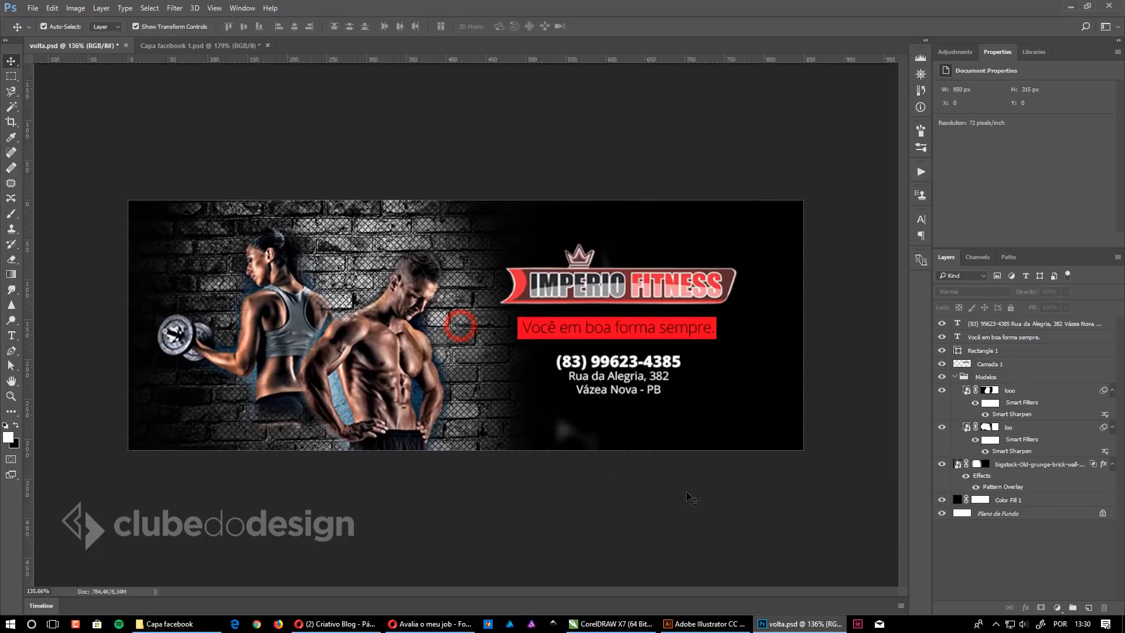
pyautogui.click(400, 380)
pyautogui.keyDown('shift'); pyautogui.click(268, 257); pyautogui.keyUp('shift')
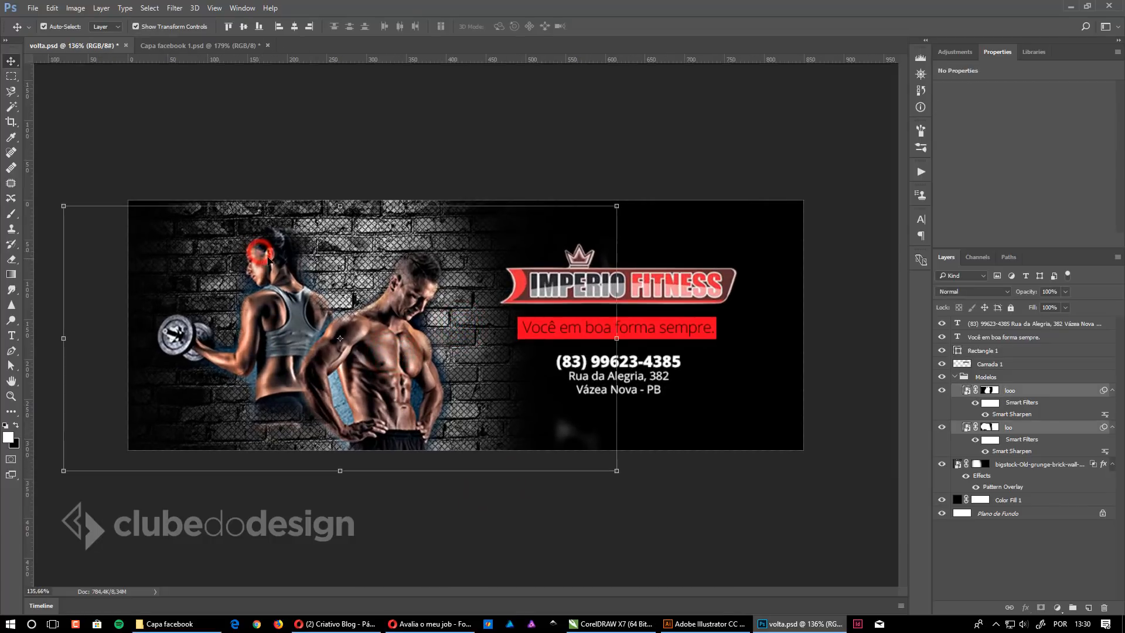
pyautogui.moveTo(269, 257); pyautogui.dragTo(262, 259)
pyautogui.click(404, 131)
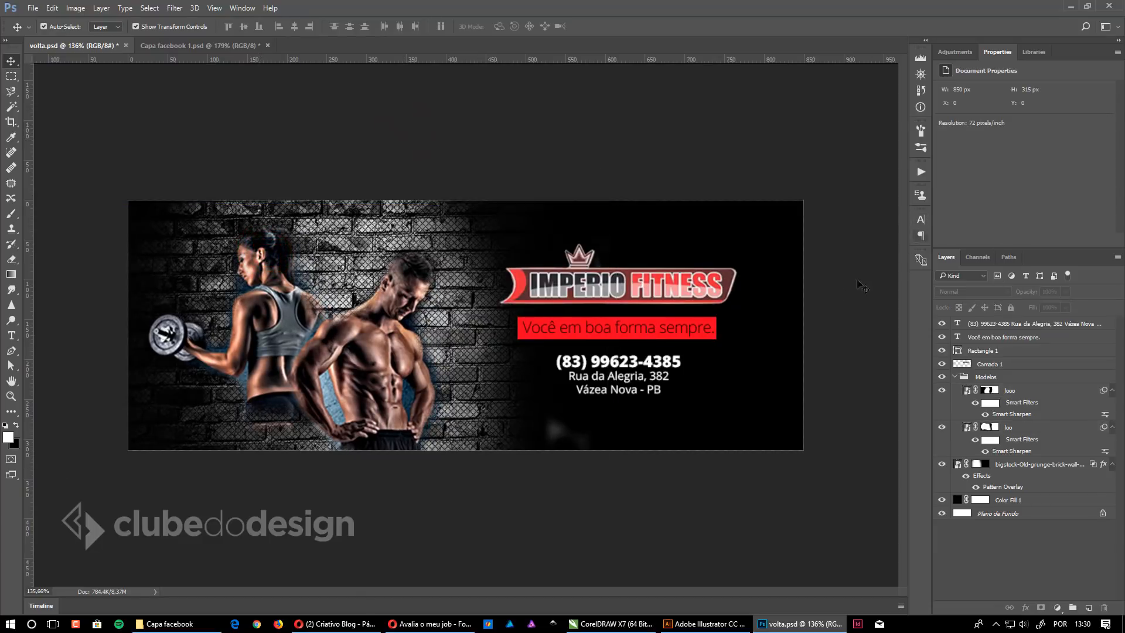
# Step: With the guides shown, lower the phone and address text to Y 199 px and nudge the logo up slightly
pyautogui.hotkey('ctrl', "'")
pyautogui.hotkey('ctrl', '+')
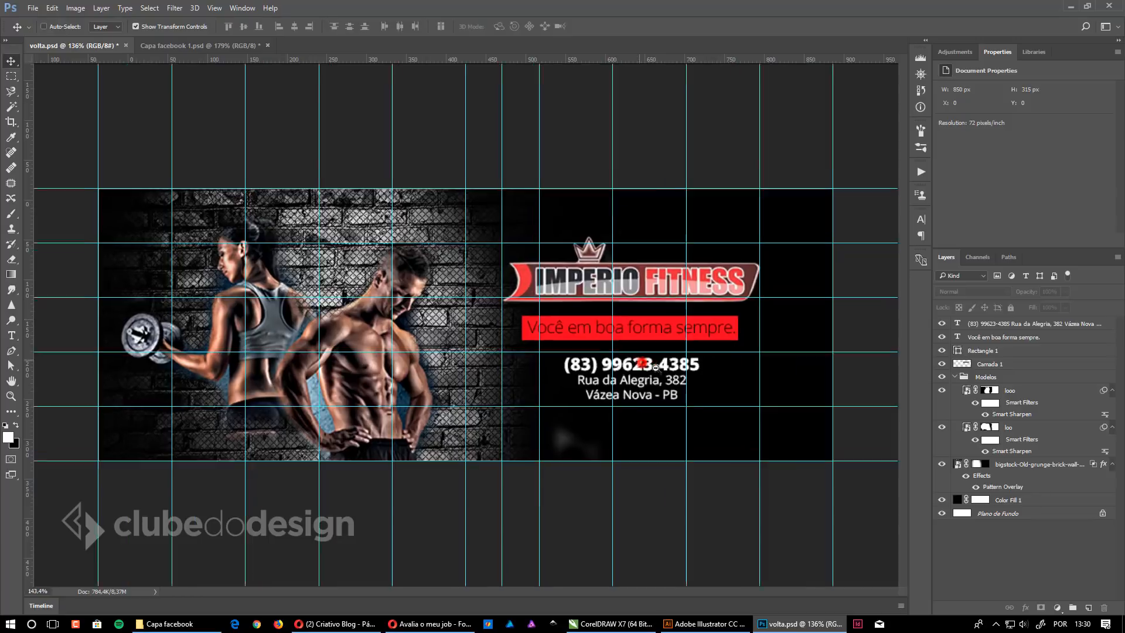
pyautogui.moveTo(675, 396); pyautogui.dragTo(675, 403)
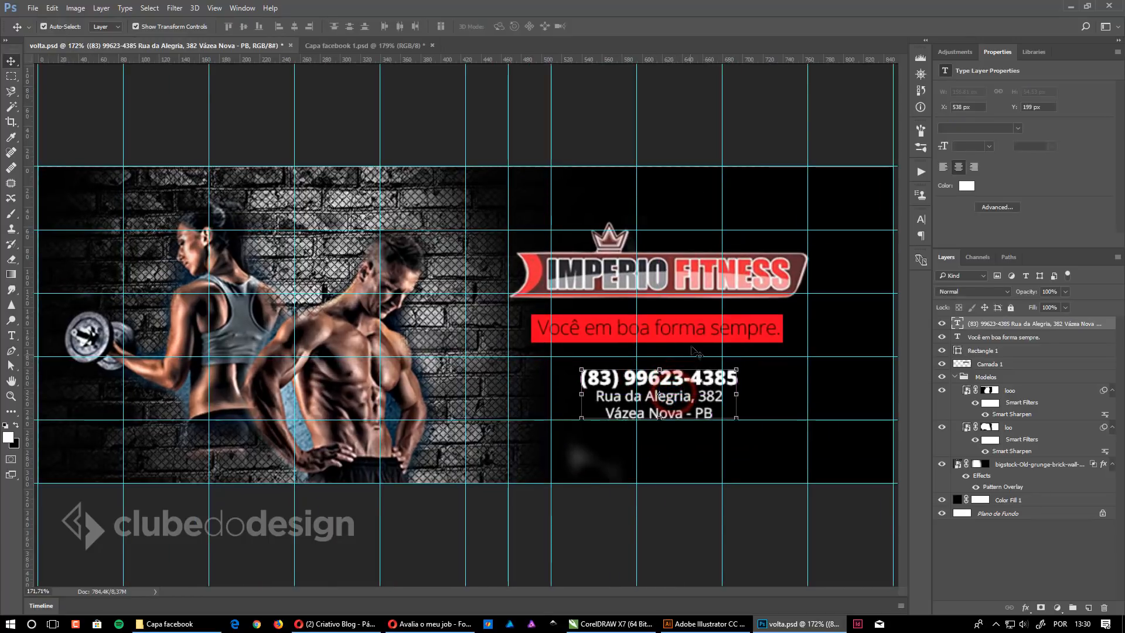
pyautogui.moveTo(686, 277); pyautogui.dragTo(689, 273)
pyautogui.click(722, 541)
# Step: Move the tagline and its red bar up together, placing the bar at Y 144 px, and hide the guides
pyautogui.click(699, 331)
pyautogui.keyDown('alt'); pyautogui.scroll(4, 704, 335); pyautogui.keyUp('alt')
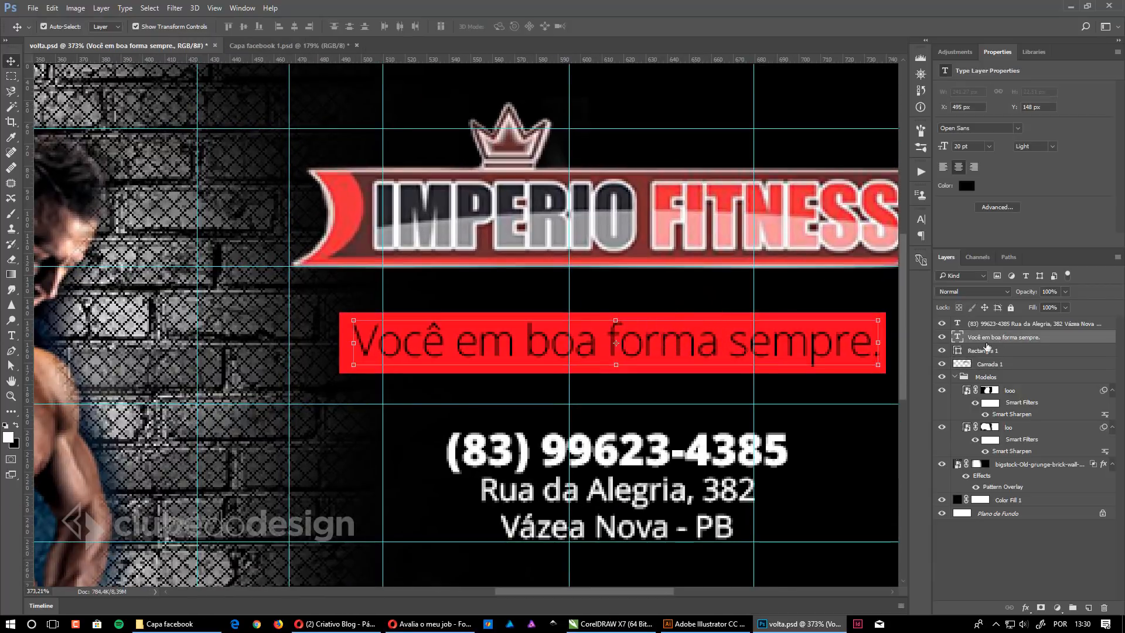
pyautogui.keyDown('shift'); pyautogui.click(988, 350); pyautogui.keyUp('shift')
pyautogui.hotkey('ctrl', 't')
pyautogui.moveTo(703, 340); pyautogui.dragTo(702, 332)
pyautogui.keyDown('alt'); pyautogui.scroll(-4, 698, 352); pyautogui.keyUp('alt')
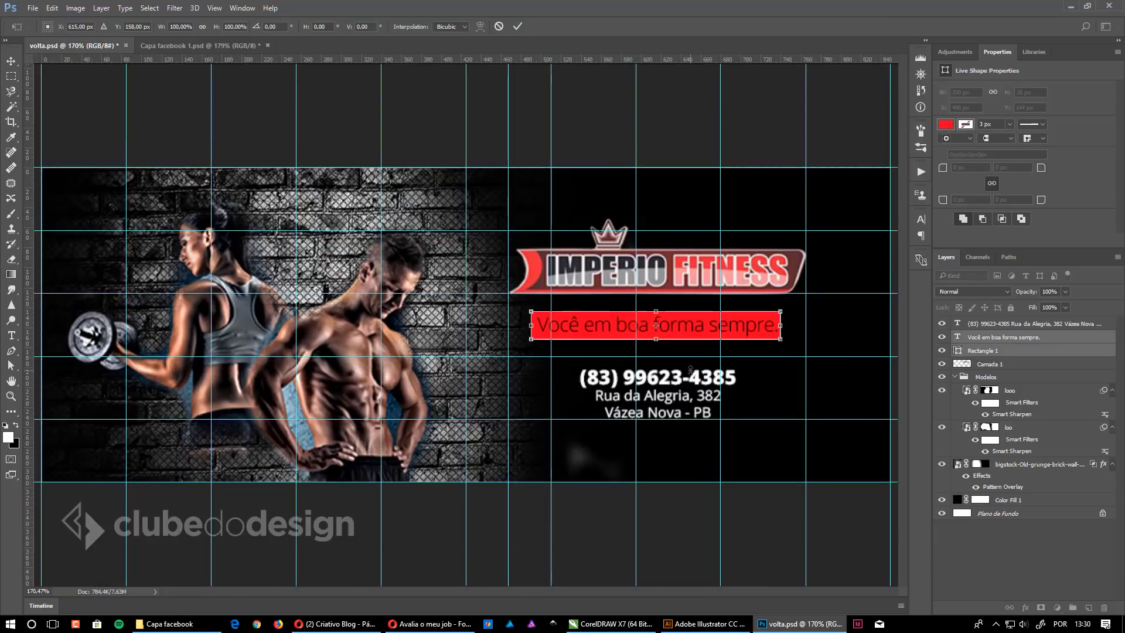
pyautogui.press('Return')
pyautogui.hotkey('ctrl', ';')
pyautogui.keyDown('alt'); pyautogui.scroll(-1, 662, 304); pyautogui.keyUp('alt')
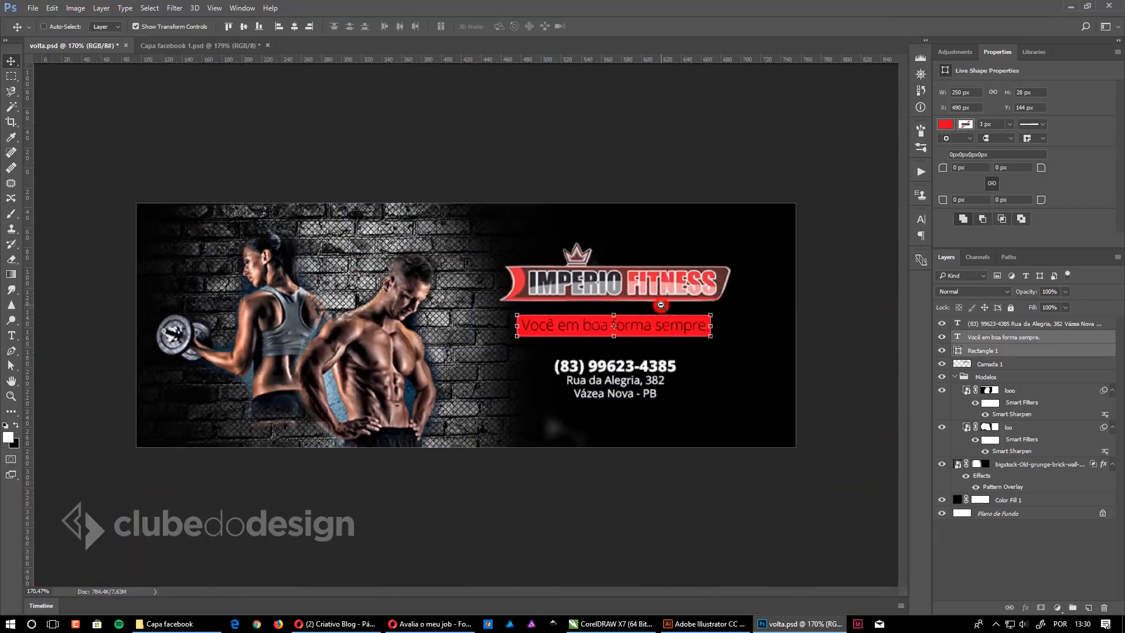
# Step: Nudge the phone and address text up 5 px beneath the tagline bar and deselect it
pyautogui.keyDown('alt'); pyautogui.scroll(-4, 661, 305); pyautogui.keyUp('alt')
pyautogui.keyDown('alt'); pyautogui.scroll(3, 680, 429); pyautogui.keyUp('alt')
pyautogui.keyDown('ctrl'); pyautogui.click(626, 371); pyautogui.keyUp('ctrl')
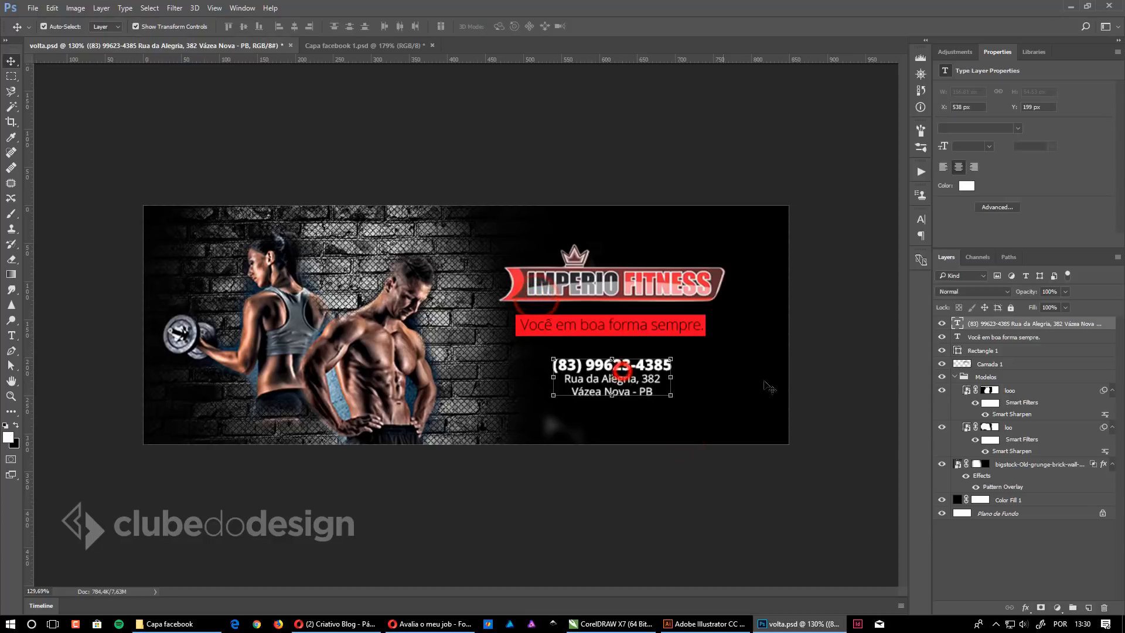
pyautogui.press('Up')
pyautogui.press('Up')
pyautogui.press('Up')
pyautogui.press('Up')
pyautogui.press('Up')
pyautogui.click(848, 277)
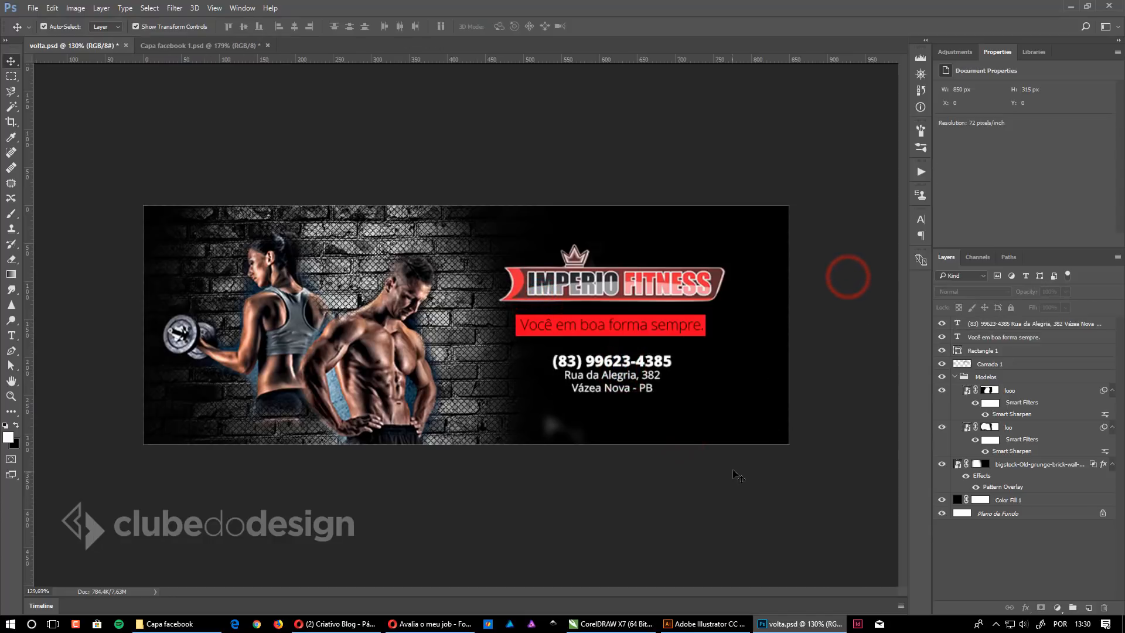
# Step: Compare the redesigned cover with the original volta.psd snapshot from the history, returning to the redesign at the end
pyautogui.click(921, 90)
pyautogui.scroll(10, 861, 141)
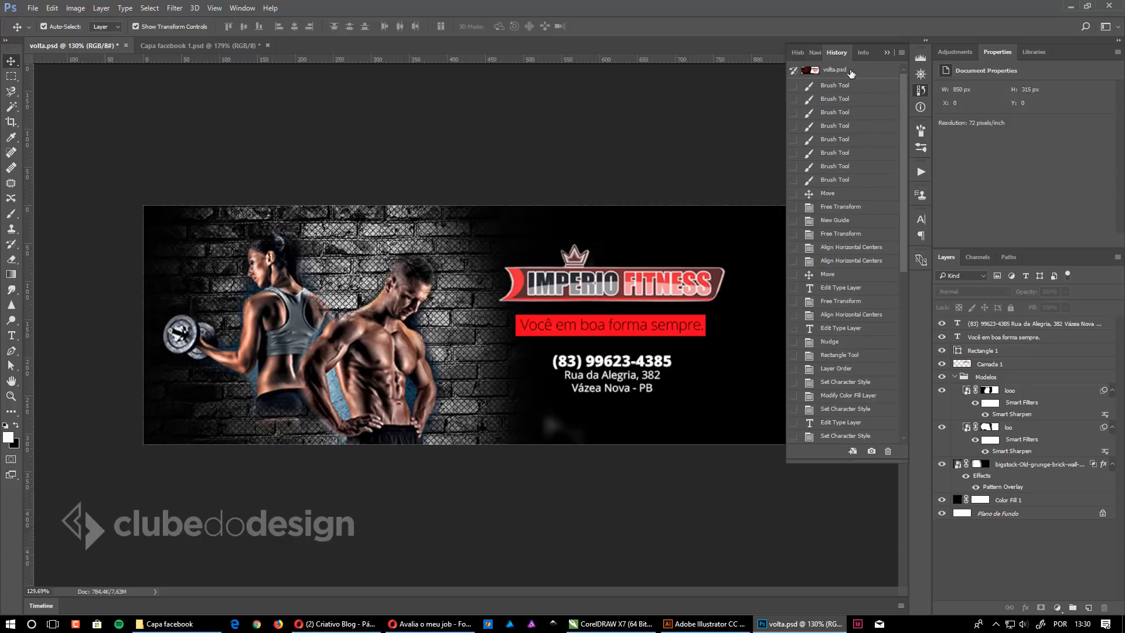
pyautogui.click(850, 70)
pyautogui.hotkey('ctrl', 'z')
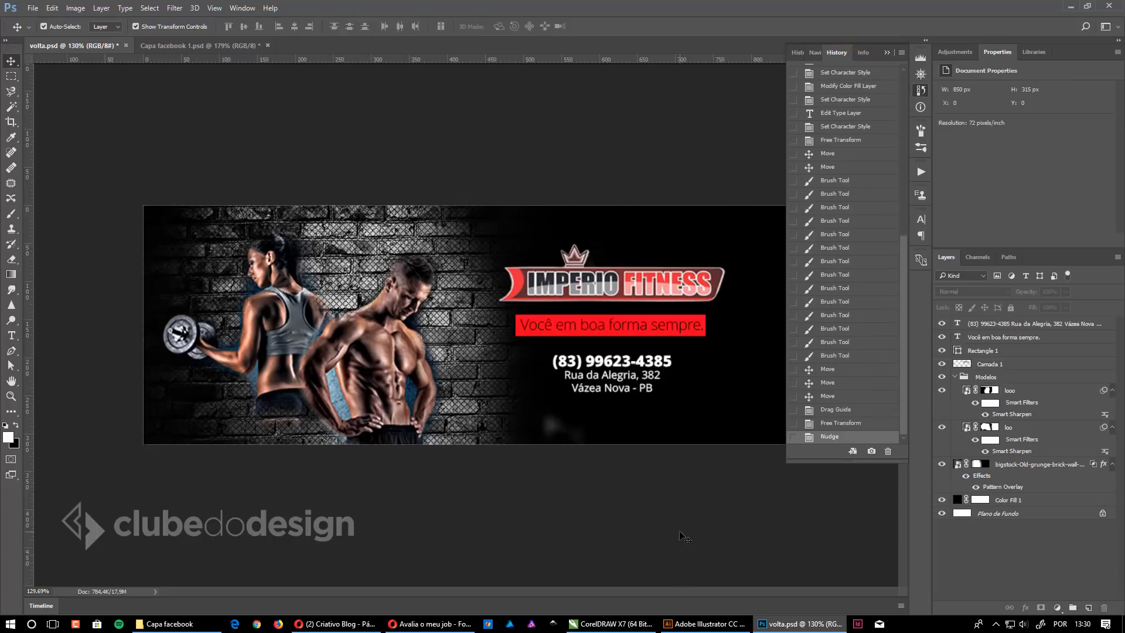
pyautogui.hotkey('ctrl', 'z')
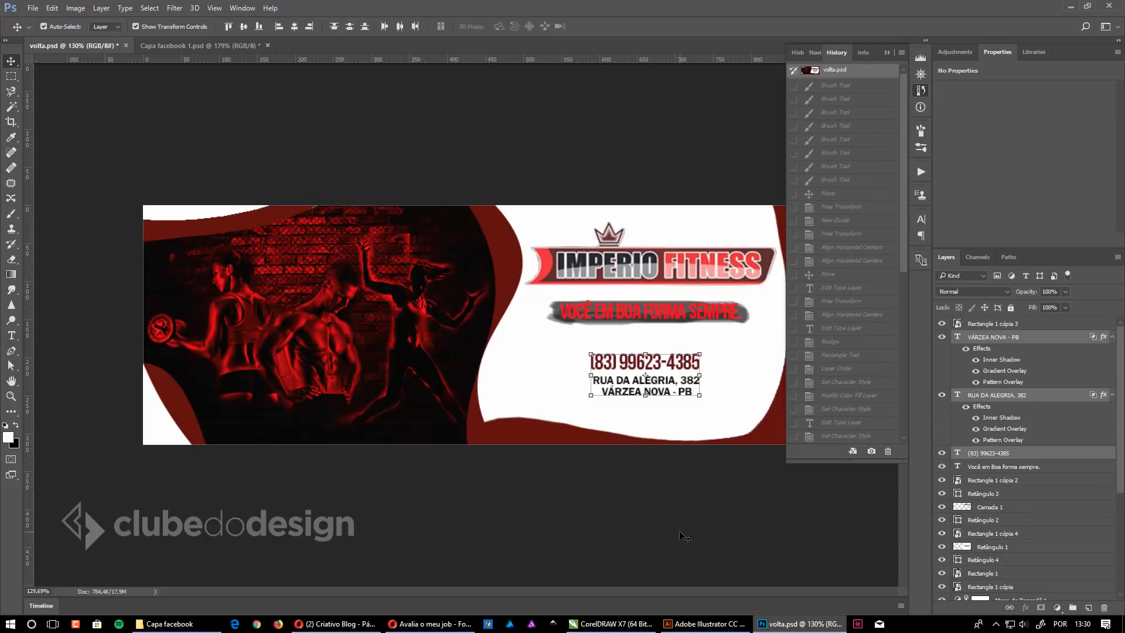
pyautogui.click(887, 53)
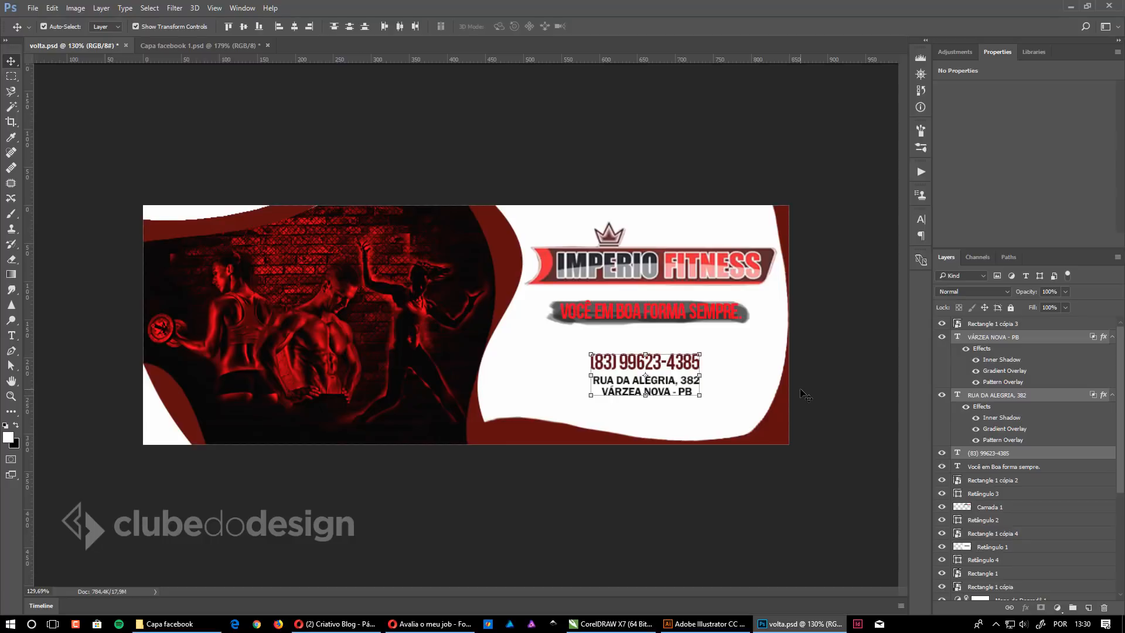
pyautogui.hotkey('ctrl', 'z')
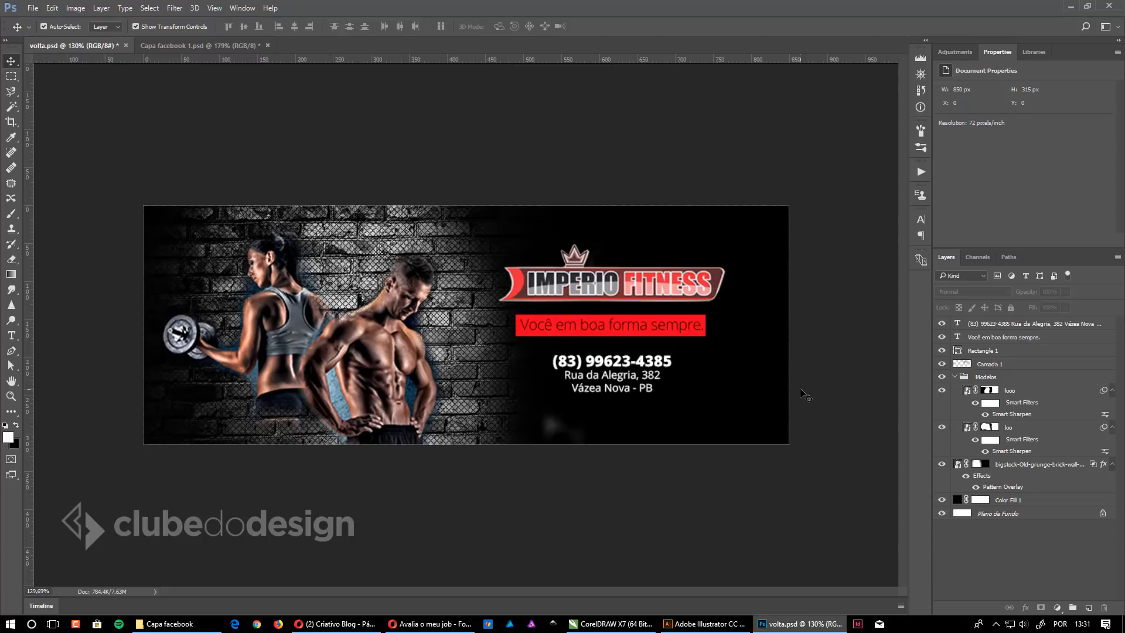
pyautogui.hotkey('ctrl', 'z')
pyautogui.hotkey('ctrl', 'z')
pyautogui.hotkey('ctrl', 'z')
pyautogui.hotkey('ctrl', 'z')
# Step: Open the Export As settings for an 850 x 315 px PNG of the cover, proceed to saving and cancel the file save
pyautogui.click(34, 9)
pyautogui.moveTo(76, 176)
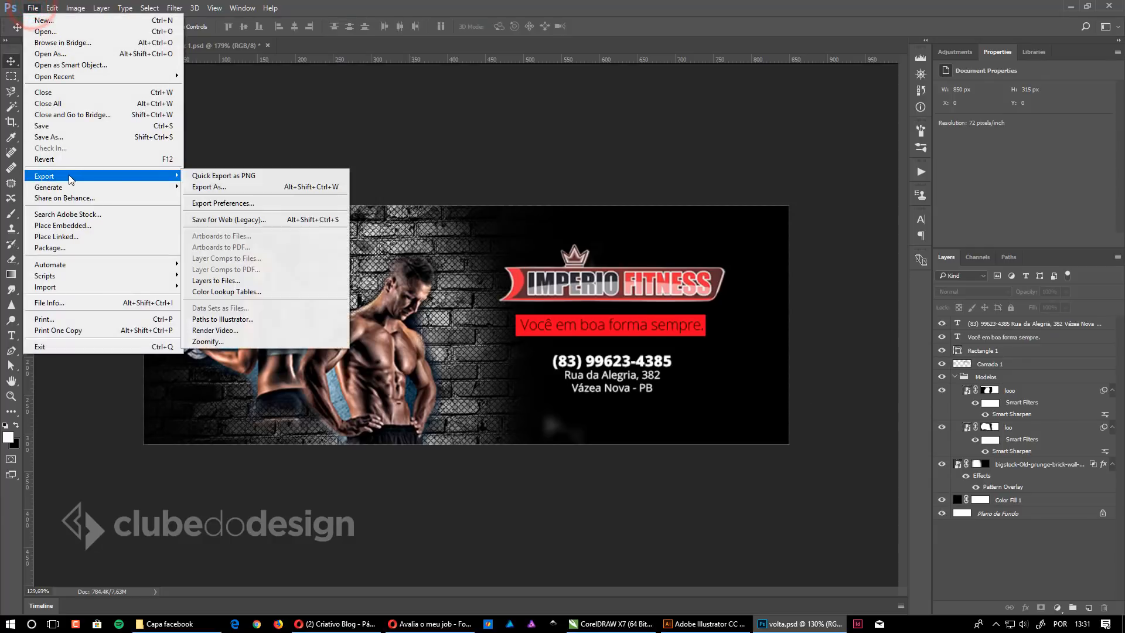
pyautogui.click(228, 189)
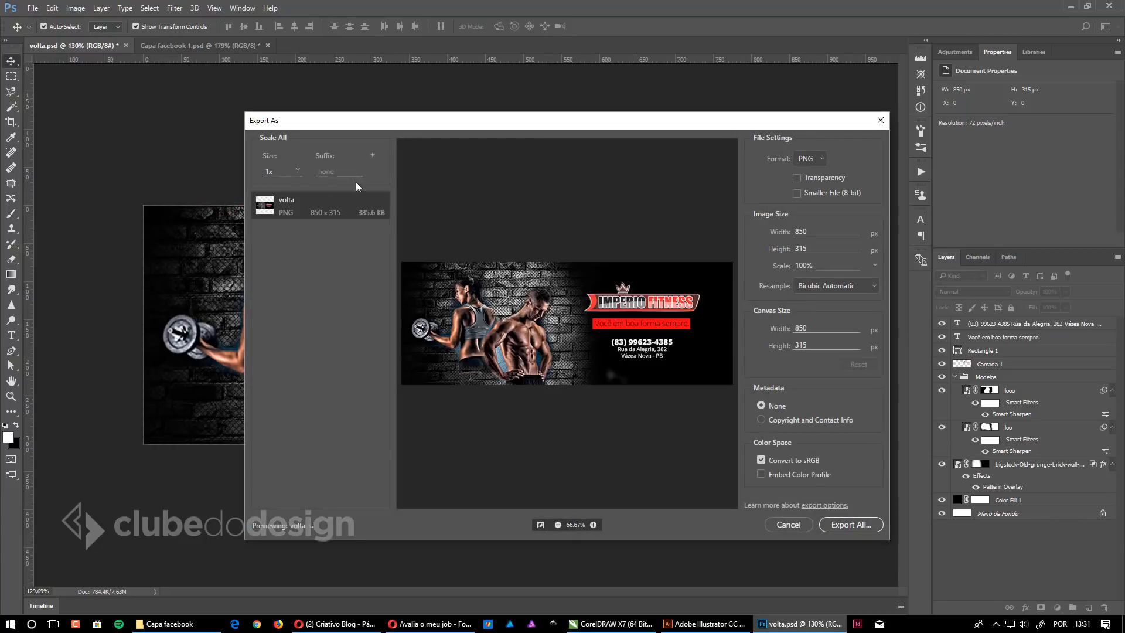
pyautogui.click(850, 527)
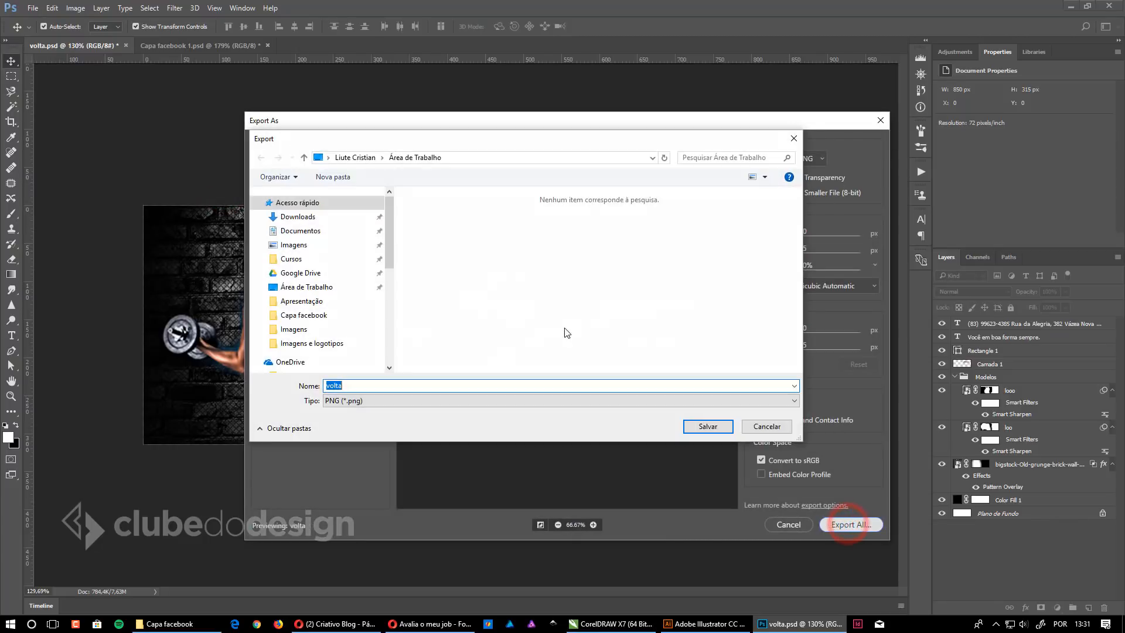
pyautogui.click(758, 422)
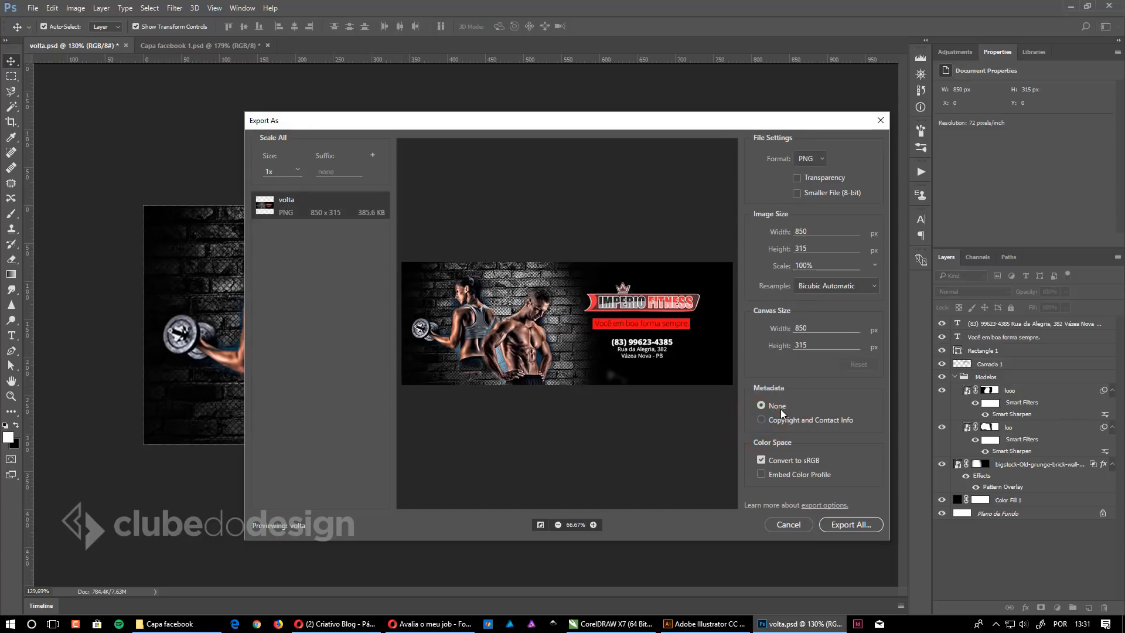
# Step: Export the banner as a PNG named Capa facebook 2 into the Capa facebook folder on the desktop
pyautogui.click(850, 524)
pyautogui.click(302, 285)
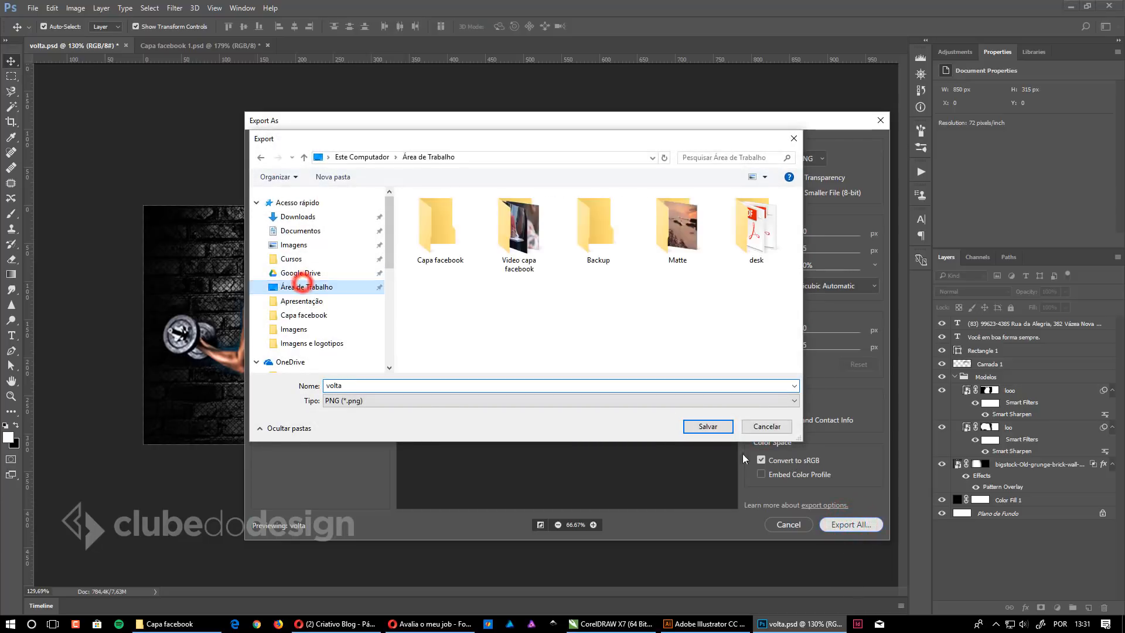
pyautogui.doubleClick(440, 233)
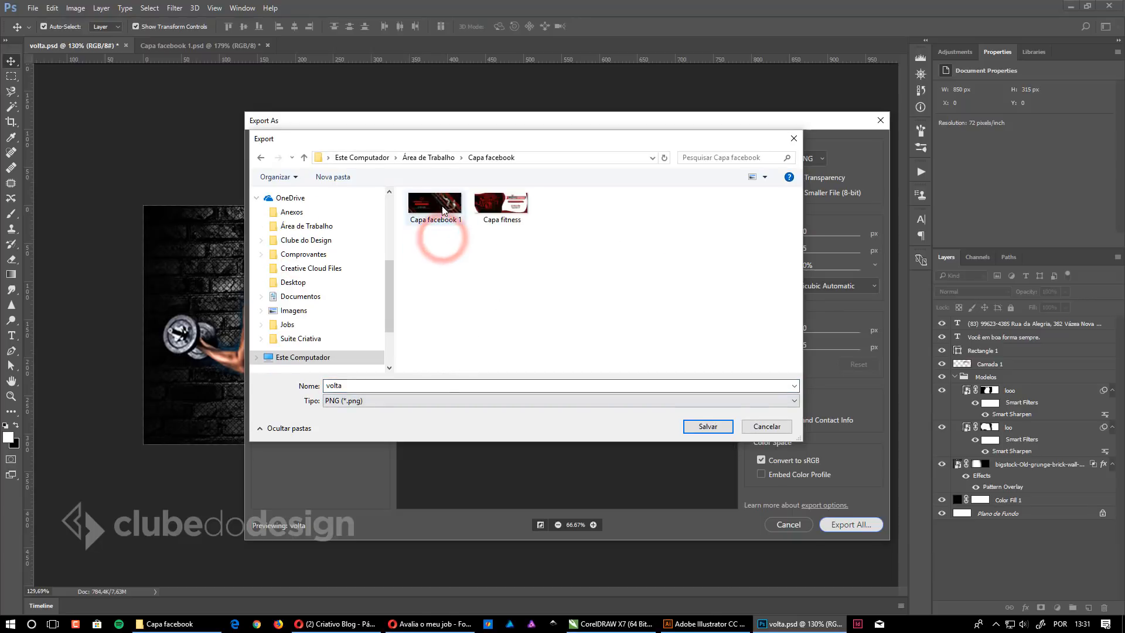
pyautogui.click(444, 211)
pyautogui.click(371, 382)
pyautogui.click(406, 384)
pyautogui.press('BackSpace')
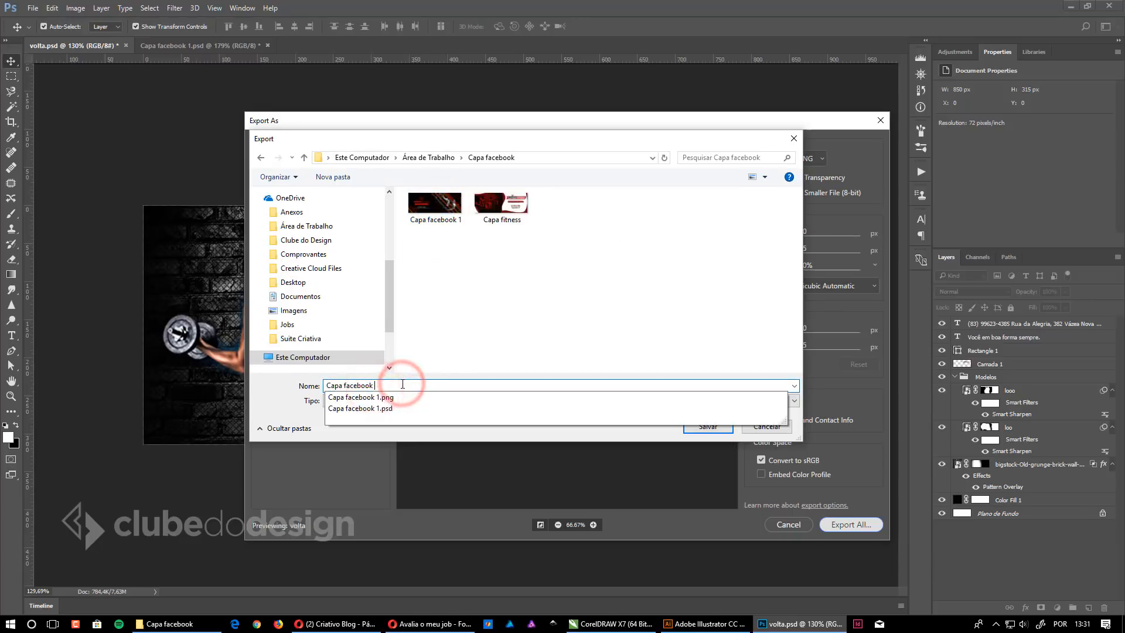
pyautogui.press('Return')
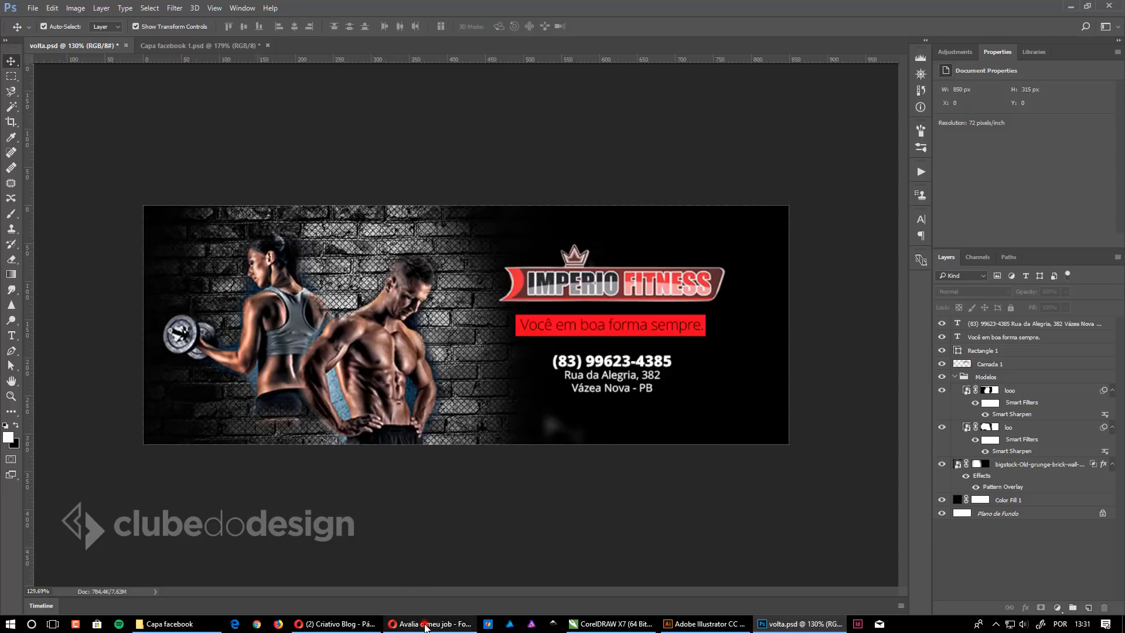
# Step: Switch to Opera and open the Criativo Blog Facebook page in a duplicate tab
pyautogui.click(334, 623)
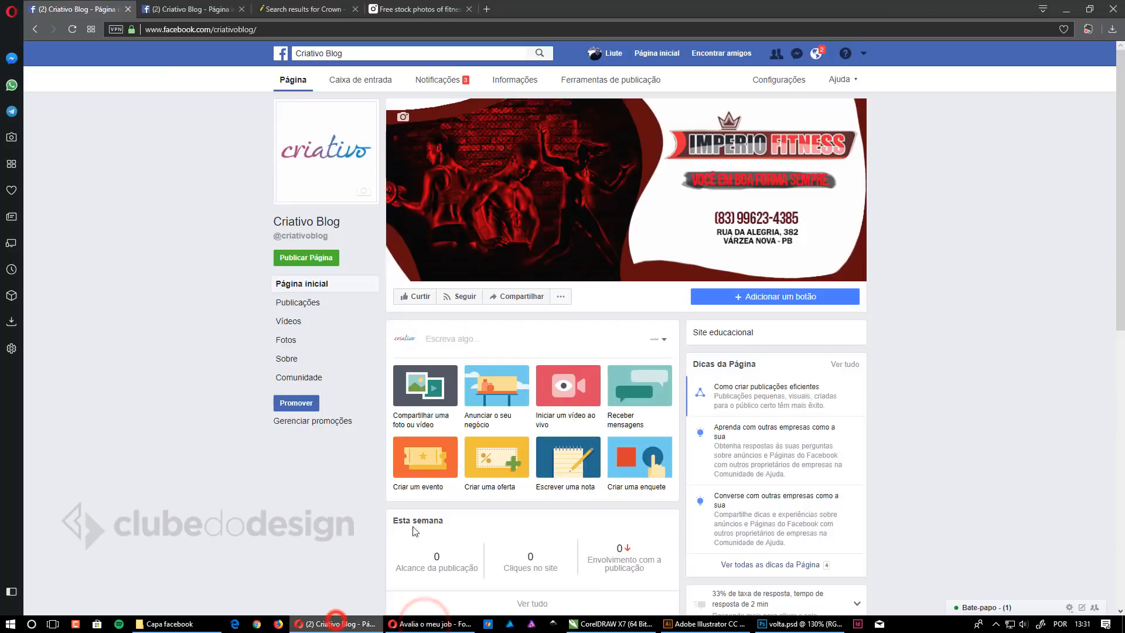
pyautogui.middleClick(72, 28)
pyautogui.click(173, 9)
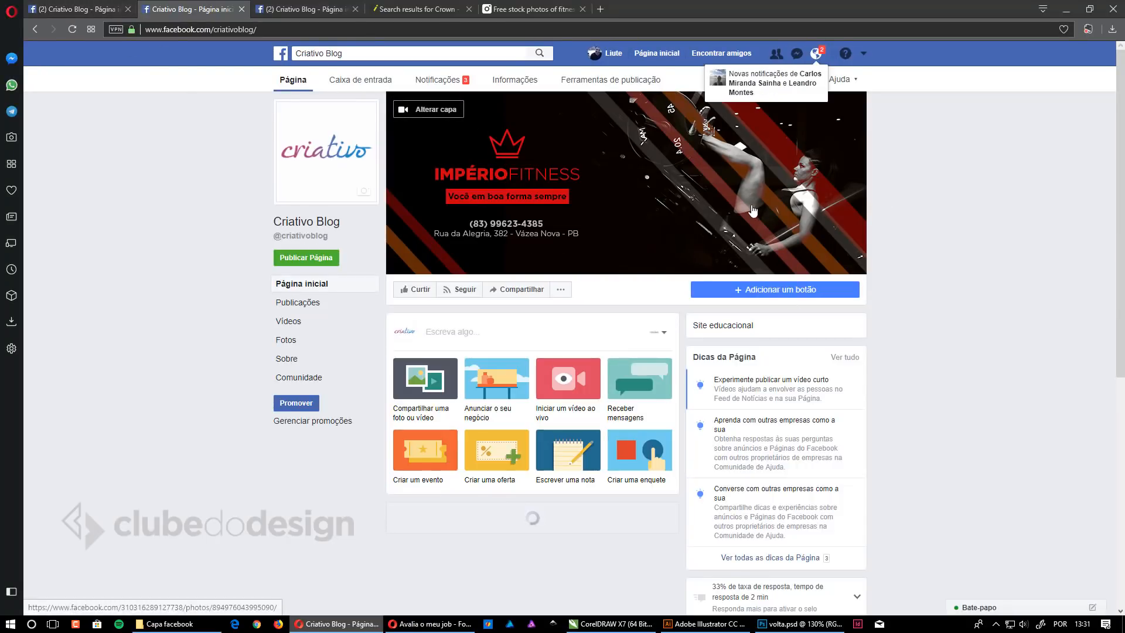
# Step: Upload Capa facebook 2 as the Criativo Blog page's cover photo and save the change
pyautogui.click(439, 107)
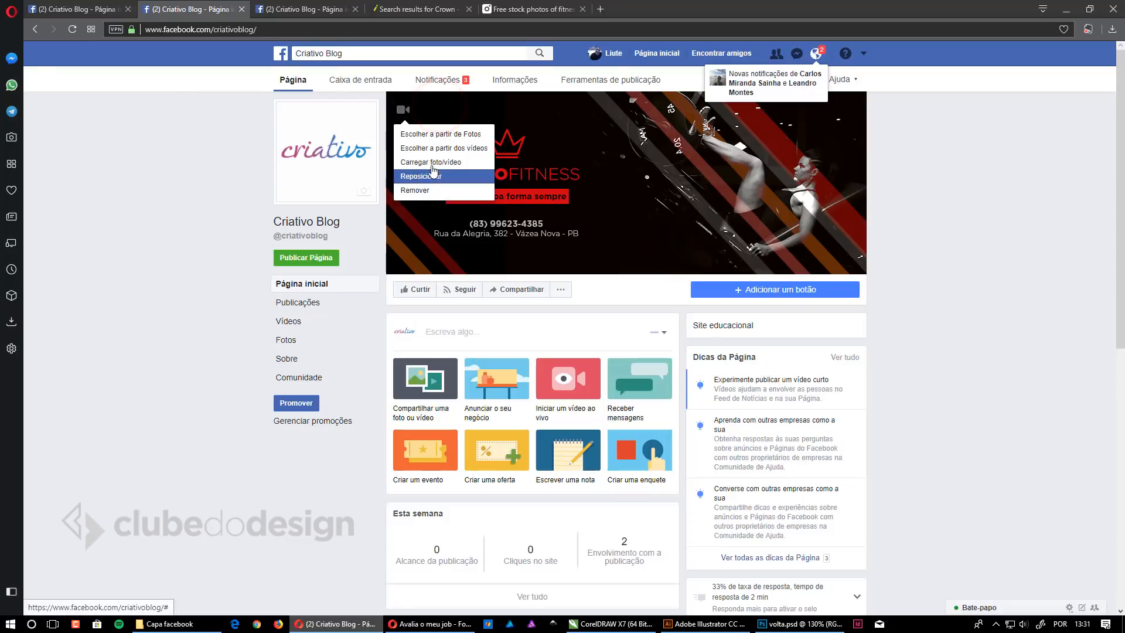
pyautogui.click(426, 163)
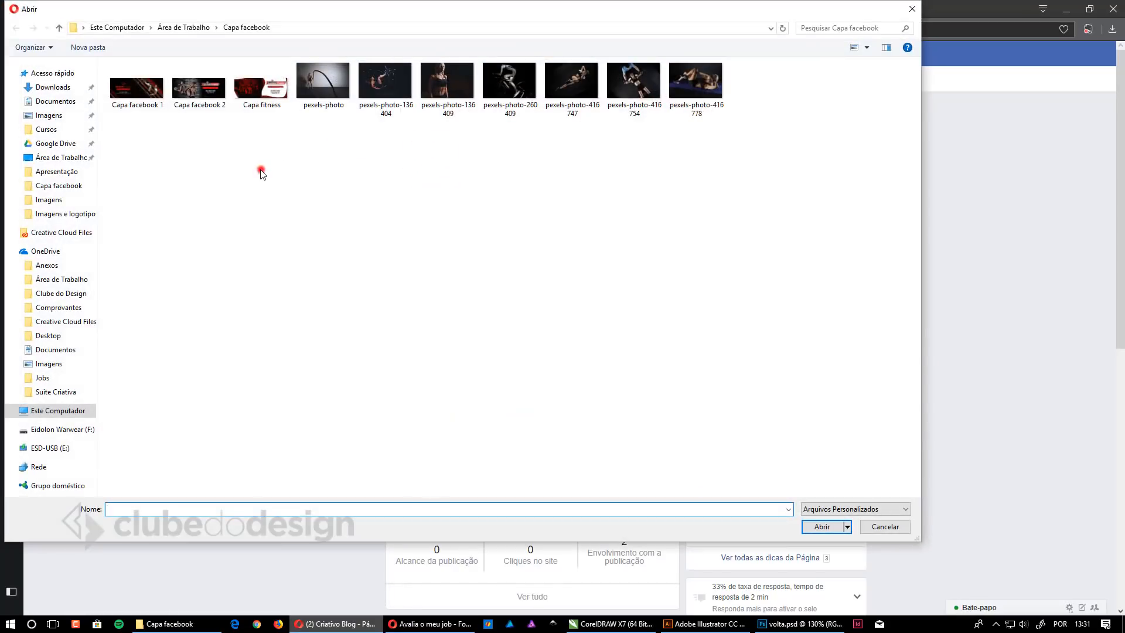
pyautogui.doubleClick(199, 88)
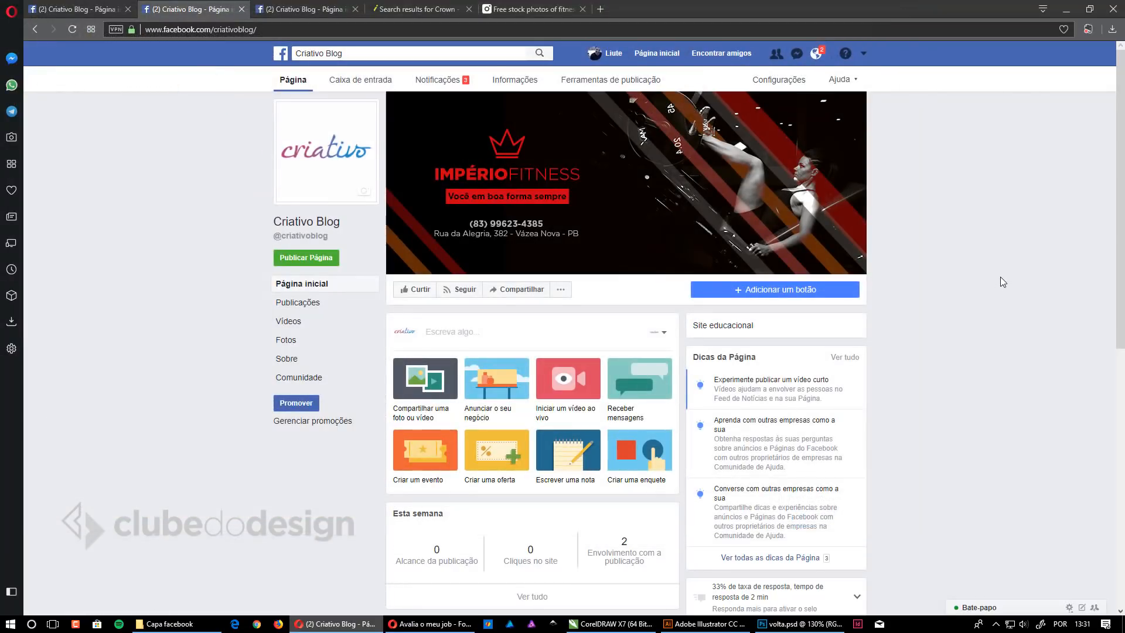
pyautogui.click(801, 262)
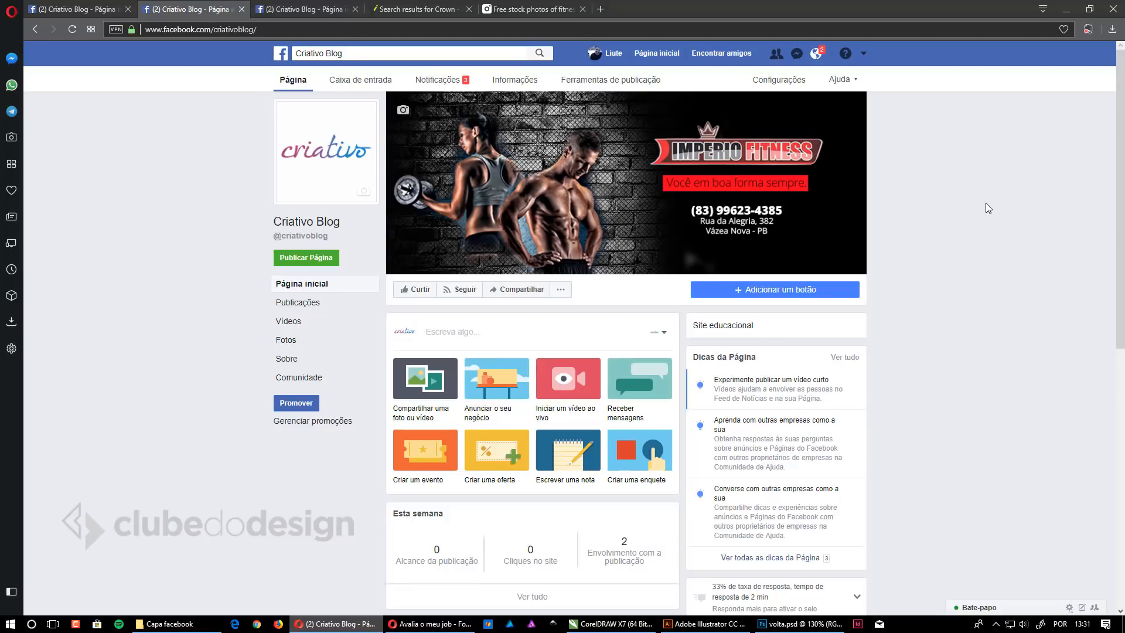
# Step: Compare the original red-and-white Imperio Fitness cover with the new brick-wall cover across the Facebook page tabs
pyautogui.click(107, 9)
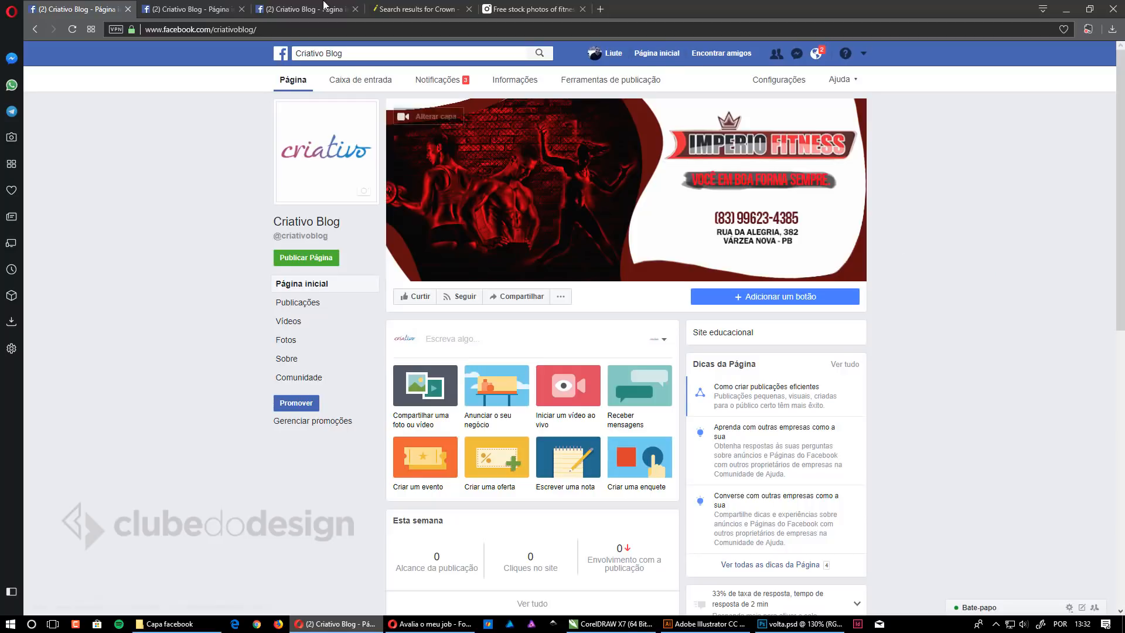
pyautogui.hotkey('ctrl', 'Tab')
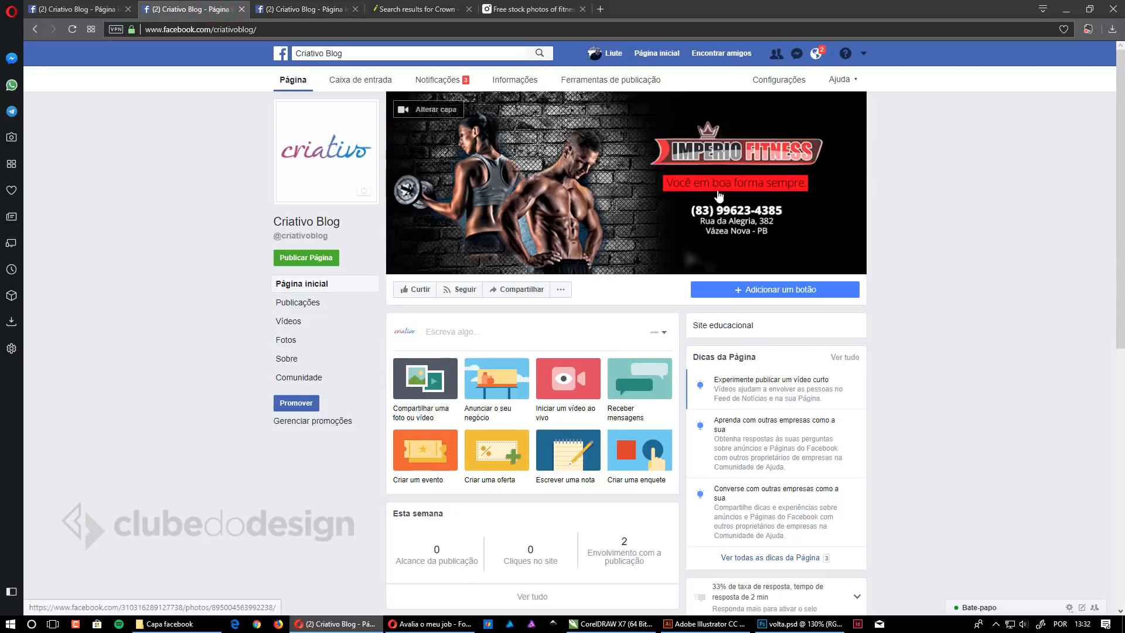
pyautogui.hotkey('ctrl', 'Tab')
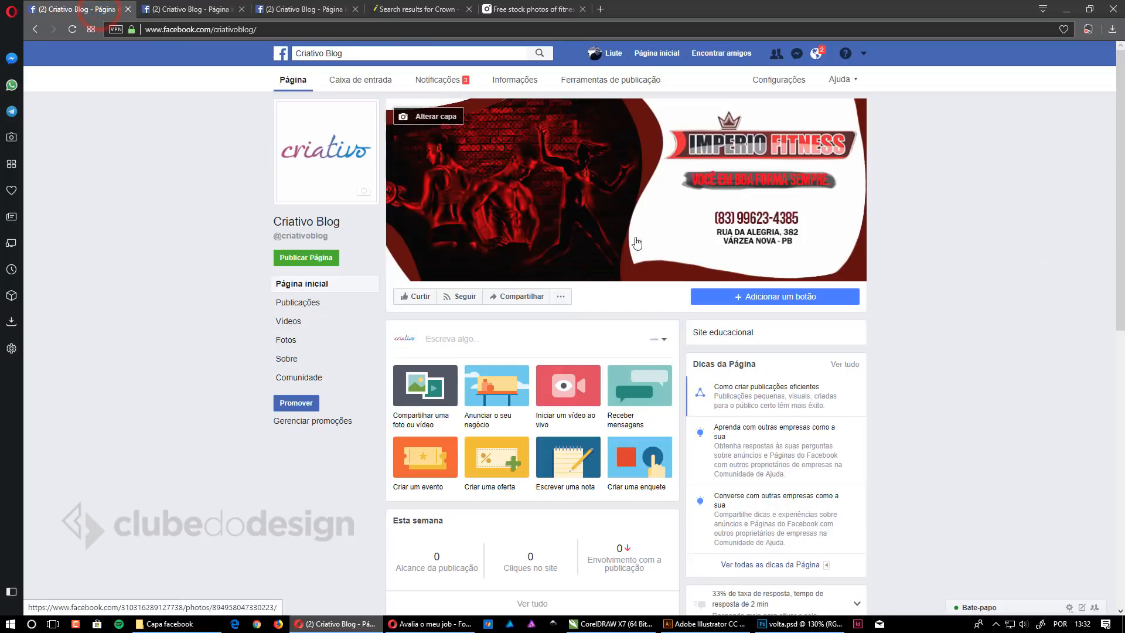
pyautogui.hotkey('ctrl', 'Tab')
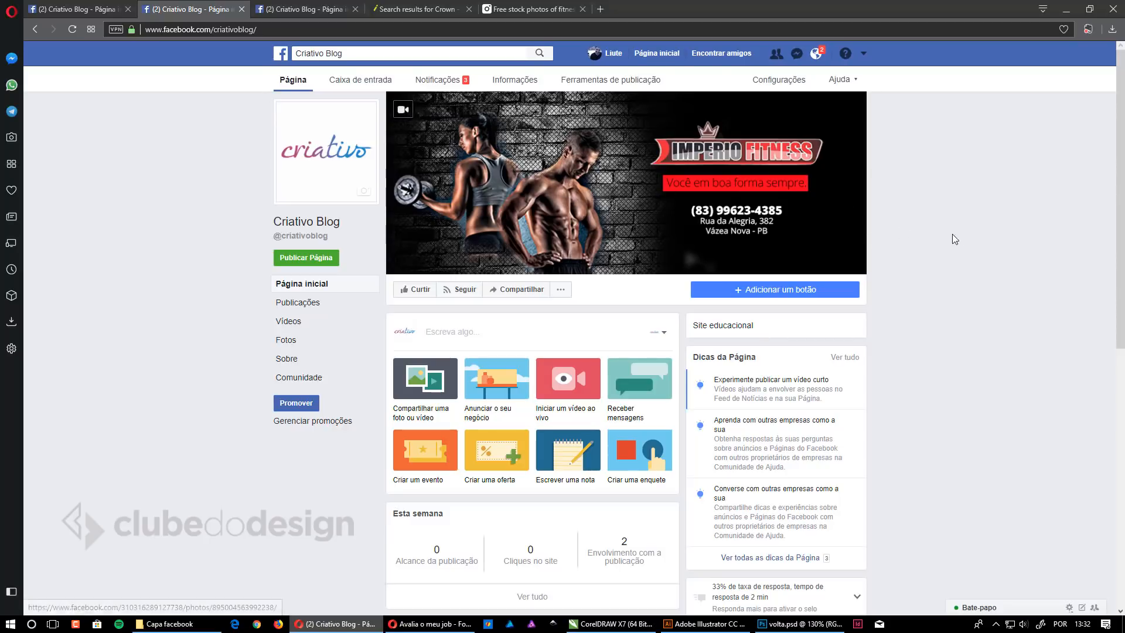
pyautogui.click(78, 10)
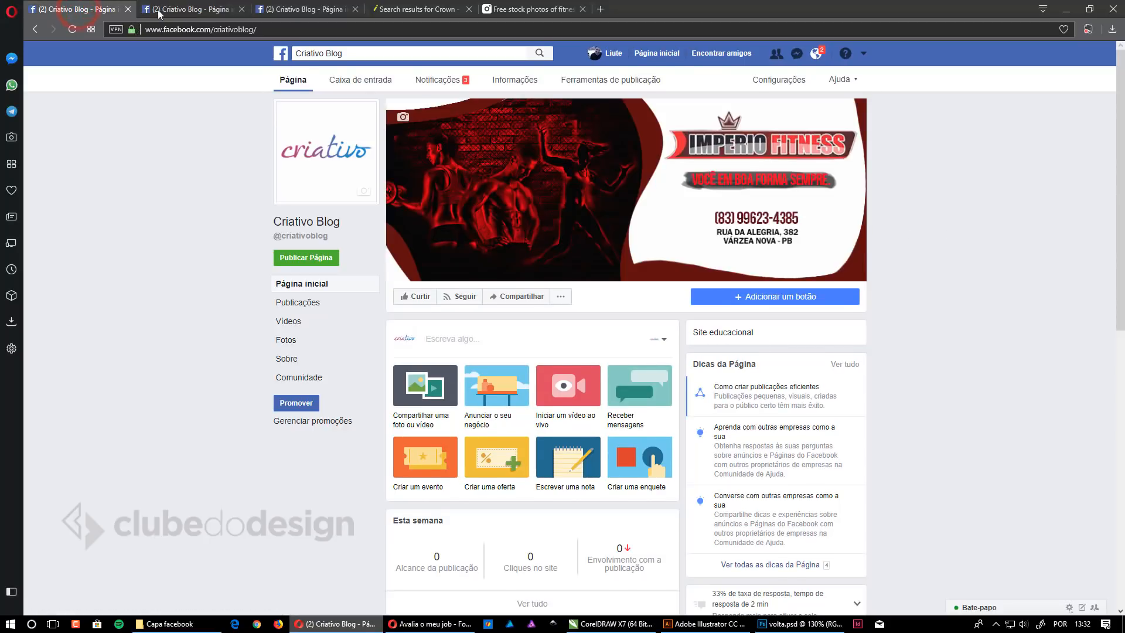
pyautogui.click(159, 11)
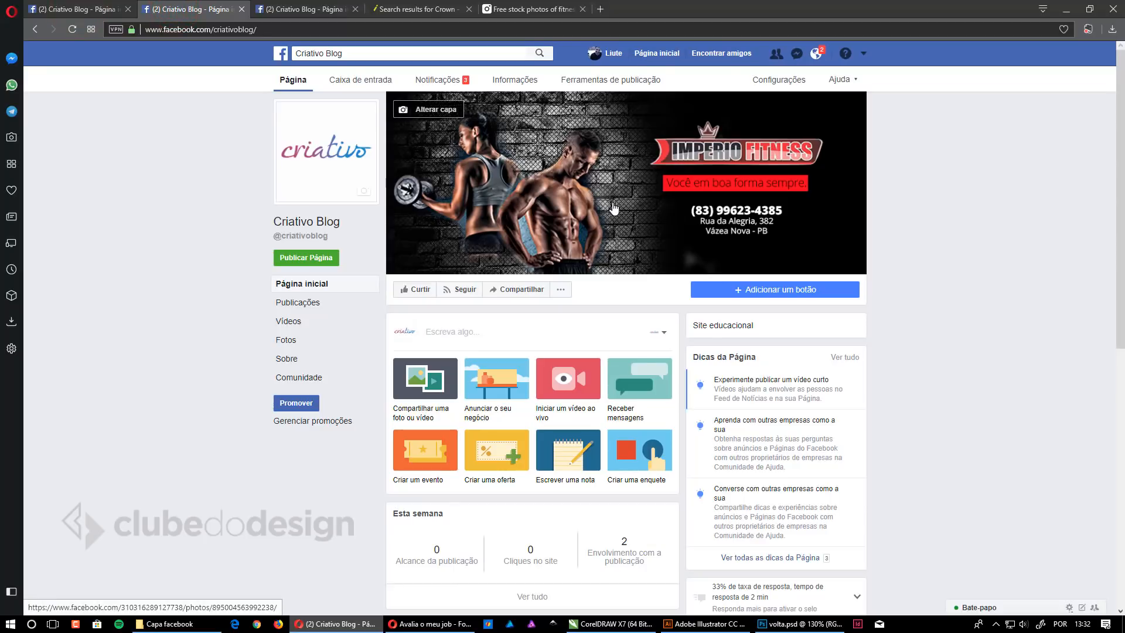
pyautogui.click(936, 215)
pyautogui.scroll(-2, 934, 217)
pyautogui.scroll(2, 934, 217)
pyautogui.hotkey('ctrl', 'Tab')
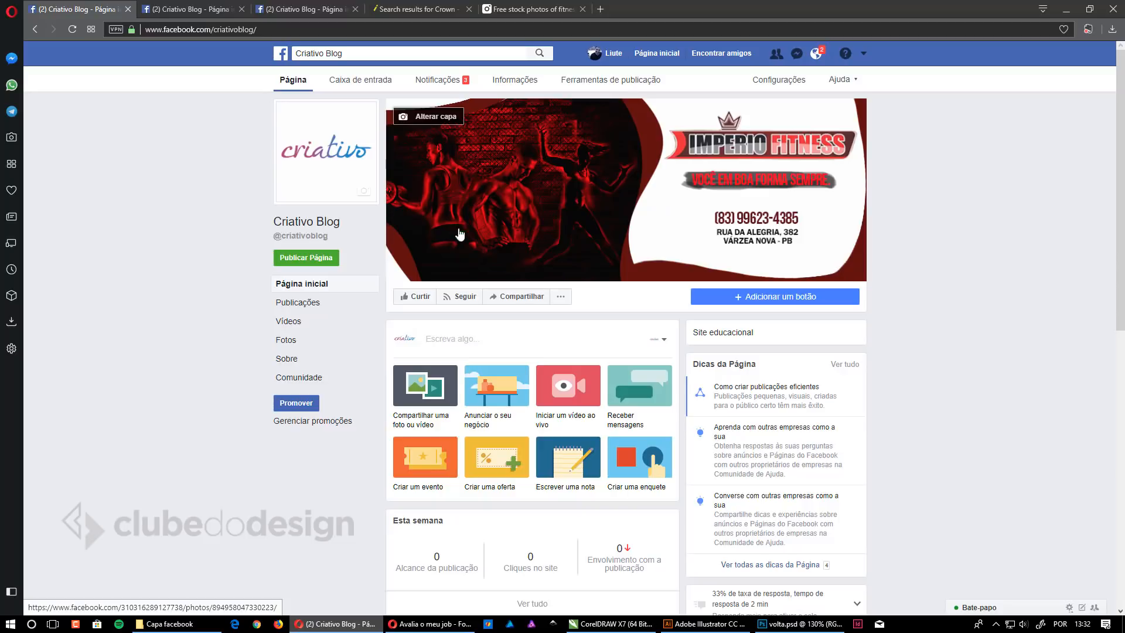
pyautogui.hotkey('ctrl', 'Tab')
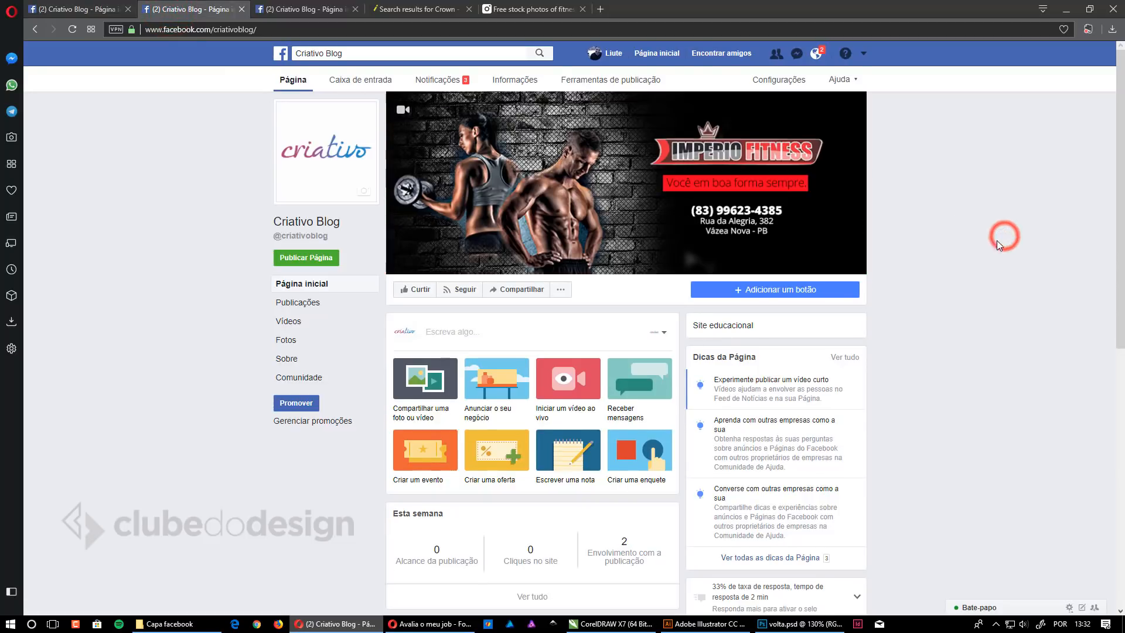
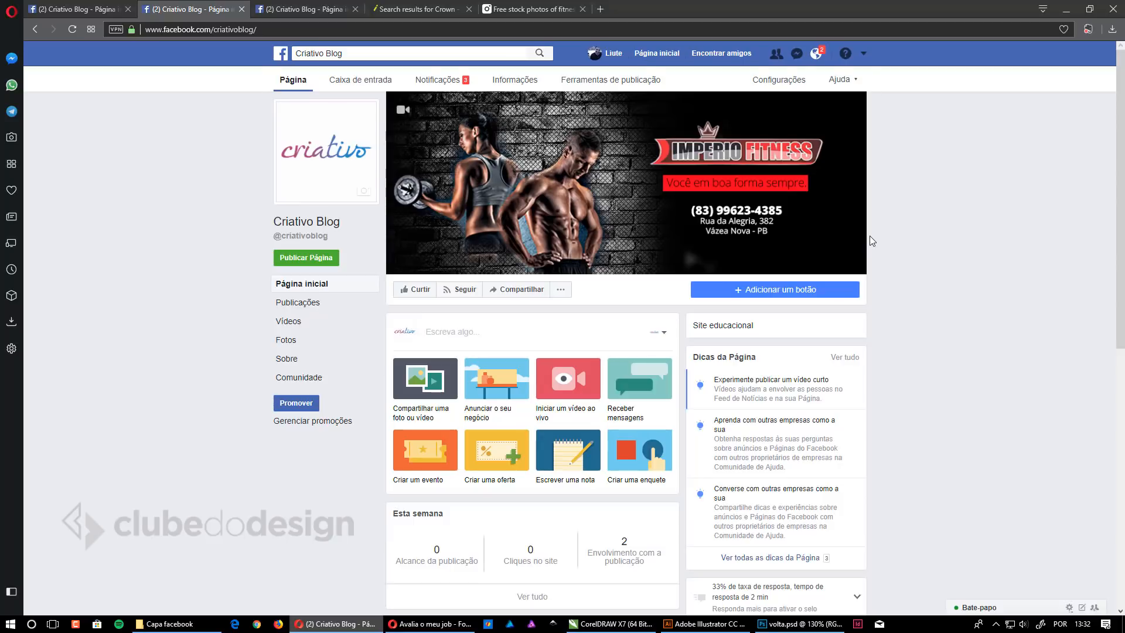
# Step: View the diagonal-stripe Império Fitness cover in the third Facebook page tab
pyautogui.hotkey('ctrl', 'Tab')
pyautogui.click(1017, 269)
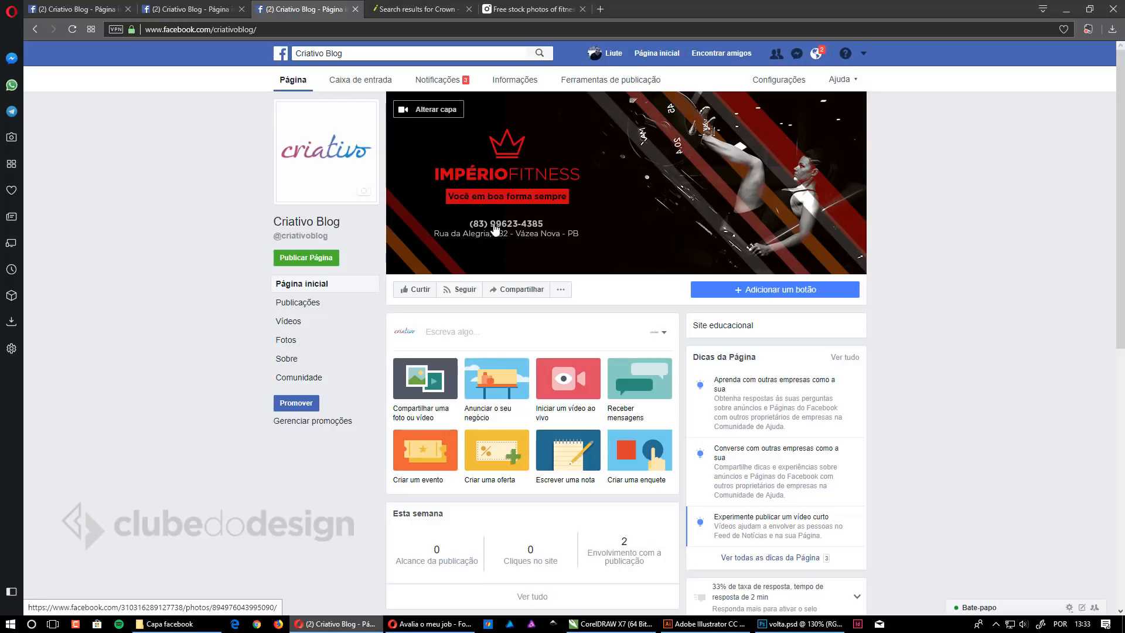
pyautogui.click(1008, 274)
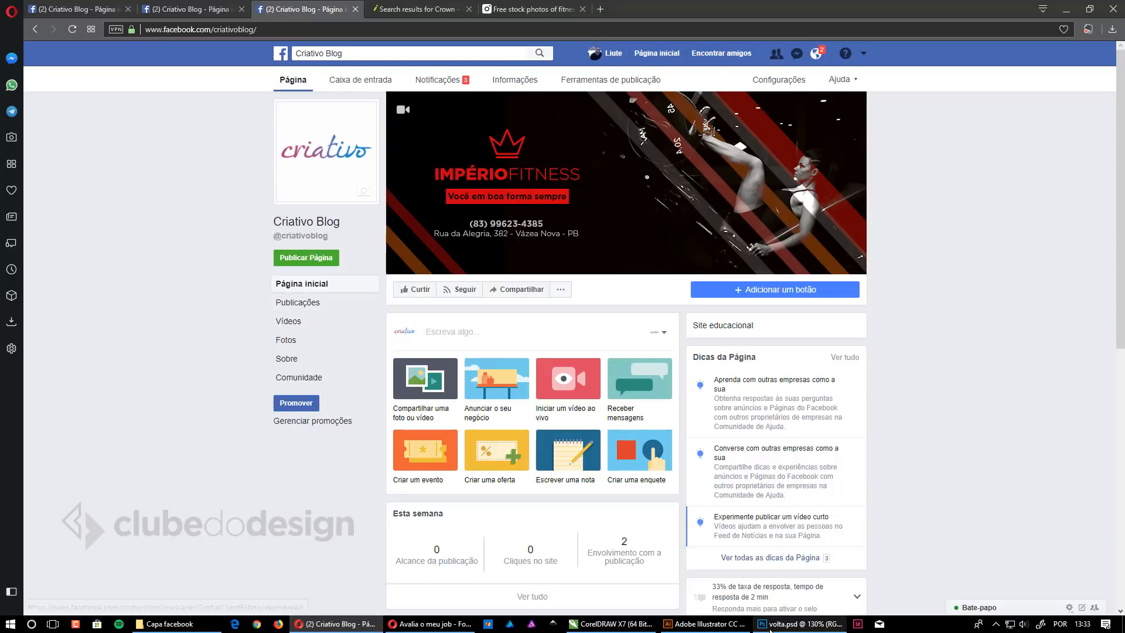
# Step: Switch to Photoshop and review the Capa facebook 1.psd artboard at 100%, then the volta.psd banner
pyautogui.click(800, 624)
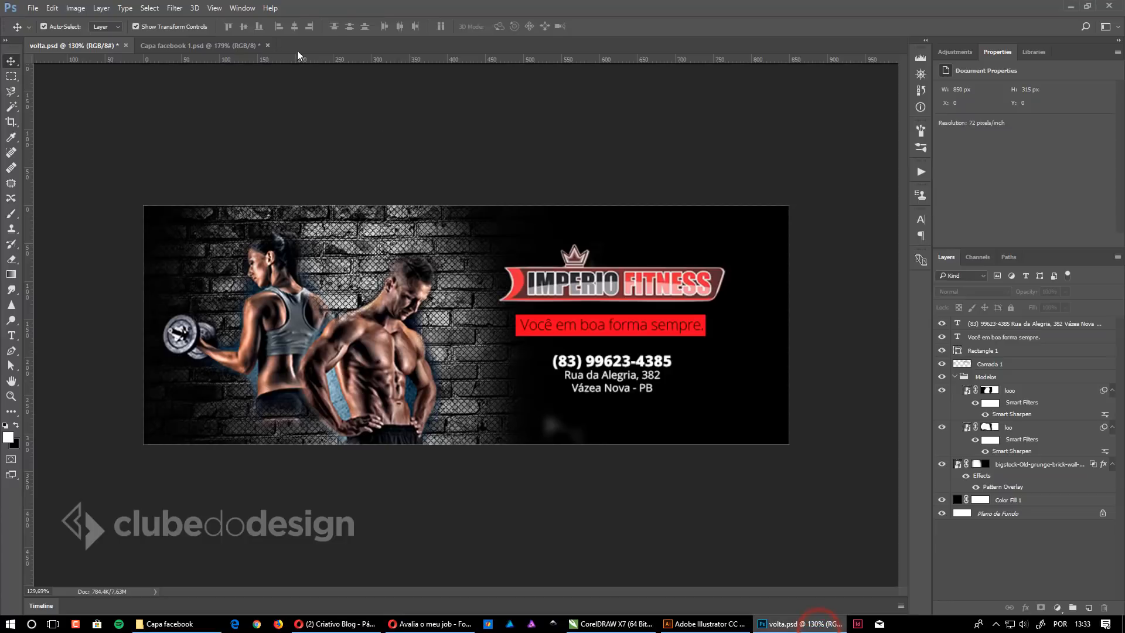
pyautogui.click(201, 45)
pyautogui.click(564, 123)
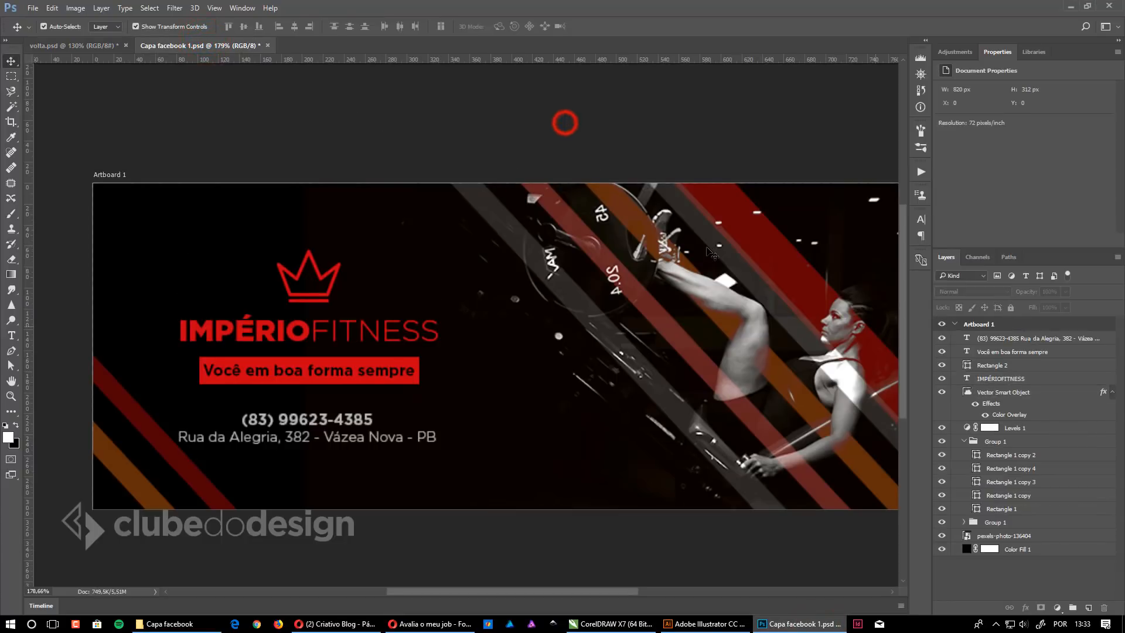
pyautogui.keyDown('alt'); pyautogui.click(621, 279); pyautogui.keyUp('alt')
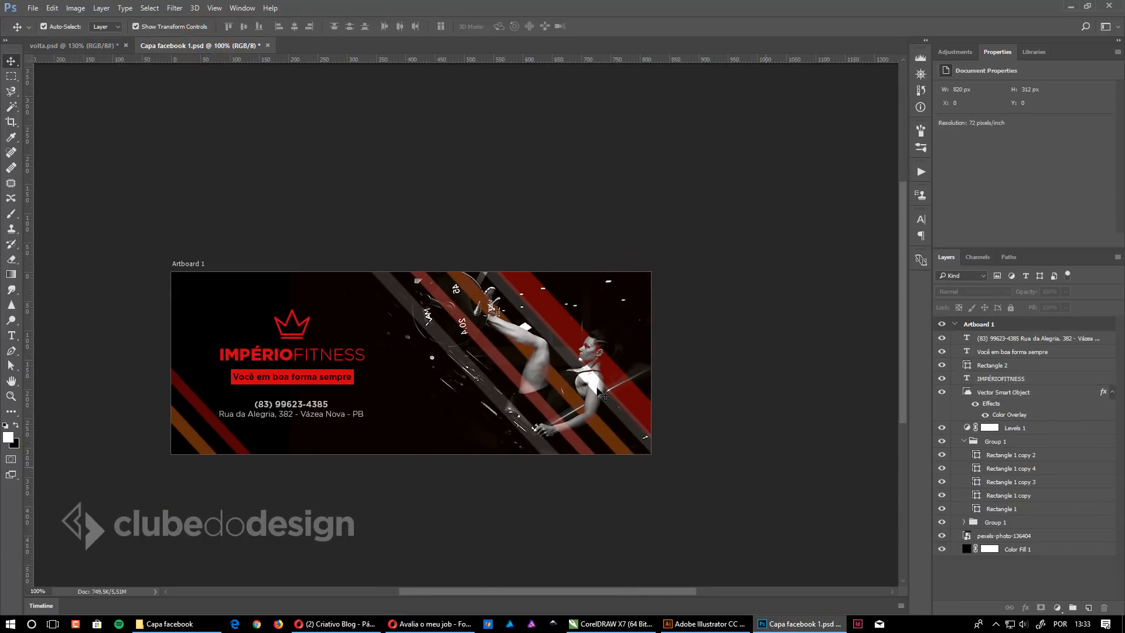
pyautogui.click(550, 202)
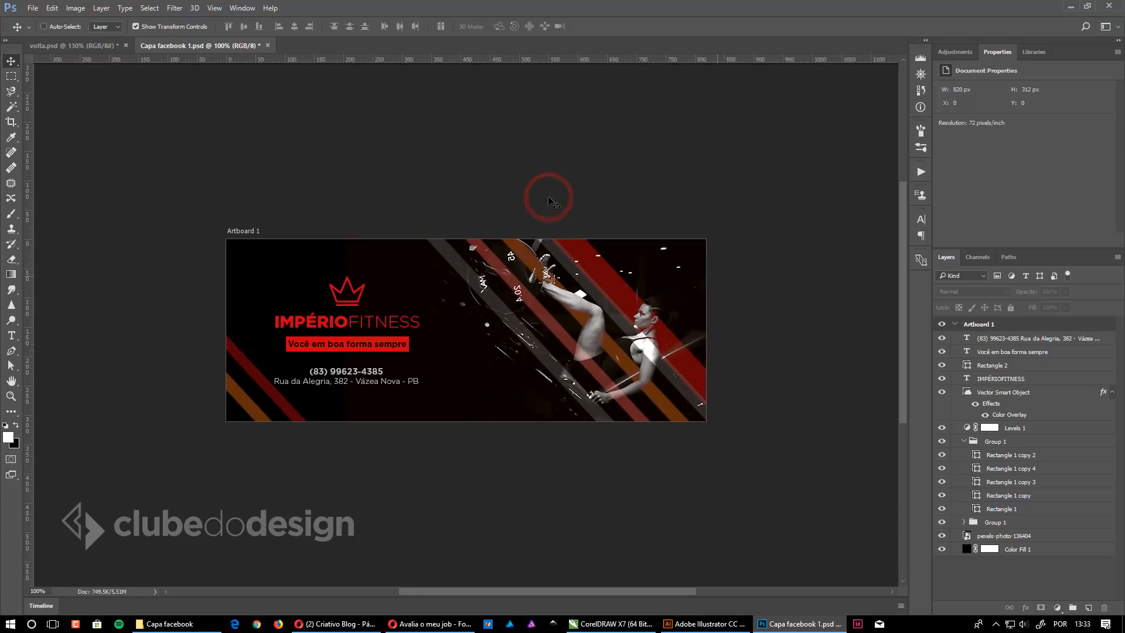
pyautogui.click(818, 237)
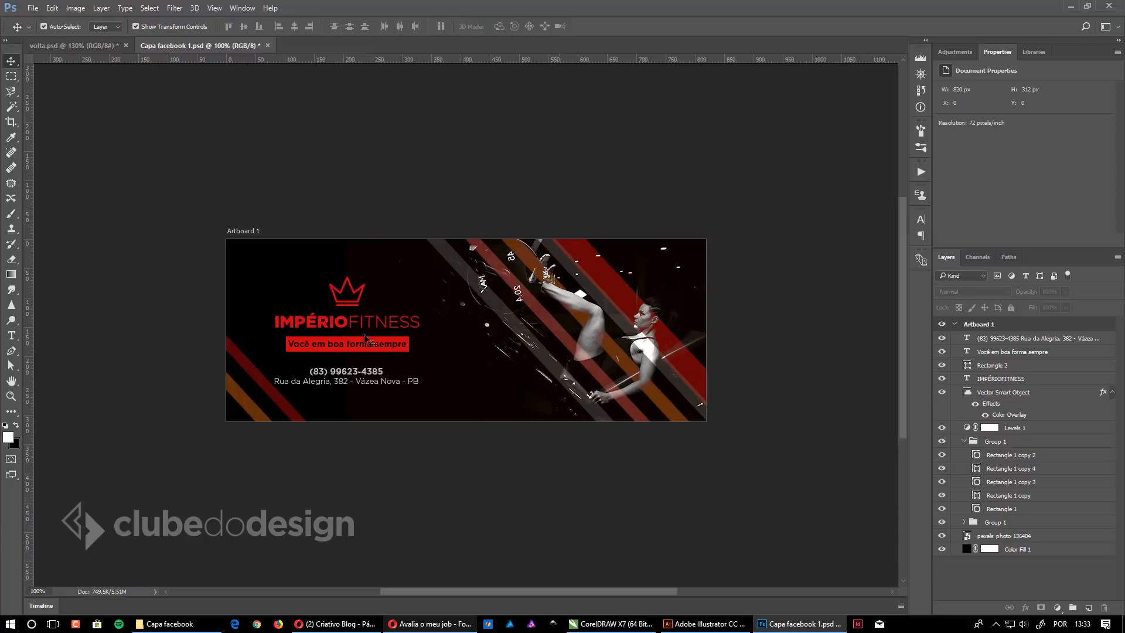
pyautogui.click(79, 46)
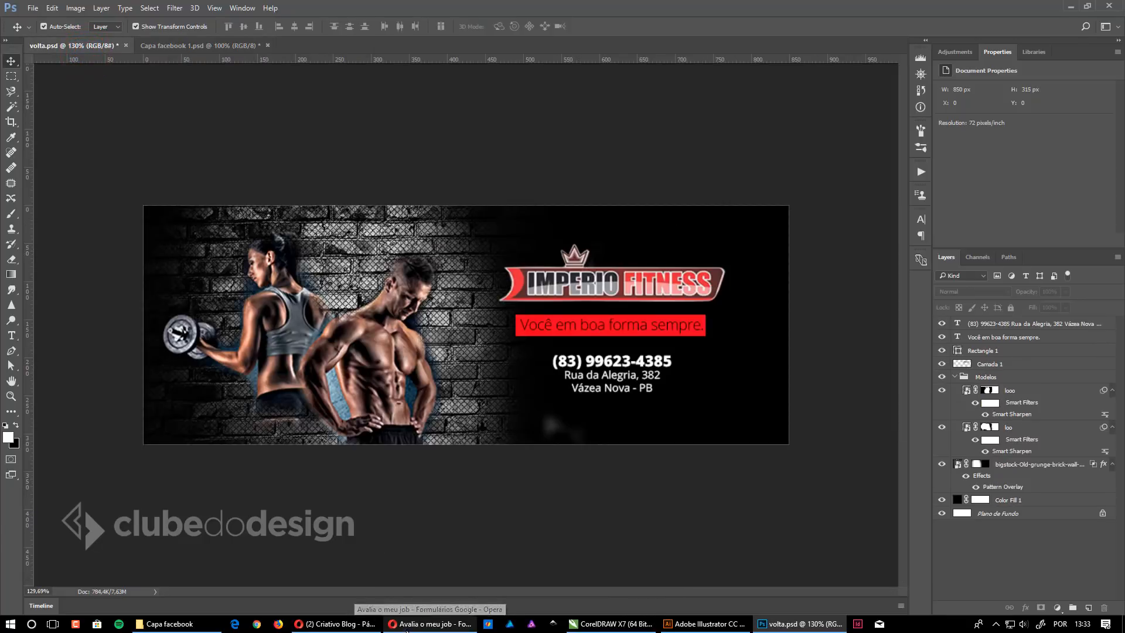
# Step: Switch to Opera and examine Flaticon's crown results and the Royal crown outline for a prince icon's download formats
pyautogui.click(360, 624)
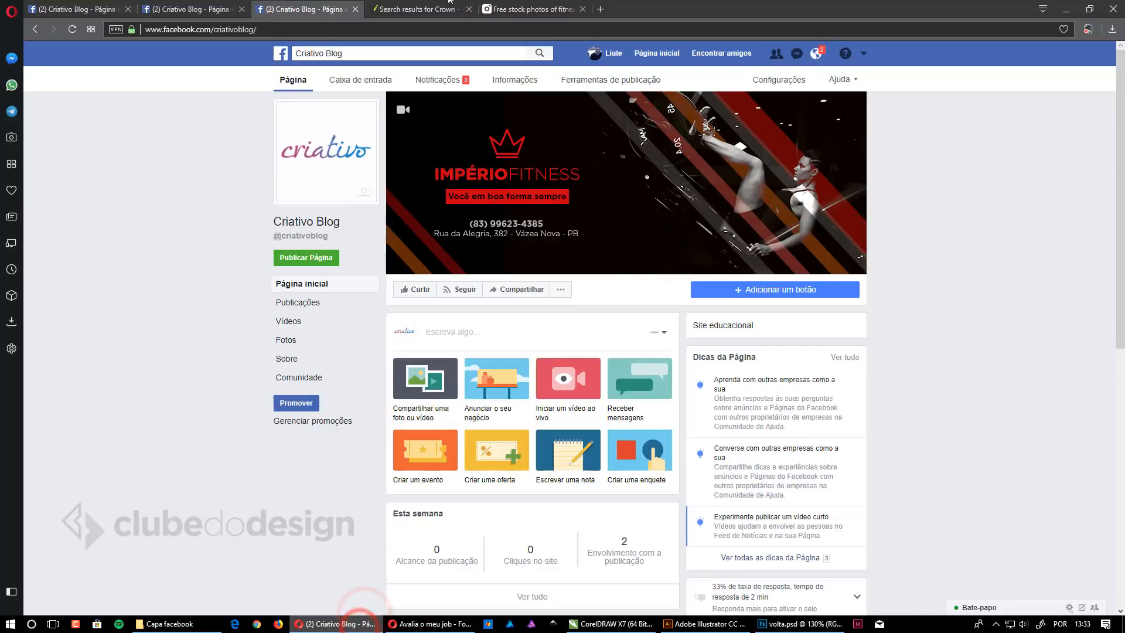
pyautogui.click(418, 8)
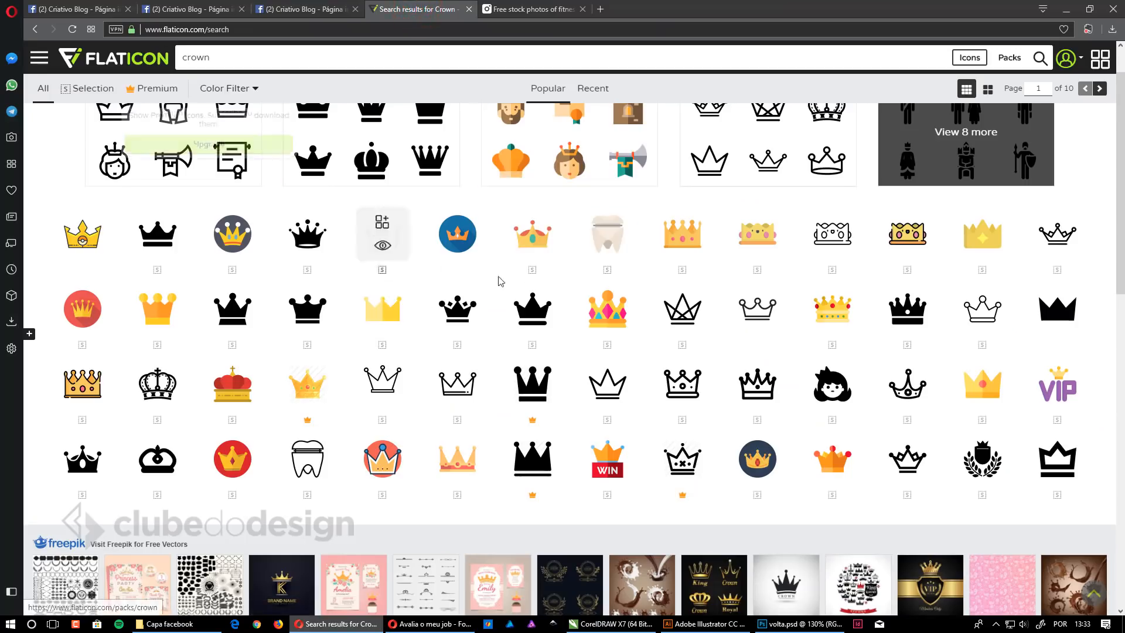
pyautogui.scroll(-1, 642, 294)
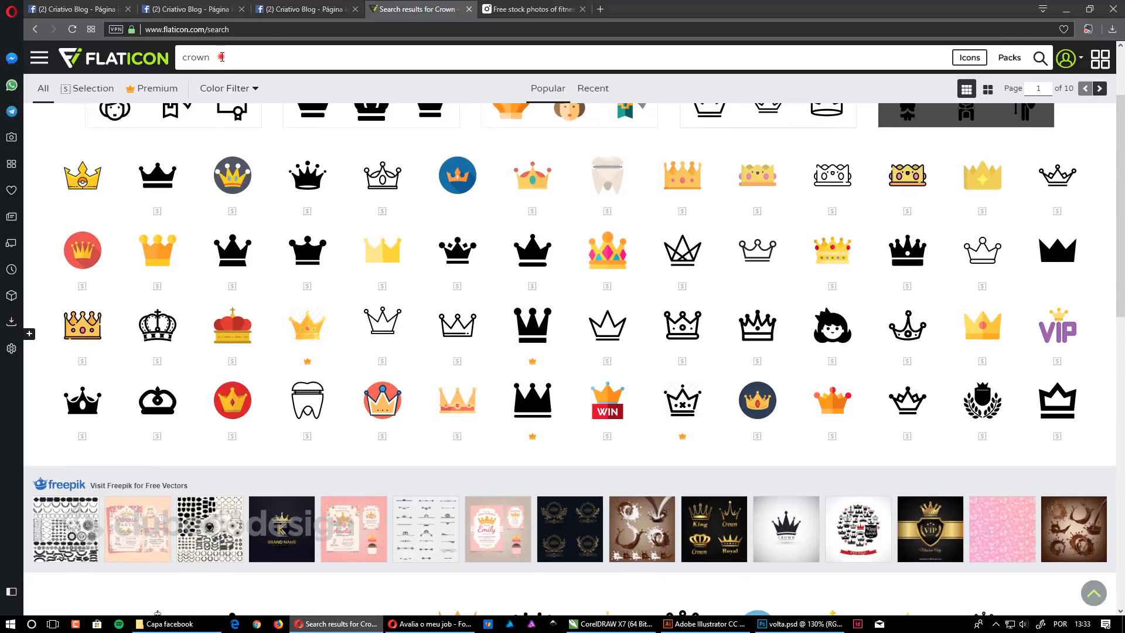
pyautogui.moveTo(222, 57); pyautogui.dragTo(192, 57)
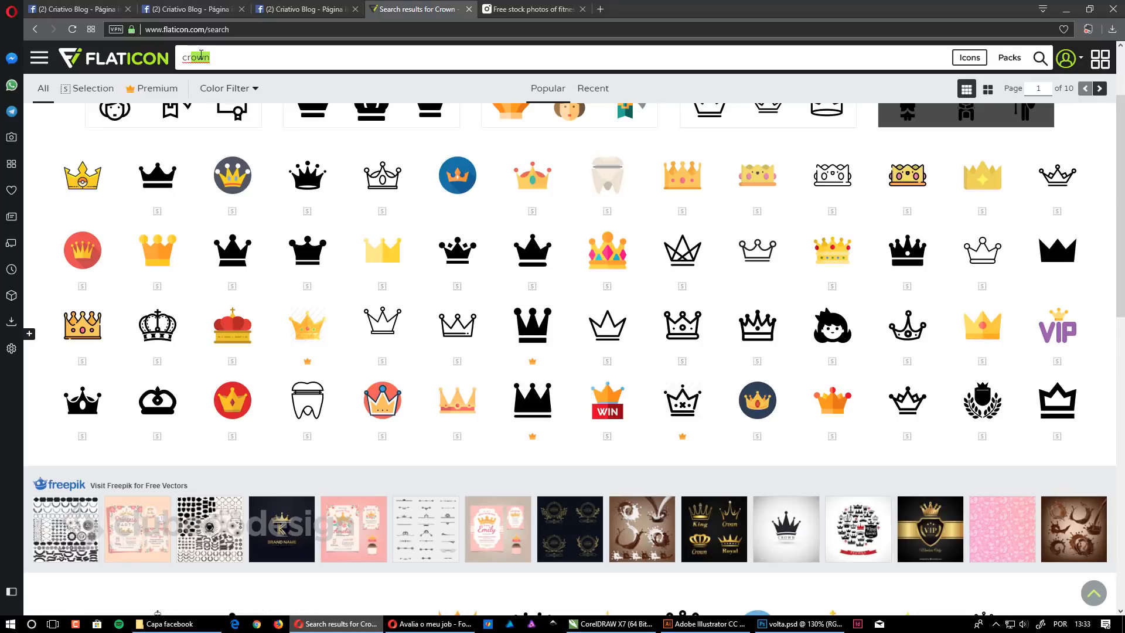
pyautogui.click(220, 56)
pyautogui.click(212, 57)
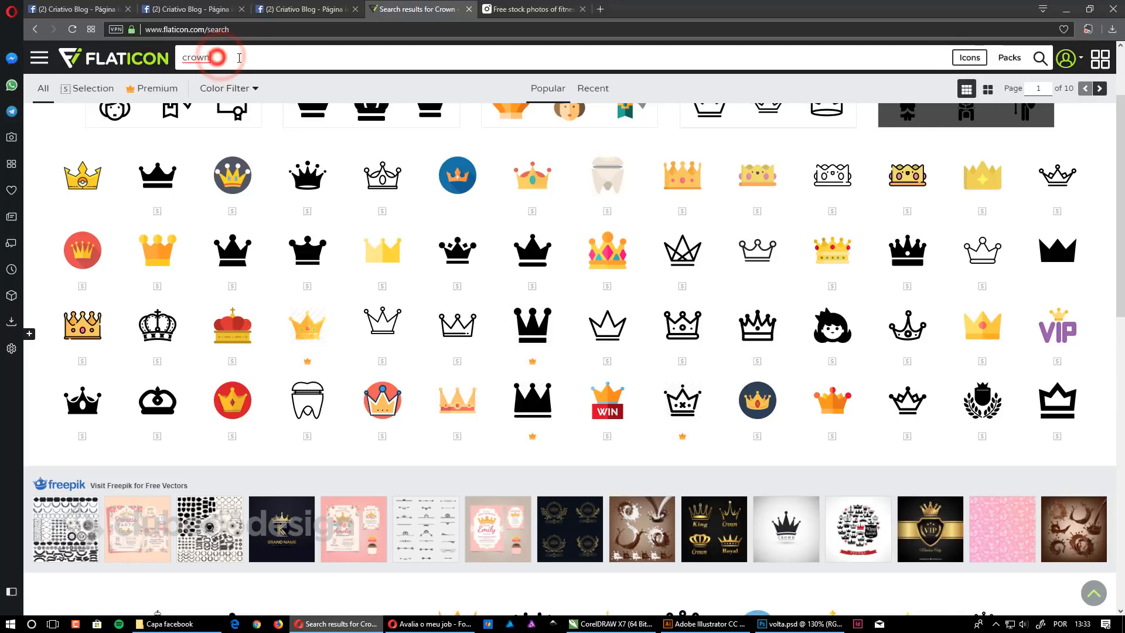
pyautogui.moveTo(604, 340)
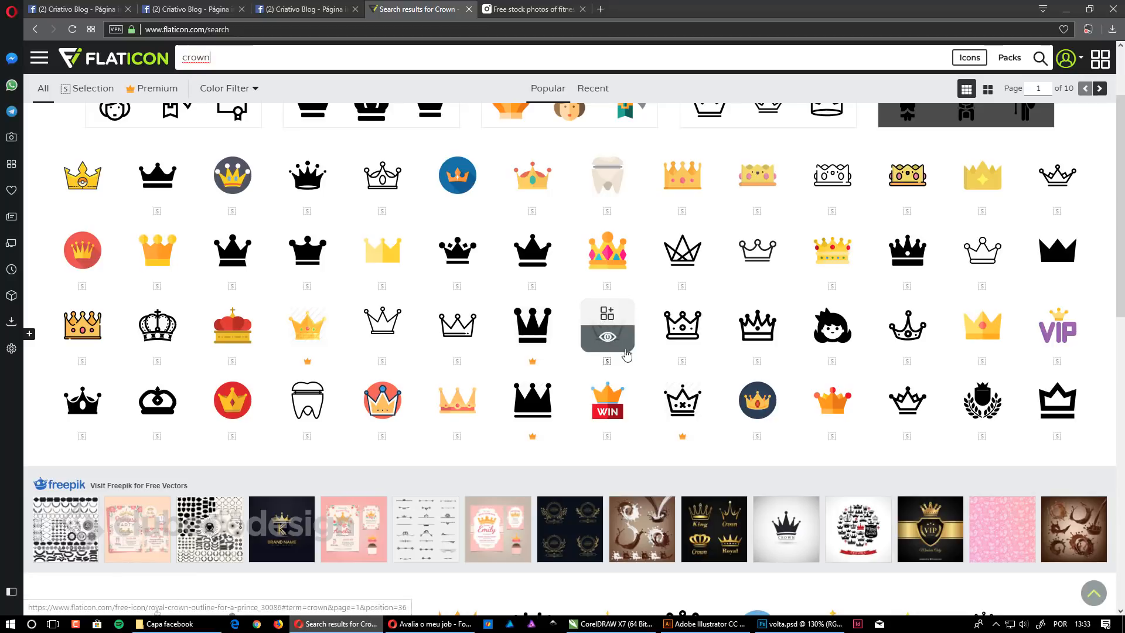
pyautogui.click(612, 344)
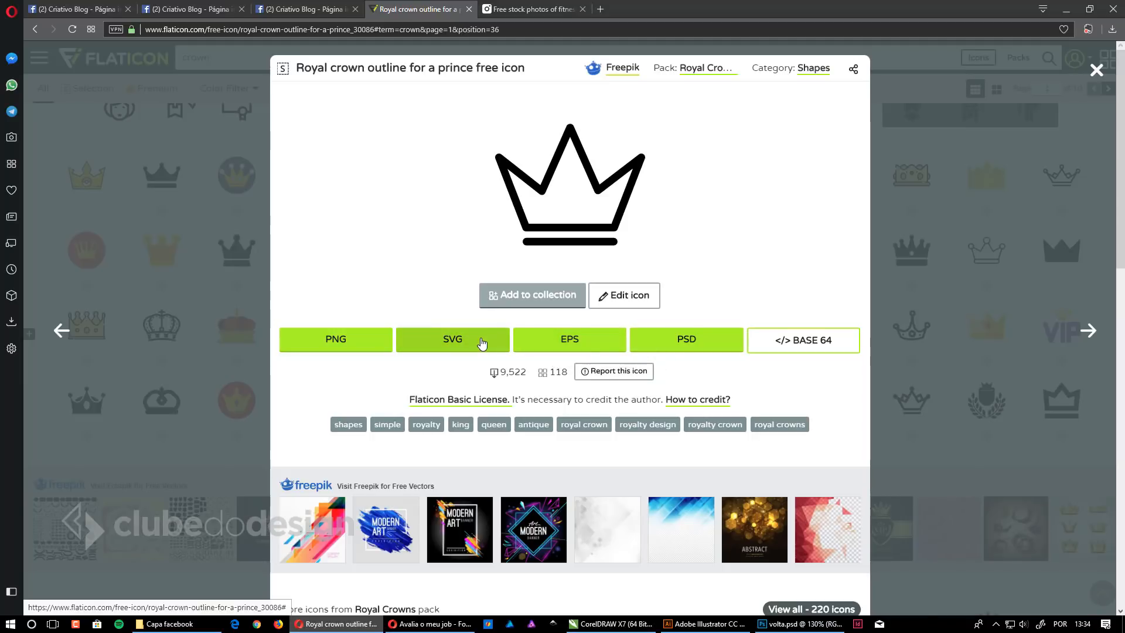
pyautogui.click(1097, 70)
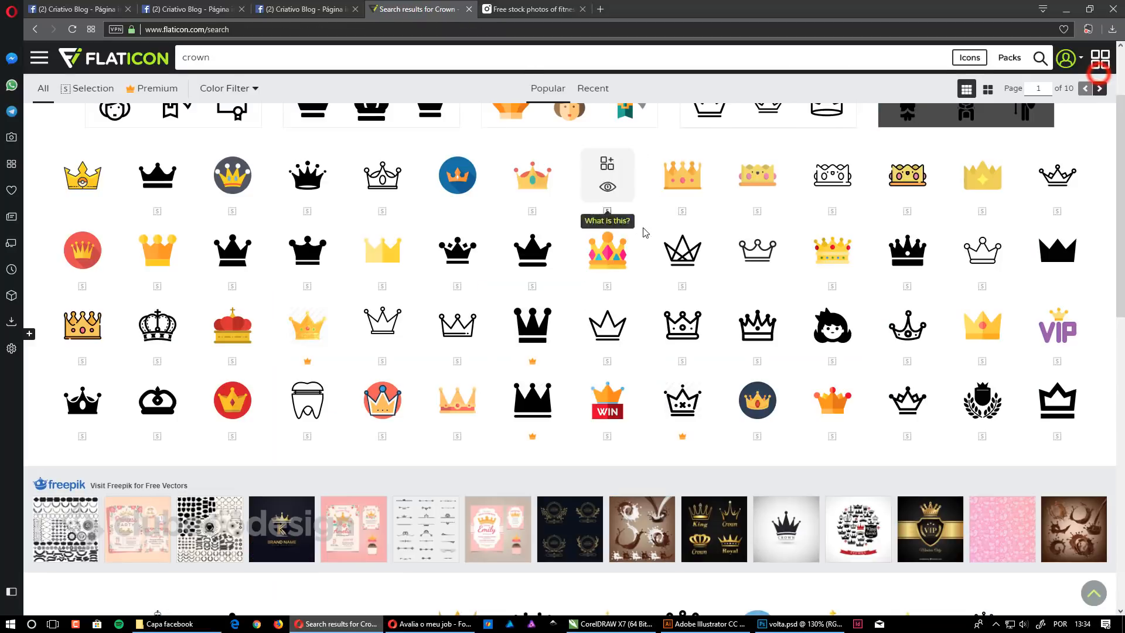
# Step: Switch to the Pexels tab and look through the photo results for fitness
pyautogui.click(524, 9)
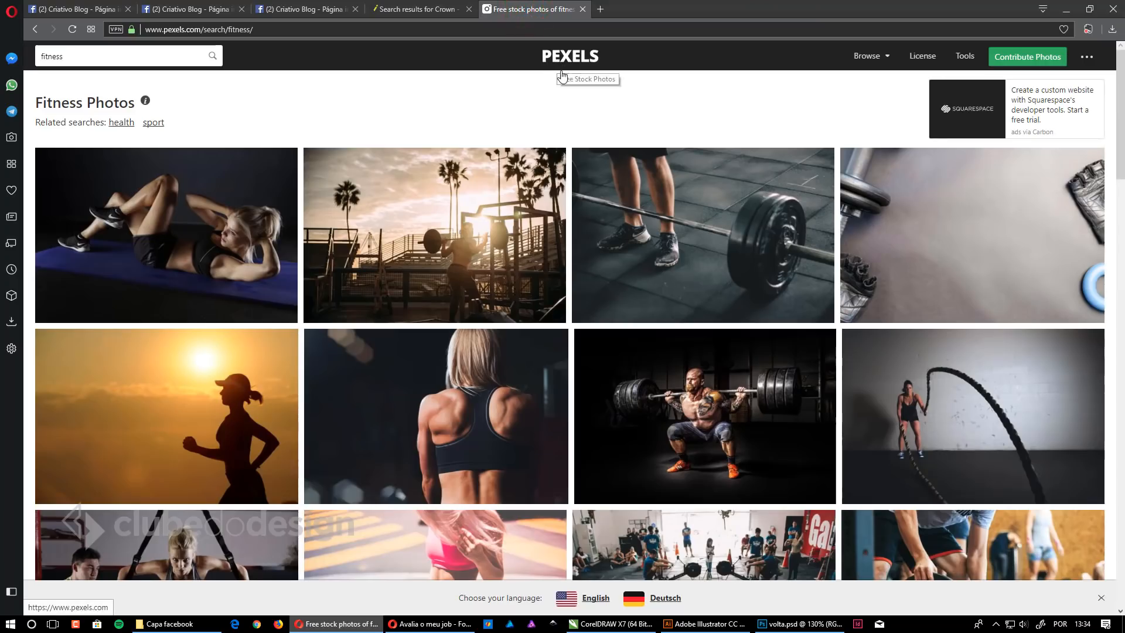
pyautogui.scroll(-5, 545, 229)
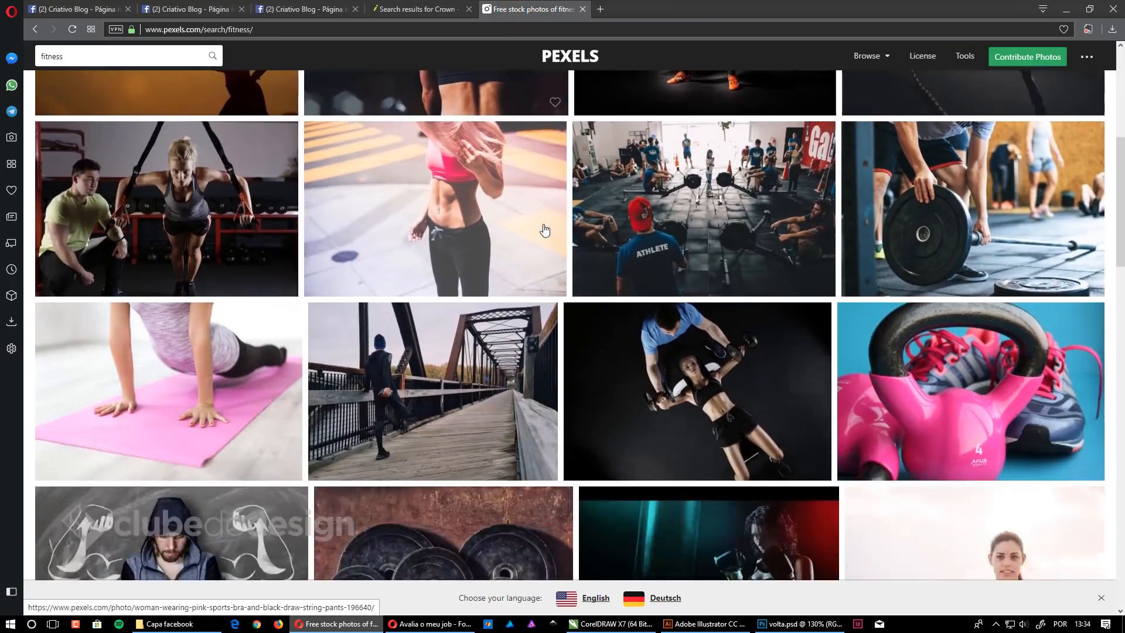
pyautogui.scroll(5, 545, 229)
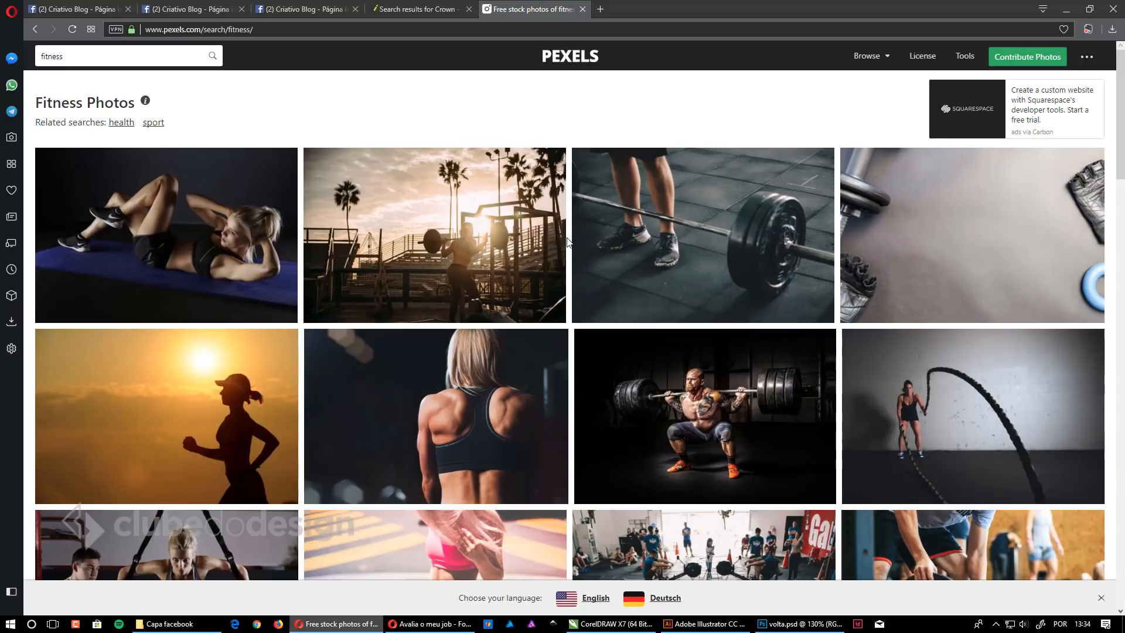
pyautogui.scroll(-10, 554, 276)
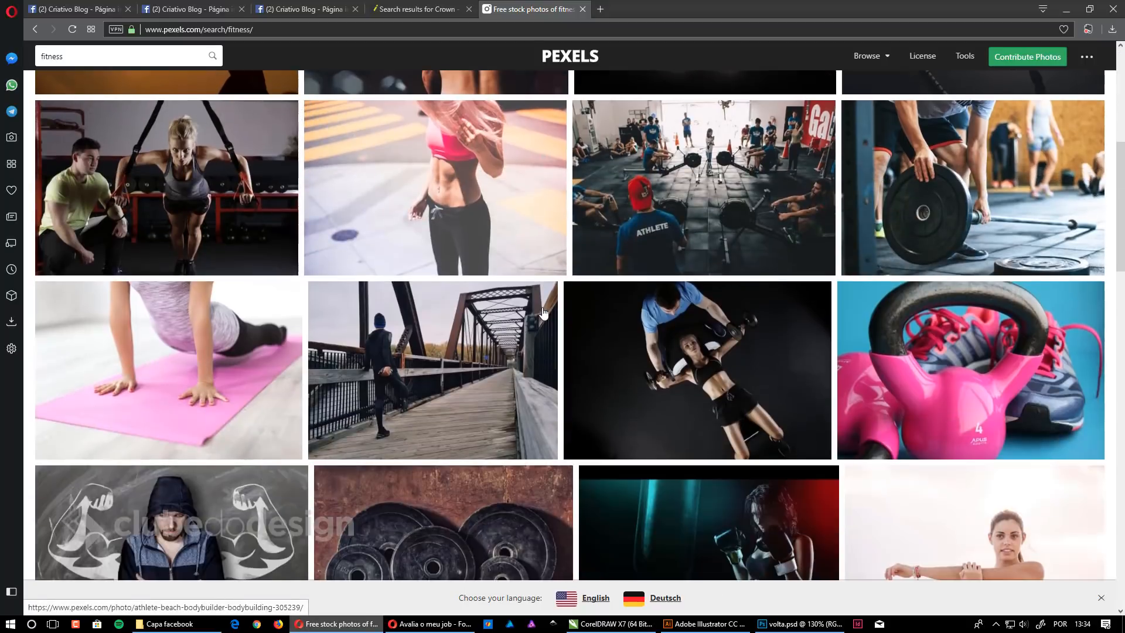
pyautogui.scroll(5, 542, 315)
pyautogui.scroll(5, 542, 315)
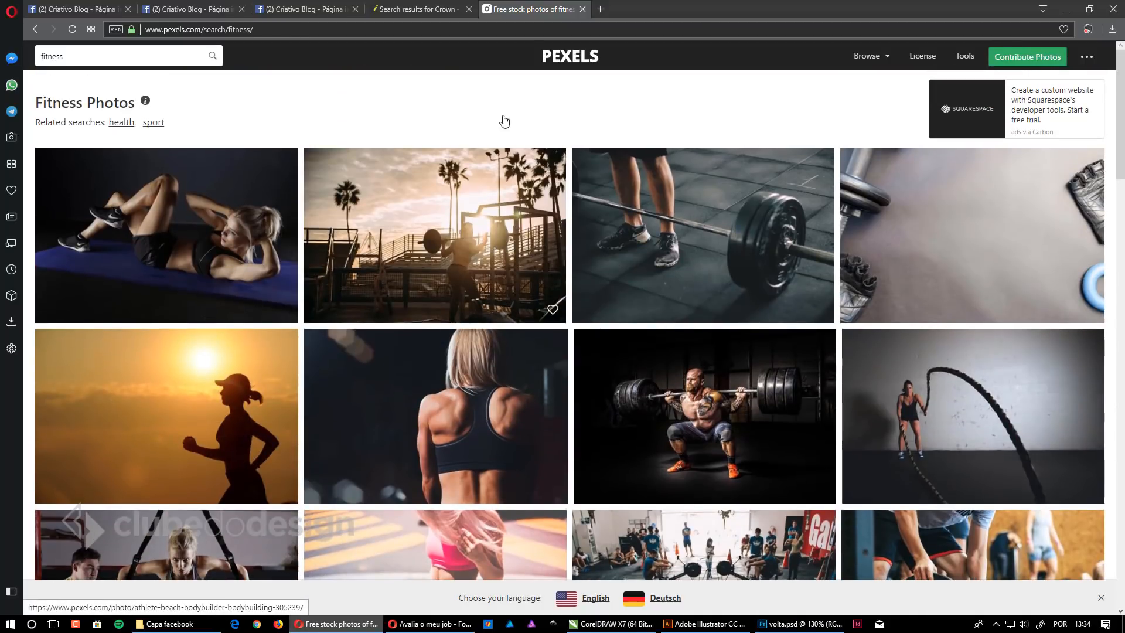
pyautogui.click(419, 9)
pyautogui.click(531, 9)
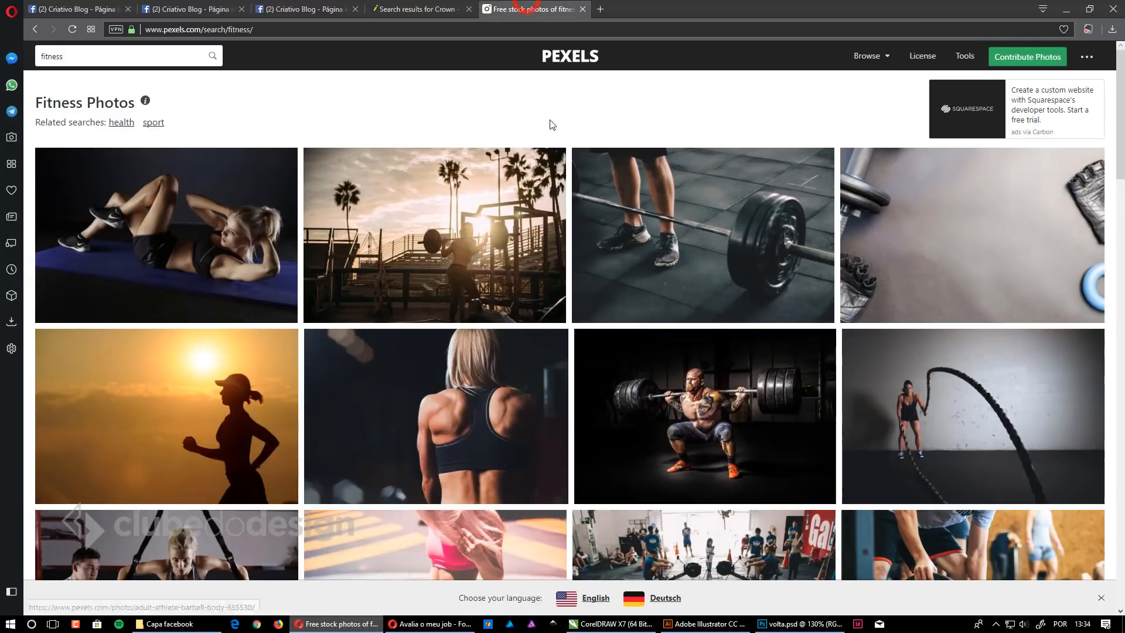
pyautogui.doubleClick(91, 56)
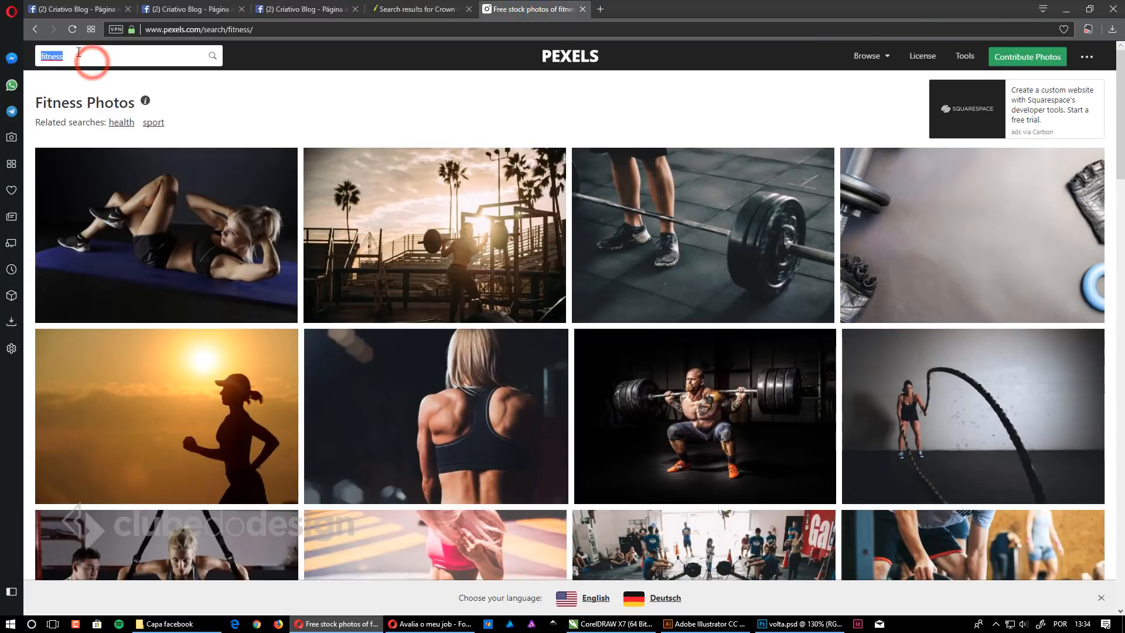
pyautogui.click(280, 86)
# Step: Examine the dark-background workout photos further down the Pexels results as candidates for the cover
pyautogui.scroll(-4, 727, 184)
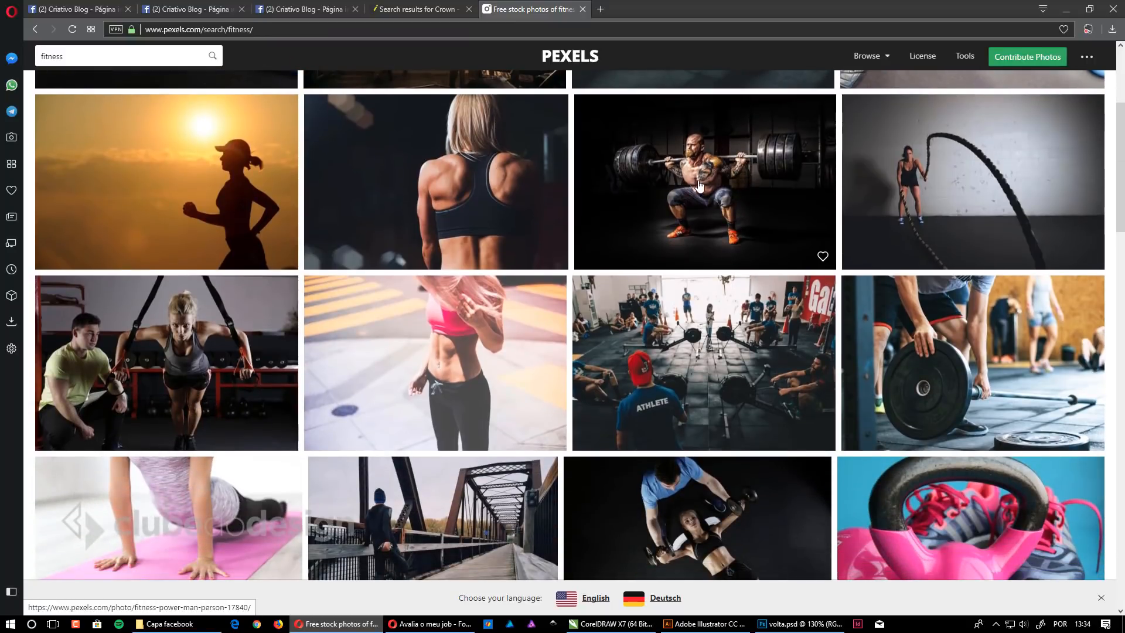
pyautogui.scroll(-9, 722, 197)
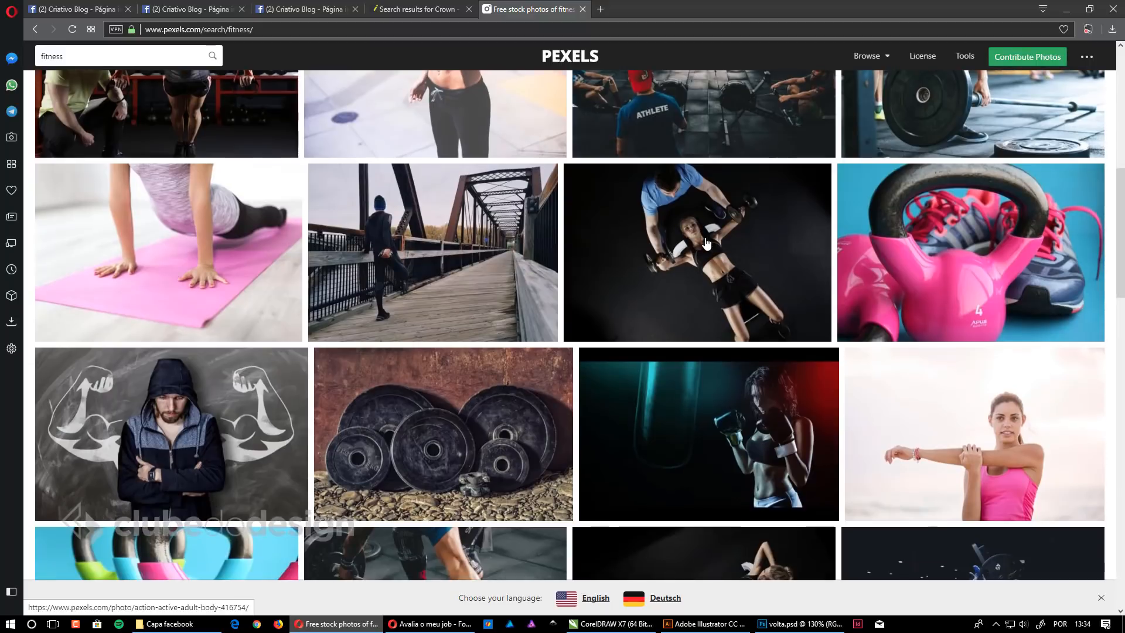
pyautogui.scroll(-3, 706, 243)
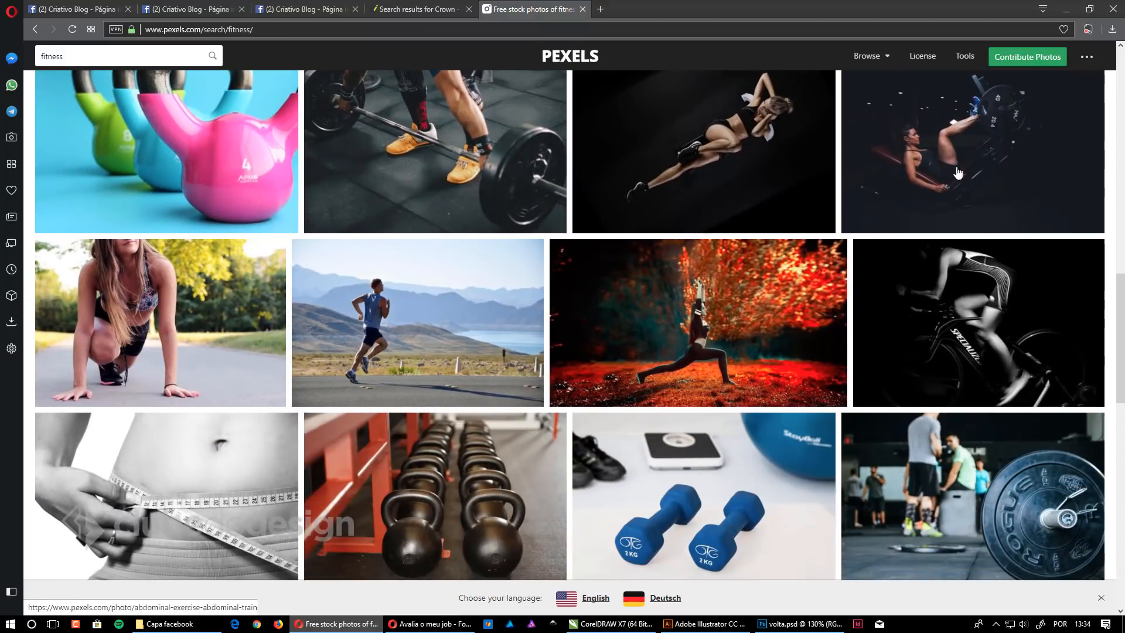
pyautogui.scroll(3, 960, 176)
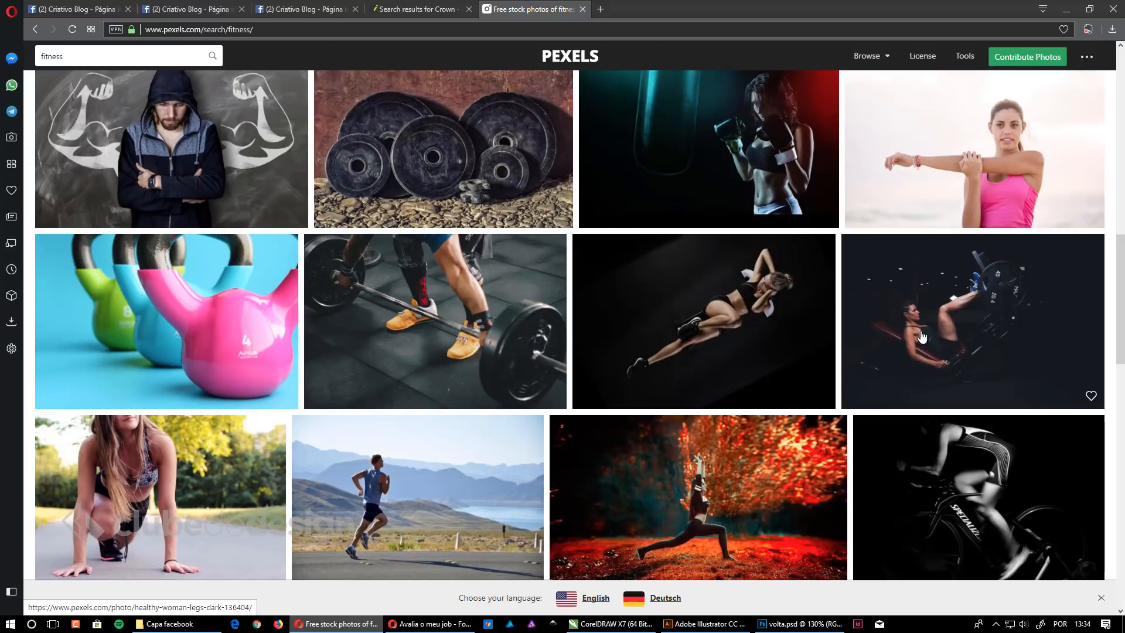
pyautogui.scroll(2, 991, 319)
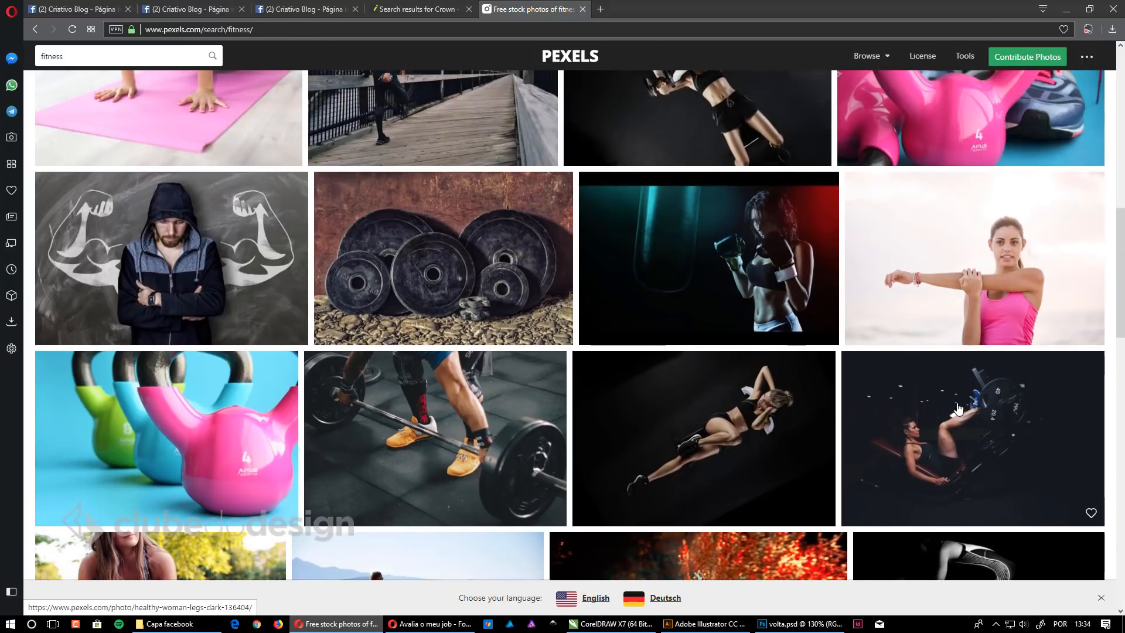
pyautogui.scroll(2, 959, 409)
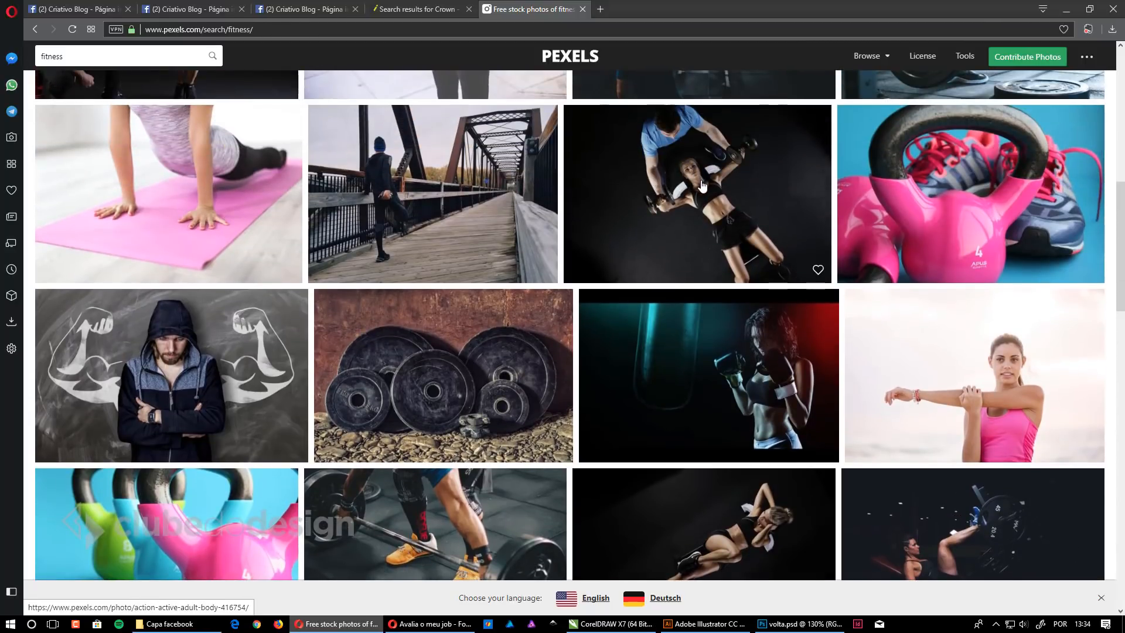
pyautogui.scroll(-4, 771, 371)
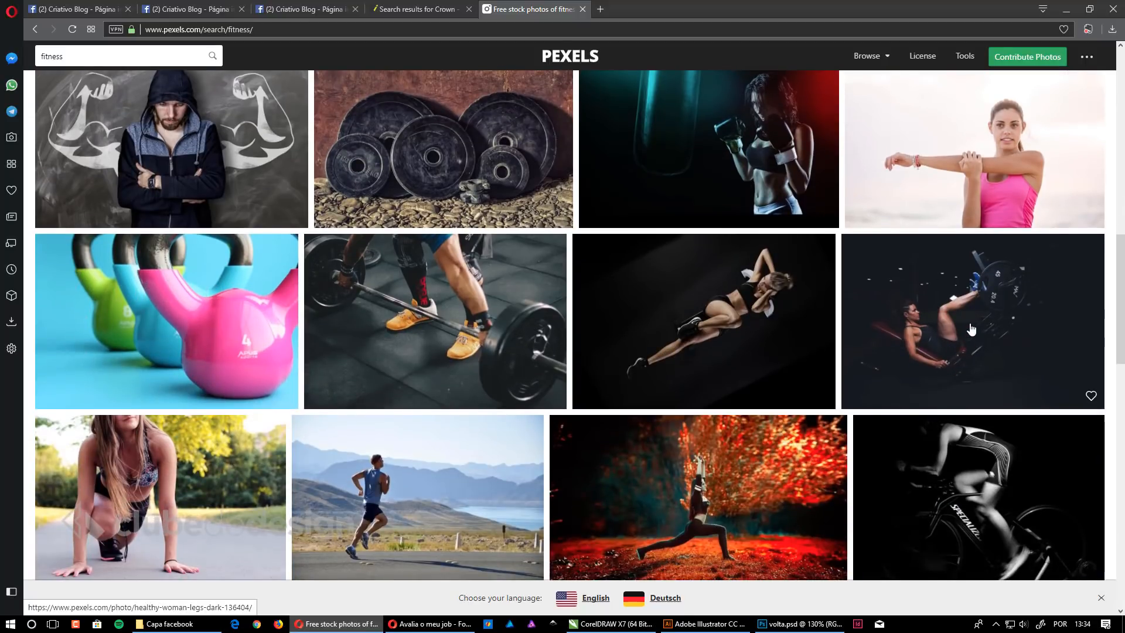
pyautogui.scroll(12, 971, 330)
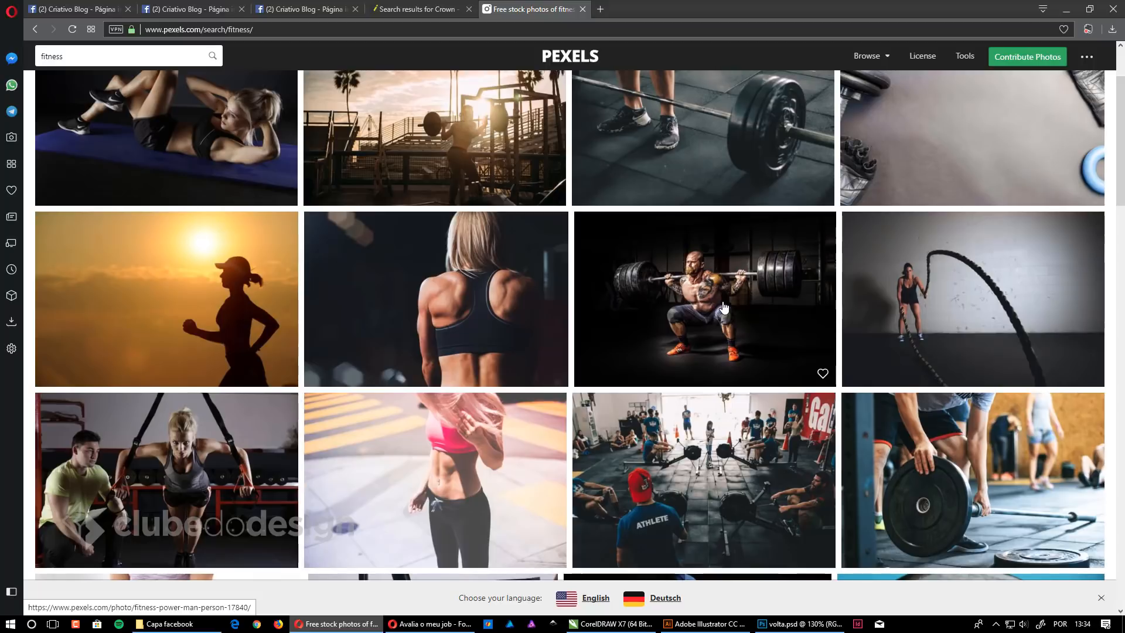
pyautogui.scroll(-13, 724, 307)
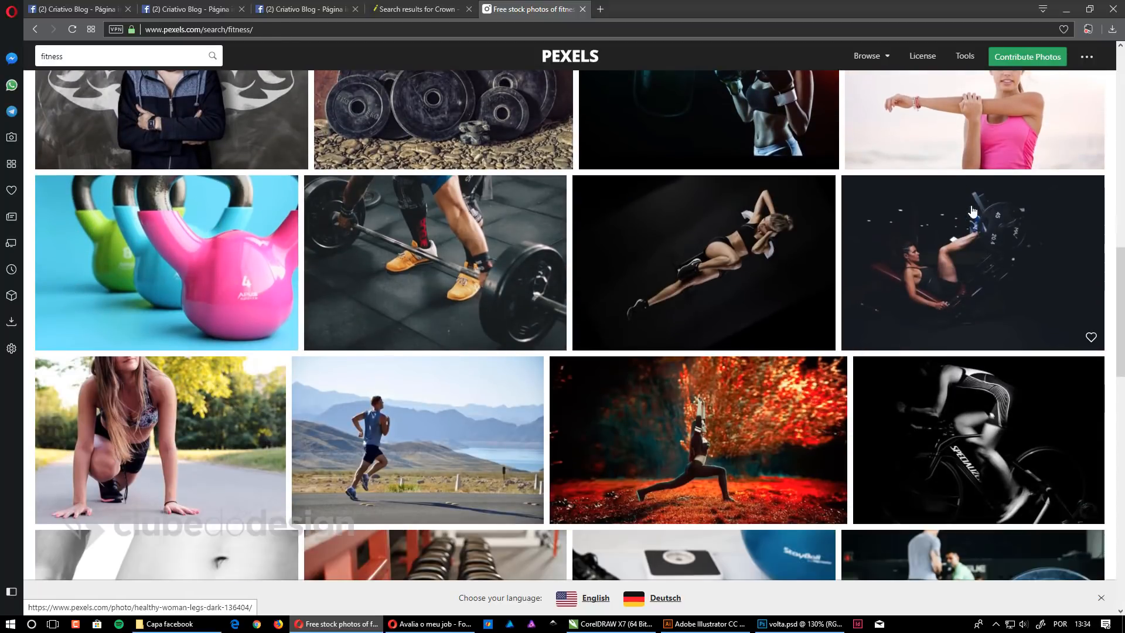
pyautogui.scroll(5, 978, 267)
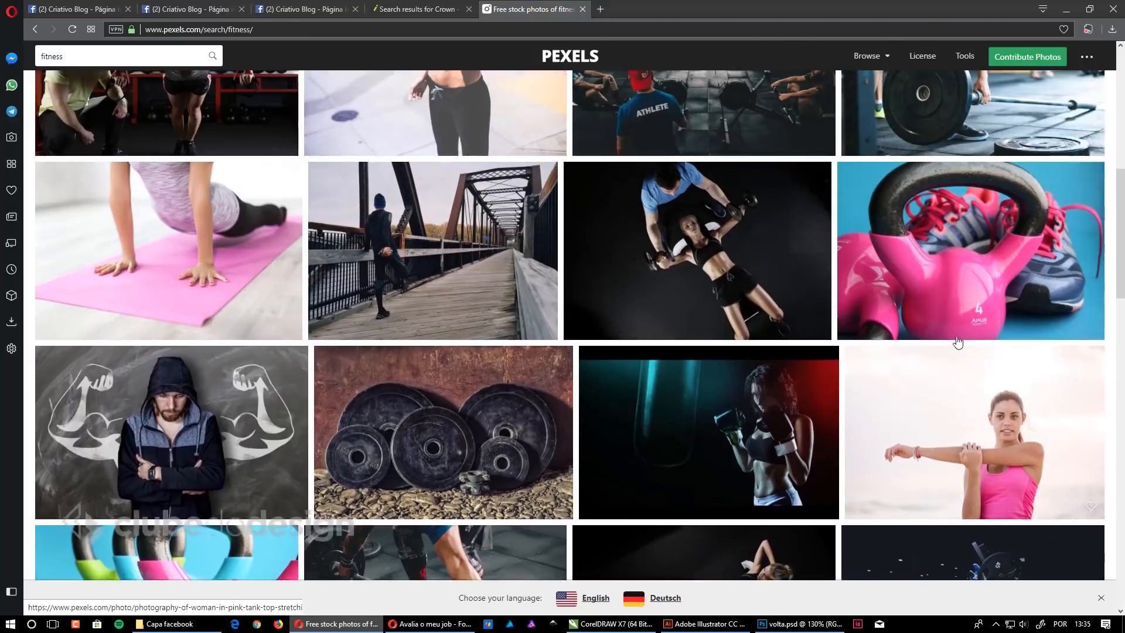
pyautogui.scroll(-3, 978, 266)
pyautogui.scroll(6, 775, 347)
pyautogui.scroll(3, 775, 347)
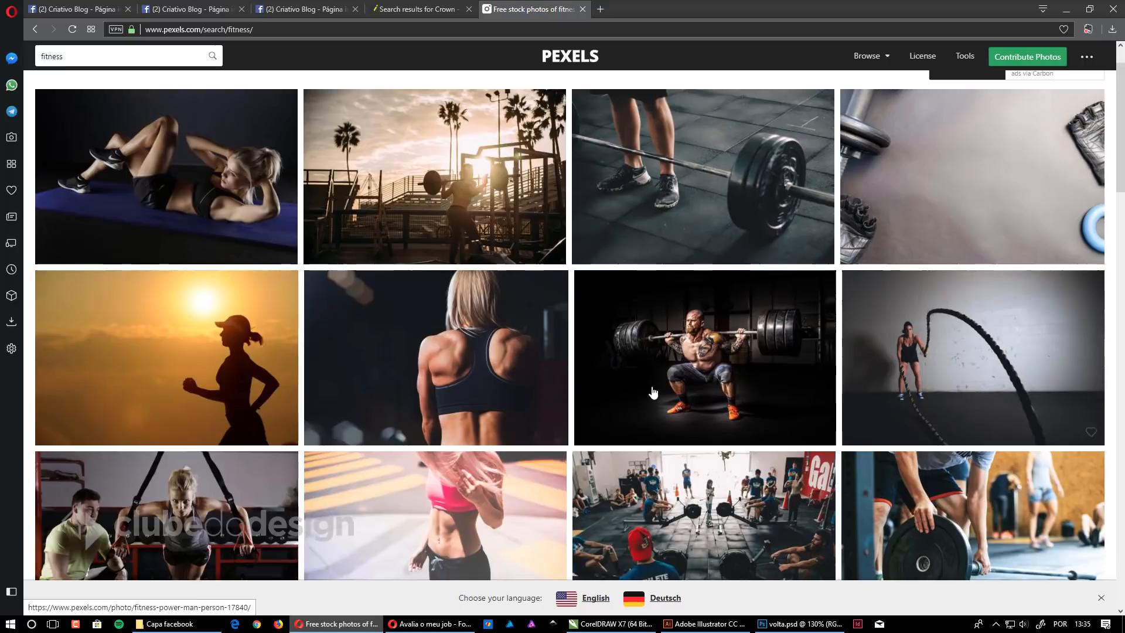
pyautogui.scroll(1, 649, 394)
# Step: Switch to the Capa facebook folder in File Explorer, maximize it and view pexels-photo-416747 at full size
pyautogui.click(176, 625)
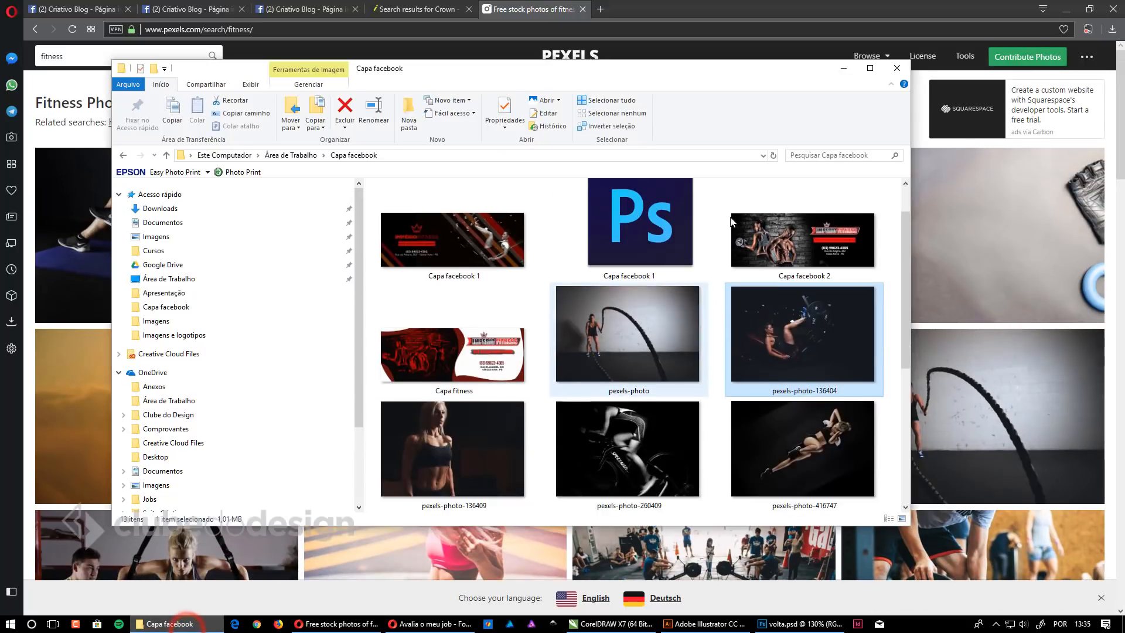
pyautogui.click(870, 68)
pyautogui.click(674, 327)
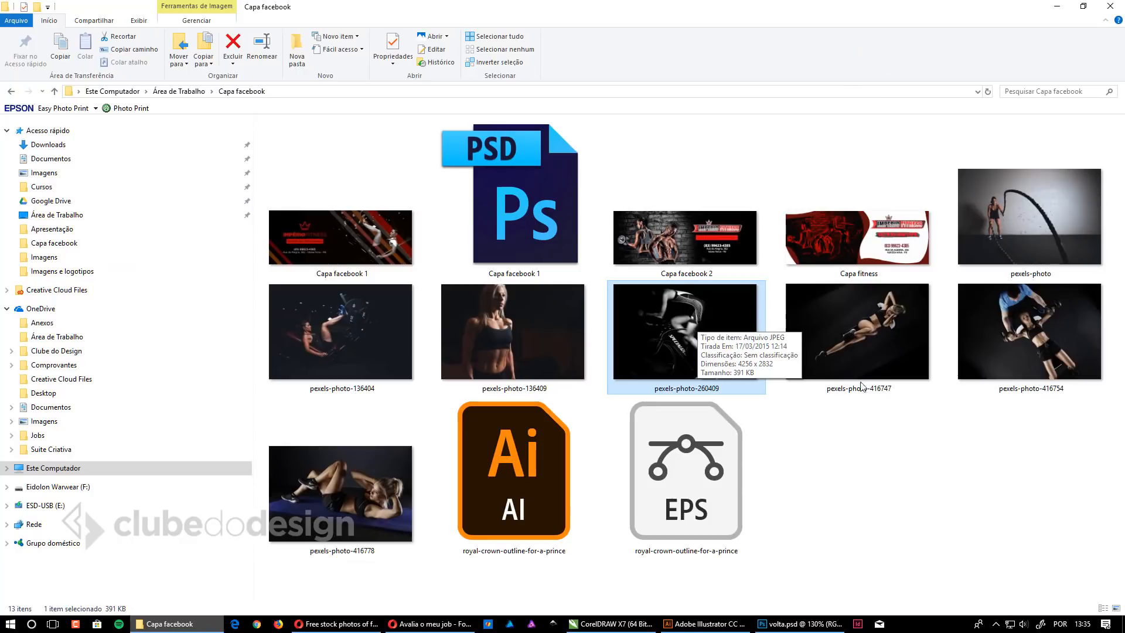
pyautogui.click(883, 331)
pyautogui.doubleClick(890, 330)
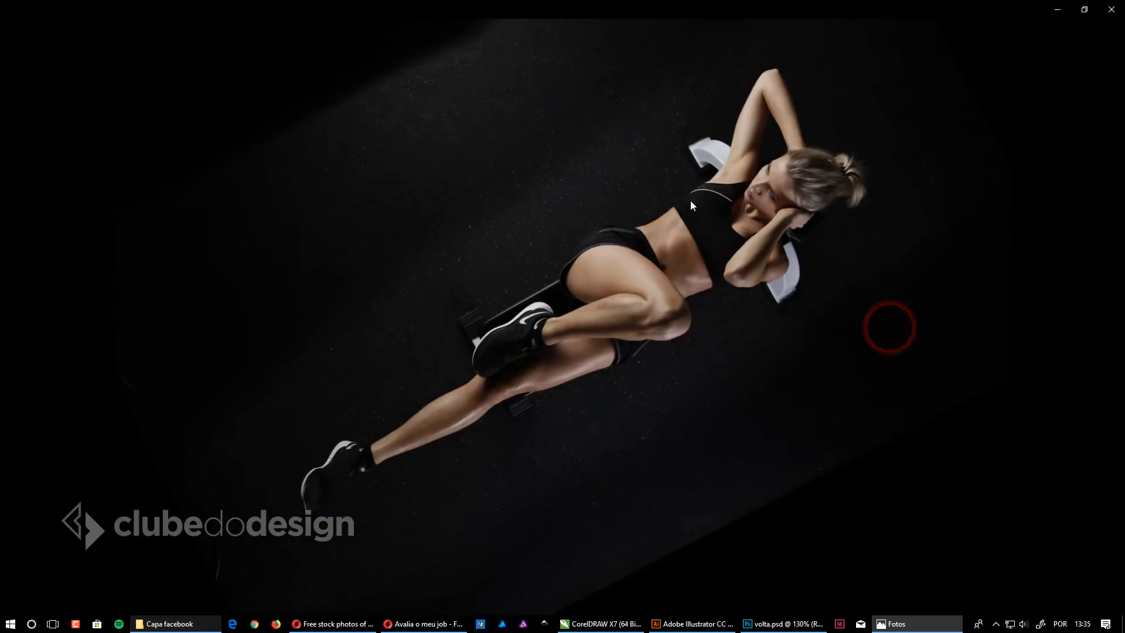
pyautogui.click(1118, 17)
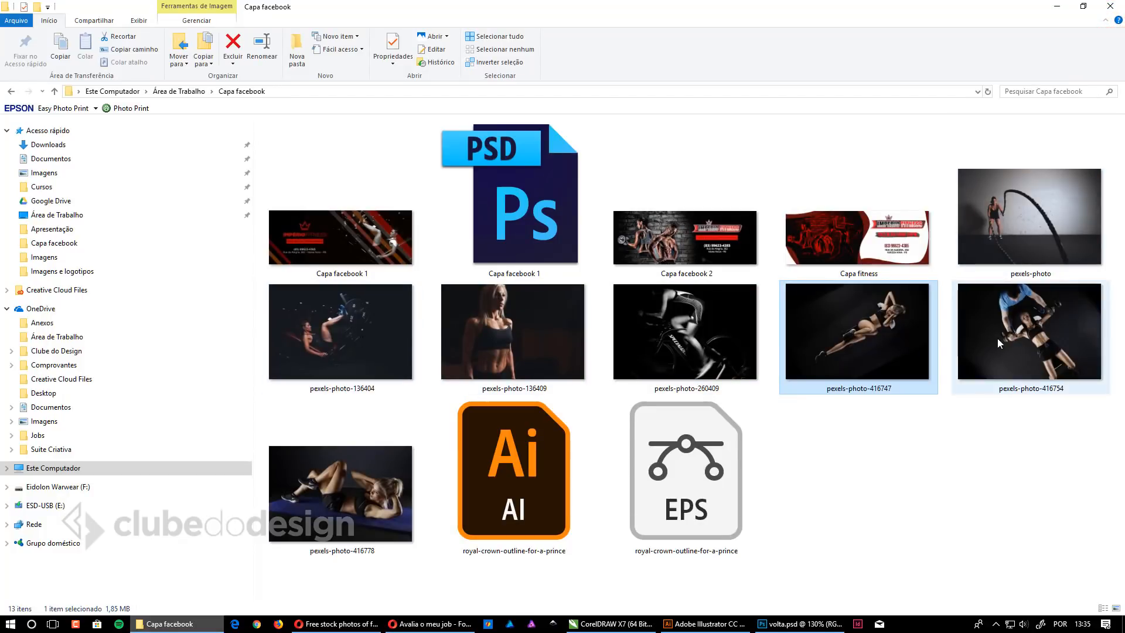
# Step: Review the downloaded Pexels workout photos and the Capa facebook 2 image in the folder
pyautogui.click(318, 478)
pyautogui.click(375, 347)
pyautogui.click(537, 331)
pyautogui.click(685, 319)
pyautogui.click(1013, 314)
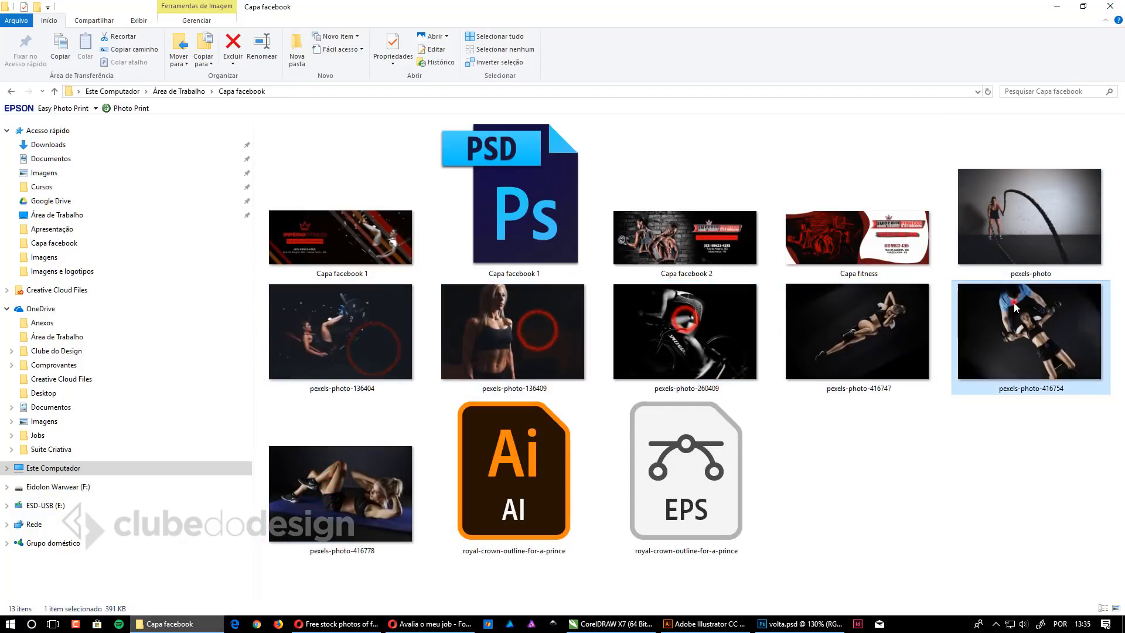
pyautogui.click(906, 326)
pyautogui.click(1012, 325)
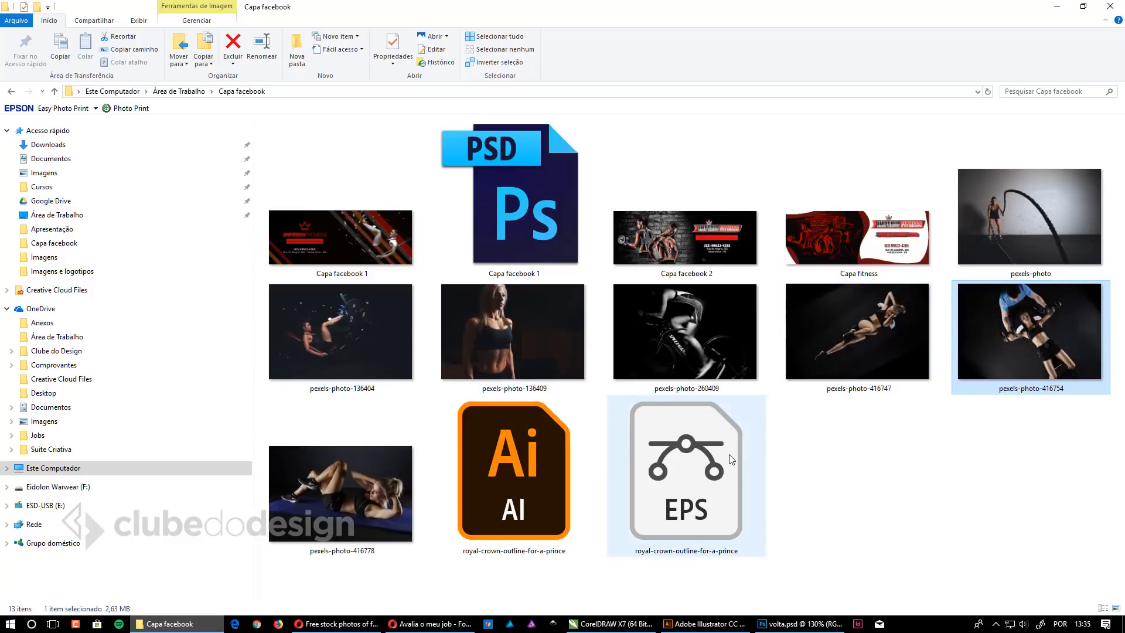
pyautogui.click(661, 251)
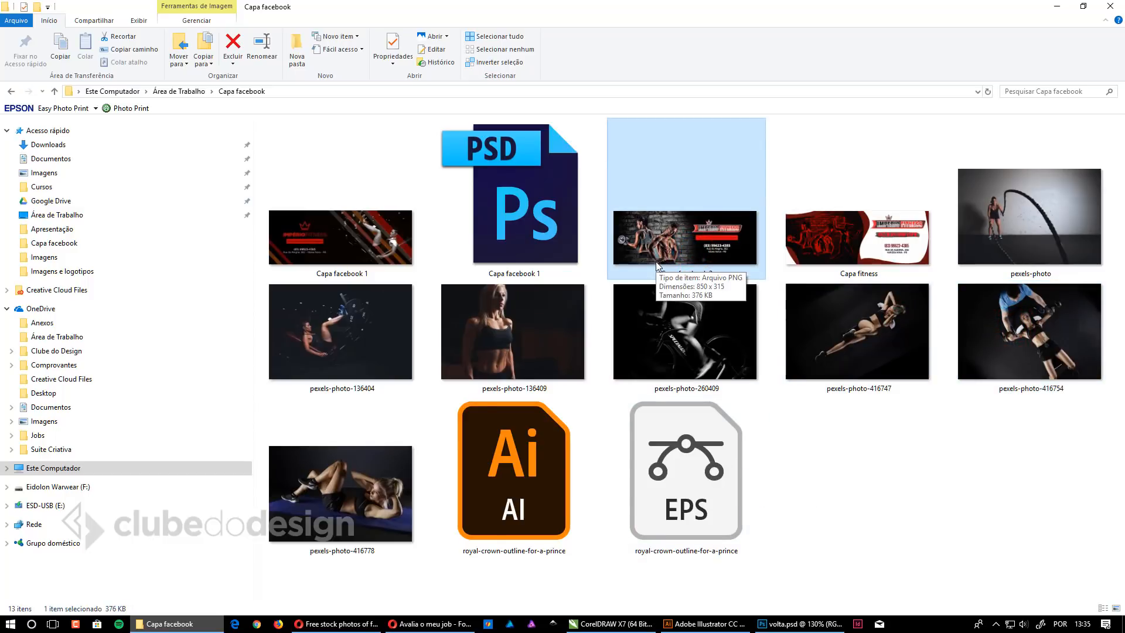
pyautogui.click(867, 455)
# Step: Switch to Photoshop and compare the volta.psd banner with the Capa facebook 1.psd artboard
pyautogui.click(801, 624)
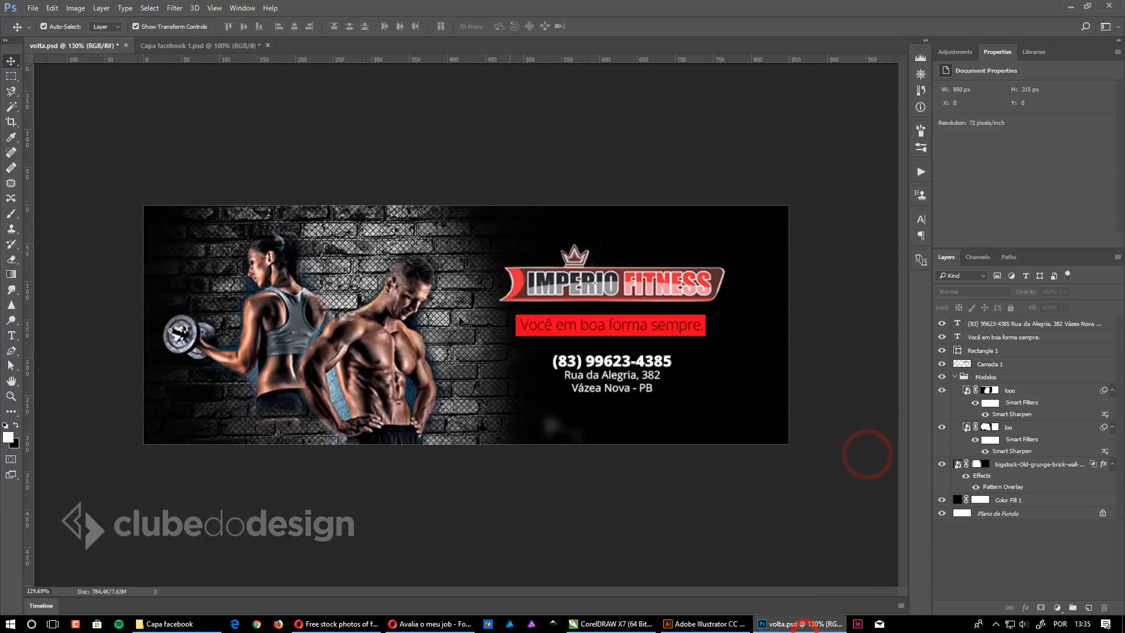
pyautogui.click(190, 45)
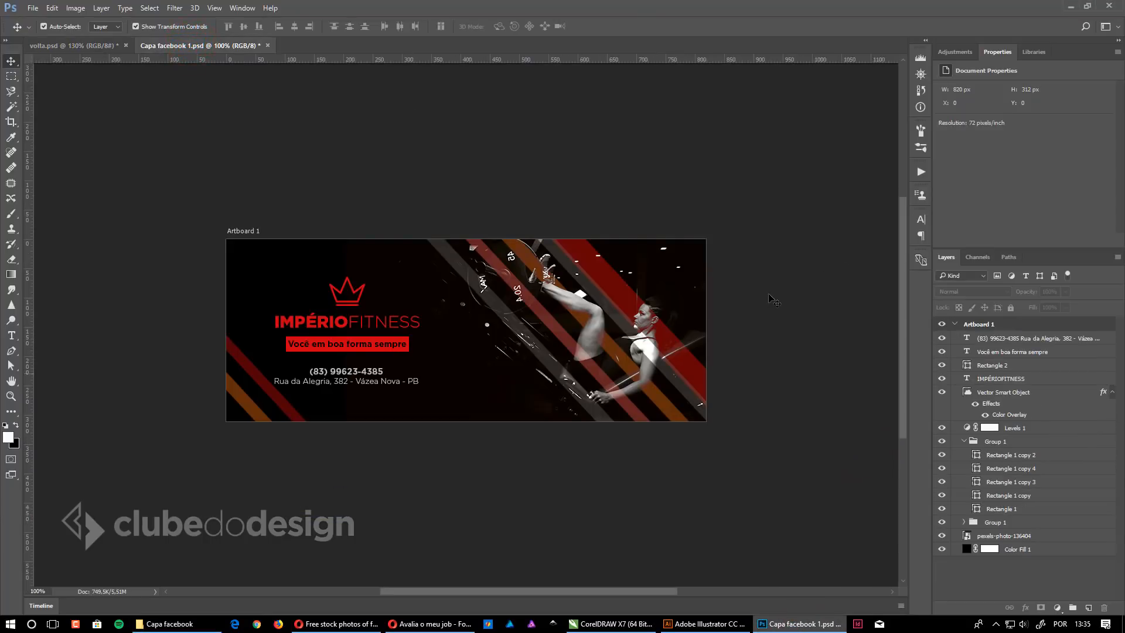
# Step: Switch to Opera and inspect the cover image element on the third Facebook page tab for its pixel dimensions
pyautogui.click(337, 624)
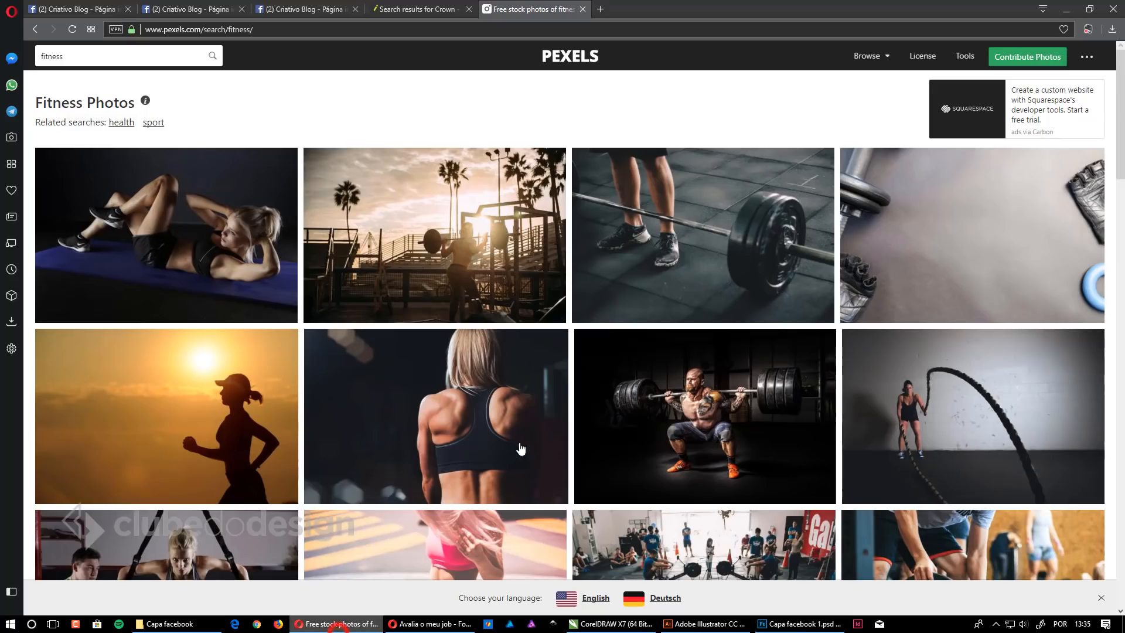
pyautogui.click(316, 9)
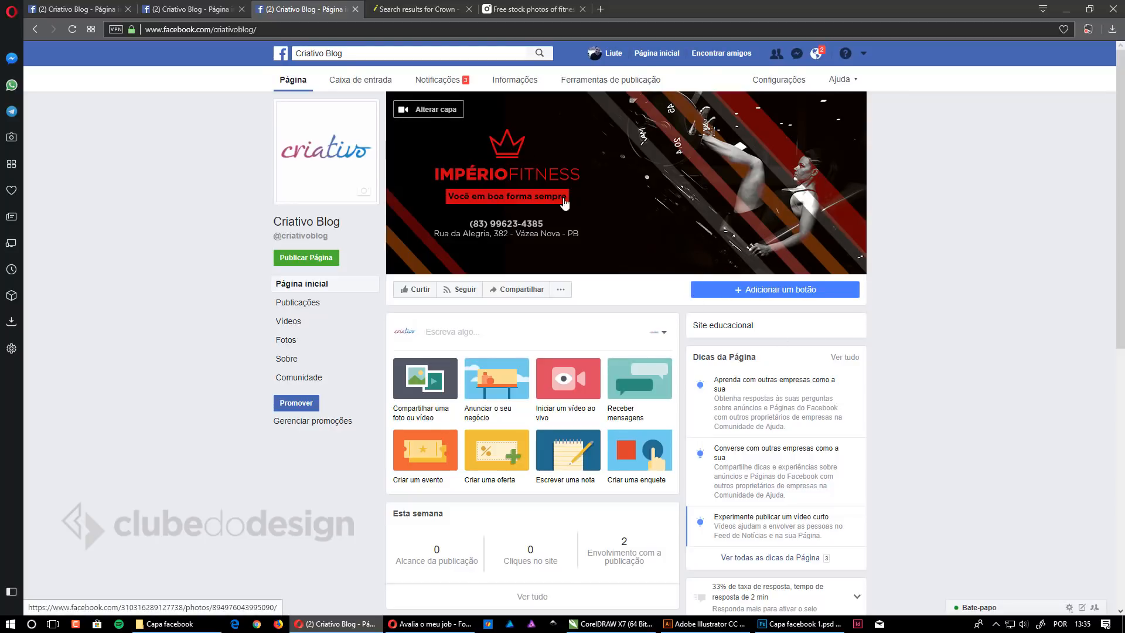
pyautogui.rightClick(603, 184)
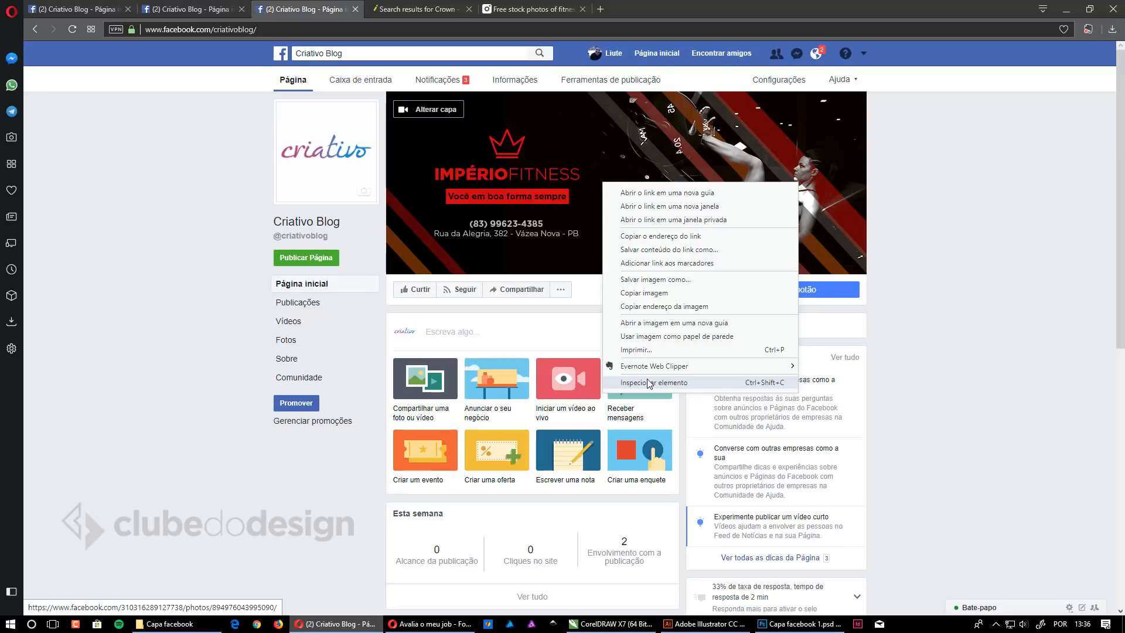
pyautogui.click(649, 383)
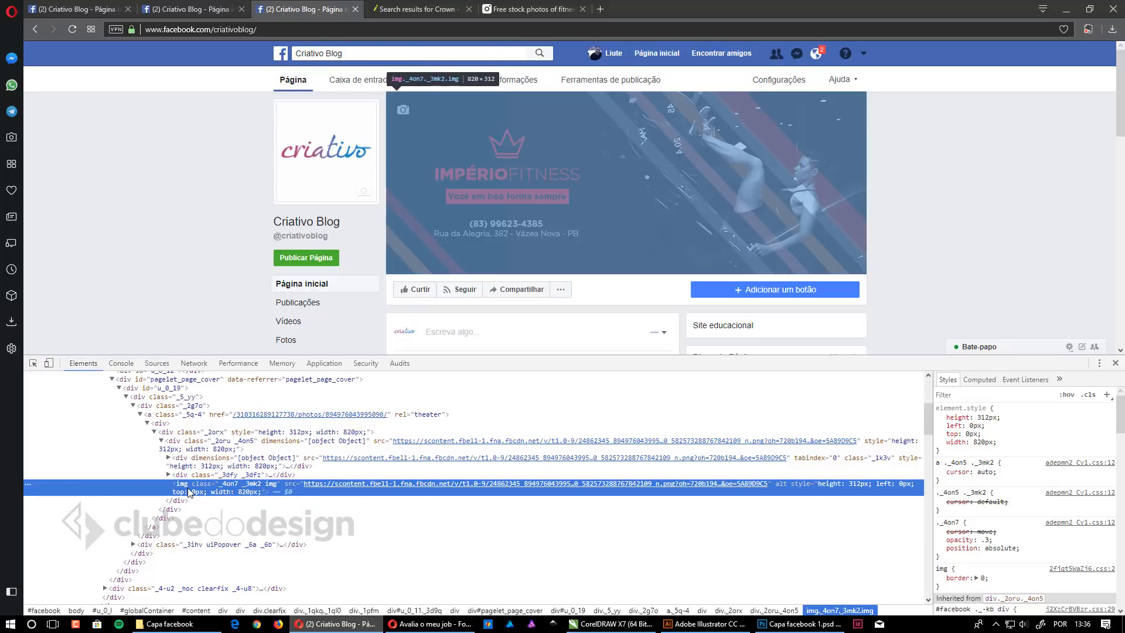
# Step: Switch to Photoshop and start a new document from the Web presets
pyautogui.click(785, 624)
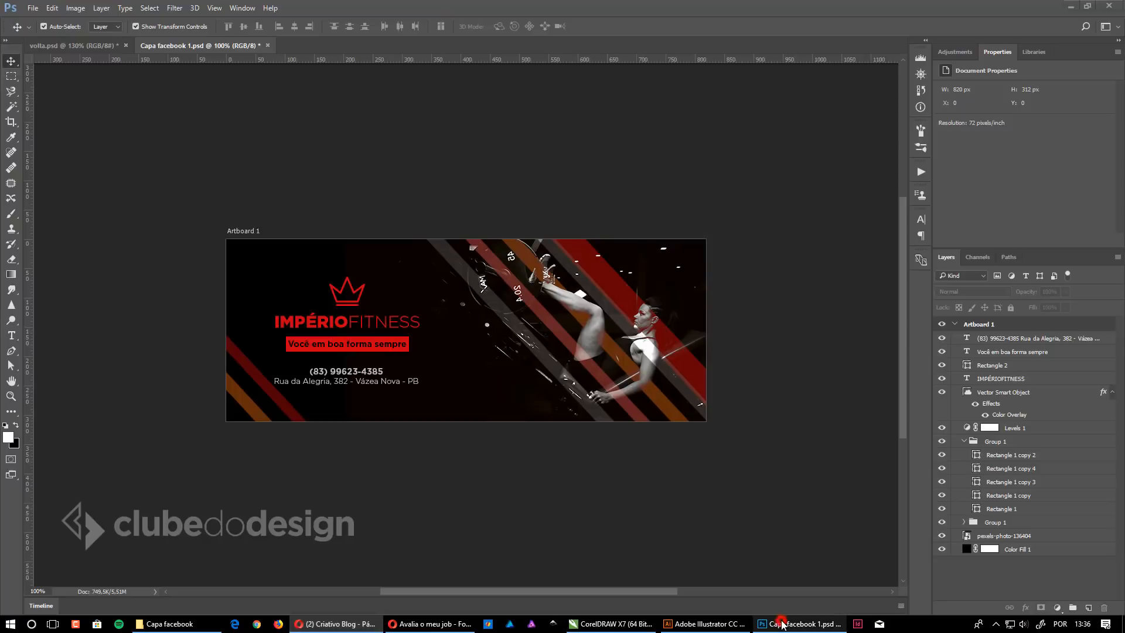
pyautogui.click(31, 9)
pyautogui.click(42, 20)
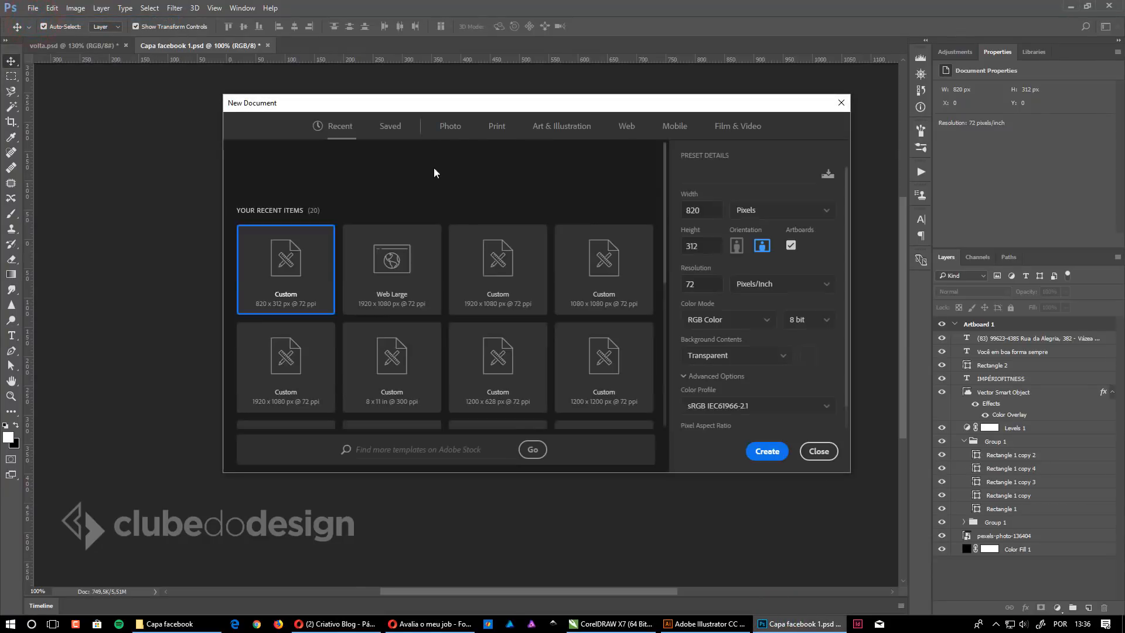
pyautogui.click(626, 127)
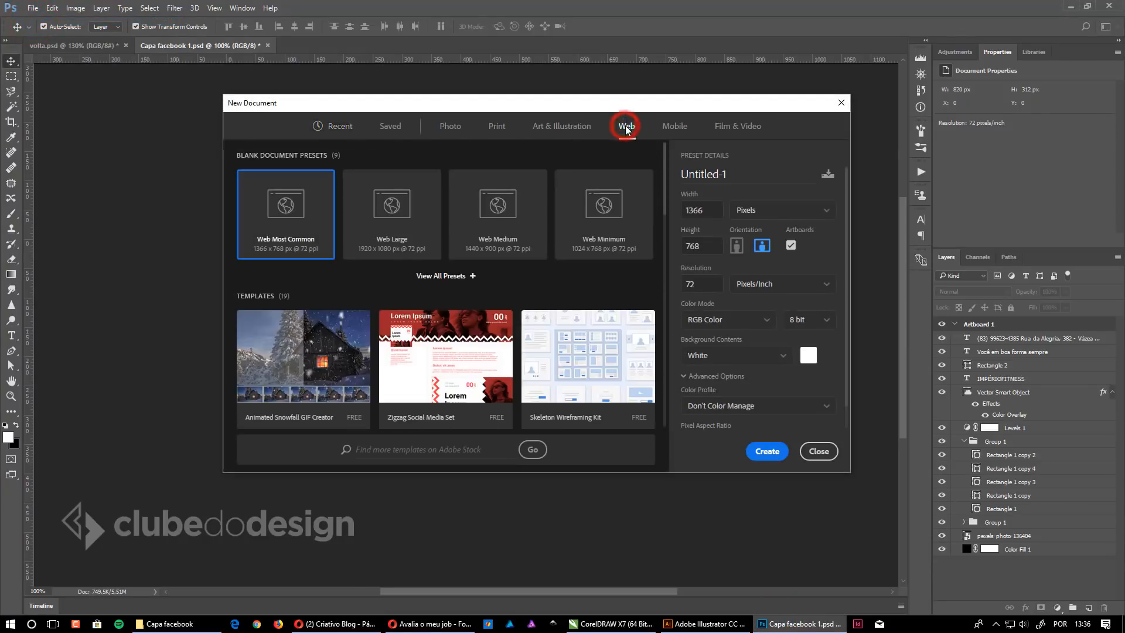
# Step: Set the new document's width to 820 pixels and height to 312 pixels, checking the cover image's dimensions in Opera
pyautogui.click(702, 246)
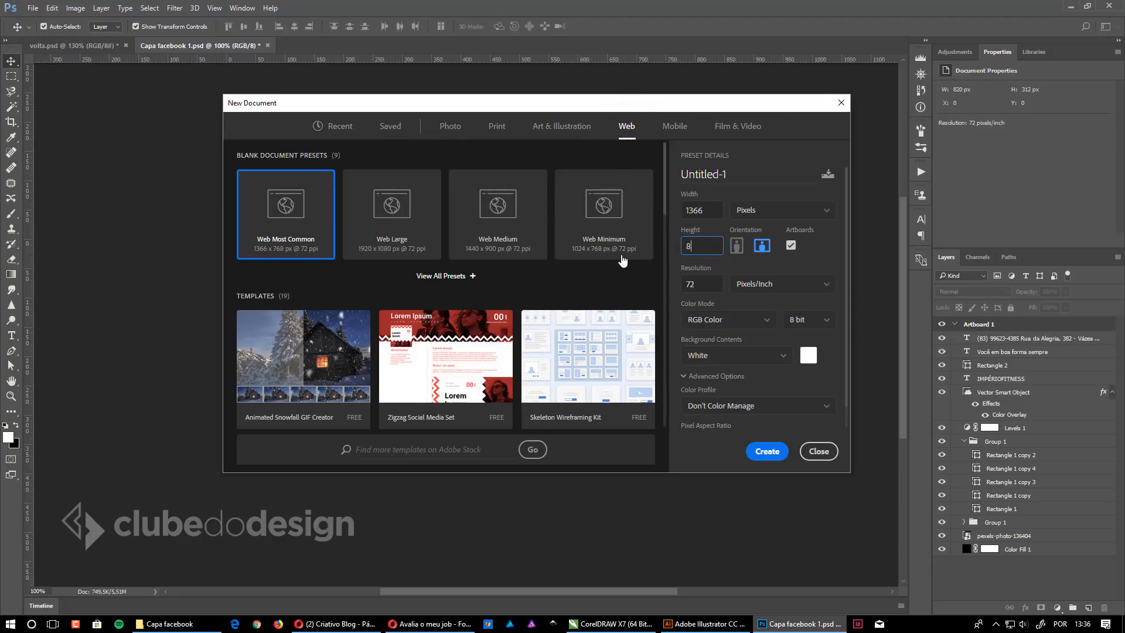
pyautogui.click(339, 624)
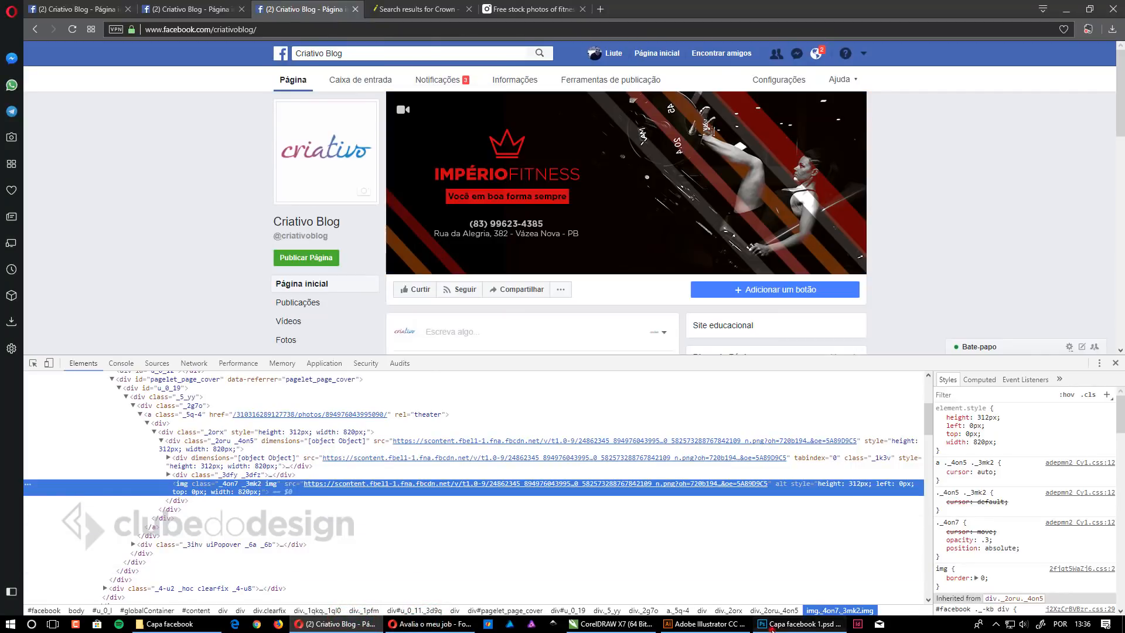
pyautogui.click(771, 624)
pyautogui.click(708, 244)
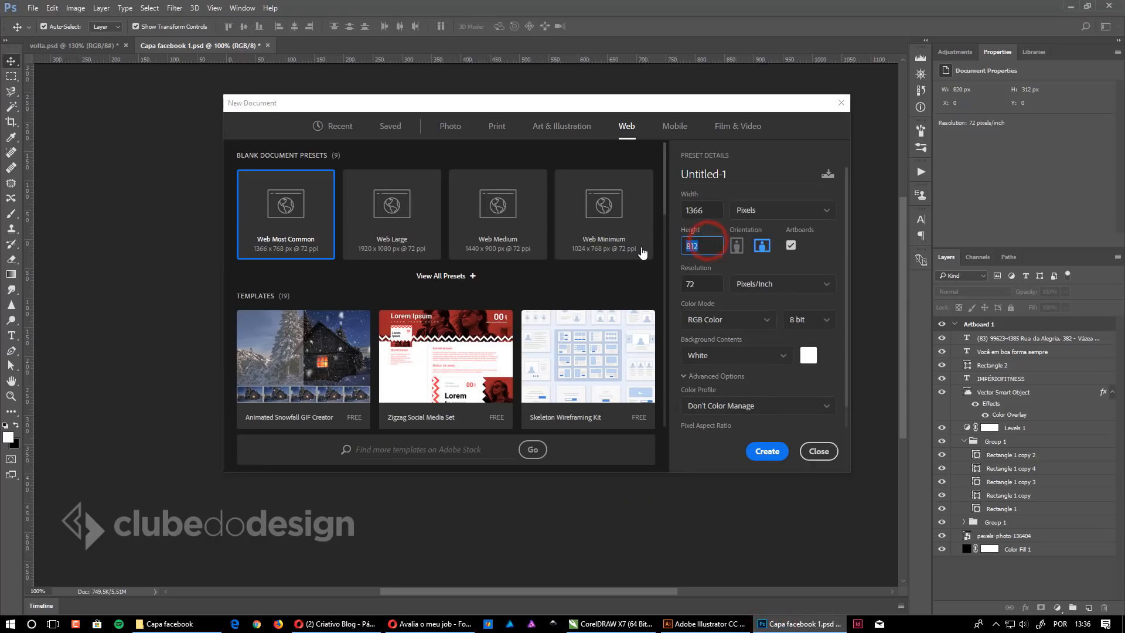
pyautogui.click(699, 211)
pyautogui.write('620')
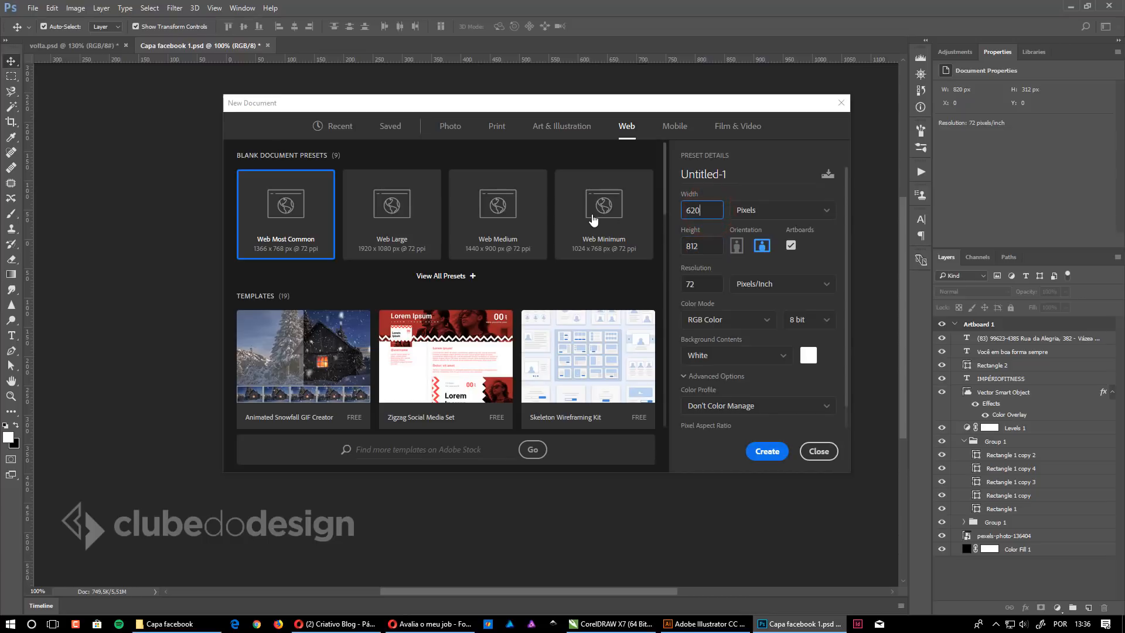
pyautogui.write('20')
pyautogui.press('Tab')
# Step: Create the document with the Working RGB: sRGB IEC61966-2.1 color profile and Transparent background contents
pyautogui.moveTo(846, 209); pyautogui.dragTo(846, 230)
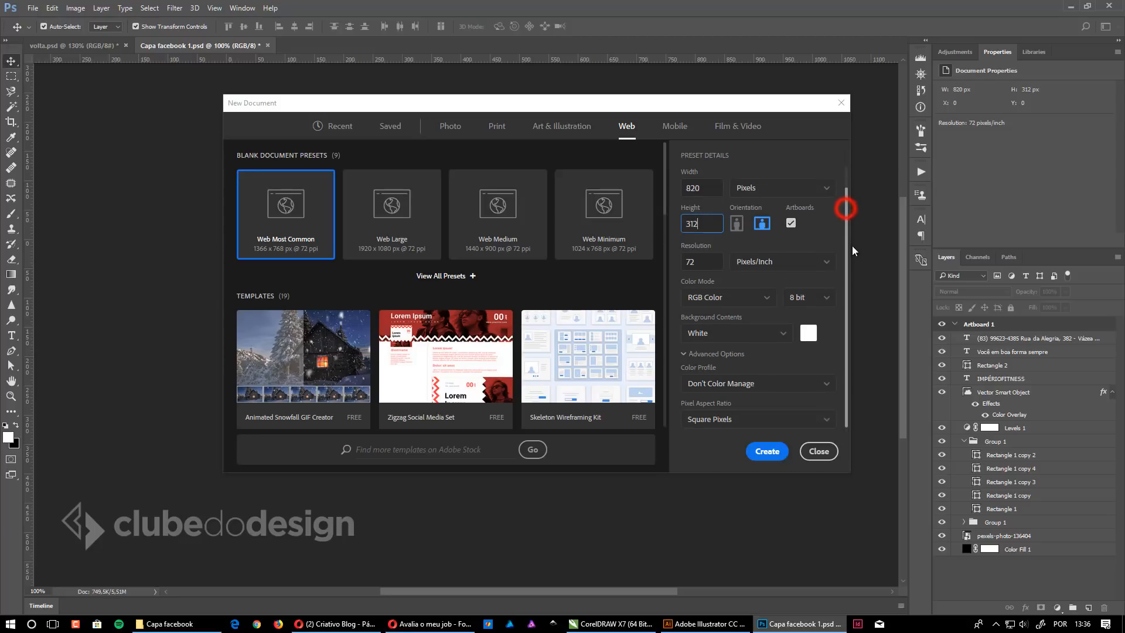
pyautogui.click(697, 384)
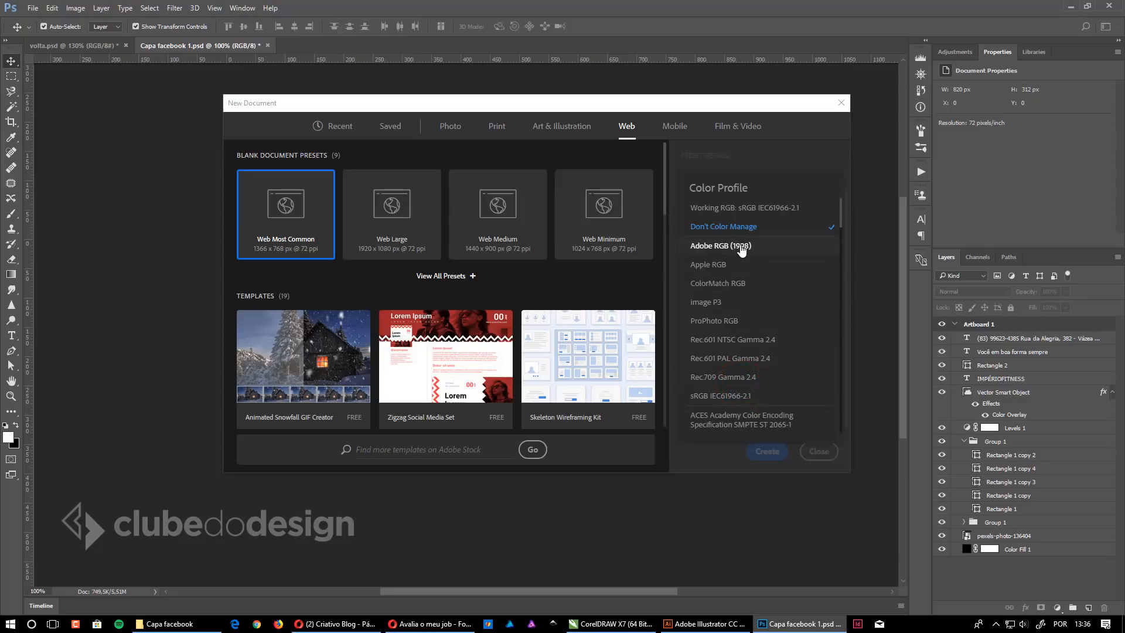
pyautogui.click(739, 210)
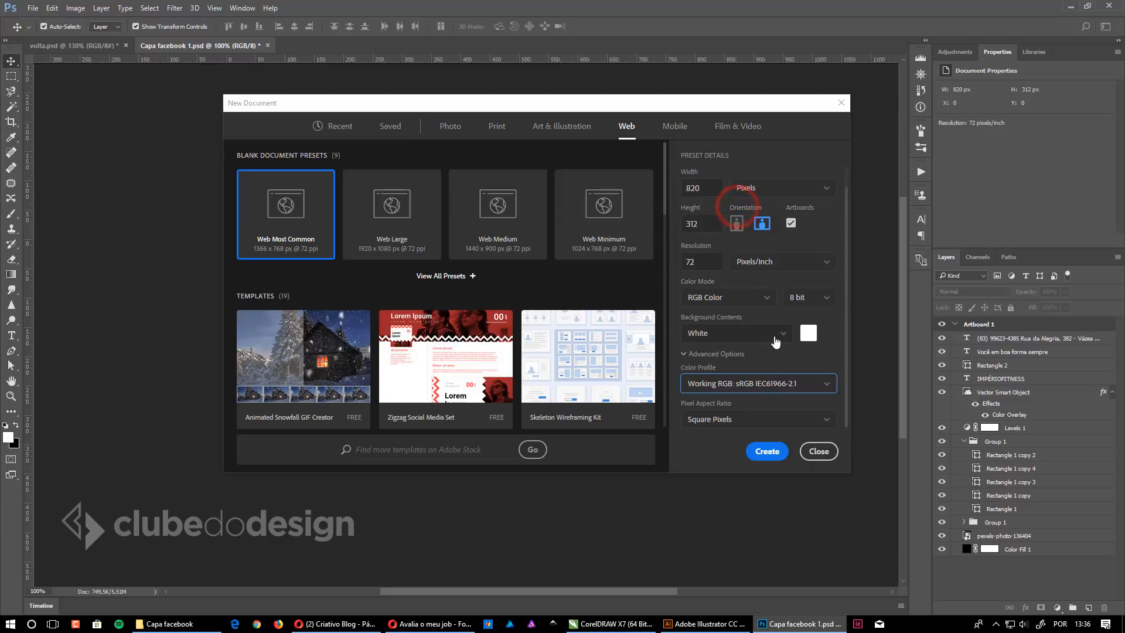
pyautogui.click(724, 333)
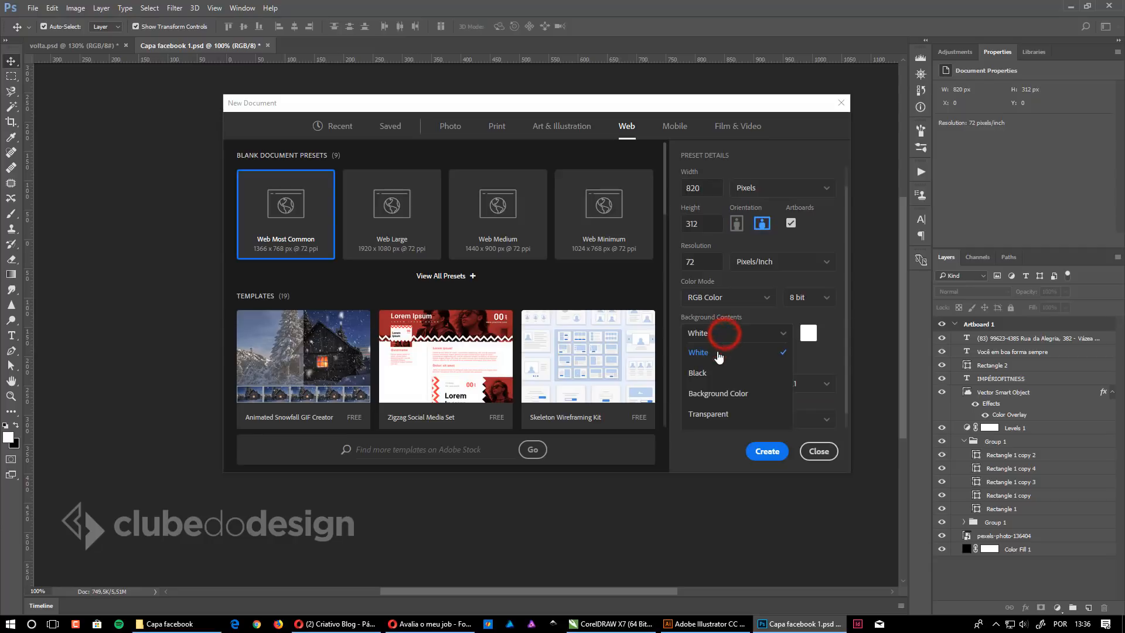
pyautogui.click(732, 394)
pyautogui.click(742, 334)
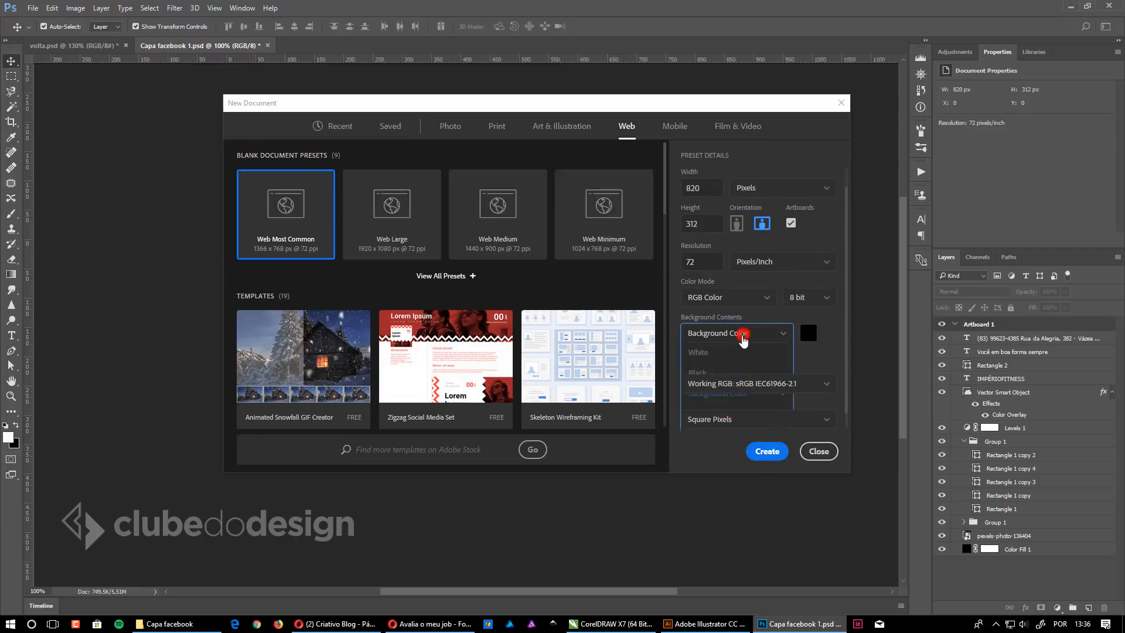
pyautogui.click(707, 413)
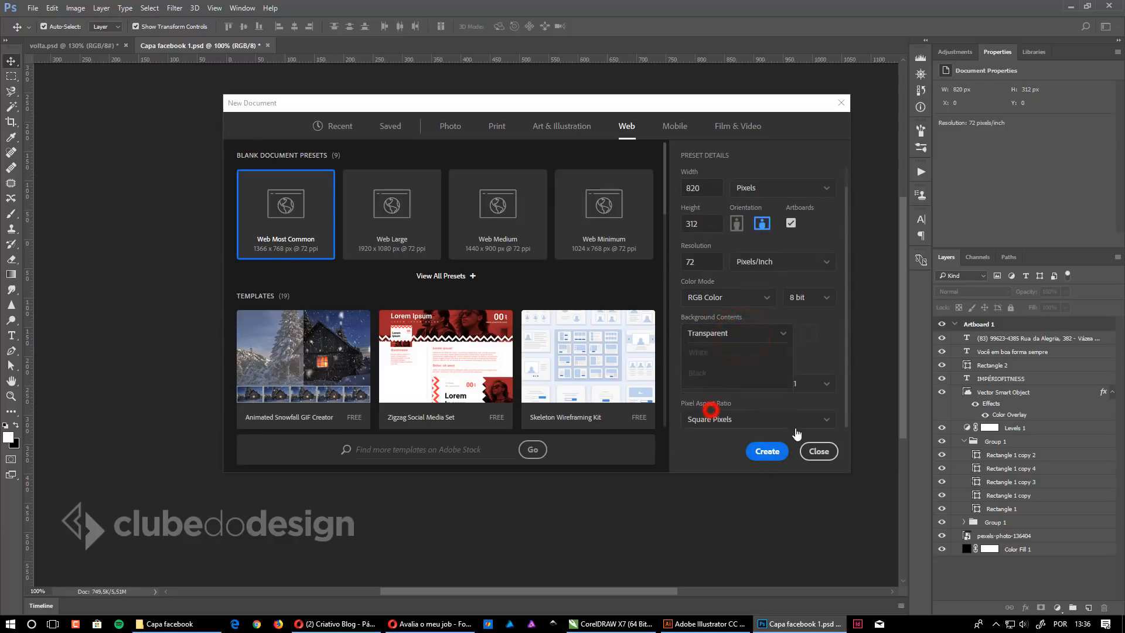
pyautogui.click(766, 453)
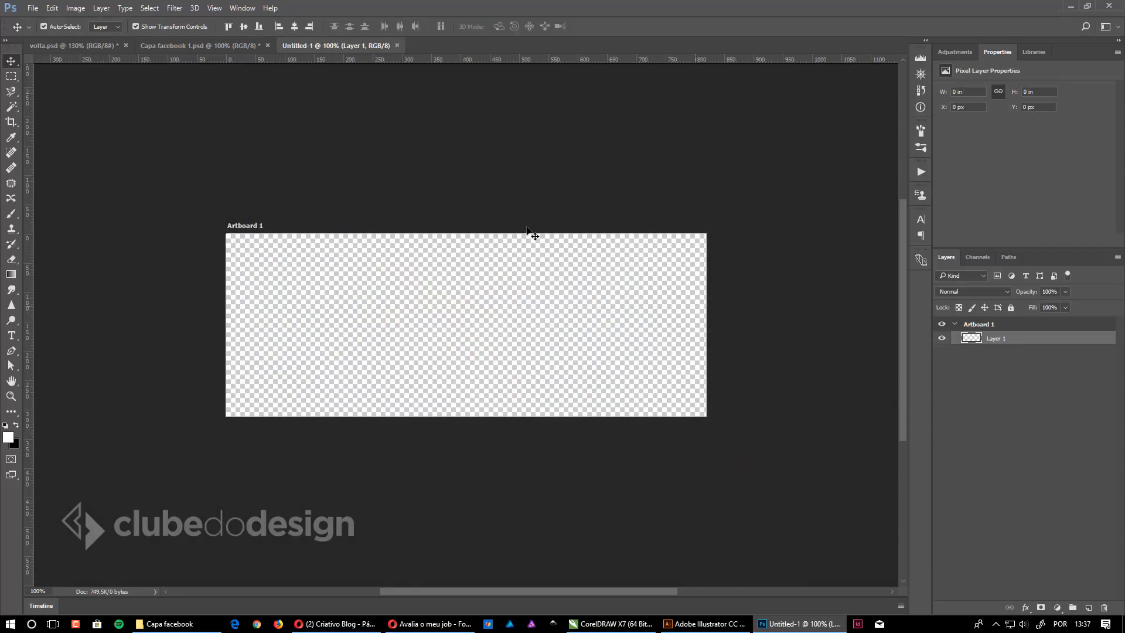
# Step: Add a black (000000) Solid Color fill layer to the artboard
pyautogui.click(1058, 608)
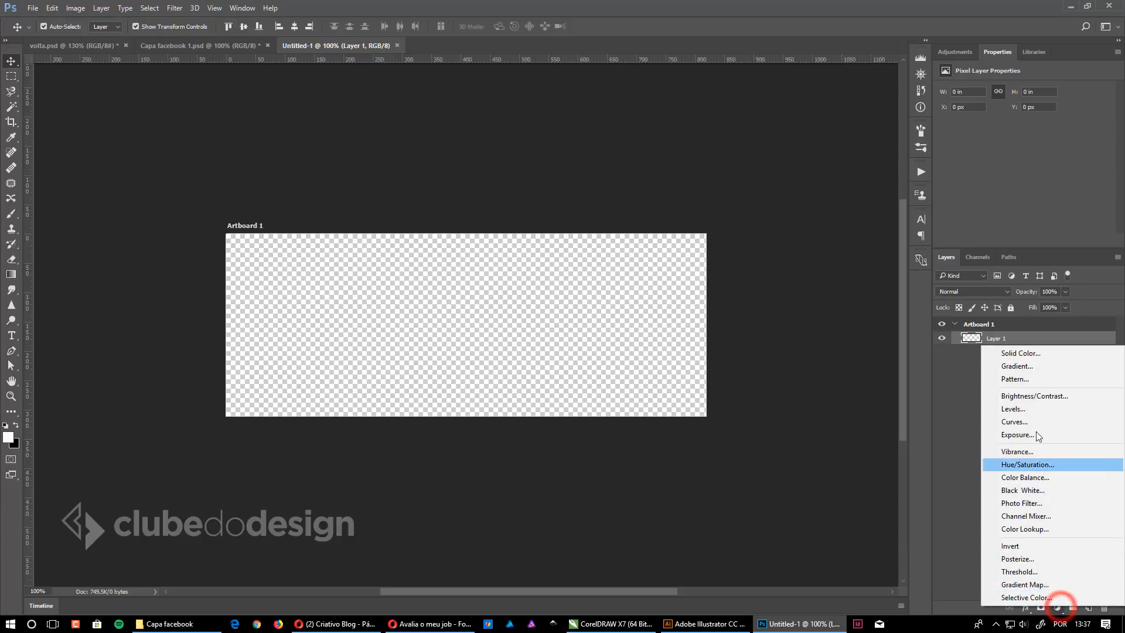
pyautogui.click(1024, 354)
pyautogui.click(821, 172)
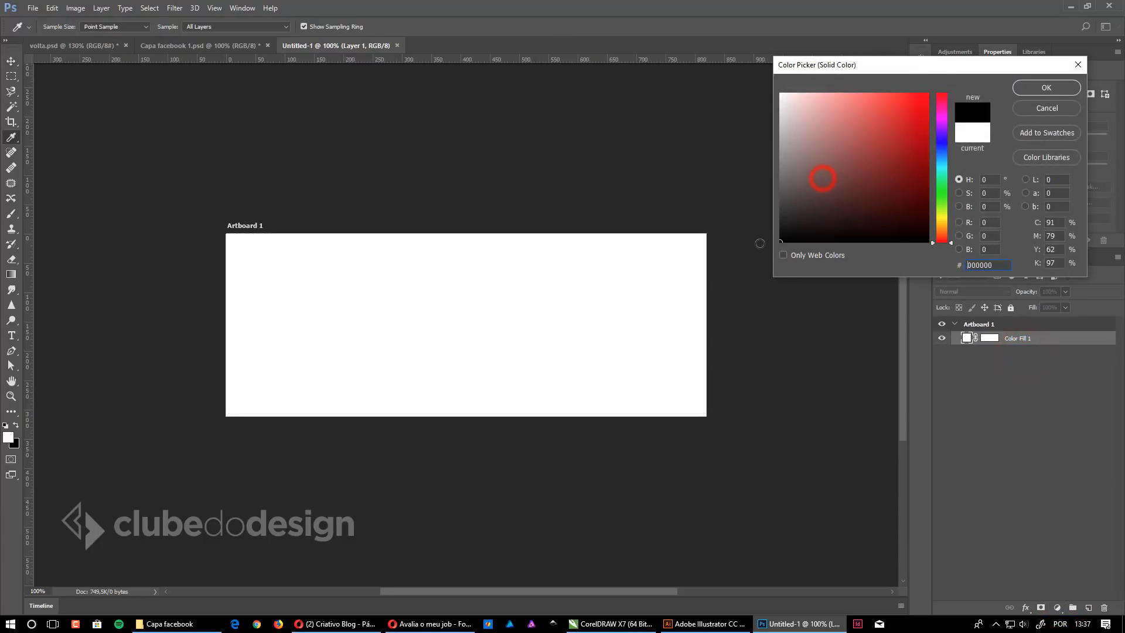
pyautogui.click(1045, 92)
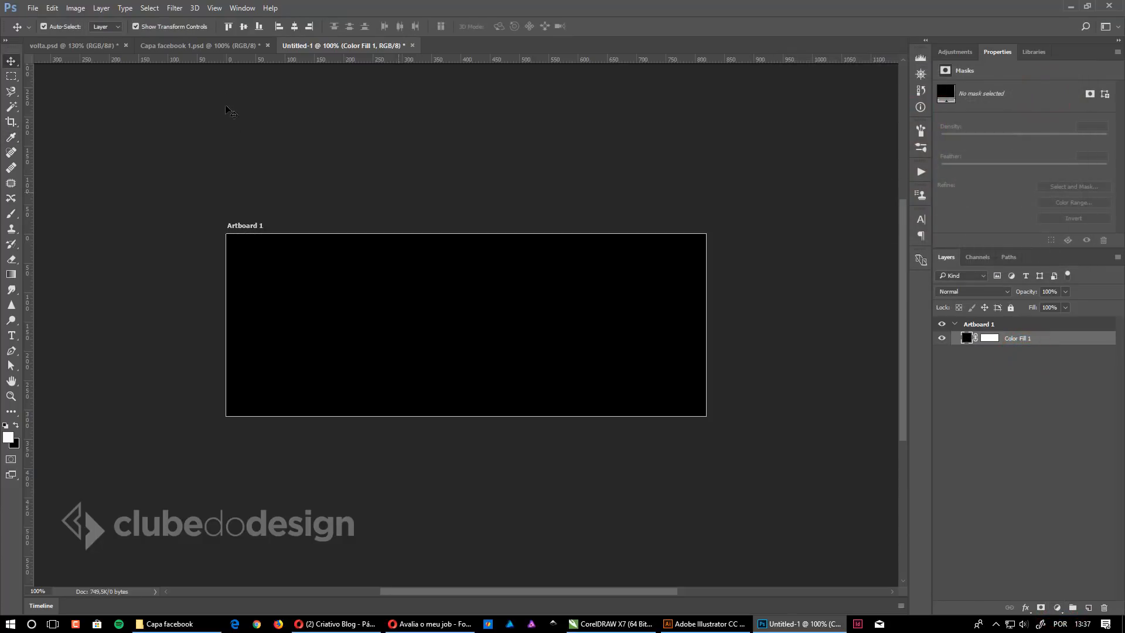
# Step: Place pexels-photo-136404 from the Capa facebook folder as an embedded image on the artboard
pyautogui.click(32, 8)
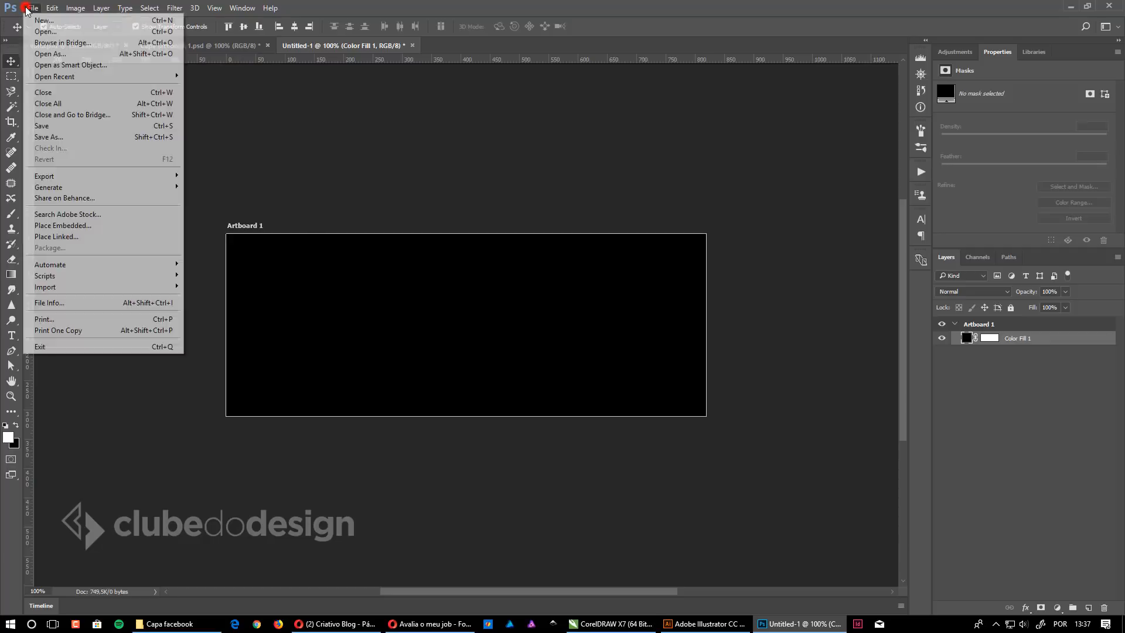
pyautogui.click(75, 226)
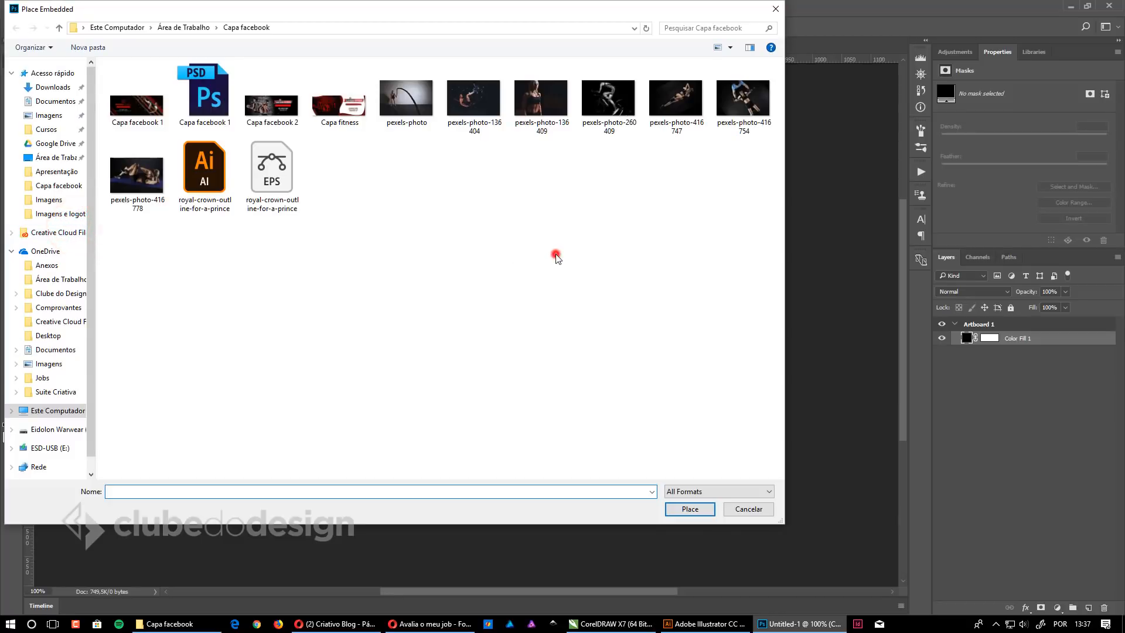
pyautogui.click(469, 102)
pyautogui.doubleClick(469, 103)
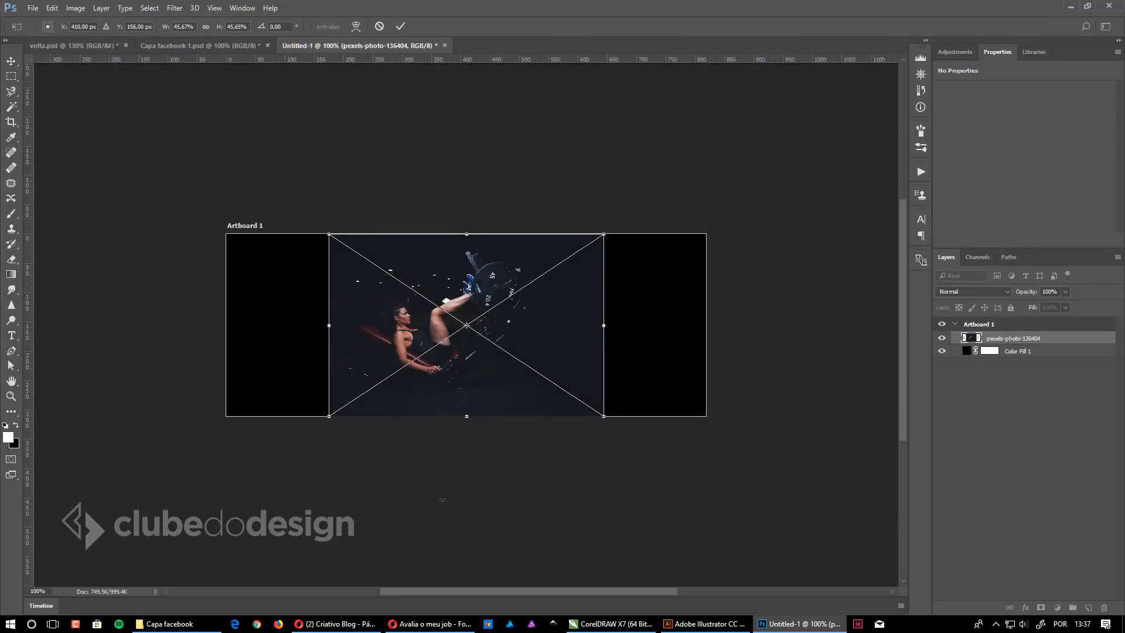
# Step: Check the published cover in Opera, then in Photoshop move the placed photo to the artboard's left edge and scale it to about 66%
pyautogui.click(347, 624)
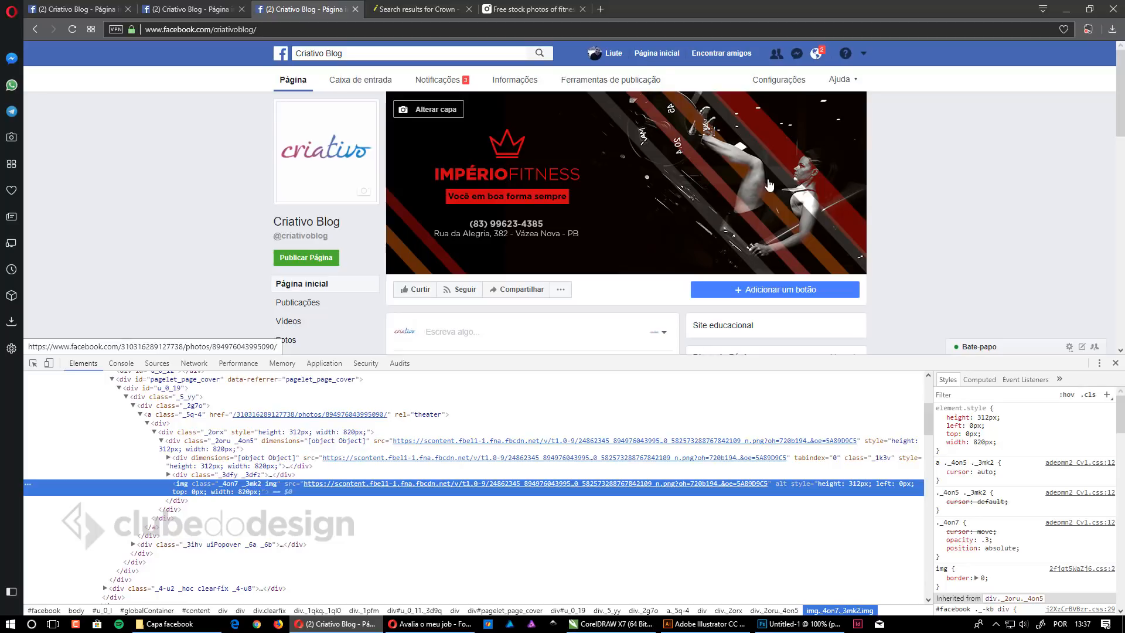
pyautogui.click(803, 624)
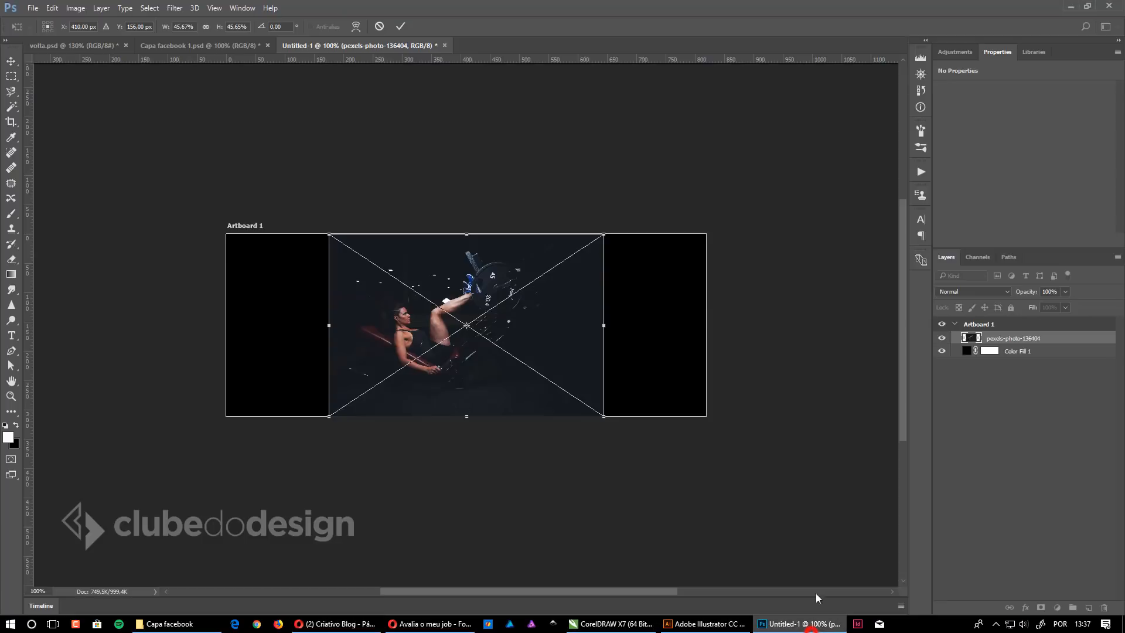
pyautogui.moveTo(513, 280); pyautogui.dragTo(411, 280)
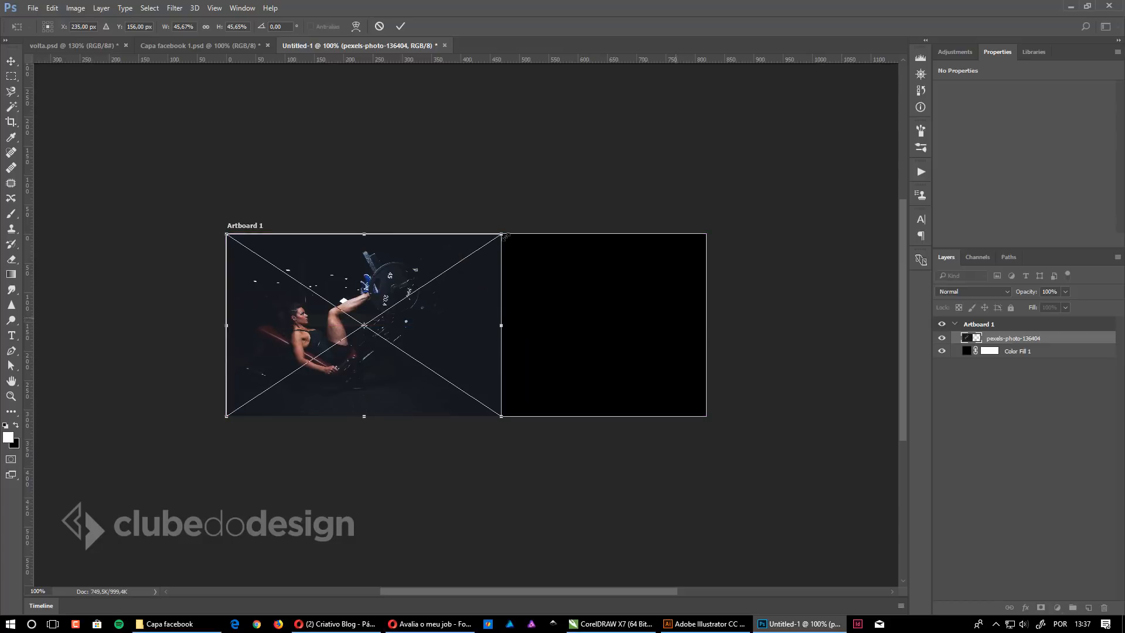
pyautogui.moveTo(501, 232); pyautogui.dragTo(564, 194)
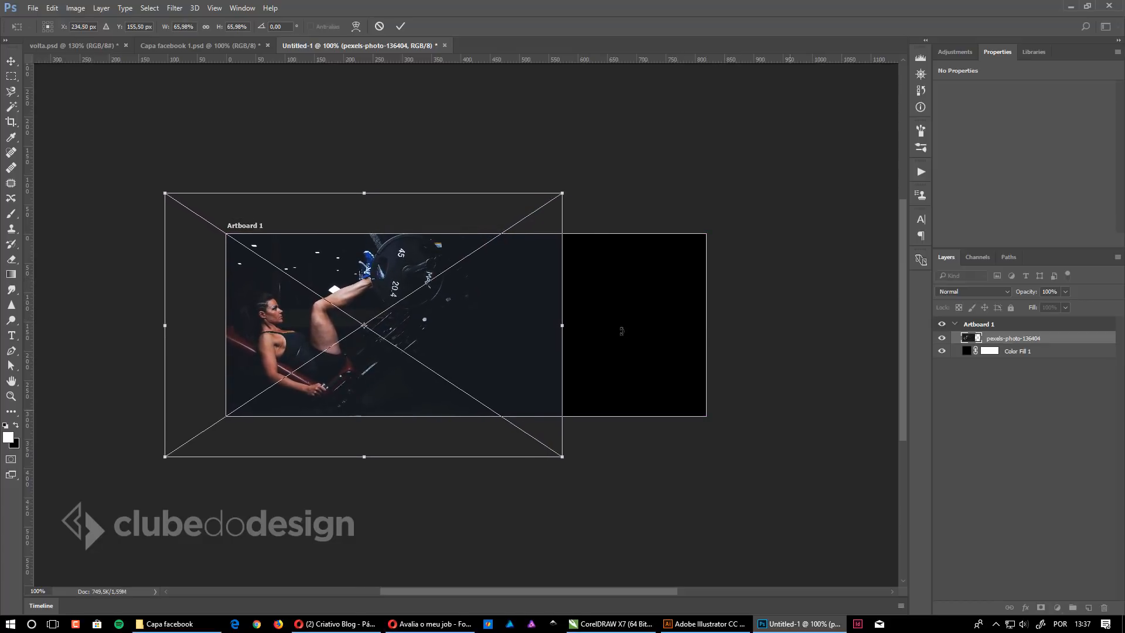
pyautogui.press('Return')
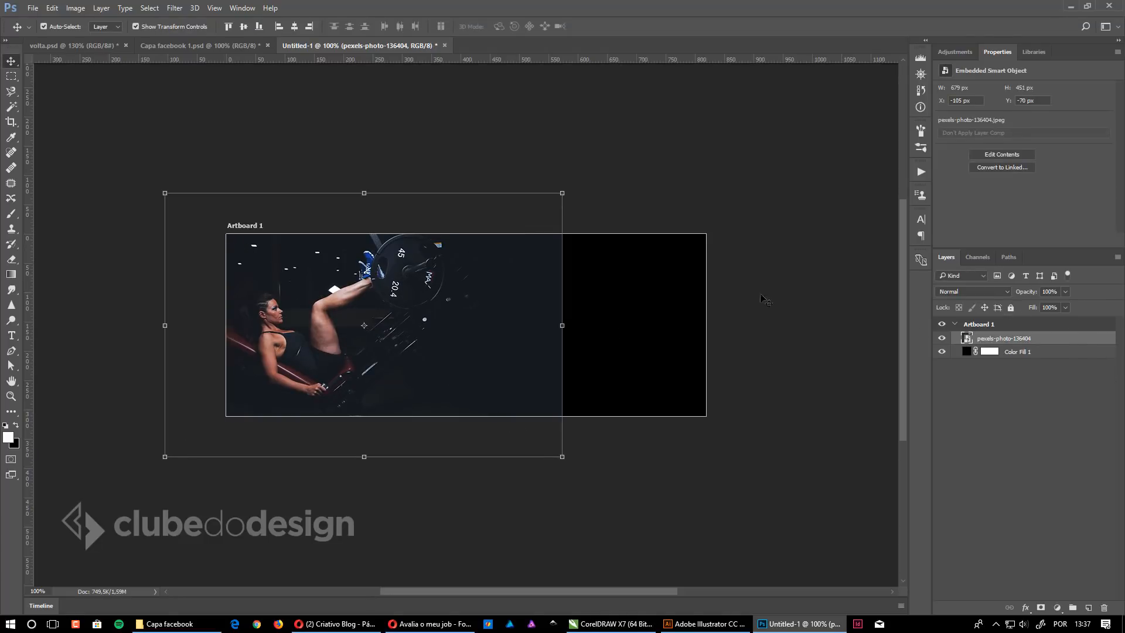
# Step: Open the contents of the pexels-photo-136404 smart object and desaturate the photo
pyautogui.click(34, 9)
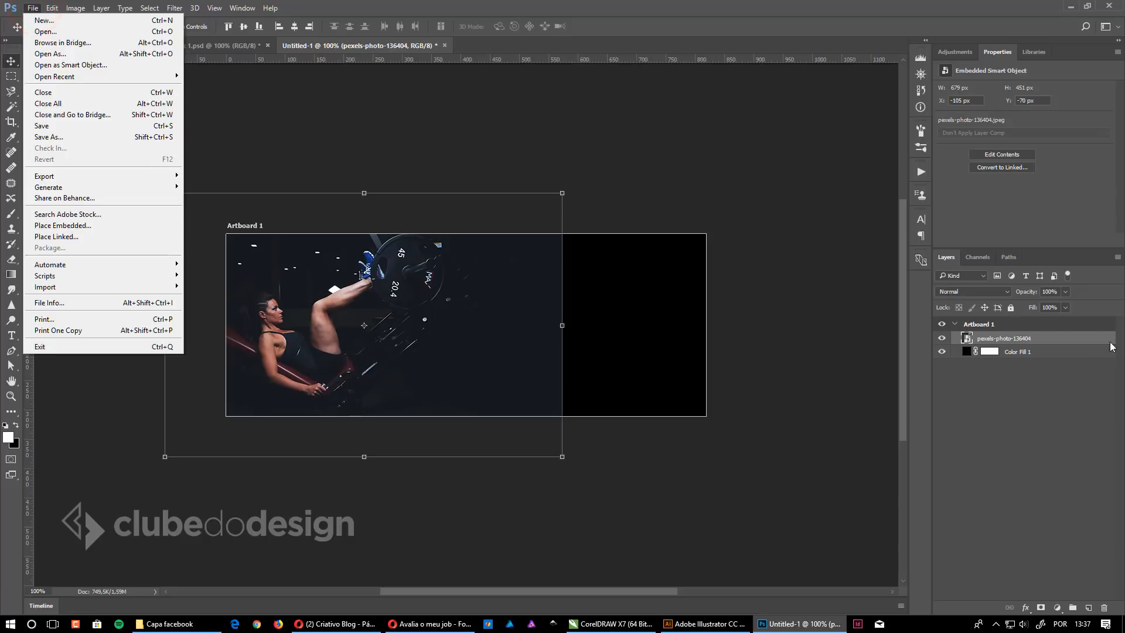
pyautogui.click(1086, 371)
pyautogui.click(1035, 339)
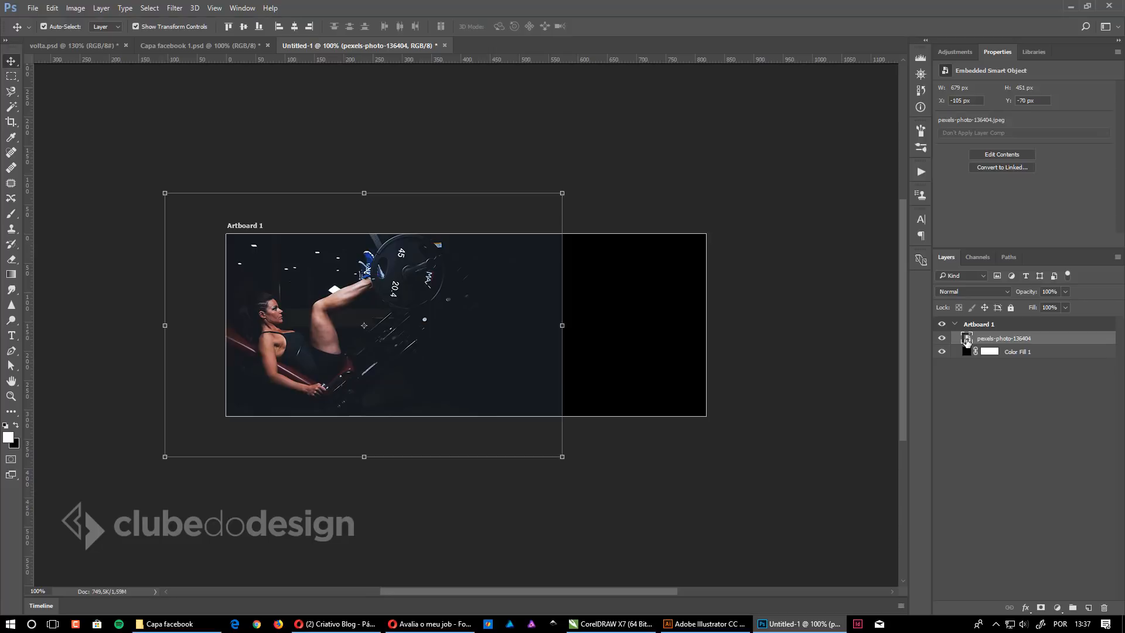
pyautogui.doubleClick(968, 339)
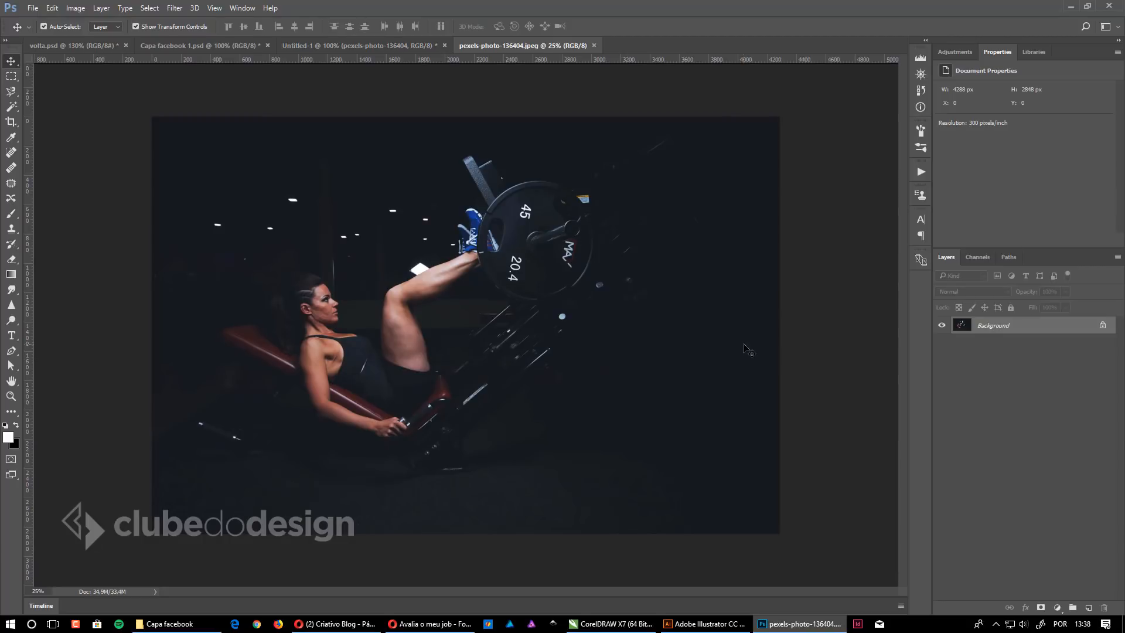
pyautogui.hotkey('ctrl', 'shift', 'u')
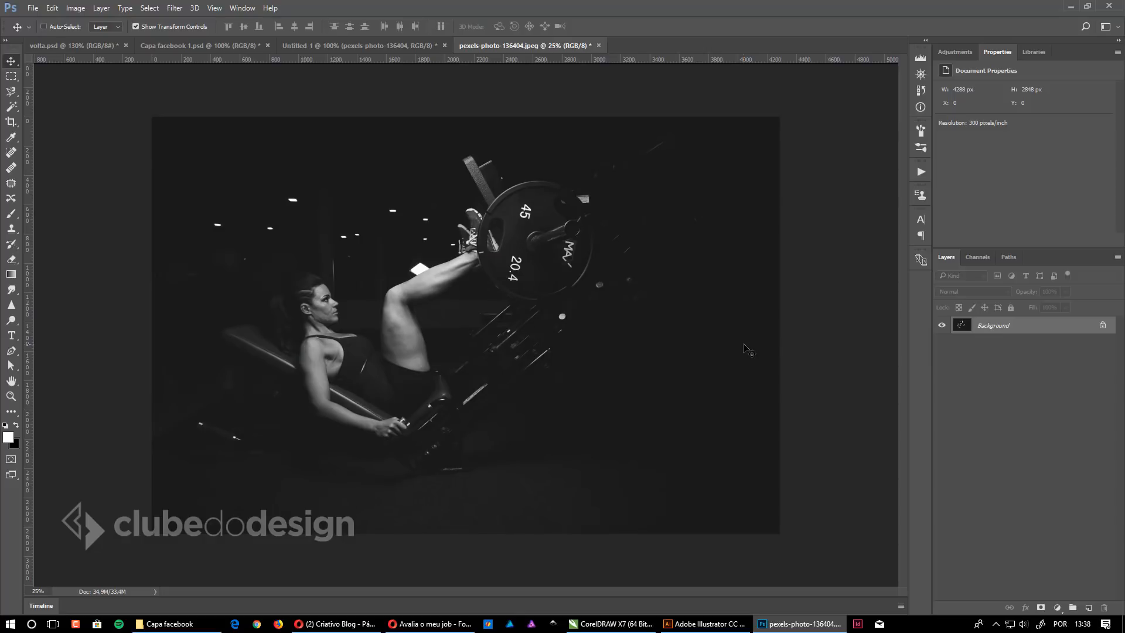
# Step: Apply Levels to the photo, sampling the black point from the dark background to the right of the woman
pyautogui.hotkey('ctrl', 'l')
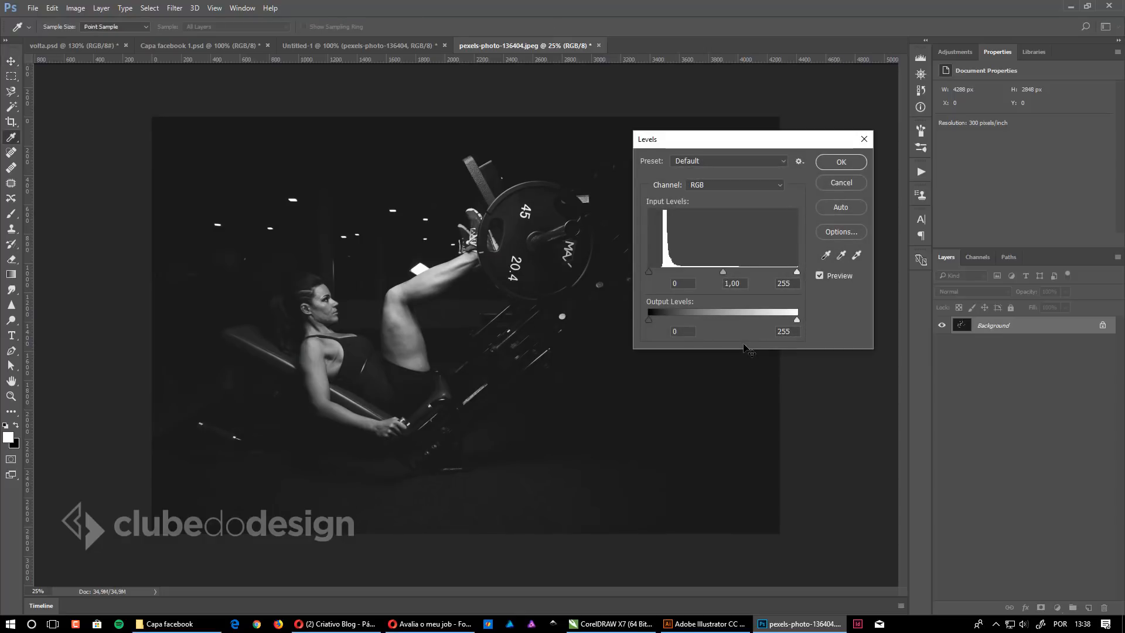
pyautogui.click(825, 258)
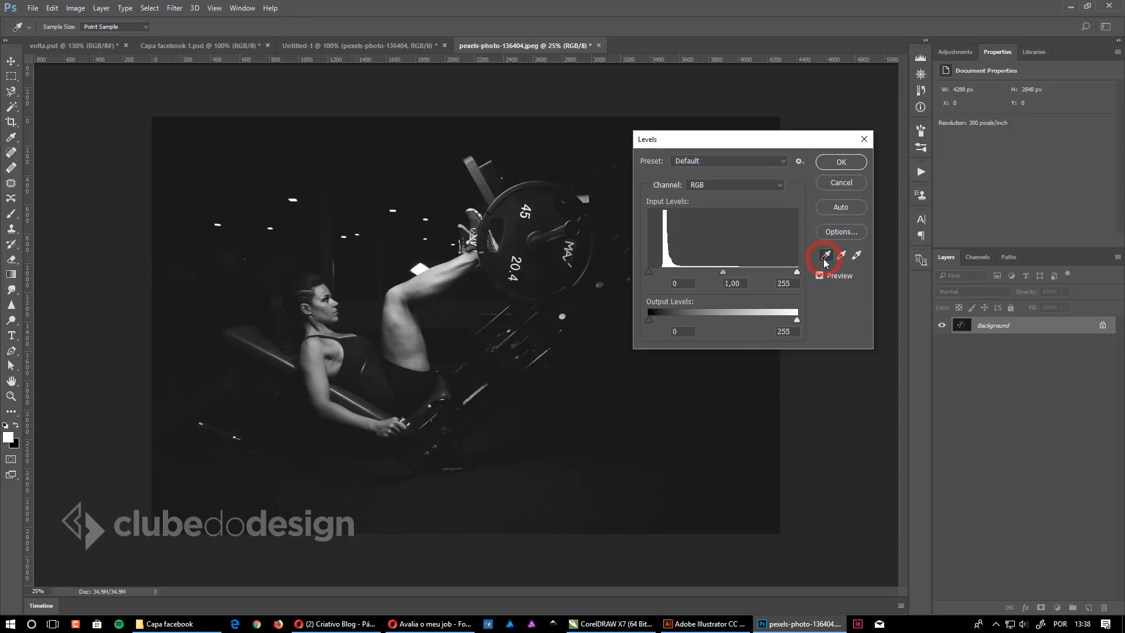
pyautogui.click(659, 412)
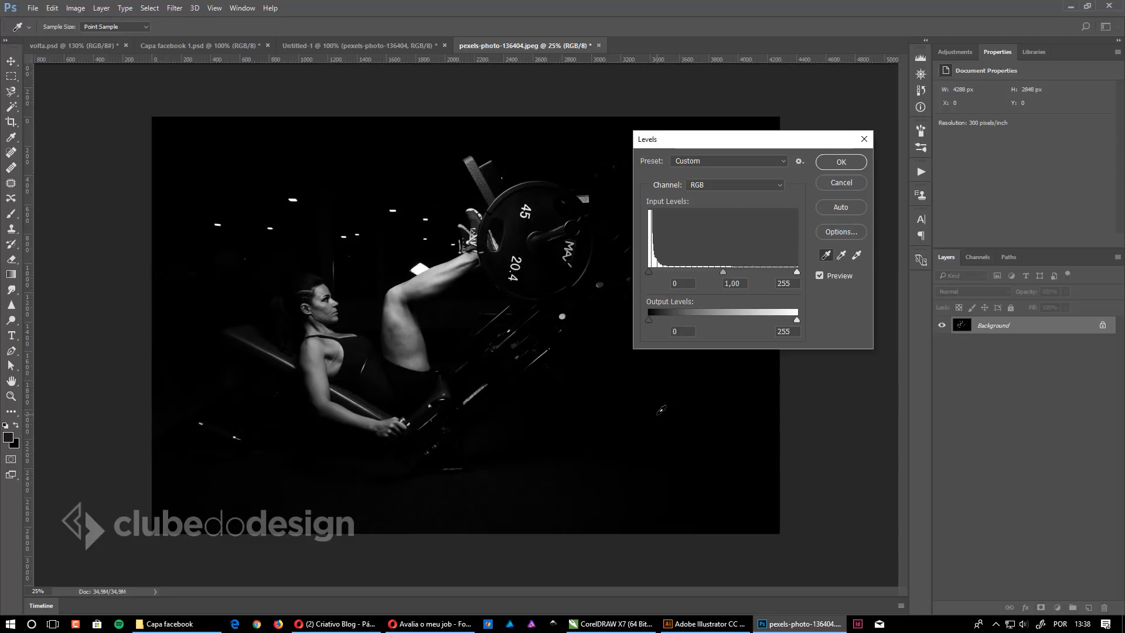
pyautogui.click(842, 164)
# Step: Close the smart object's contents with the changes saved and deselect the photo layer in the cover document
pyautogui.click(598, 45)
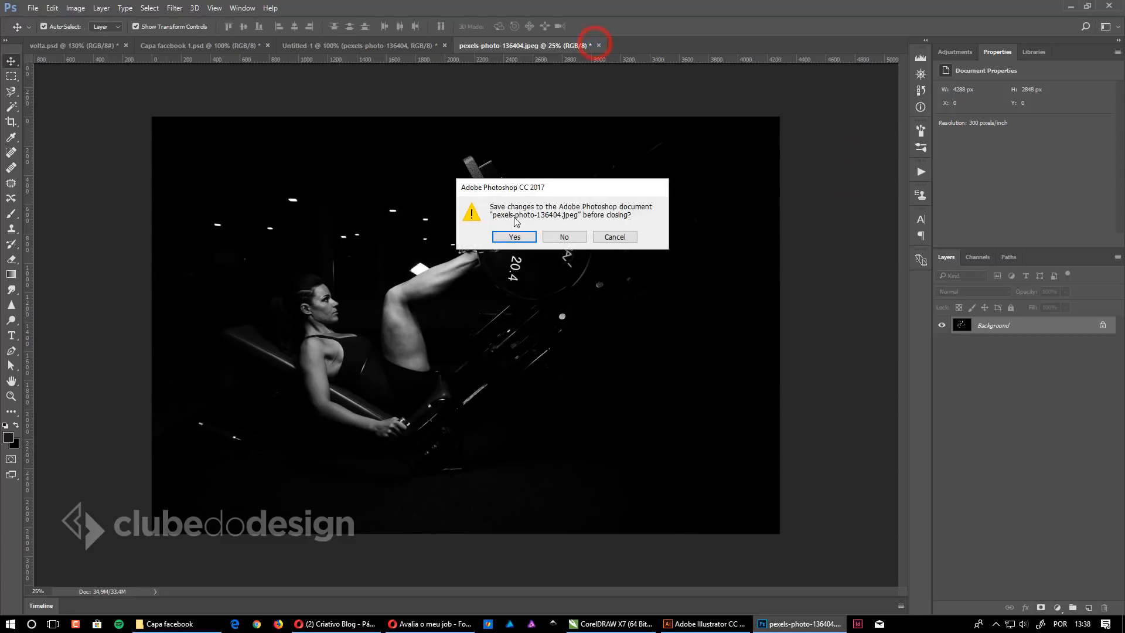
pyautogui.click(511, 236)
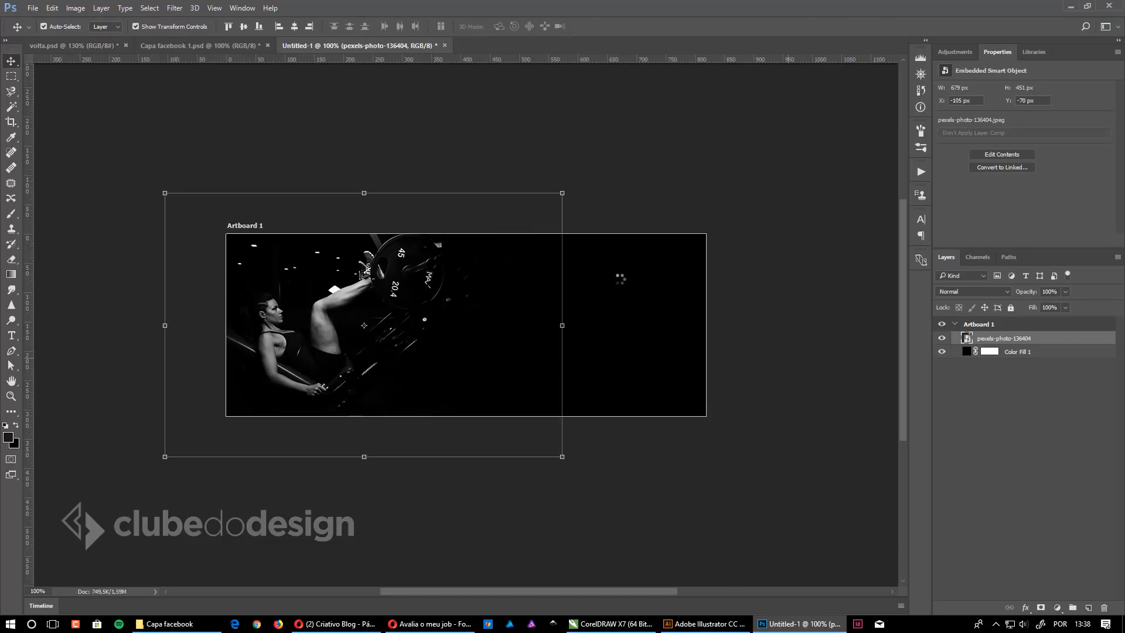
pyautogui.click(718, 251)
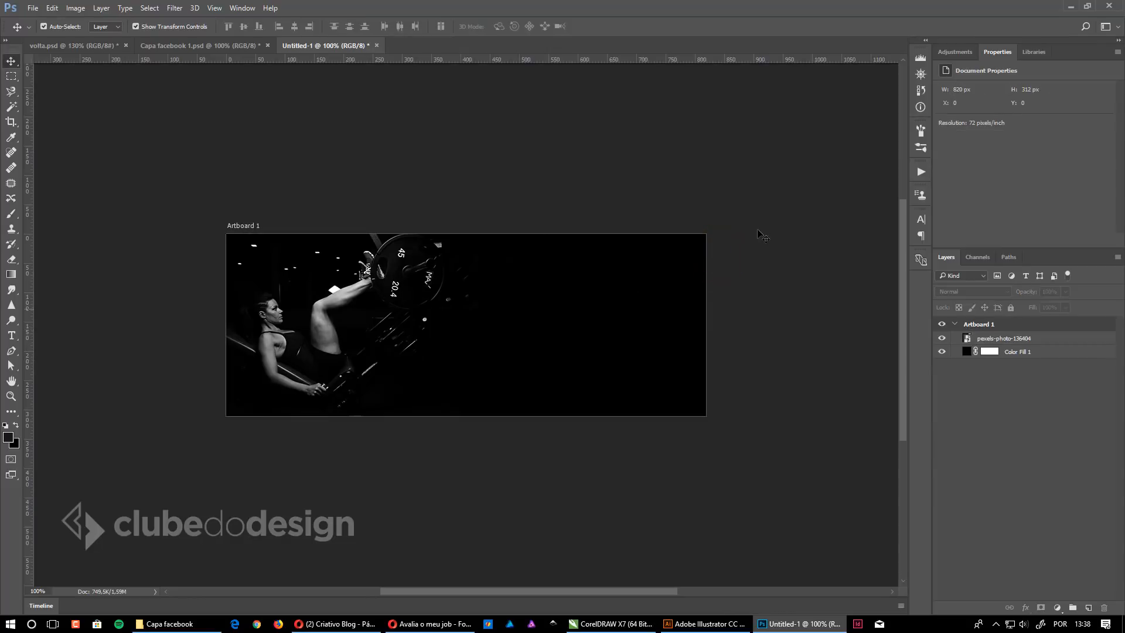
# Step: Add a guide layout to the canvas with 10 columns and 5 rows
pyautogui.click(215, 9)
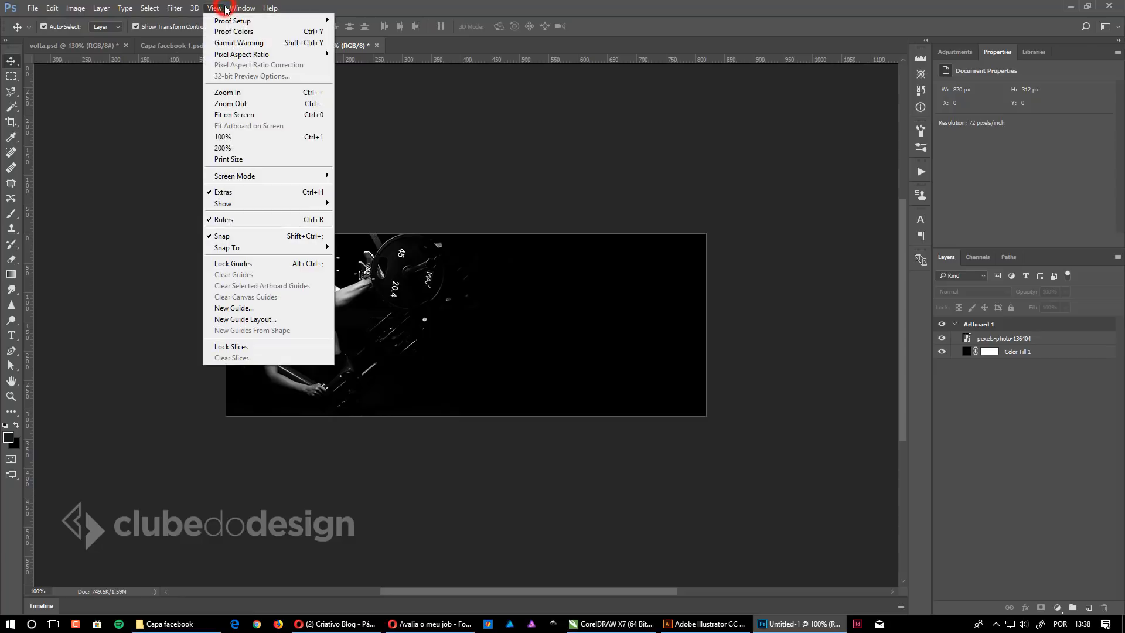
pyautogui.click(264, 319)
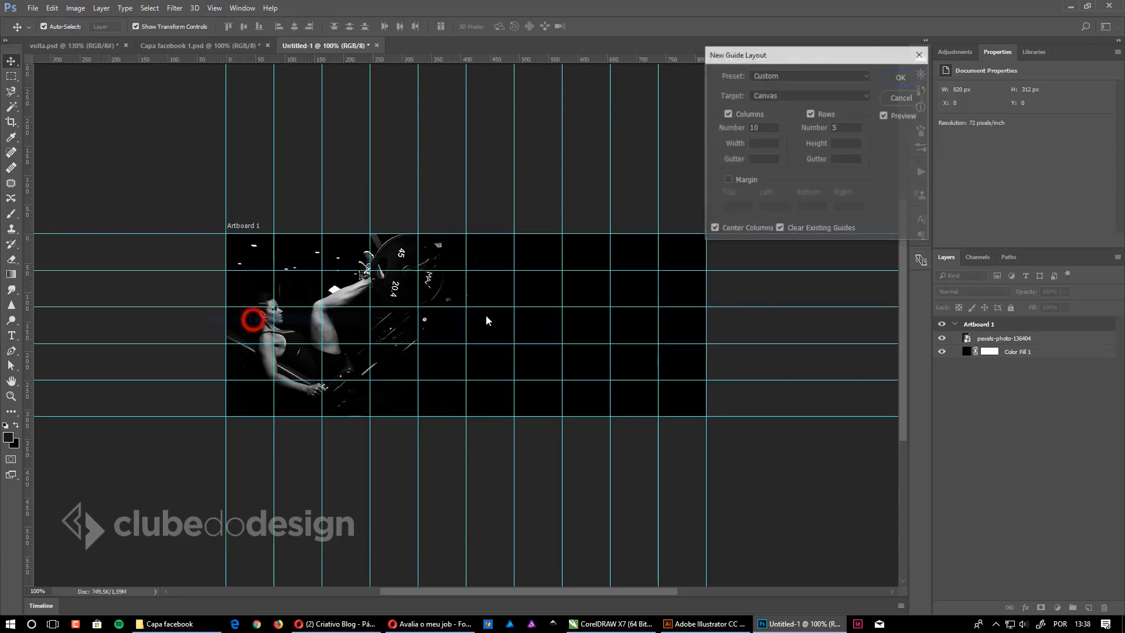
pyautogui.doubleClick(768, 126)
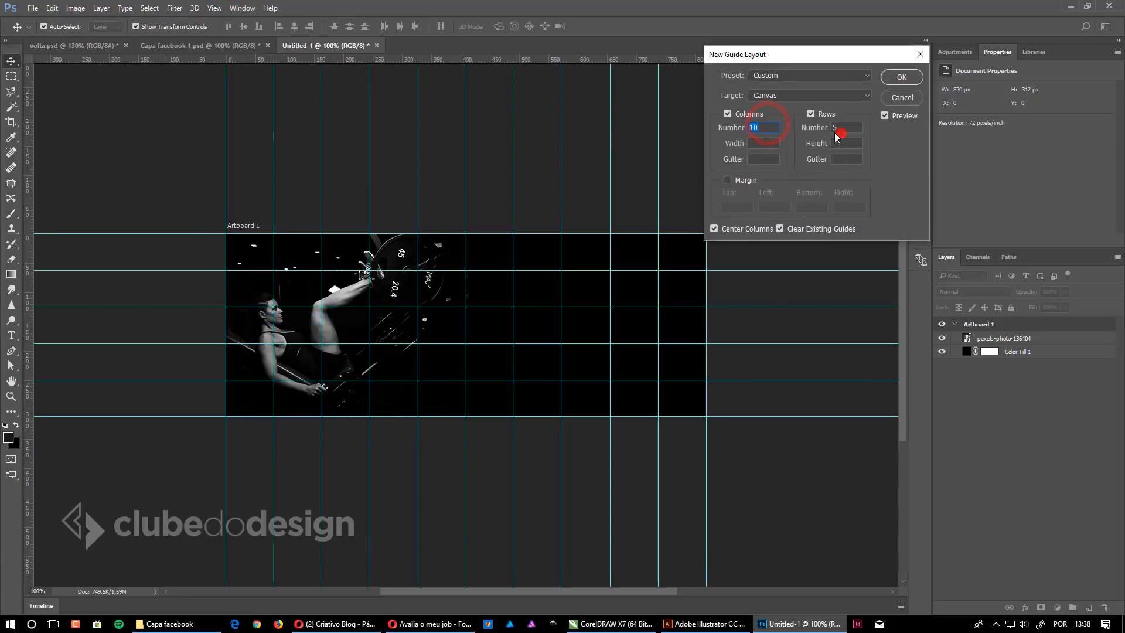
pyautogui.doubleClick(839, 127)
pyautogui.click(909, 80)
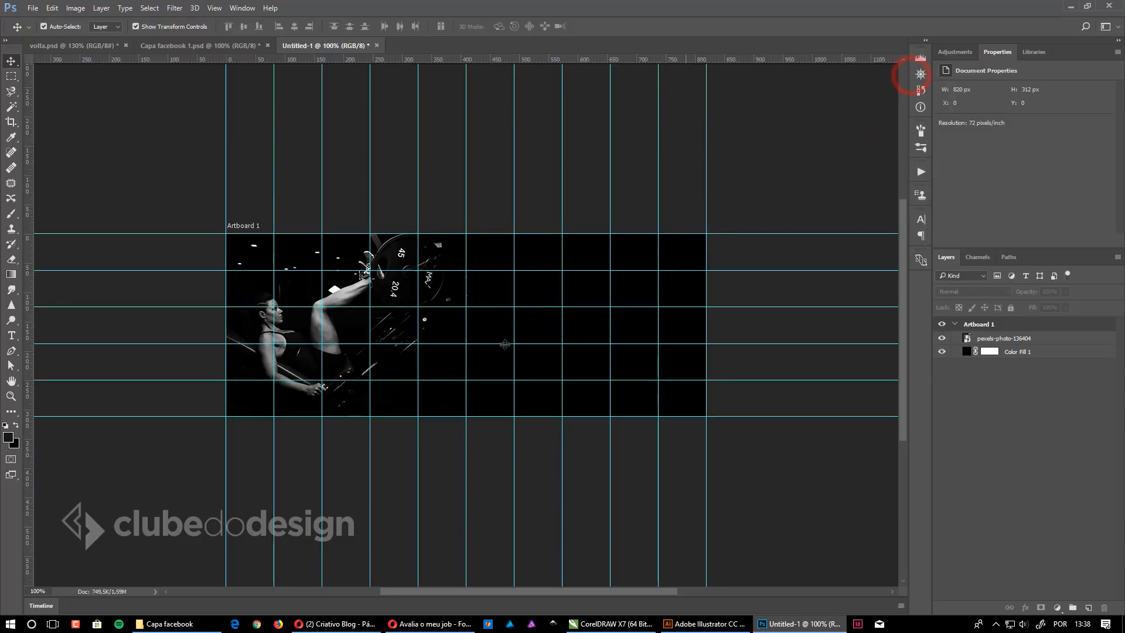
pyautogui.moveTo(447, 313); pyautogui.dragTo(467, 334)
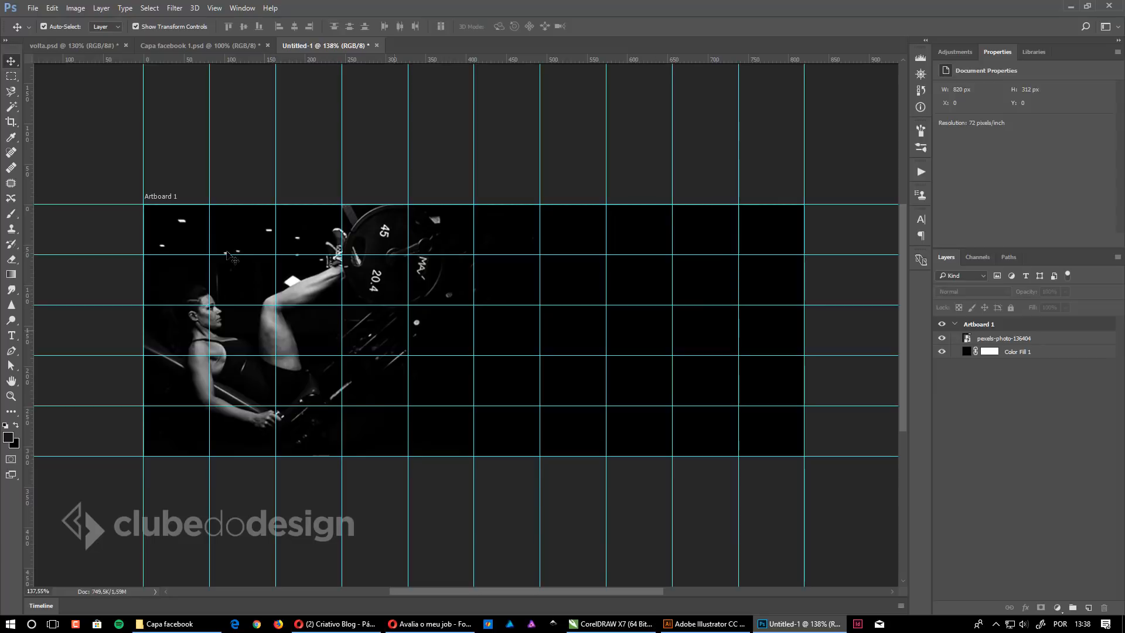
pyautogui.press('u')
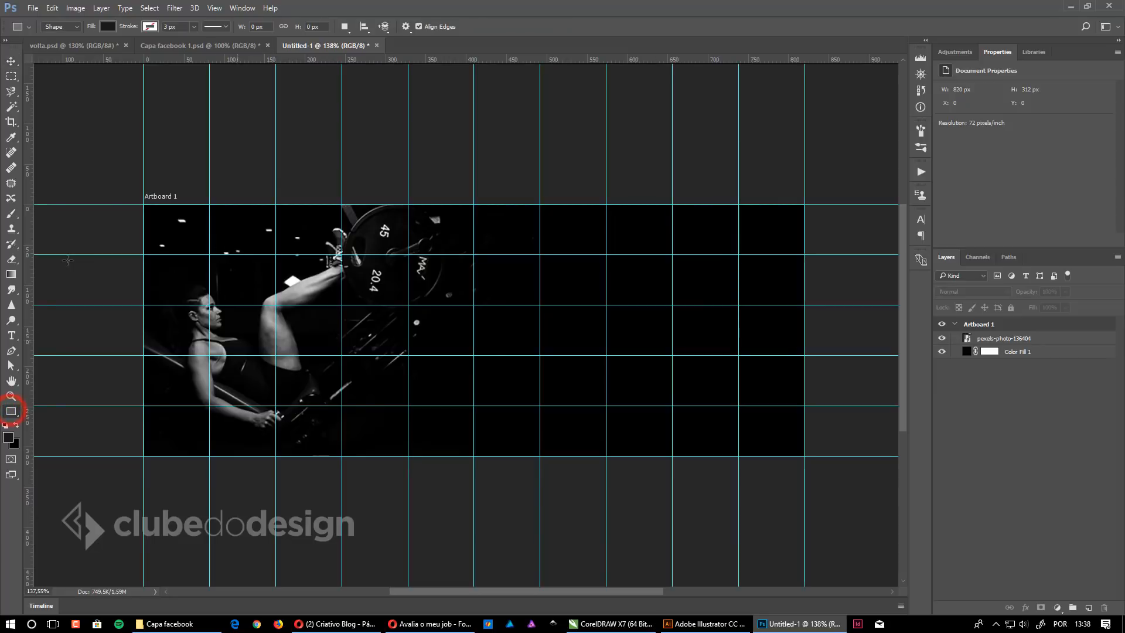
pyautogui.moveTo(116, 217); pyautogui.dragTo(865, 237)
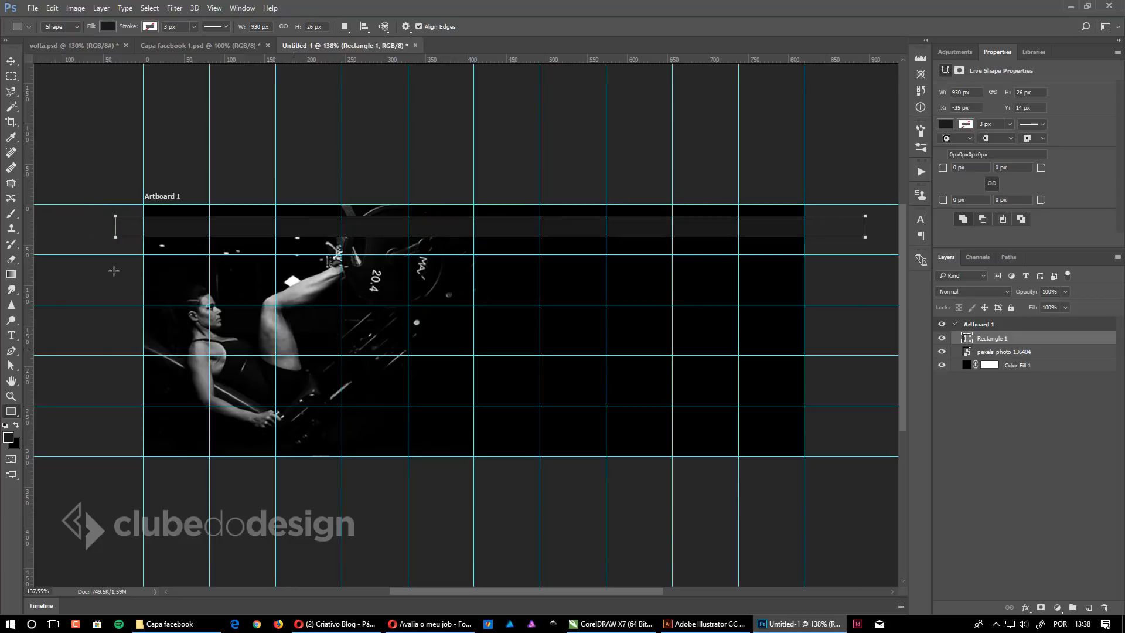
pyautogui.moveTo(98, 271); pyautogui.dragTo(847, 262)
pyautogui.moveTo(90, 242); pyautogui.dragTo(858, 249)
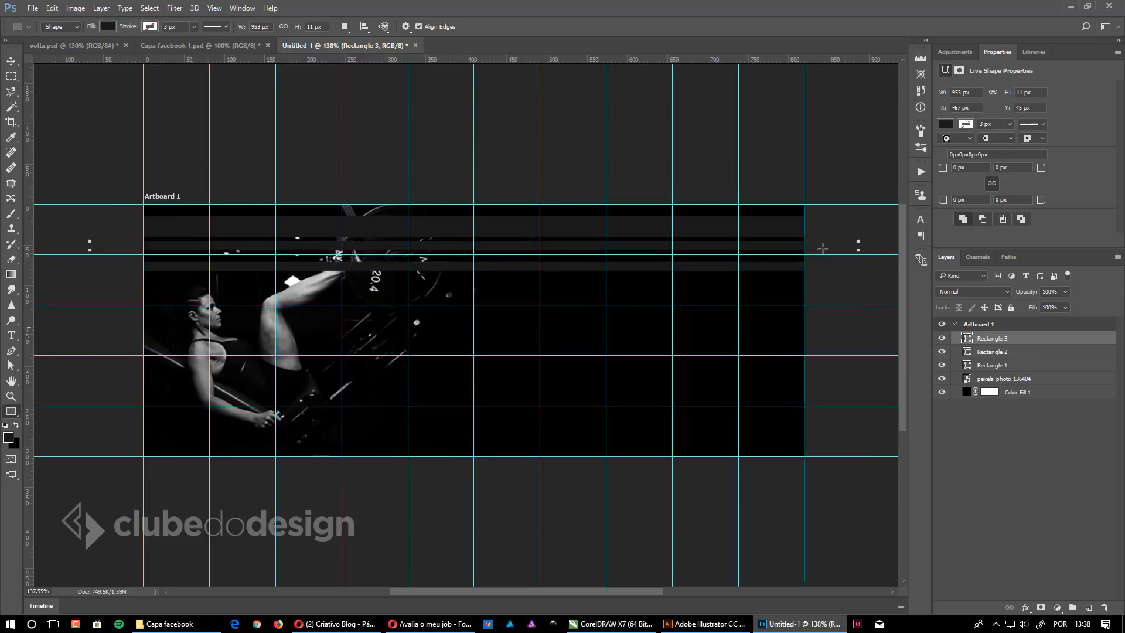
pyautogui.hotkey('ctrl', 'alt', 'z')
pyautogui.hotkey('ctrl', 'alt', 'z')
pyautogui.hotkey('ctrl', 'alt', 'z')
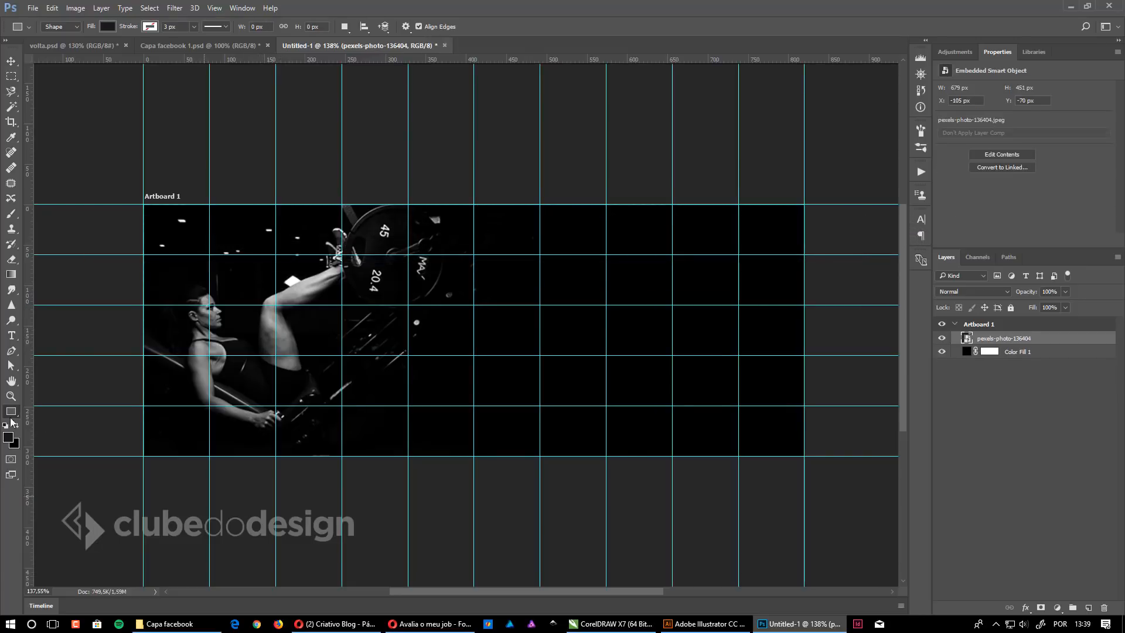
# Step: Draw five red-filled horizontal bars across the artboard's upper half, from top down about 10, 28, 7, 19 and 7 px high
pyautogui.click(107, 26)
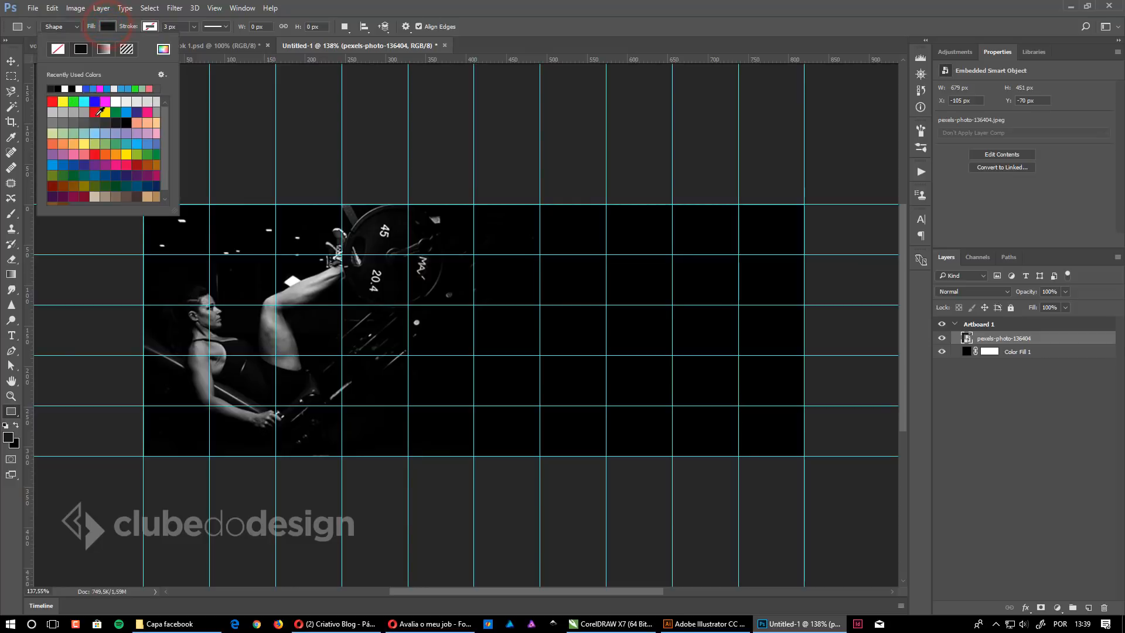
pyautogui.click(96, 113)
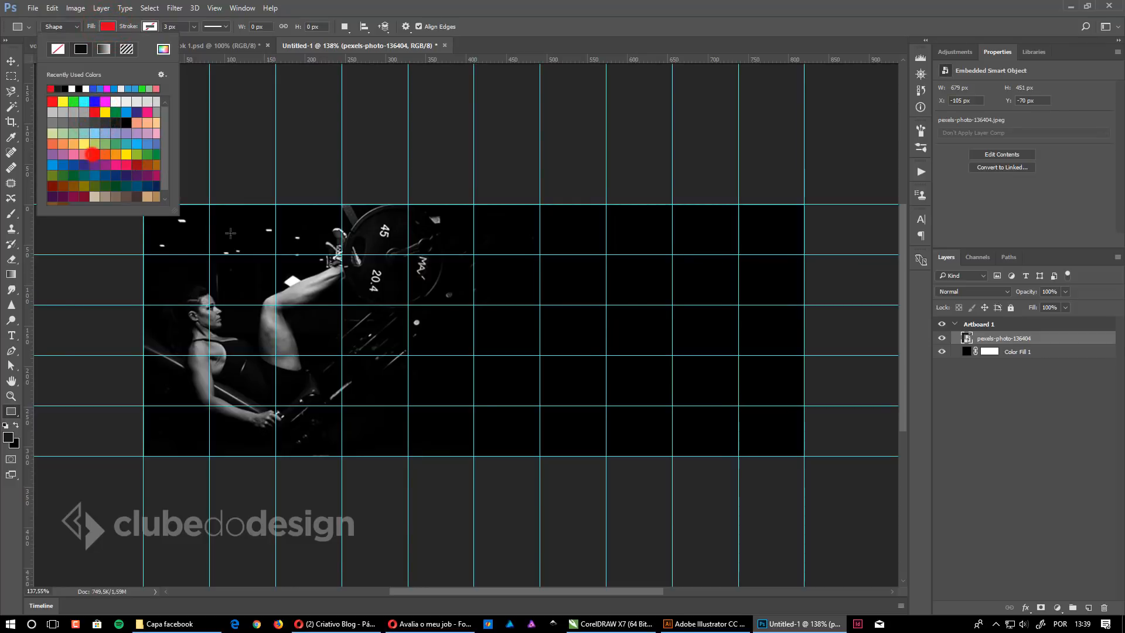
pyautogui.moveTo(133, 241); pyautogui.dragTo(751, 246)
pyautogui.moveTo(48, 268); pyautogui.dragTo(746, 271)
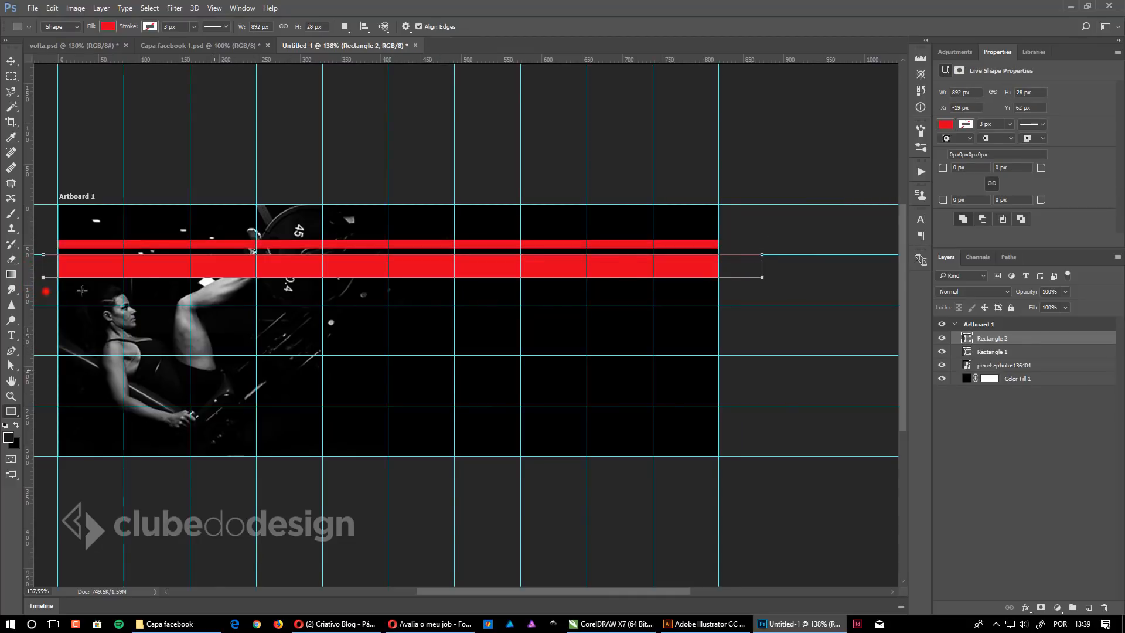
pyautogui.moveTo(46, 288); pyautogui.dragTo(747, 292)
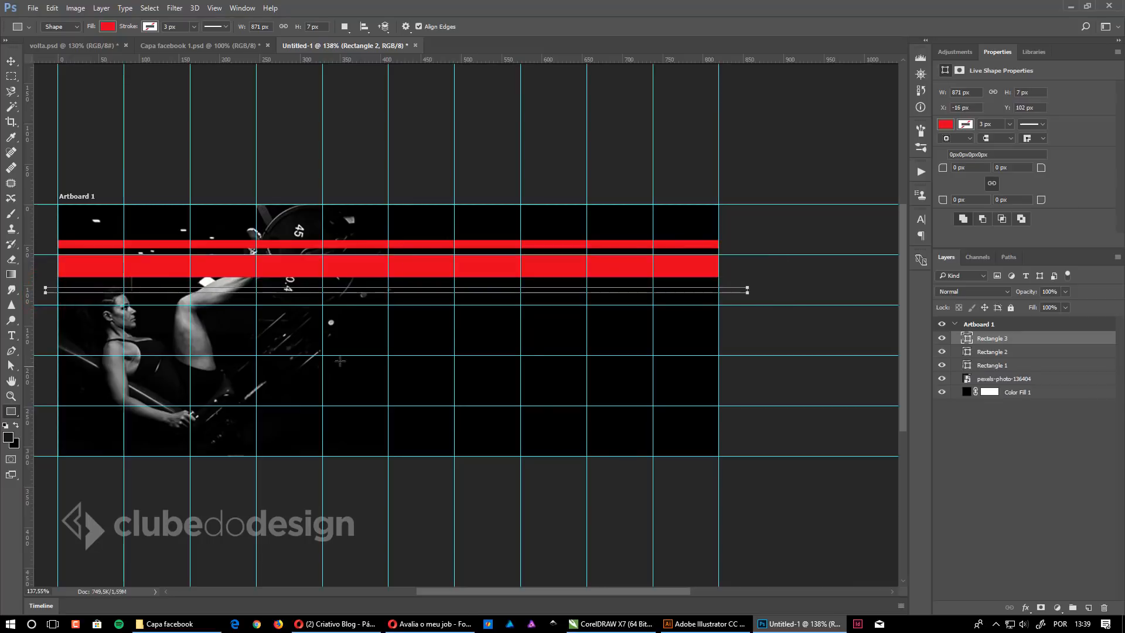
pyautogui.moveTo(49, 329); pyautogui.dragTo(743, 315)
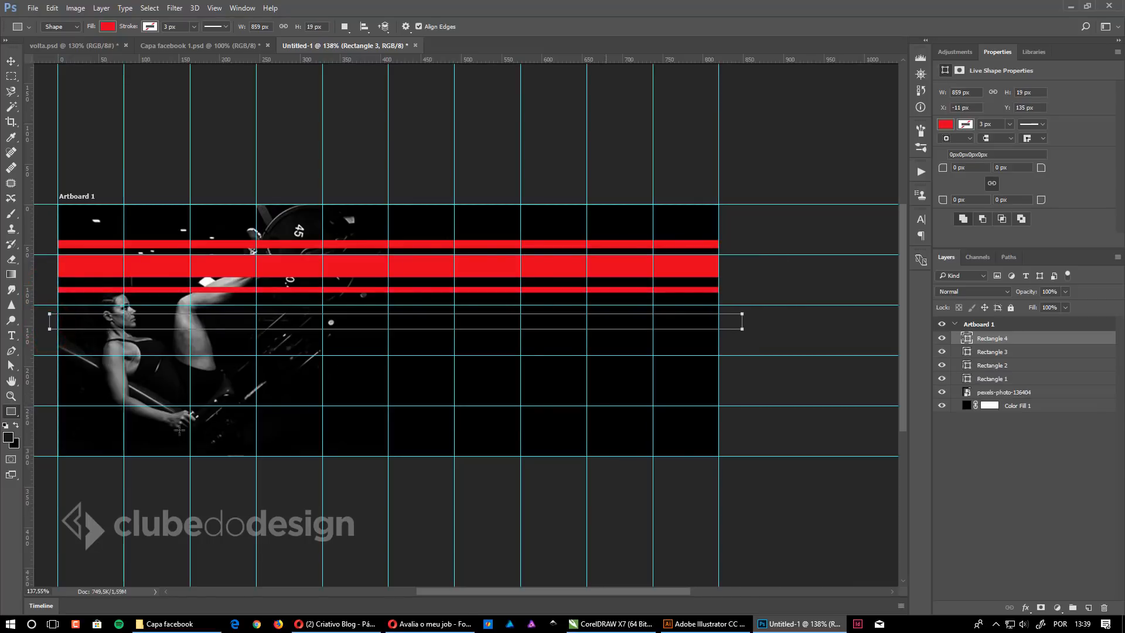
pyautogui.moveTo(48, 345); pyautogui.dragTo(734, 342)
pyautogui.moveTo(638, 596); pyautogui.dragTo(618, 596)
# Step: Change the fill of the thickest bar, second from the top, to orange
pyautogui.click(11, 60)
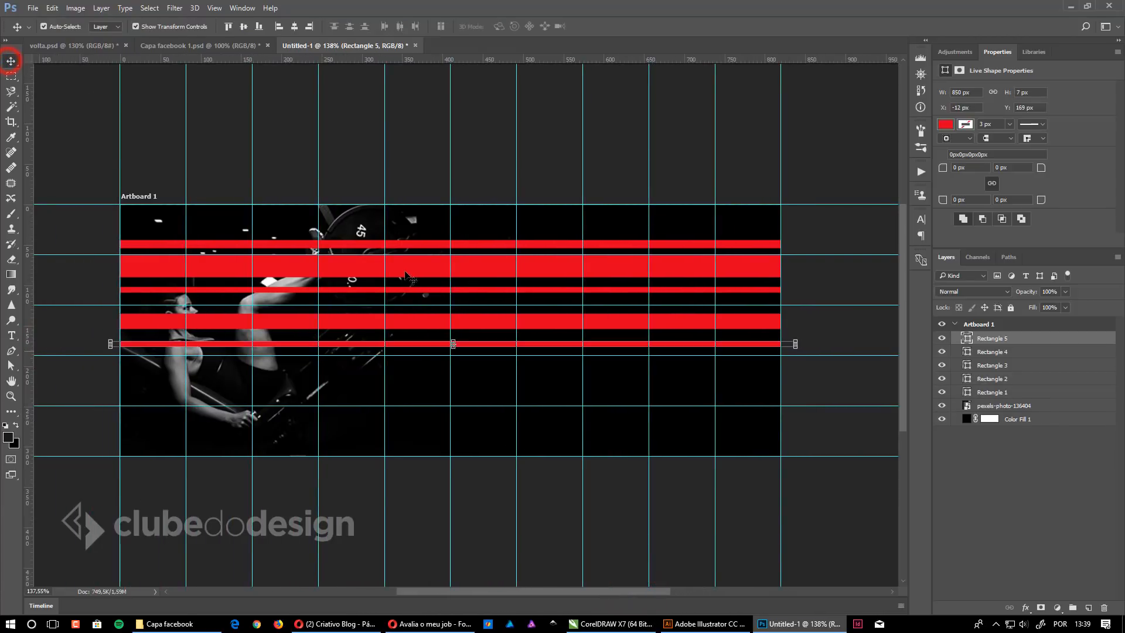
pyautogui.click(407, 269)
pyautogui.click(946, 124)
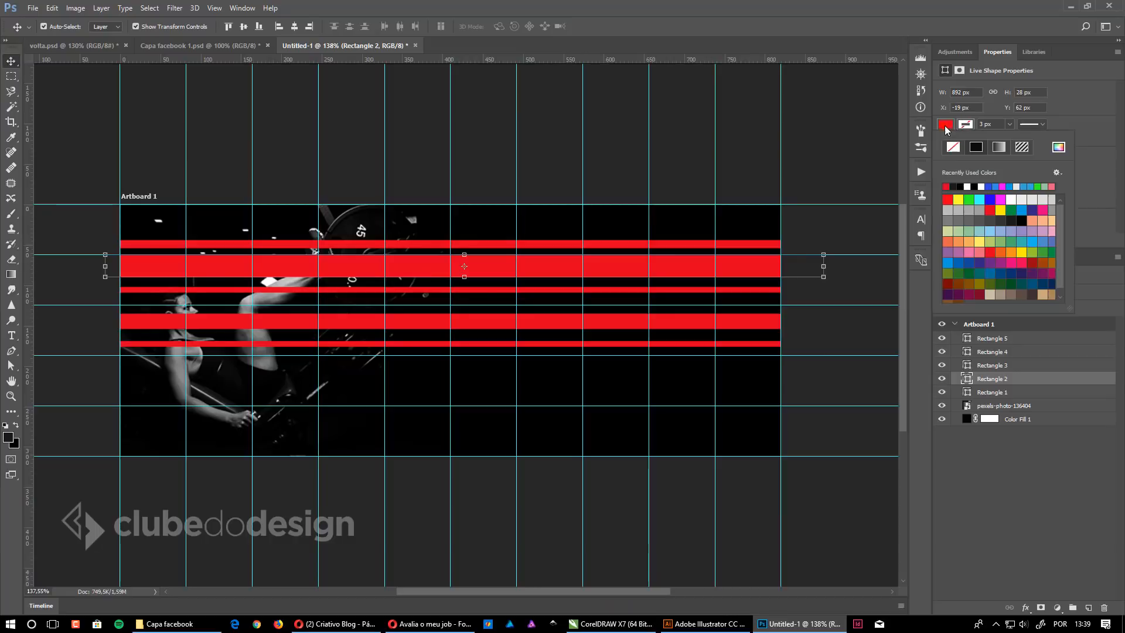
pyautogui.click(1009, 249)
# Step: Change the fill of the fourth bar from the top to white
pyautogui.click(628, 319)
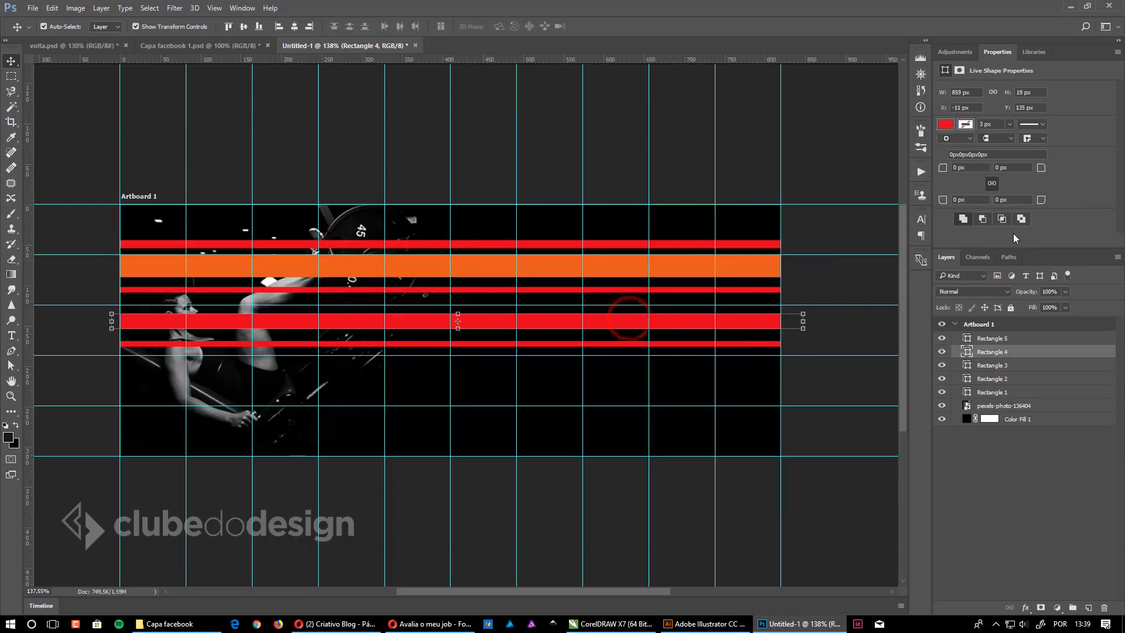
pyautogui.click(946, 124)
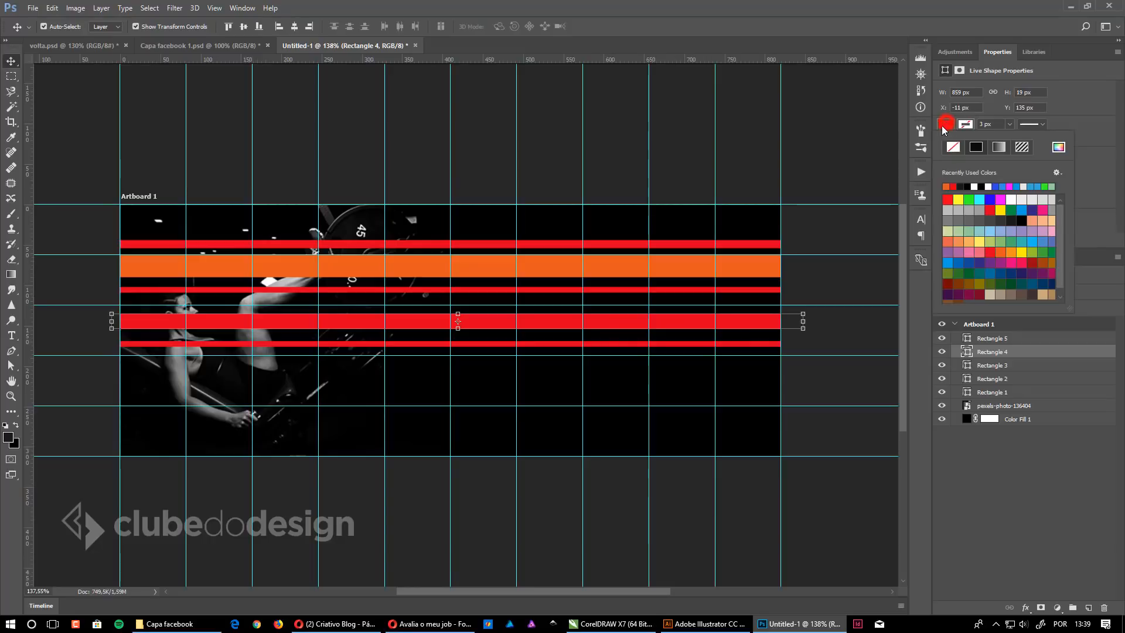
pyautogui.click(974, 186)
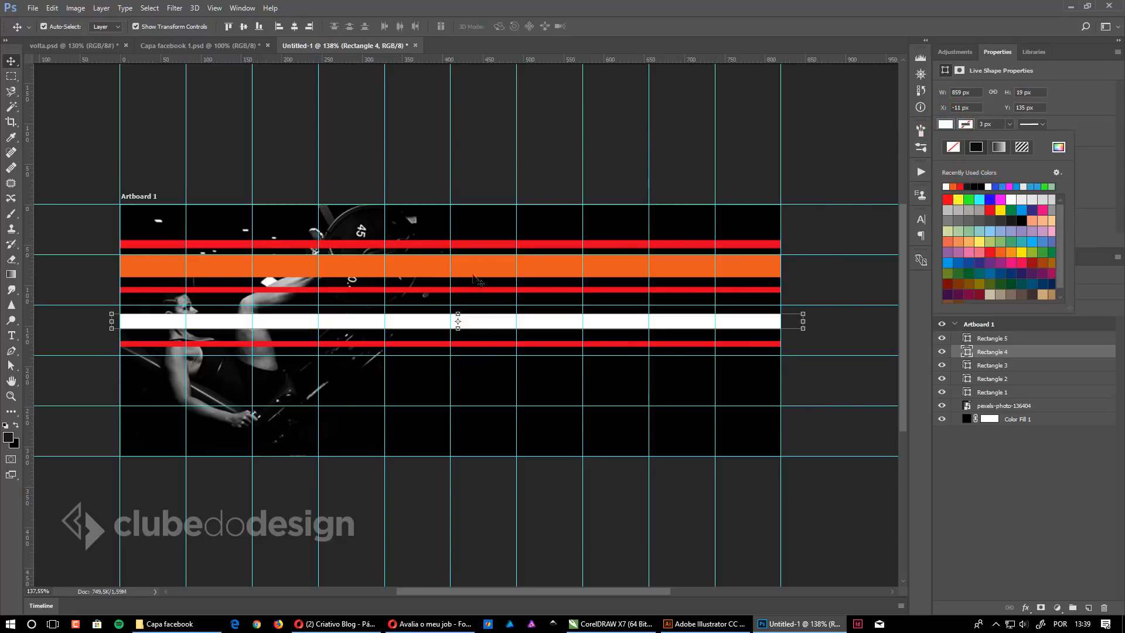
pyautogui.click(990, 338)
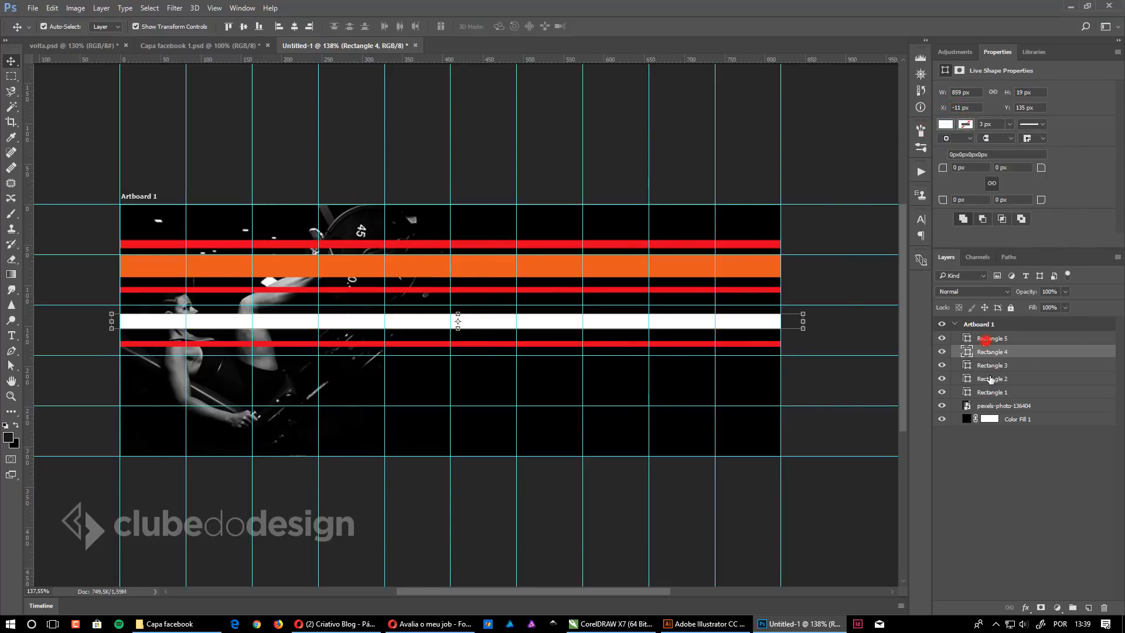
pyautogui.click(989, 339)
# Step: Set the blend mode of the topmost red bar to Lighten
pyautogui.click(542, 244)
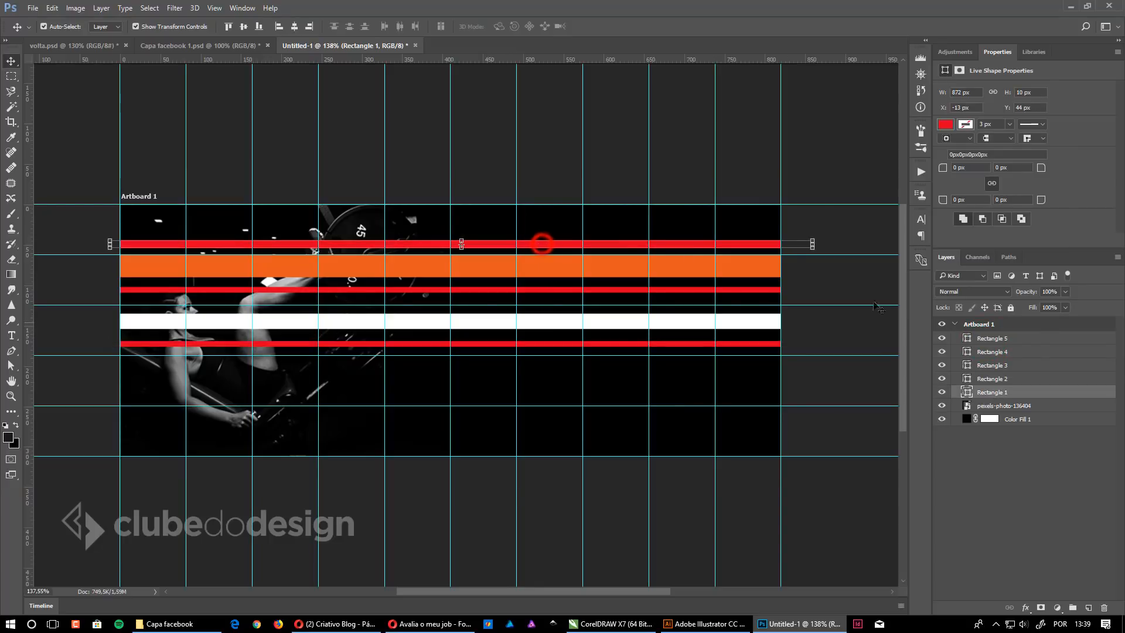
pyautogui.click(994, 291)
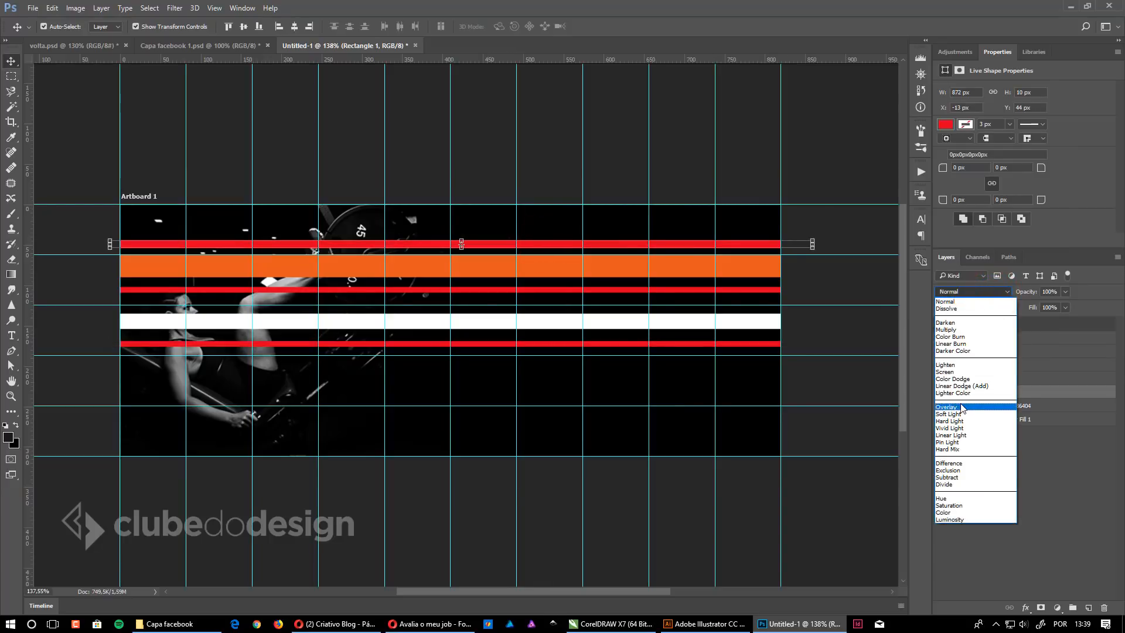
pyautogui.click(950, 365)
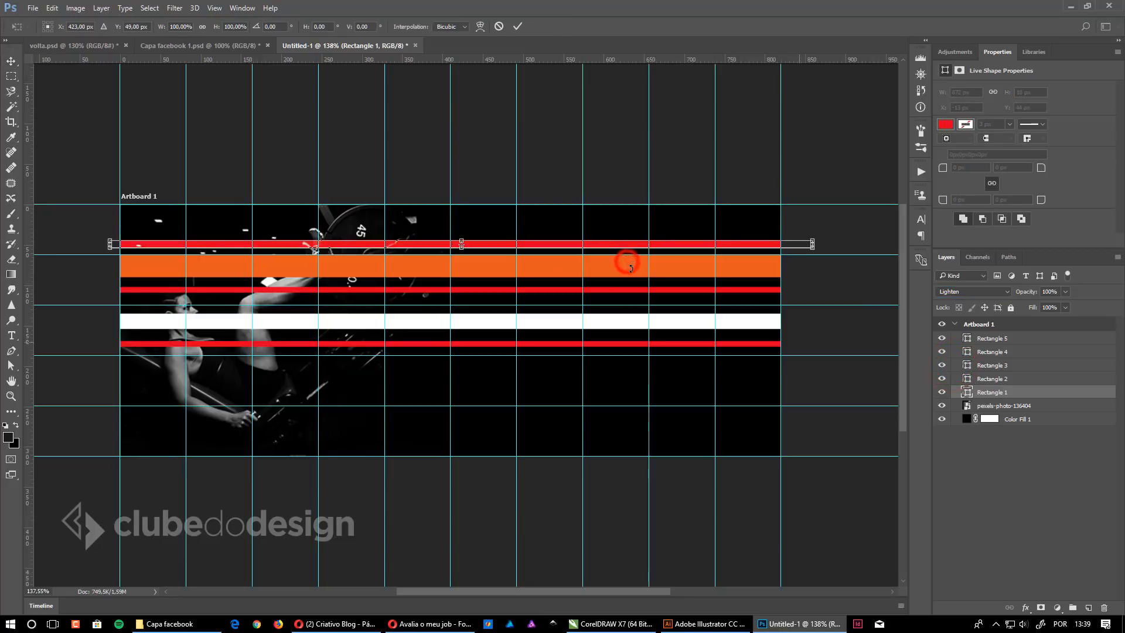
# Step: Try Soft Light on the orange bar, set its blend mode to Screen instead, and deselect it
pyautogui.click(625, 266)
pyautogui.click(976, 293)
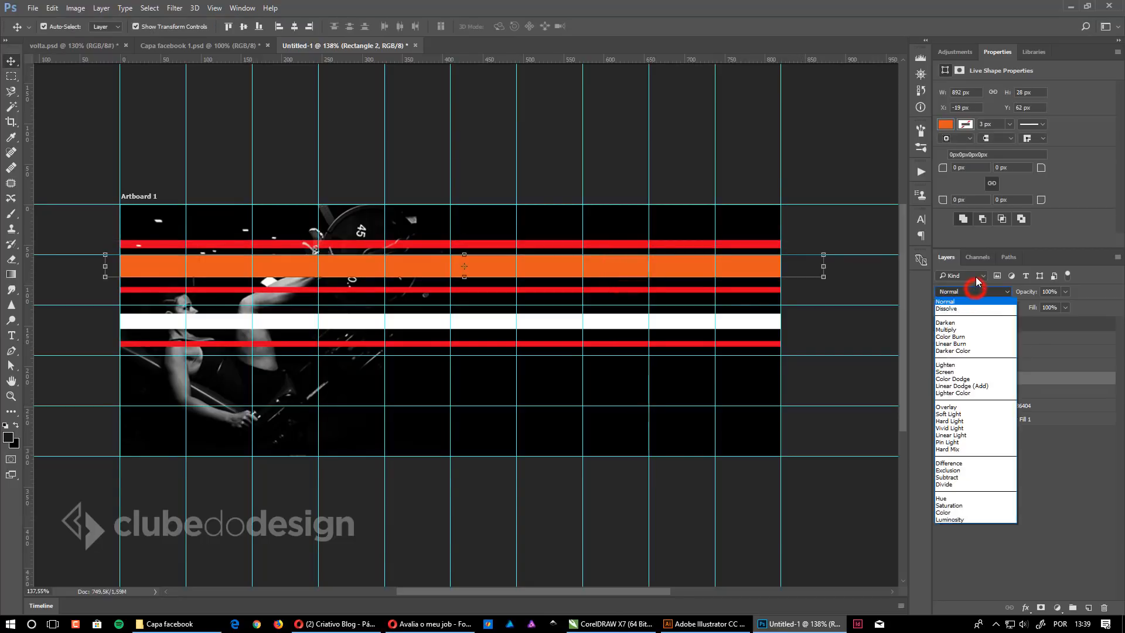
pyautogui.click(976, 283)
pyautogui.click(969, 290)
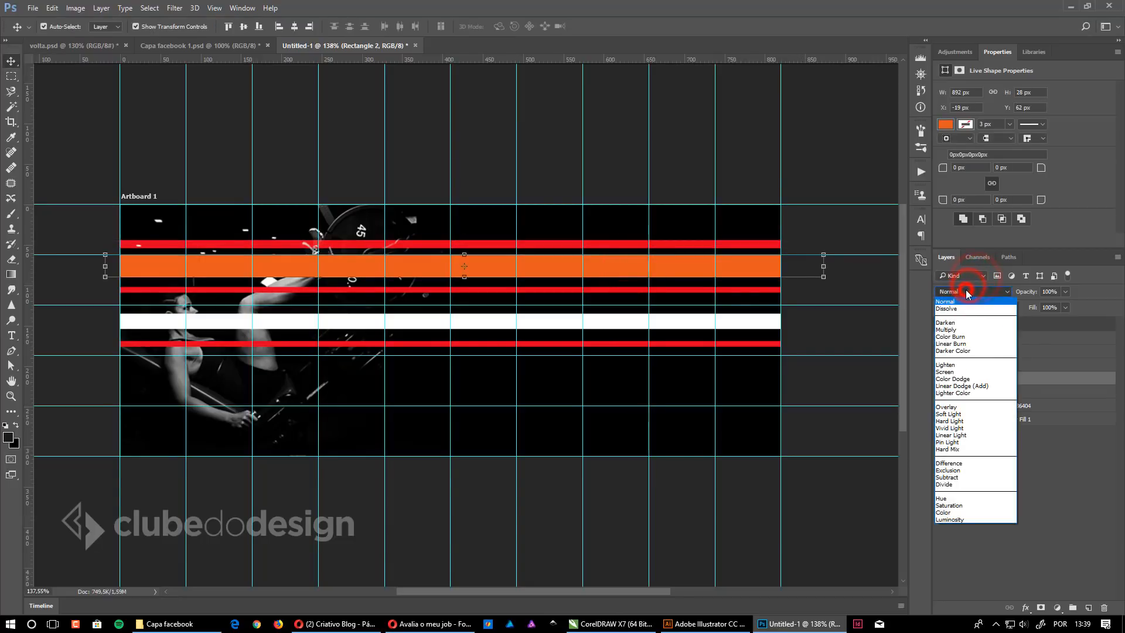
pyautogui.click(954, 415)
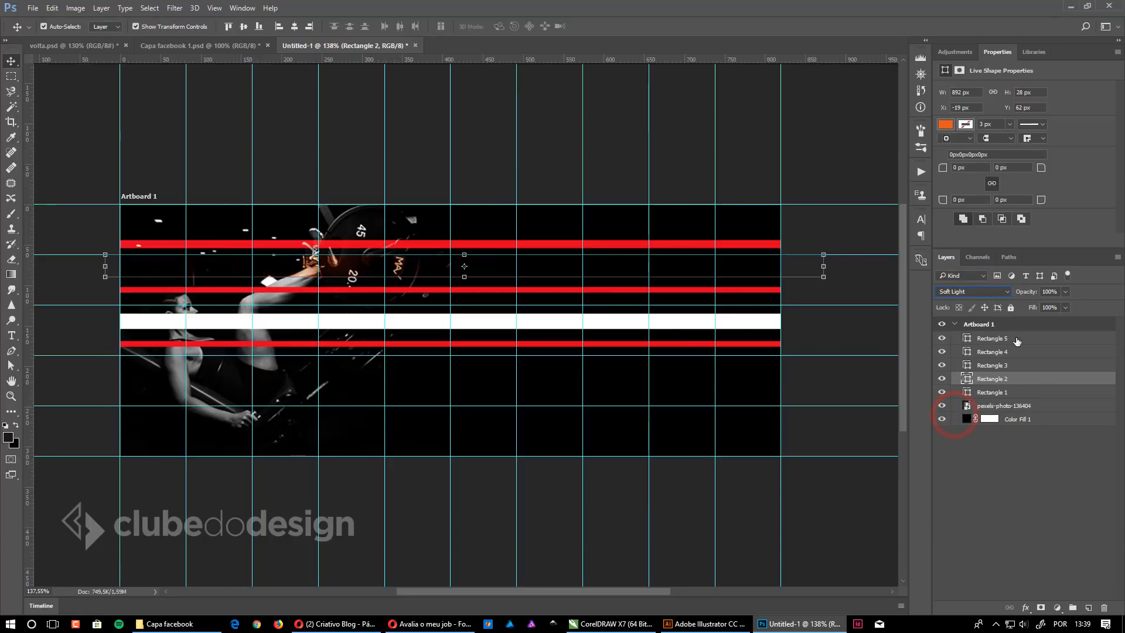
pyautogui.click(980, 292)
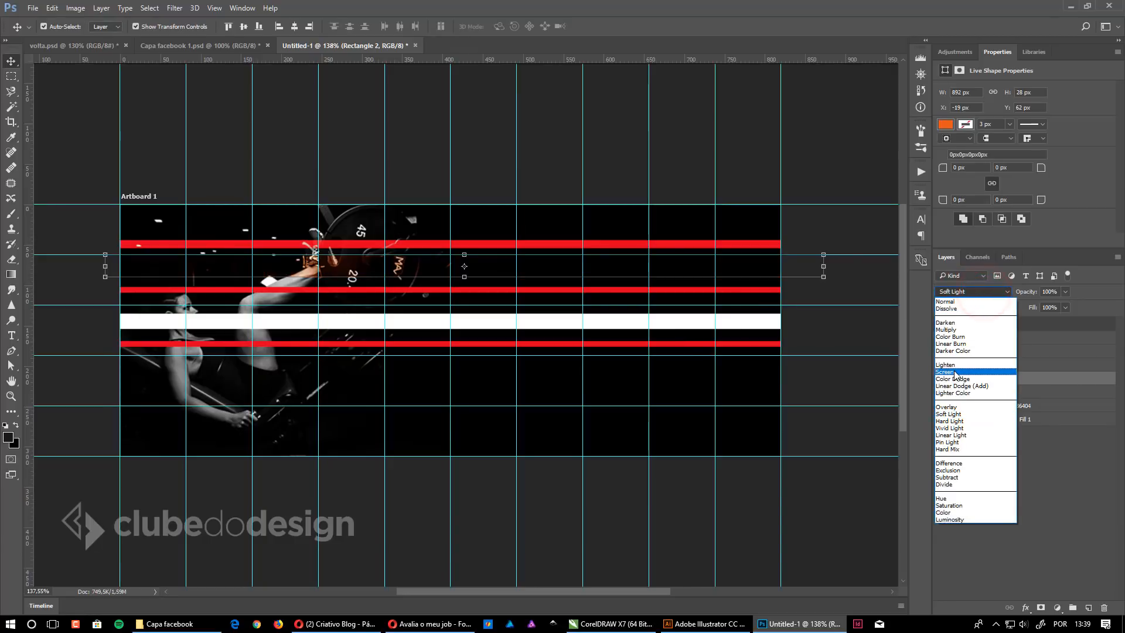
pyautogui.click(957, 371)
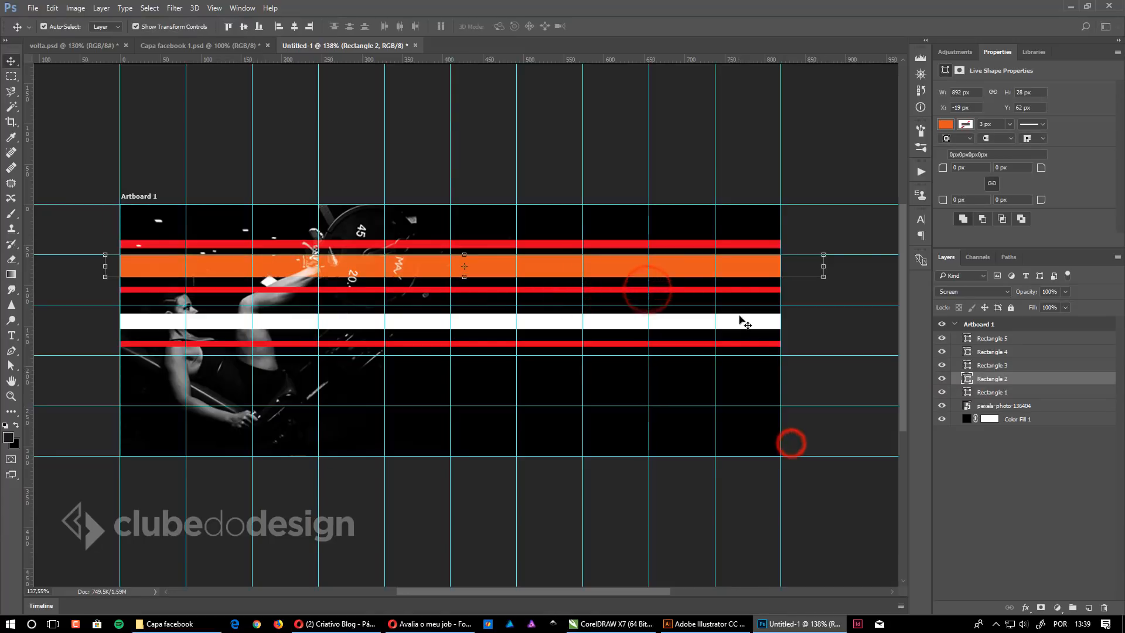
pyautogui.click(835, 314)
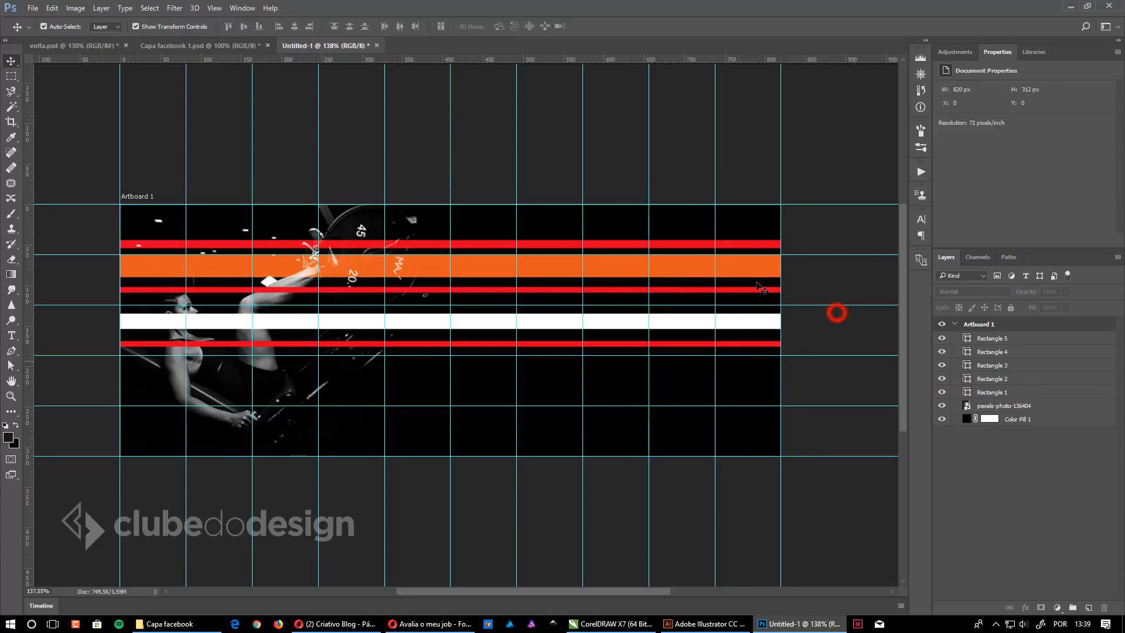
# Step: Set the blend mode of the thin red bar just below the orange one to Lighten
pyautogui.click(745, 291)
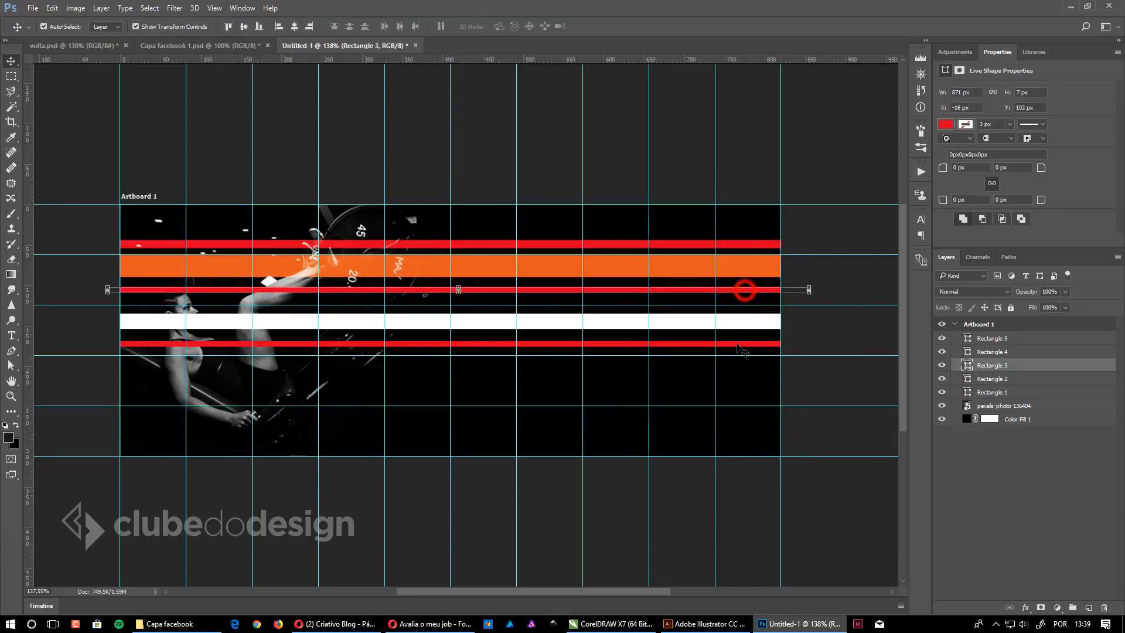
pyautogui.click(984, 291)
pyautogui.click(952, 366)
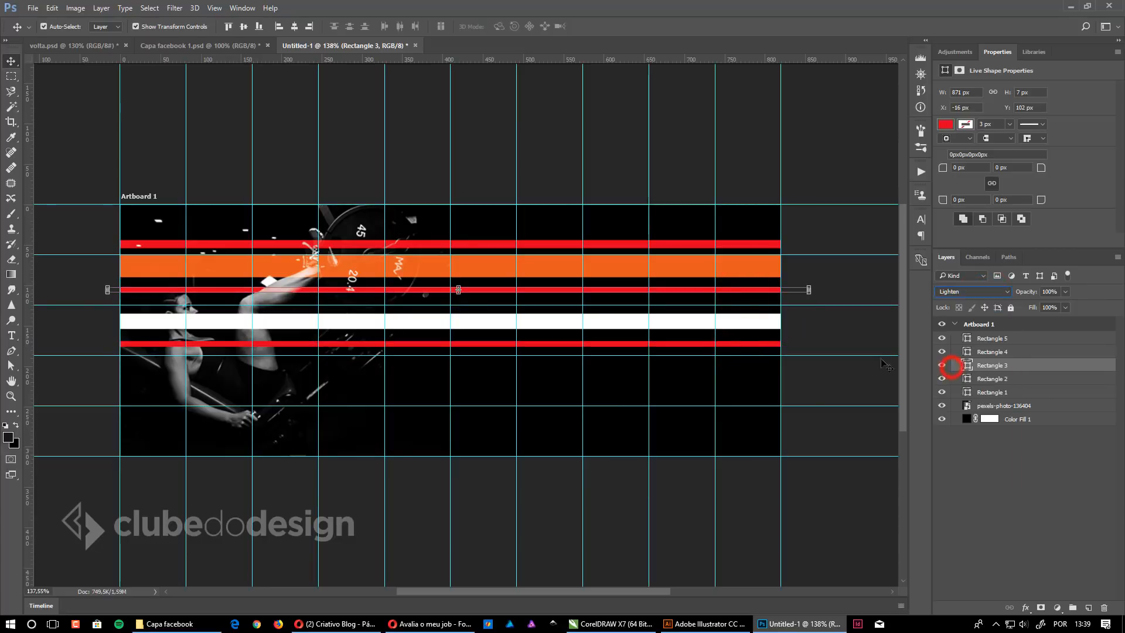
# Step: Set the white bar's blend mode to Overlay and move it up over the woman's face, to about Y 116 px
pyautogui.click(734, 322)
pyautogui.click(988, 293)
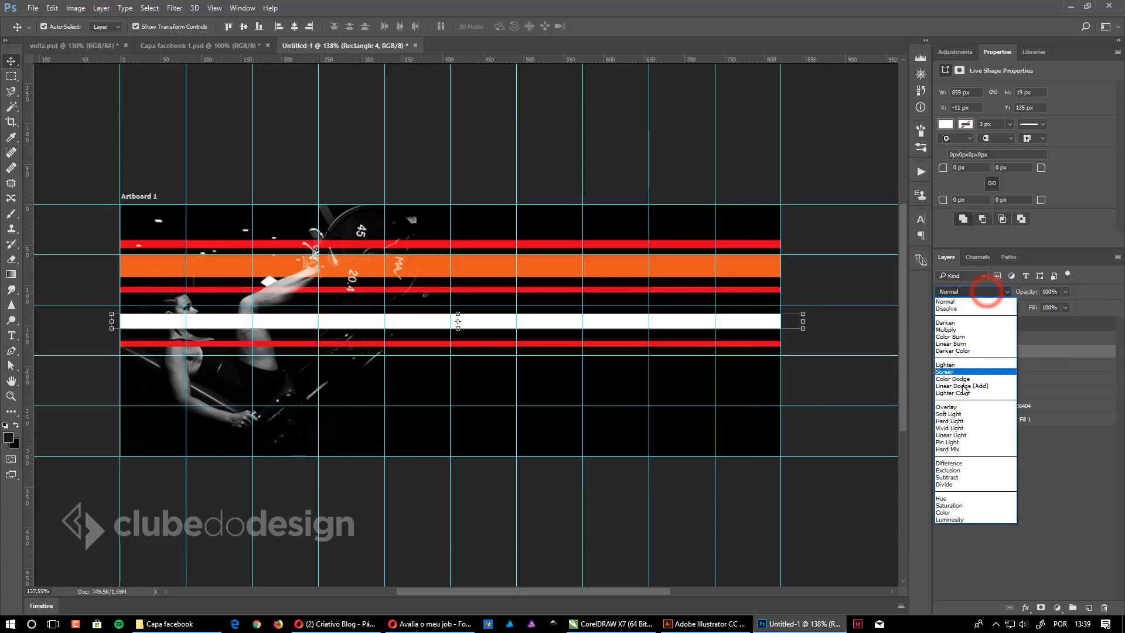
pyautogui.click(949, 407)
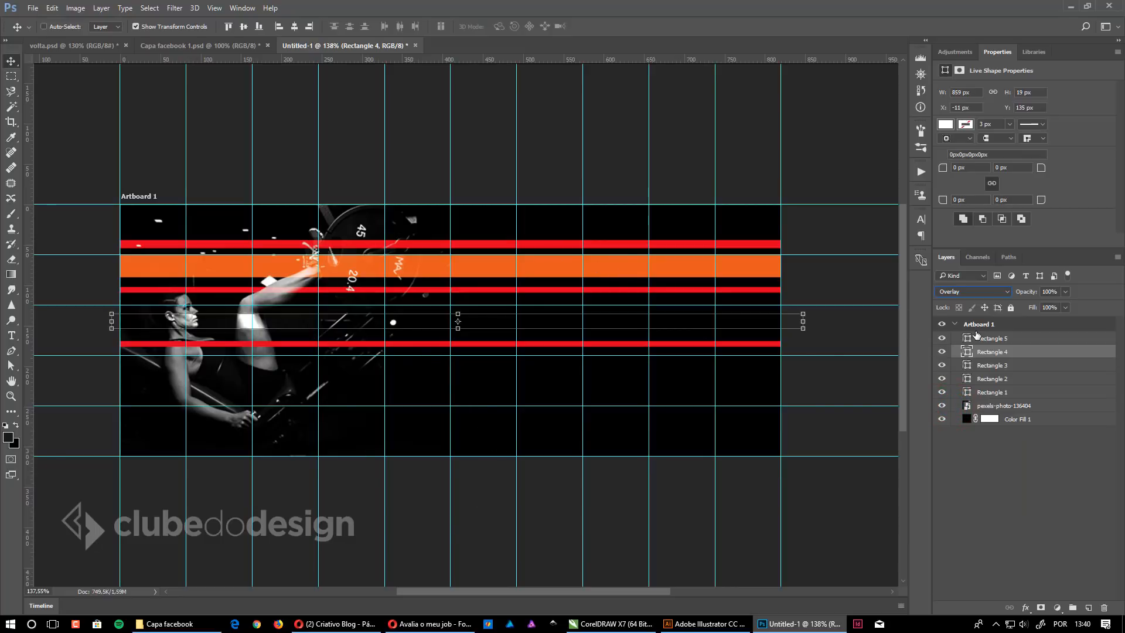
pyautogui.press('ctrl')
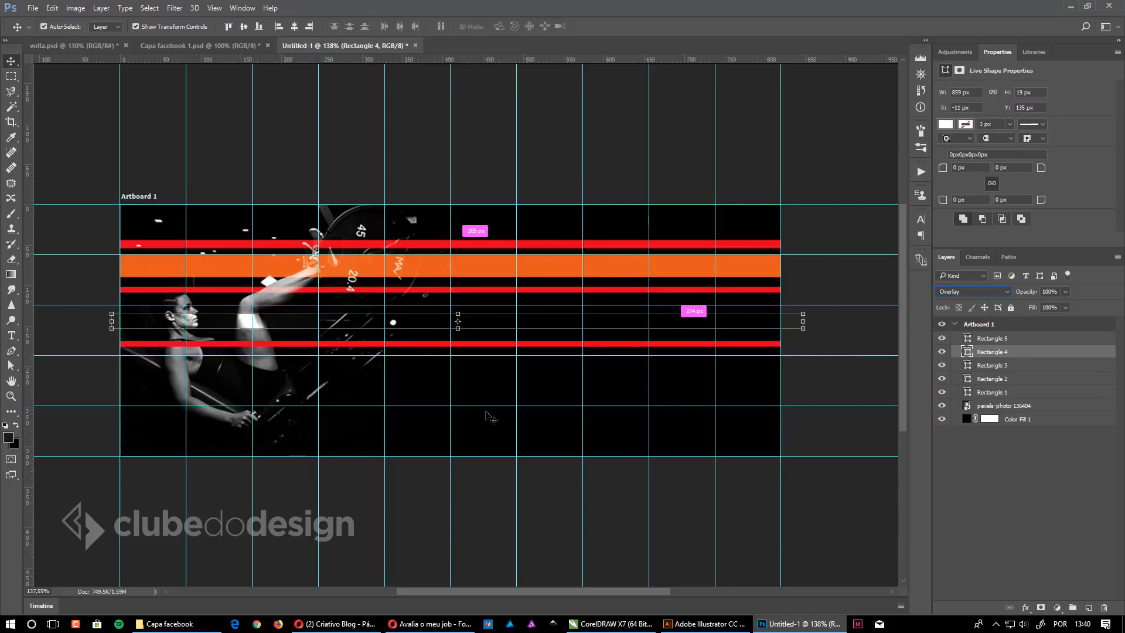
pyautogui.moveTo(431, 322)
pyautogui.mouseDown()
pyautogui.moveTo(445, 273)
pyautogui.moveTo(439, 322)
pyautogui.moveTo(441, 276)
pyautogui.moveTo(435, 305)
pyautogui.mouseUp()
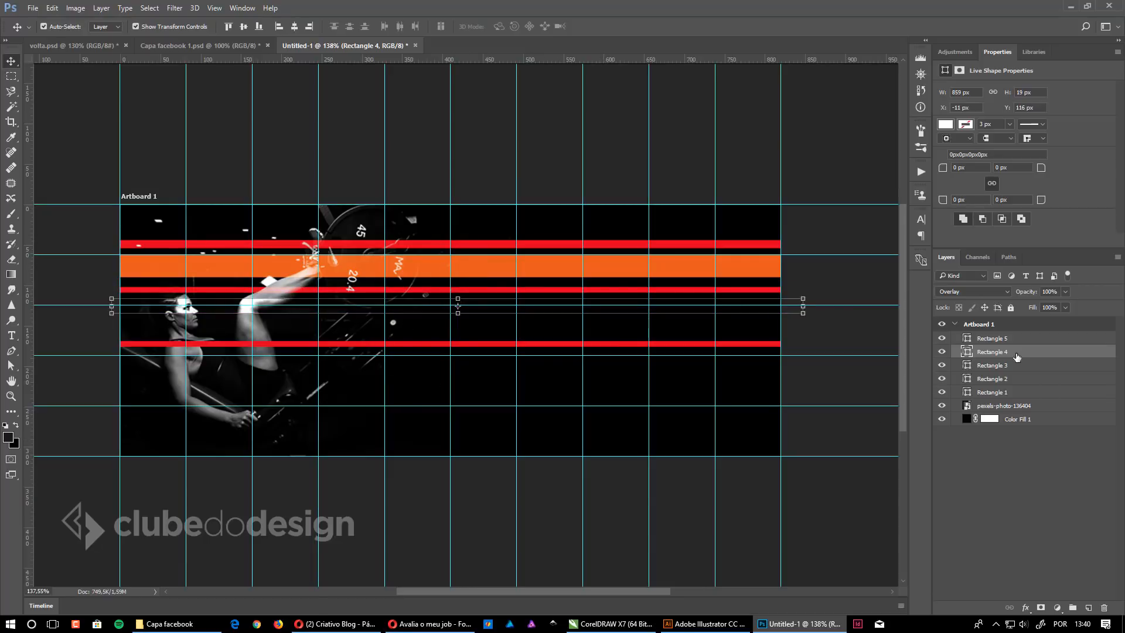
# Step: Duplicate the white Overlay bar and place the copy lower, across the woman's chest
pyautogui.click(995, 365)
pyautogui.click(1003, 405)
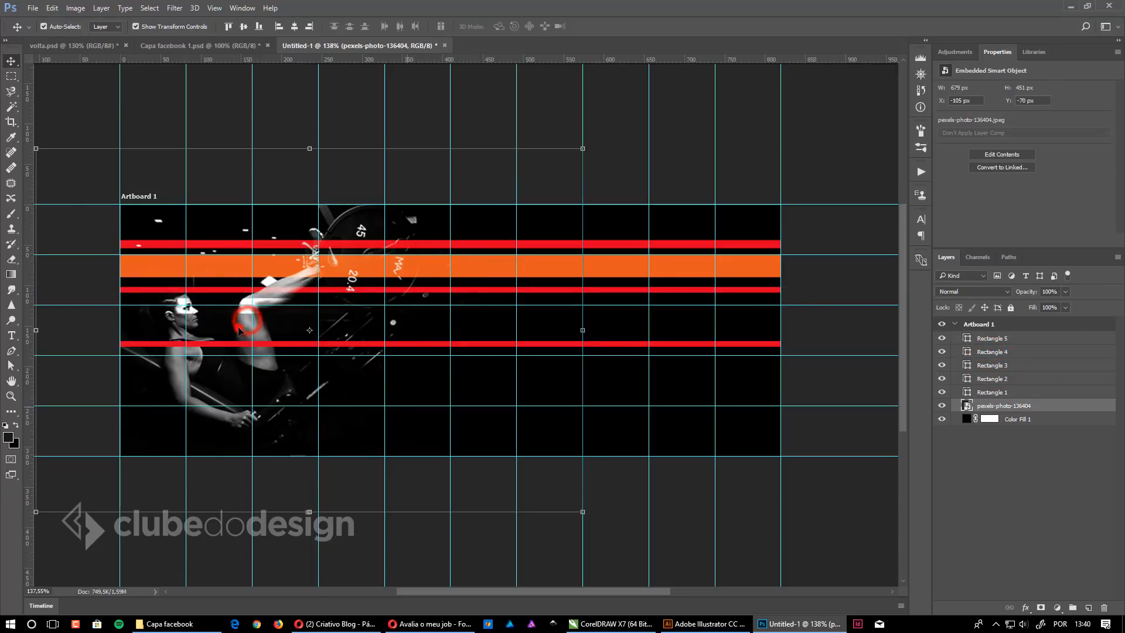
pyautogui.click(272, 309)
pyautogui.click(282, 332)
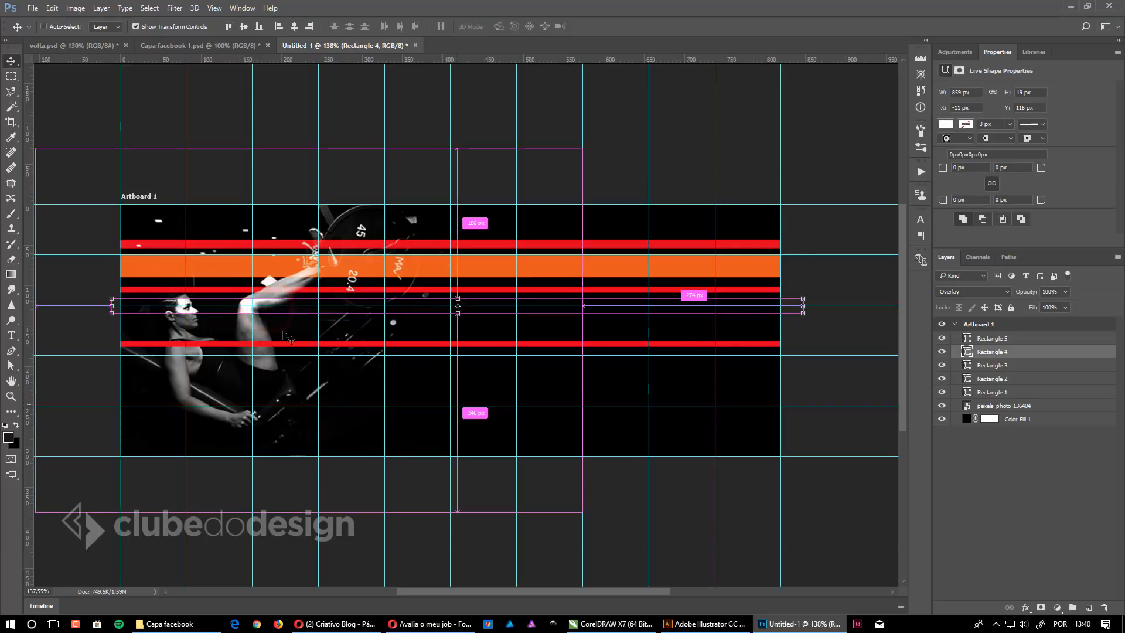
pyautogui.moveTo(283, 316)
pyautogui.mouseDown()
pyautogui.moveTo(287, 372)
pyautogui.moveTo(298, 373)
pyautogui.moveTo(276, 312)
pyautogui.mouseUp()
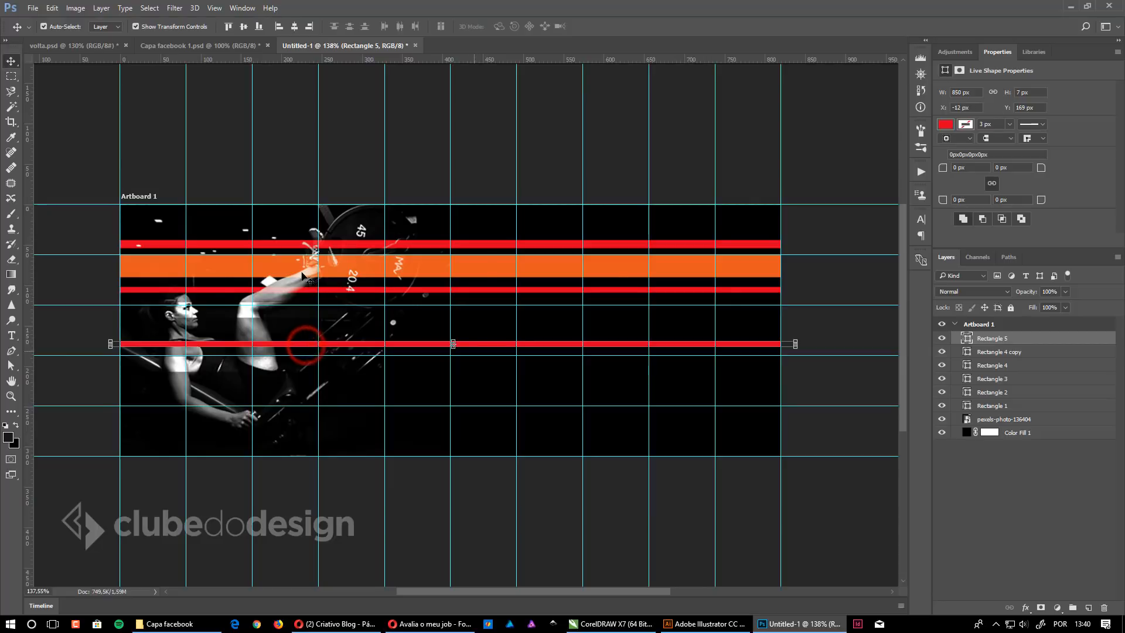
# Step: Duplicate the orange bar above the lowest red bar and thin the copy to 15 px high at Y 147 px
pyautogui.moveTo(294, 273); pyautogui.dragTo(292, 337)
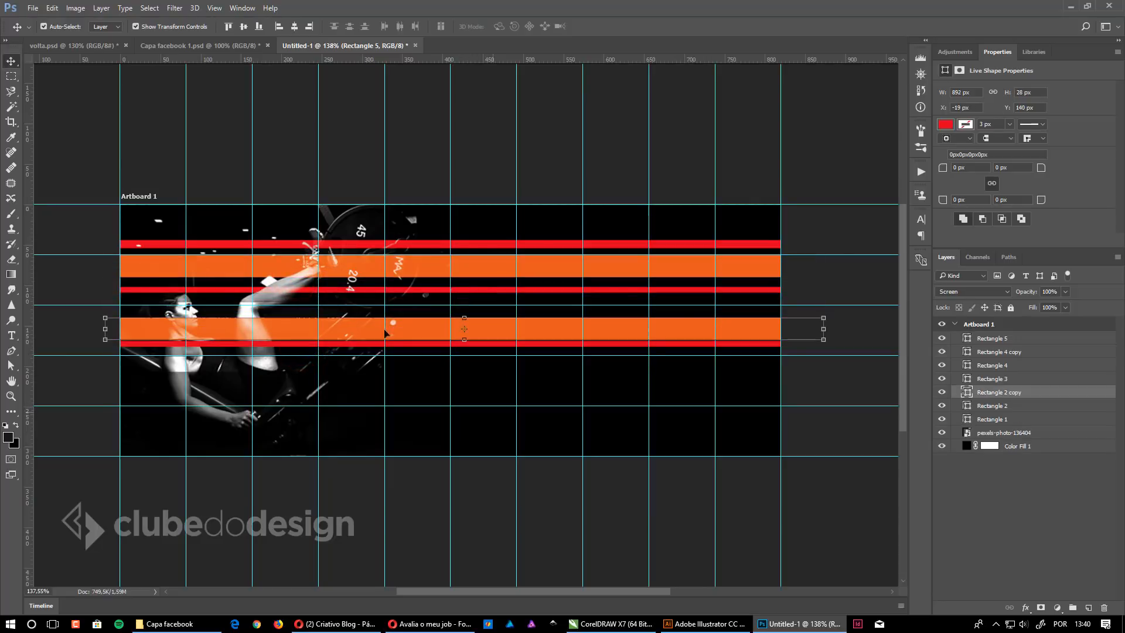
pyautogui.moveTo(465, 341)
pyautogui.mouseDown()
pyautogui.moveTo(450, 336)
pyautogui.moveTo(464, 335)
pyautogui.mouseUp()
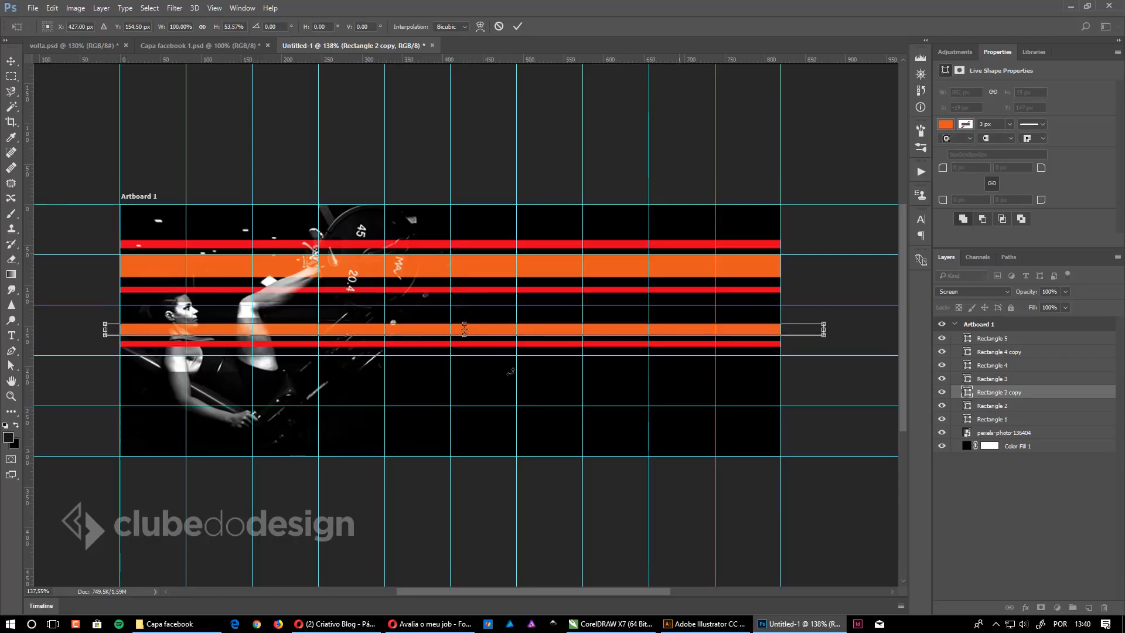
pyautogui.press('Up')
pyautogui.press('Up')
pyautogui.press('Up')
pyautogui.press('Up')
pyautogui.press('Up')
pyautogui.press('Up')
pyautogui.press('Up')
pyautogui.press('Up')
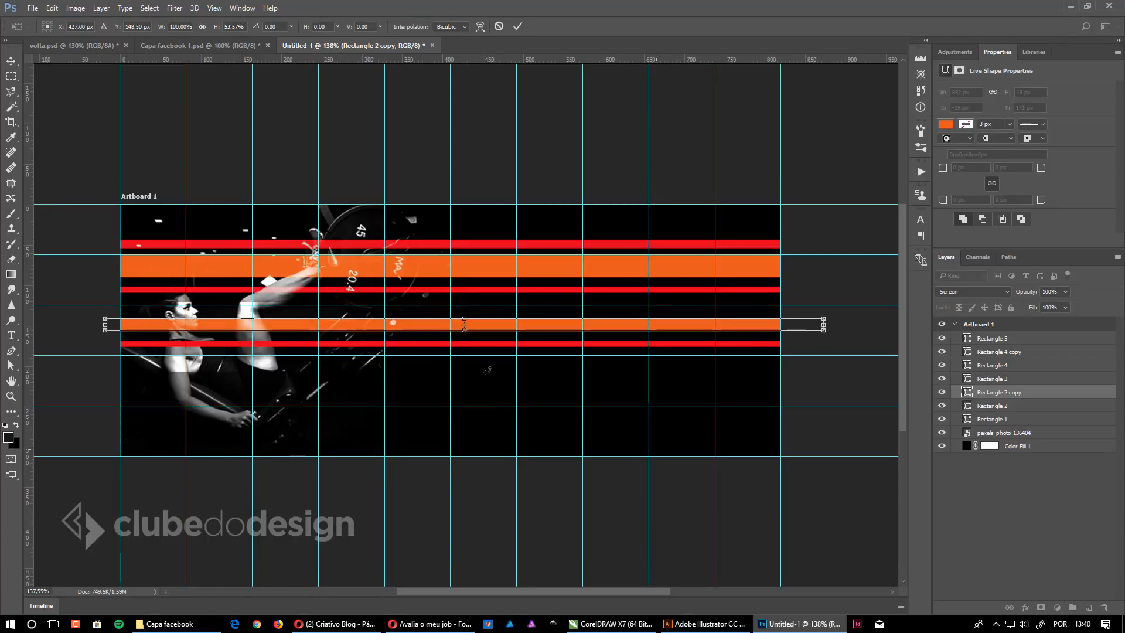
pyautogui.press('Down')
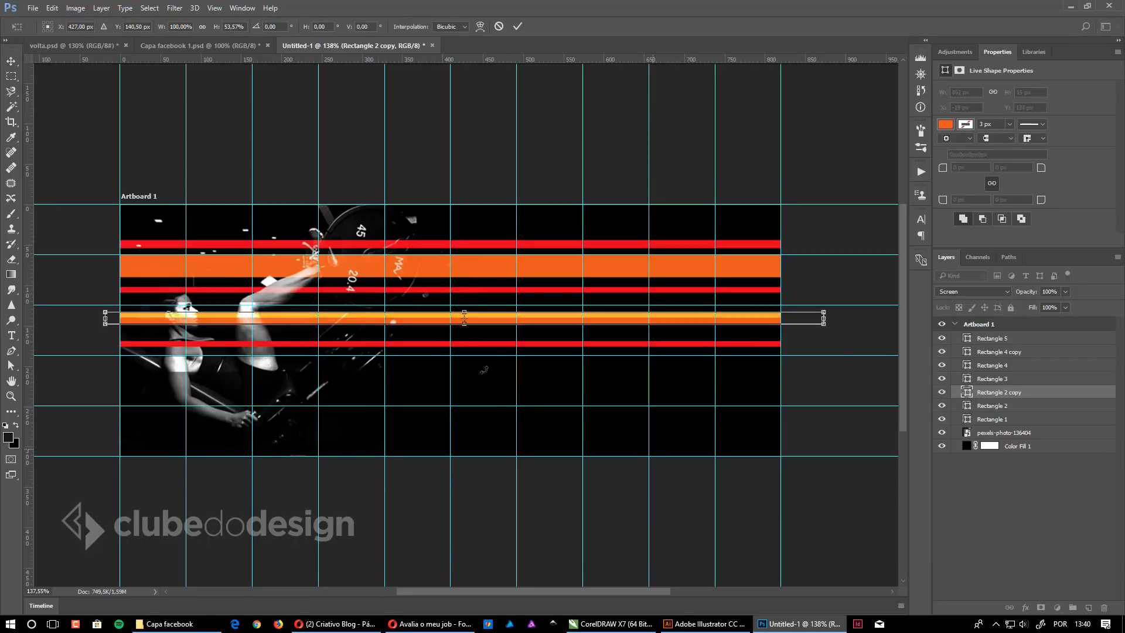
pyautogui.press('Down')
pyautogui.press('Down')
pyautogui.press('Down')
pyautogui.press('Down')
pyautogui.press('Down')
pyautogui.press('Down')
pyautogui.press('Down')
pyautogui.press('Down')
pyautogui.press('Down')
pyautogui.press('Down')
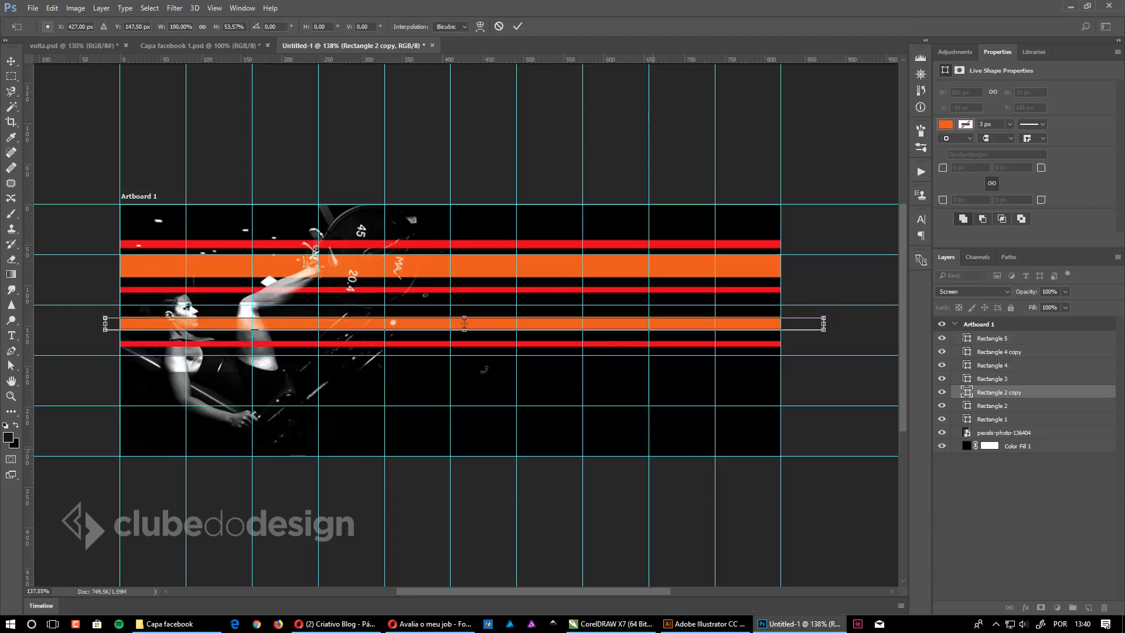
pyautogui.press('Return')
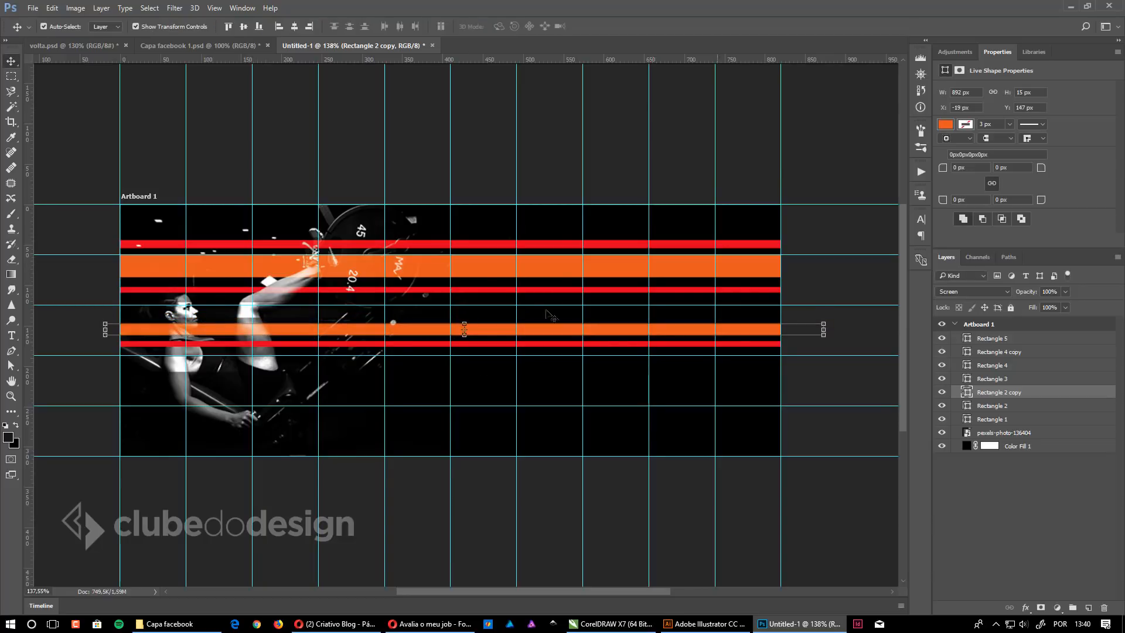
# Step: Group all the rectangle layers and name the group Retangulos
pyautogui.click(1004, 420)
pyautogui.keyDown('shift'); pyautogui.click(1021, 338); pyautogui.keyUp('shift')
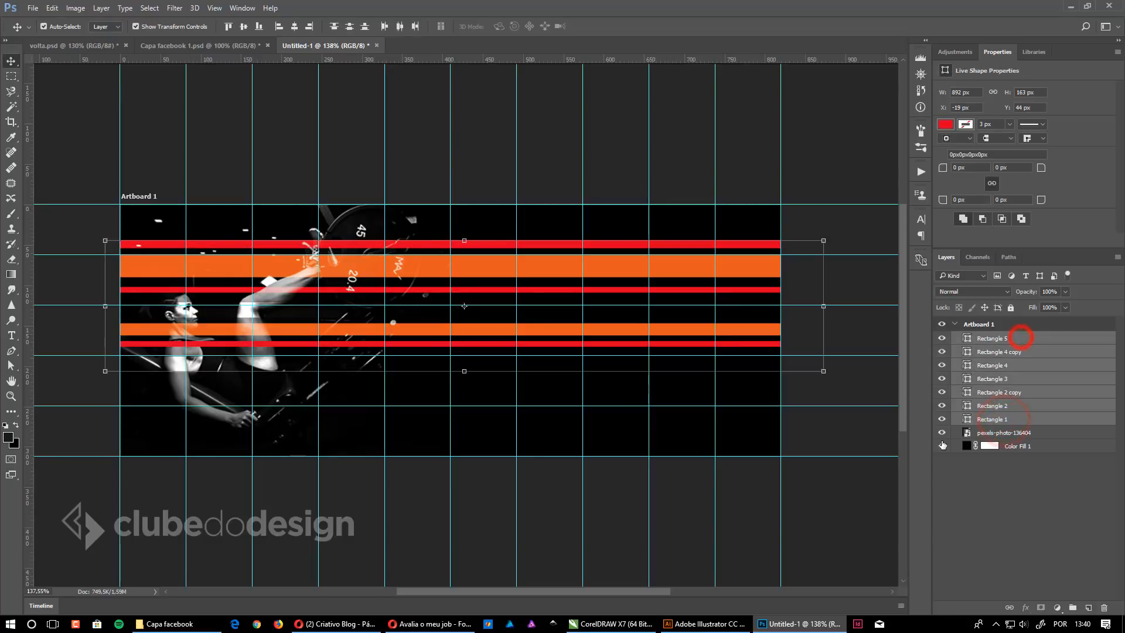
pyautogui.hotkey('ctrl', 'g')
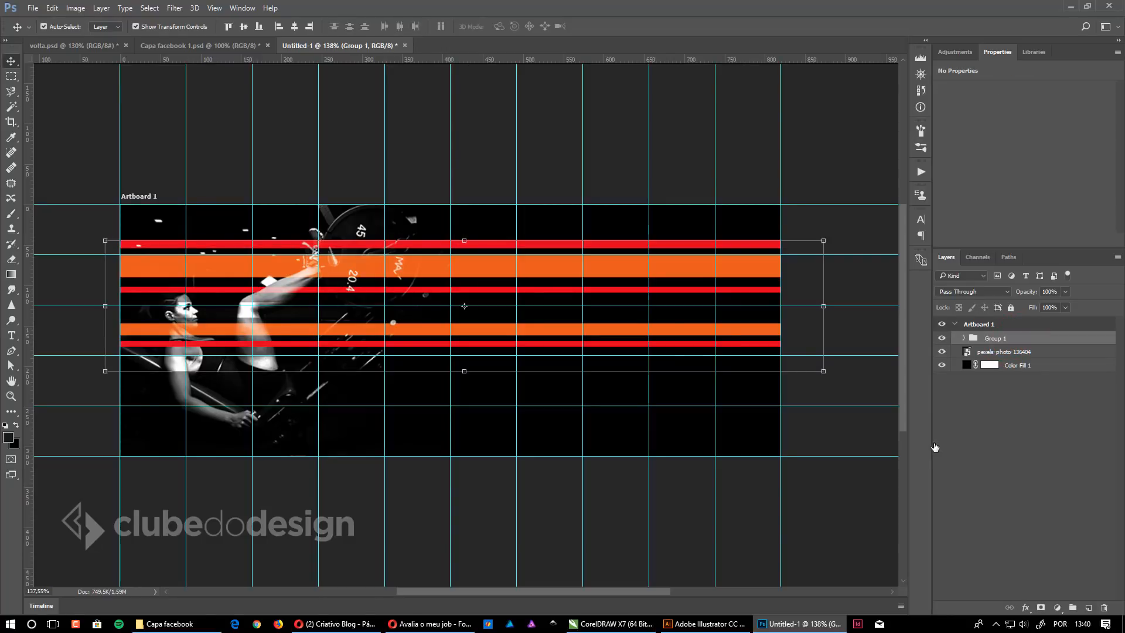
pyautogui.click(1005, 339)
pyautogui.write('Retangulos')
pyautogui.press('Return')
# Step: Rotate the Retangulos group to -45 degrees
pyautogui.hotkey('ctrl', 't')
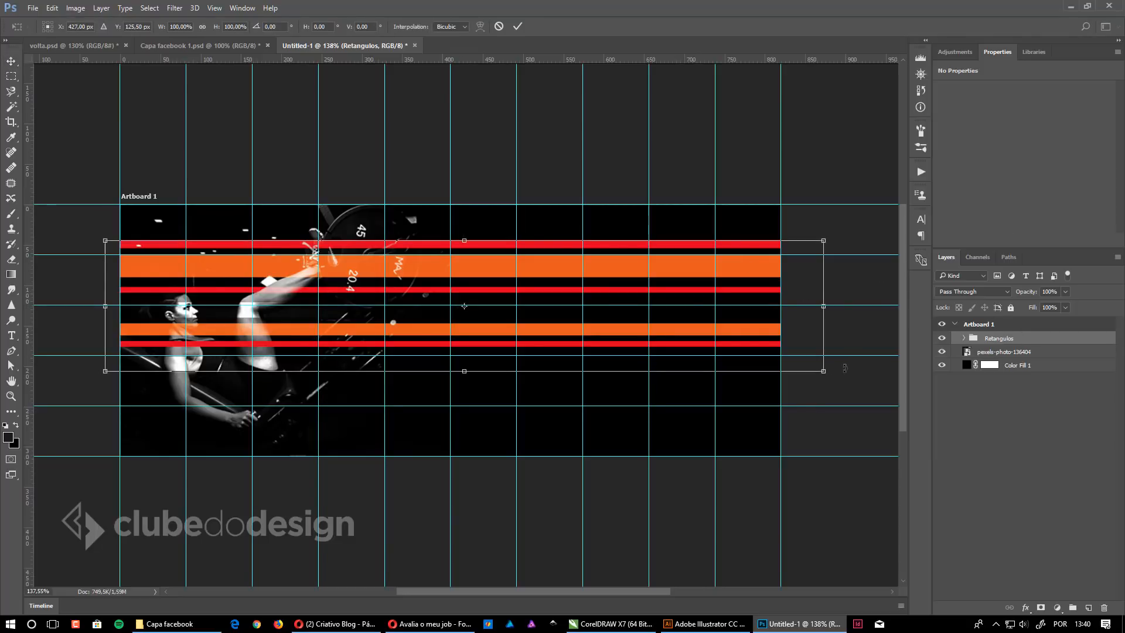
pyautogui.moveTo(840, 380); pyautogui.dragTo(729, 133)
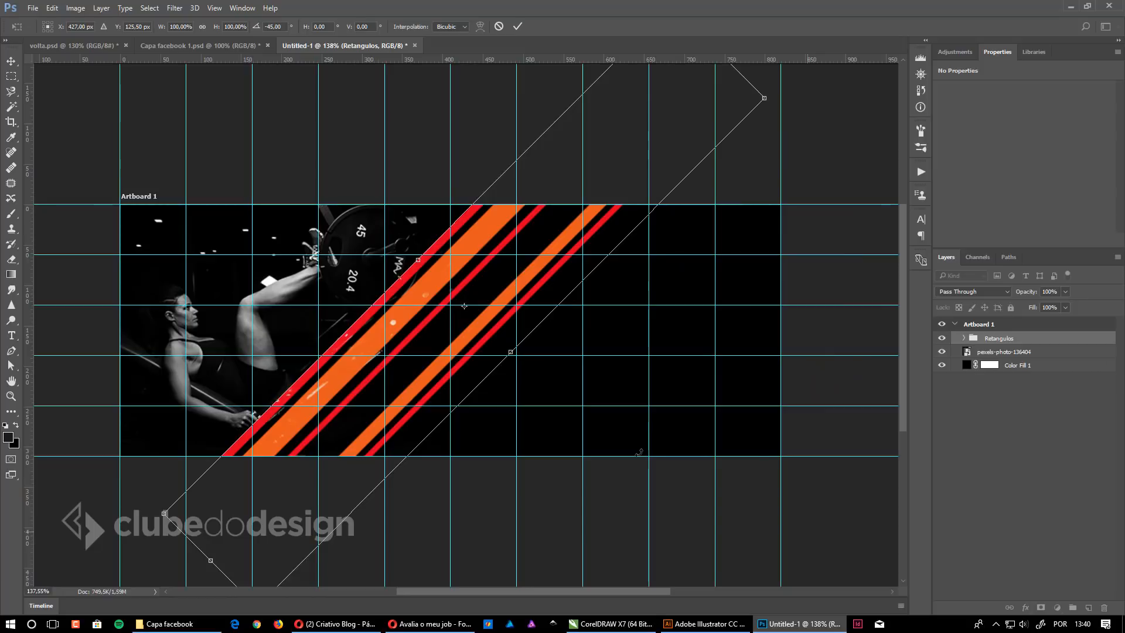
pyautogui.press('Return')
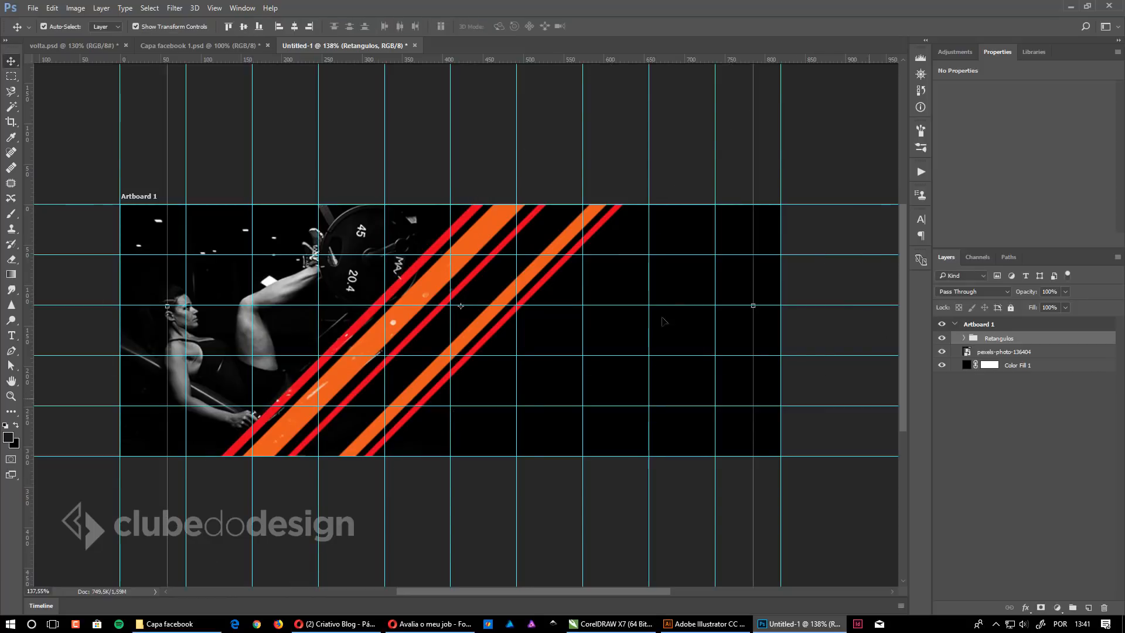
# Step: Move the diagonal stripe group over the woman and scale it up proportionally so the bars become wider
pyautogui.hotkey('ctrl', 't')
pyautogui.moveTo(486, 238); pyautogui.dragTo(296, 237)
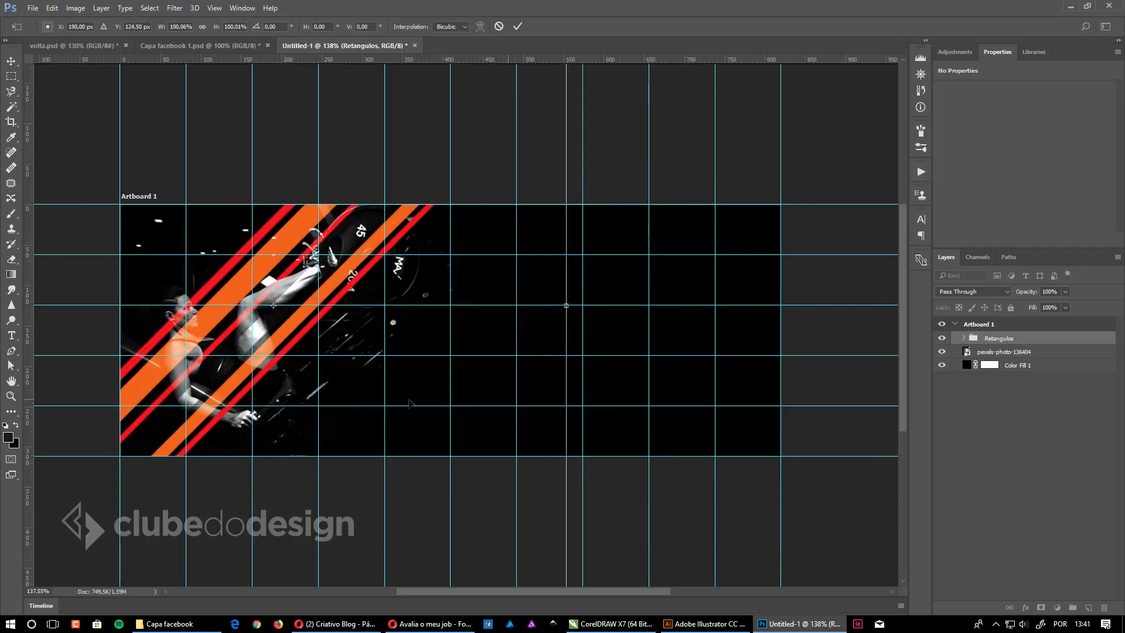
pyautogui.keyDown('alt'); pyautogui.click(415, 398); pyautogui.keyUp('alt')
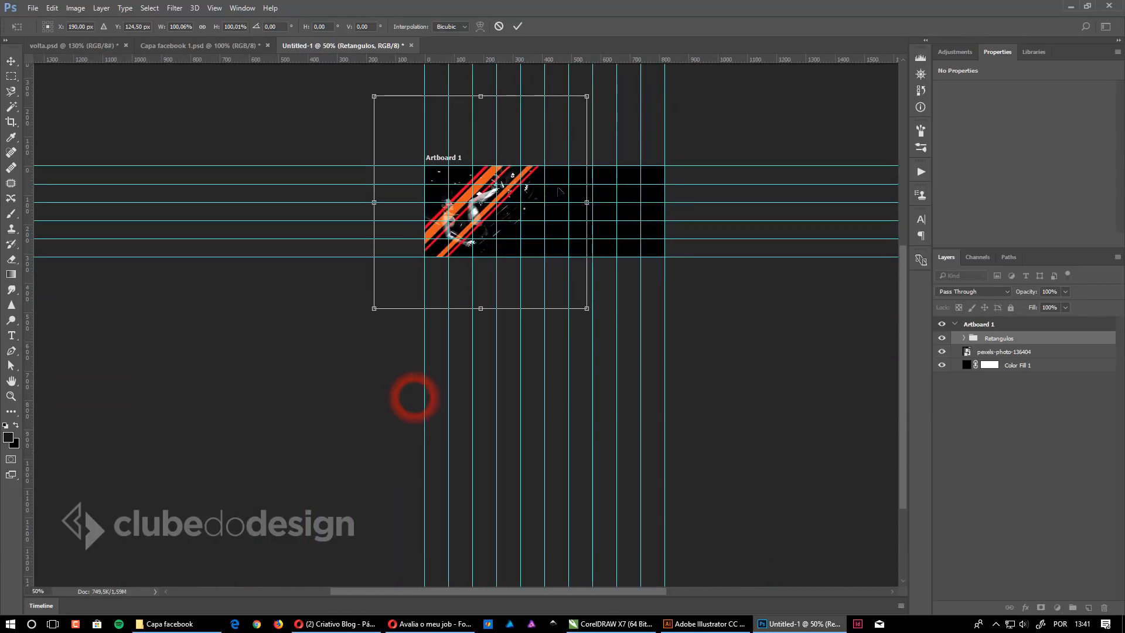
pyautogui.keyDown('ctrl'); pyautogui.click(556, 113); pyautogui.keyUp('ctrl')
pyautogui.keyDown('ctrl'); pyautogui.click(558, 176); pyautogui.keyUp('ctrl')
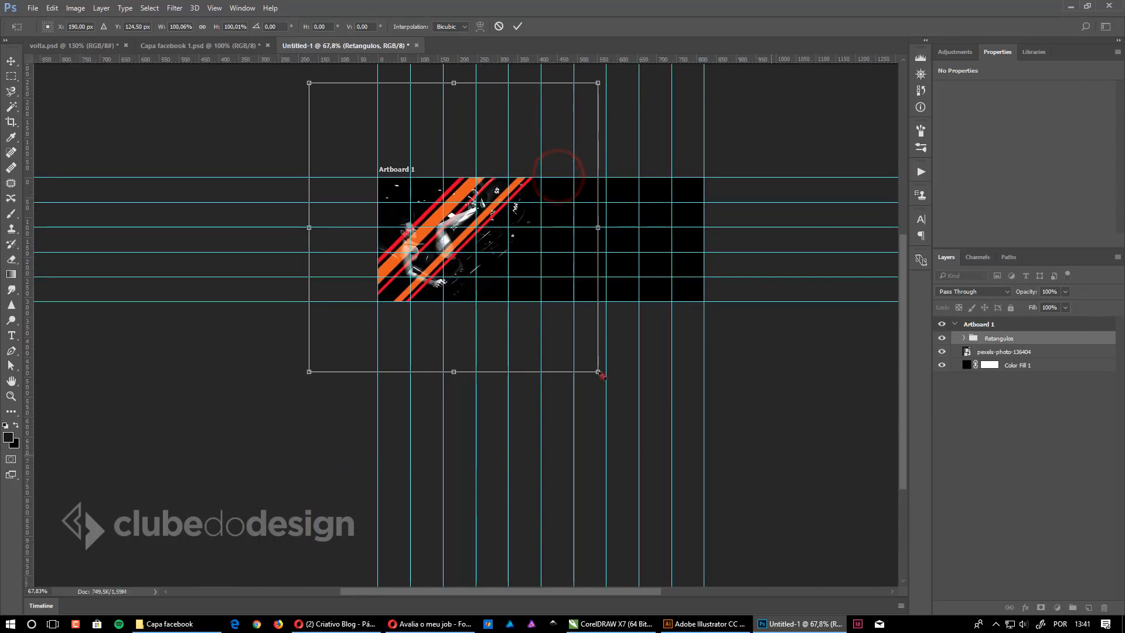
pyautogui.moveTo(597, 371); pyautogui.dragTo(700, 474)
pyautogui.moveTo(584, 234); pyautogui.dragTo(511, 230)
pyautogui.moveTo(438, 229); pyautogui.dragTo(481, 237)
pyautogui.press('Return')
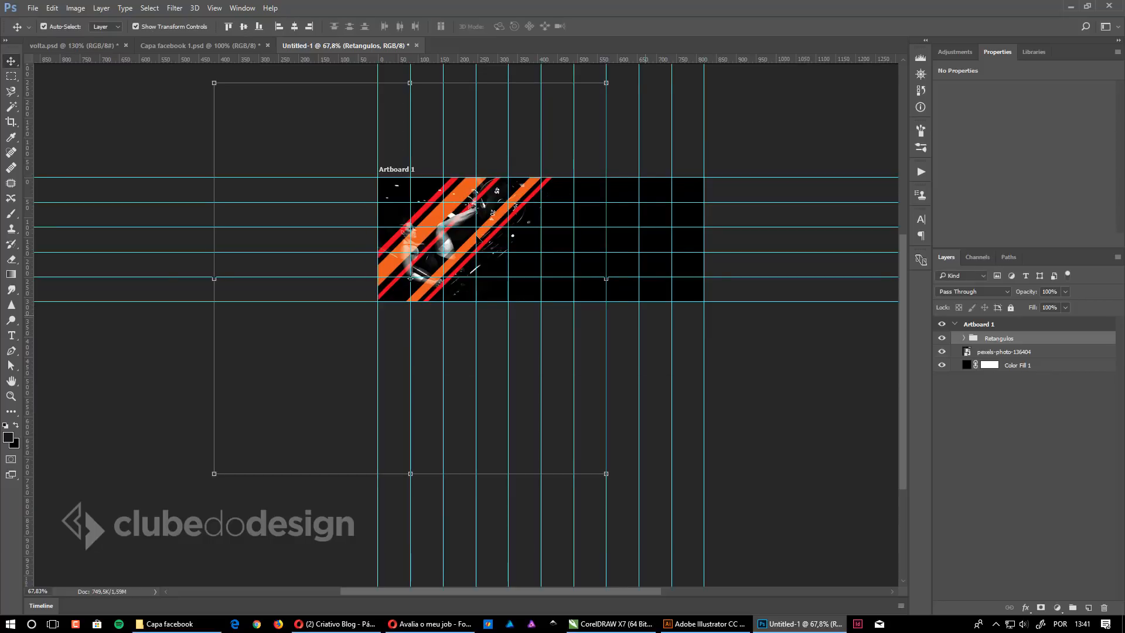
# Step: Check the cover at 100% without guides, restore them, and examine the crown logo in the finished Capa facebook 1.psd design
pyautogui.hotkey('ctrl', '0')
pyautogui.hotkey('ctrl', '1')
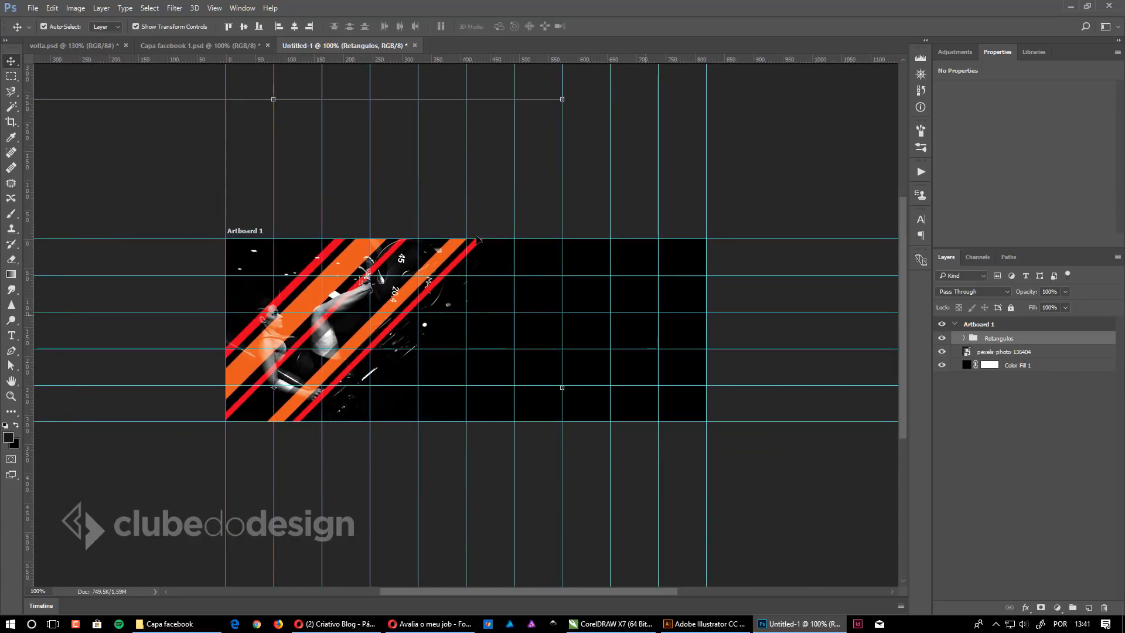
pyautogui.hotkey('ctrl', ';')
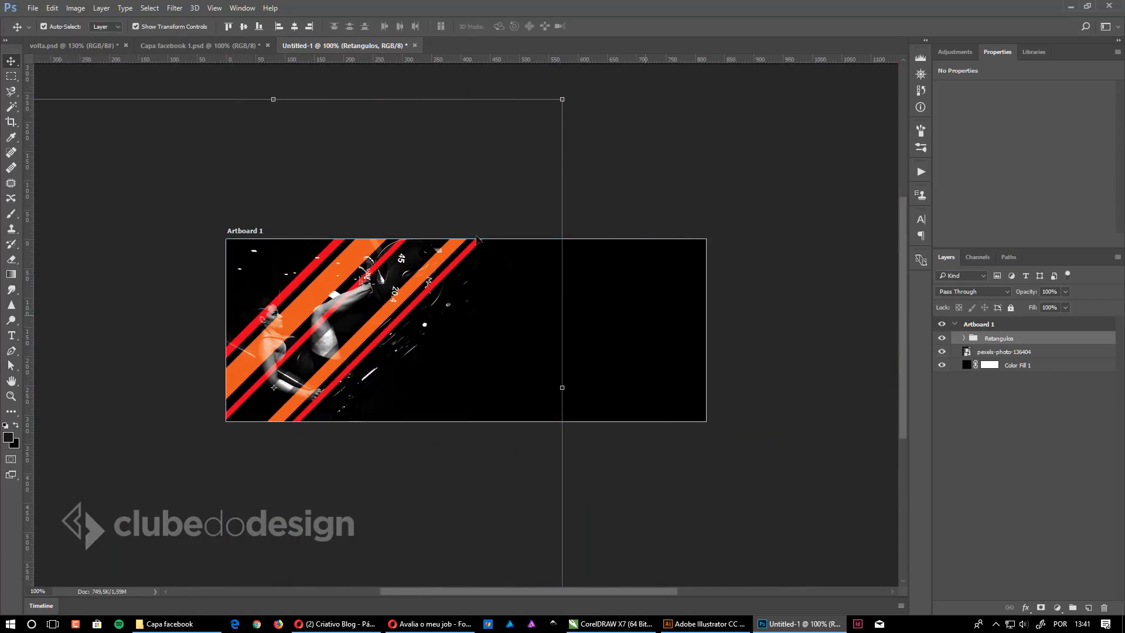
pyautogui.click(726, 179)
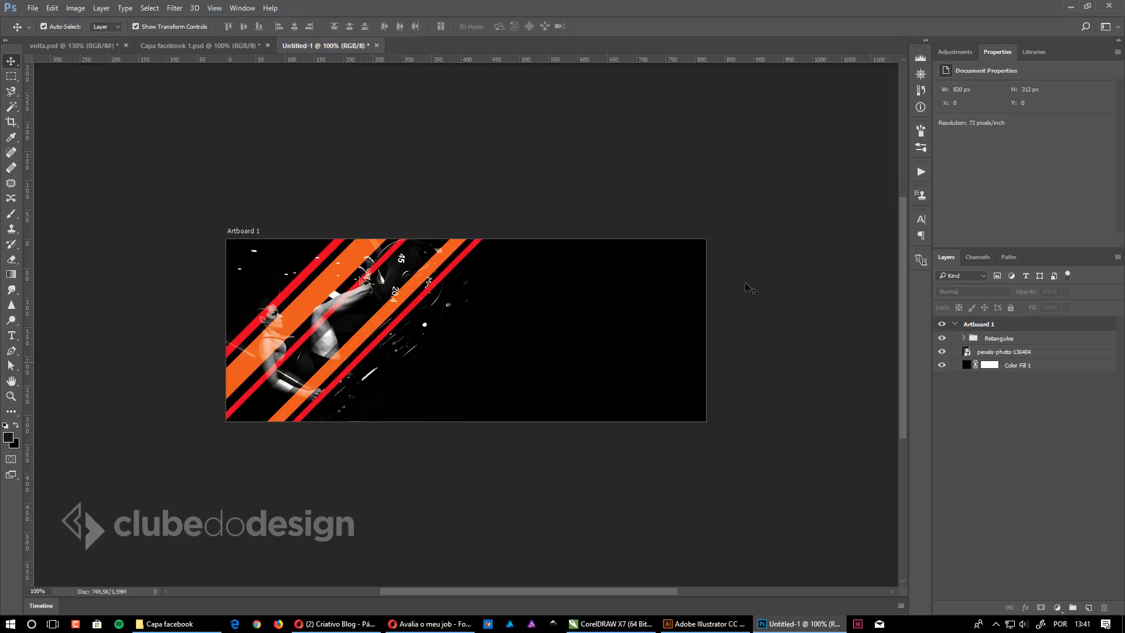
pyautogui.hotkey('ctrl', ';')
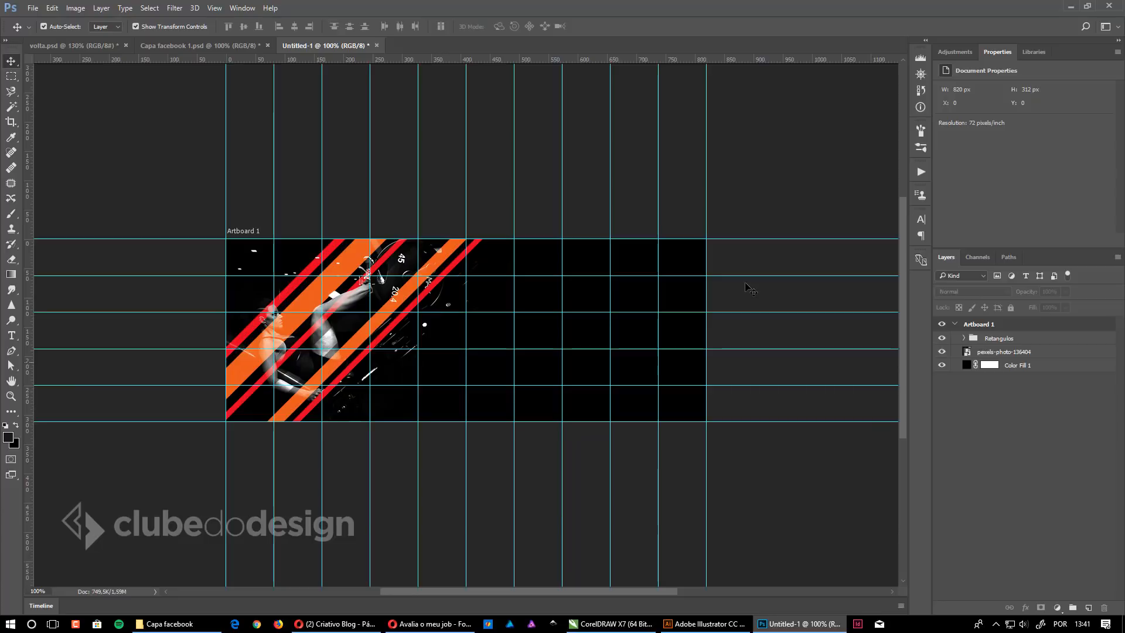
pyautogui.click(201, 45)
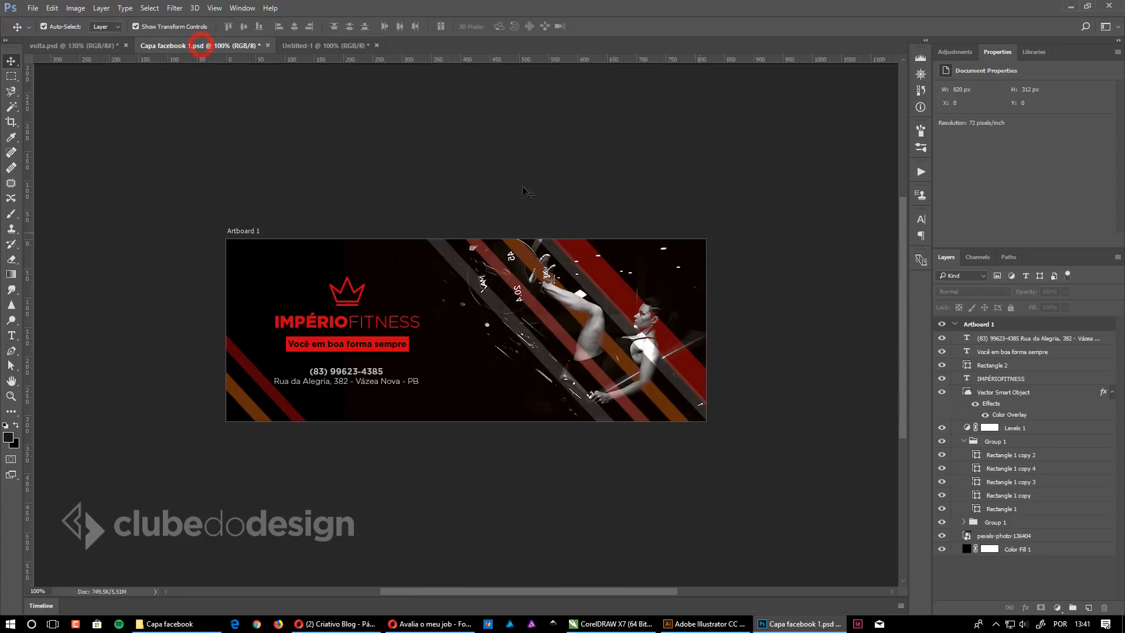
pyautogui.click(358, 299)
pyautogui.click(375, 46)
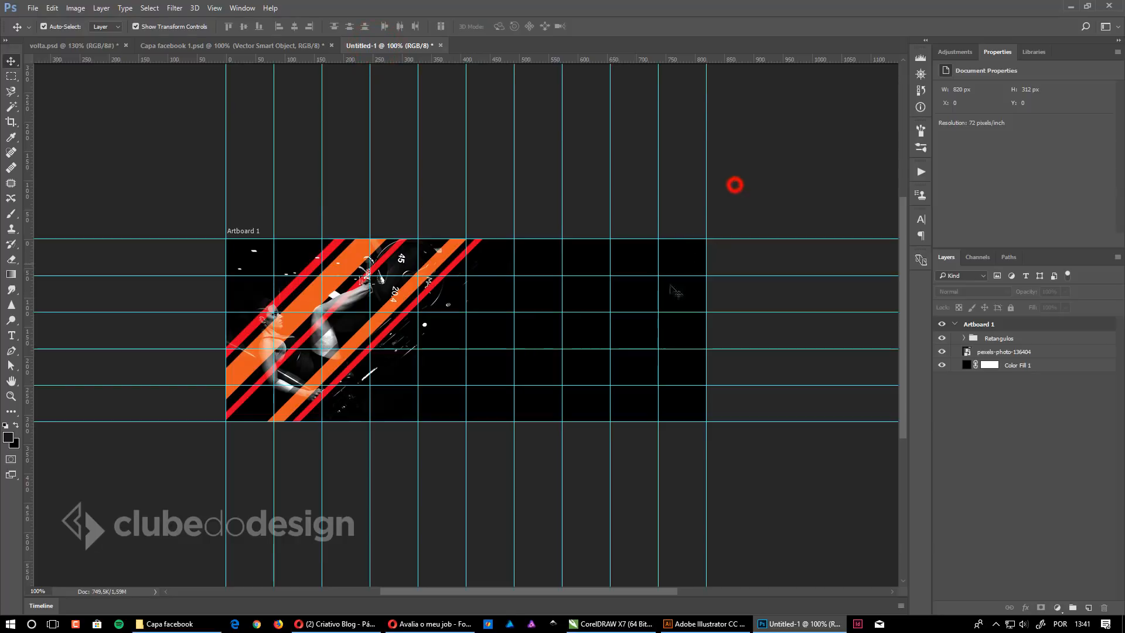
# Step: Open the EPS file royal-crown-outline-for-a-prince from the Capa facebook folder in Illustrator
pyautogui.click(182, 626)
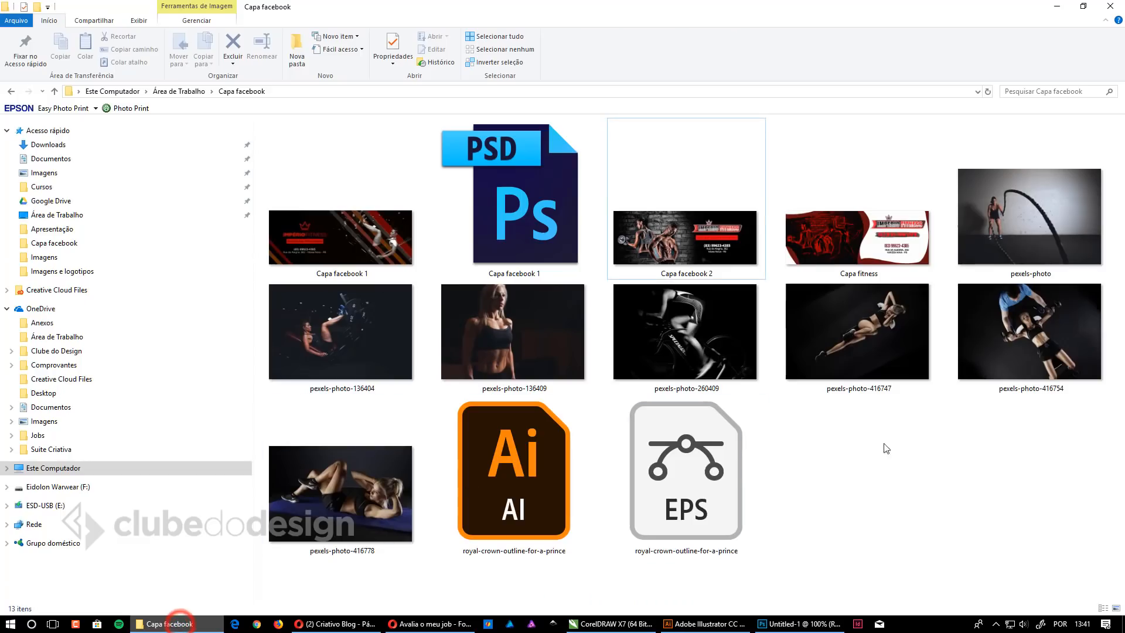
pyautogui.click(528, 480)
pyautogui.click(733, 516)
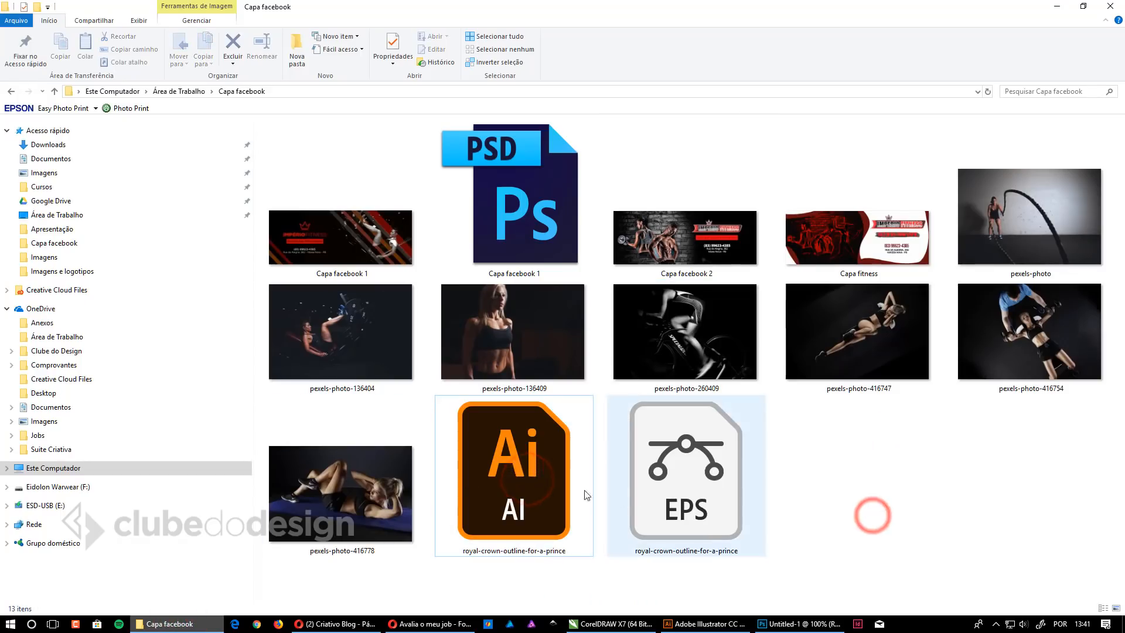
pyautogui.click(533, 480)
pyautogui.click(642, 505)
pyautogui.doubleClick(732, 475)
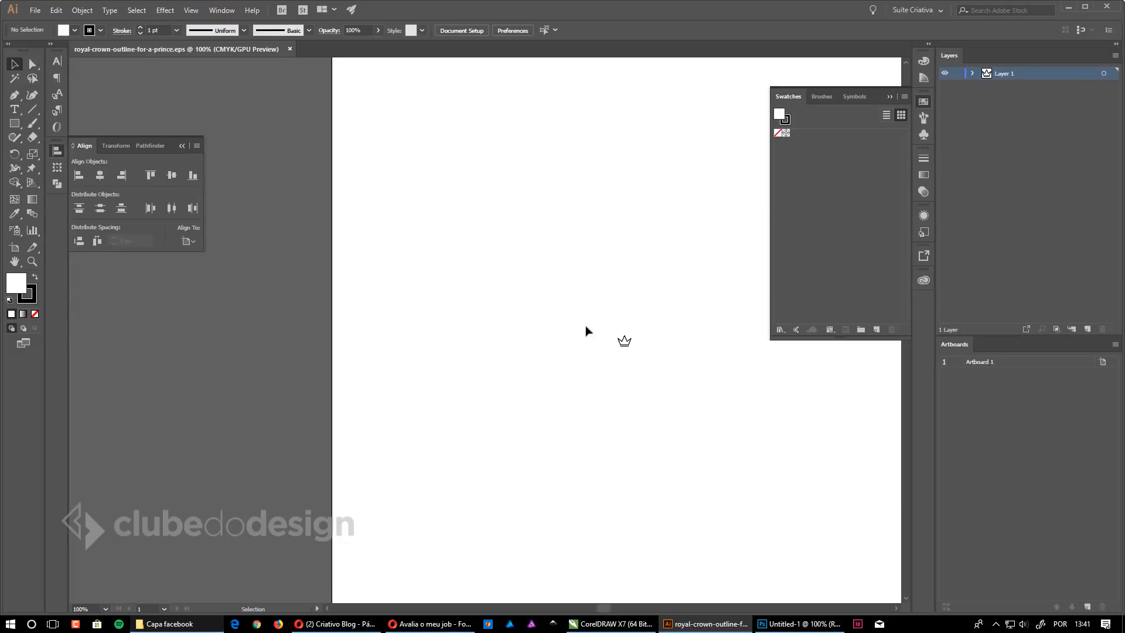
# Step: Examine the small crown close up, test its grouping by moving and isolating it, and undo the move
pyautogui.moveTo(575, 307); pyautogui.dragTo(680, 383)
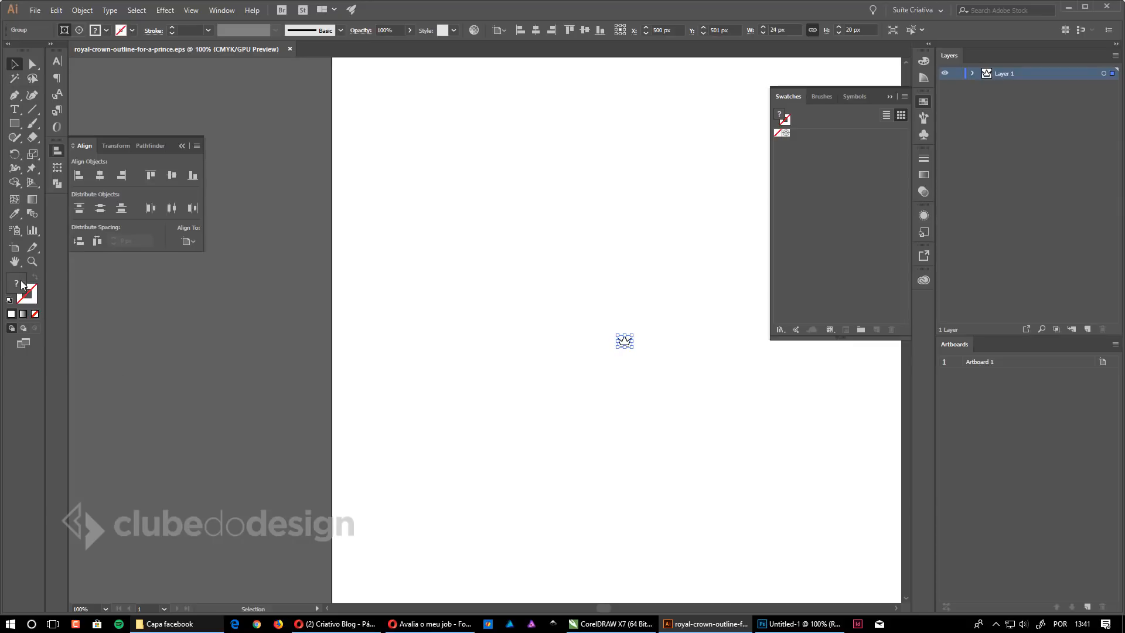
pyautogui.click(636, 367)
pyautogui.moveTo(597, 304); pyautogui.dragTo(708, 404)
pyautogui.moveTo(628, 384); pyautogui.dragTo(740, 432)
pyautogui.moveTo(666, 424); pyautogui.dragTo(519, 437)
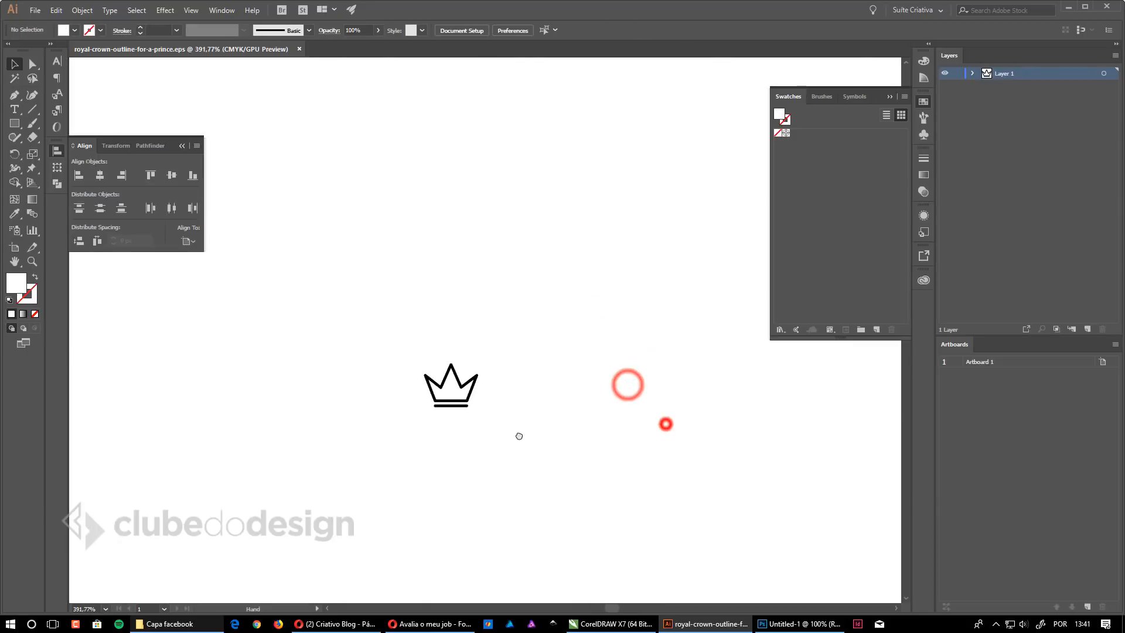
pyautogui.moveTo(449, 377); pyautogui.dragTo(585, 455)
pyautogui.moveTo(490, 327)
pyautogui.mouseDown()
pyautogui.moveTo(490, 364)
pyautogui.moveTo(488, 310)
pyautogui.mouseUp()
pyautogui.click(484, 350)
pyautogui.doubleClick(484, 350)
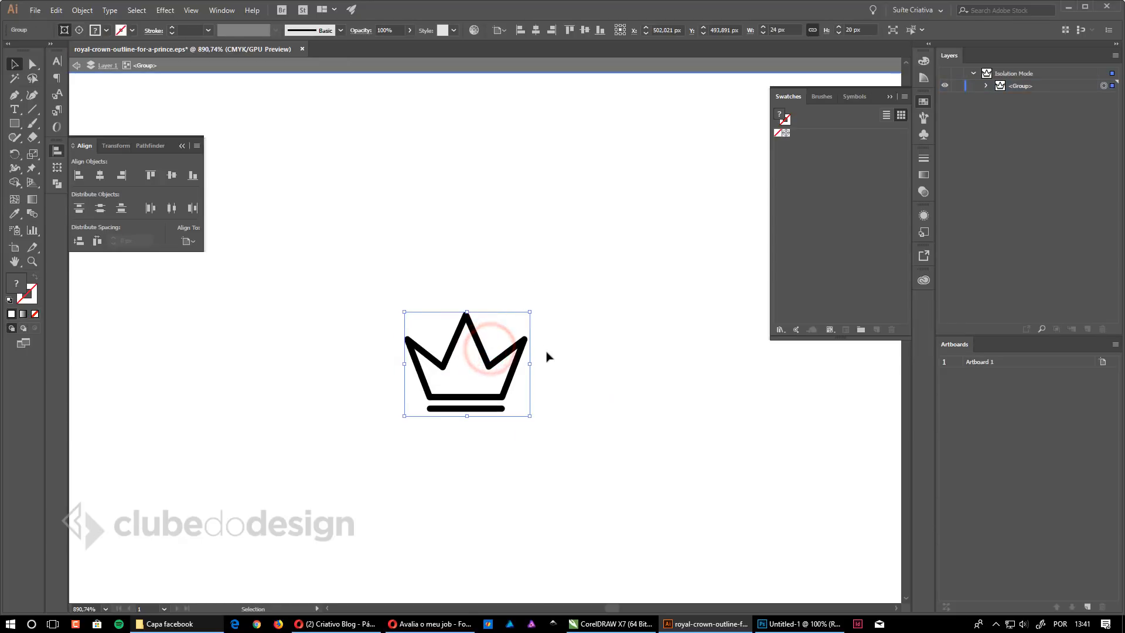
pyautogui.hotkey('ctrl', 'z')
pyautogui.doubleClick(606, 347)
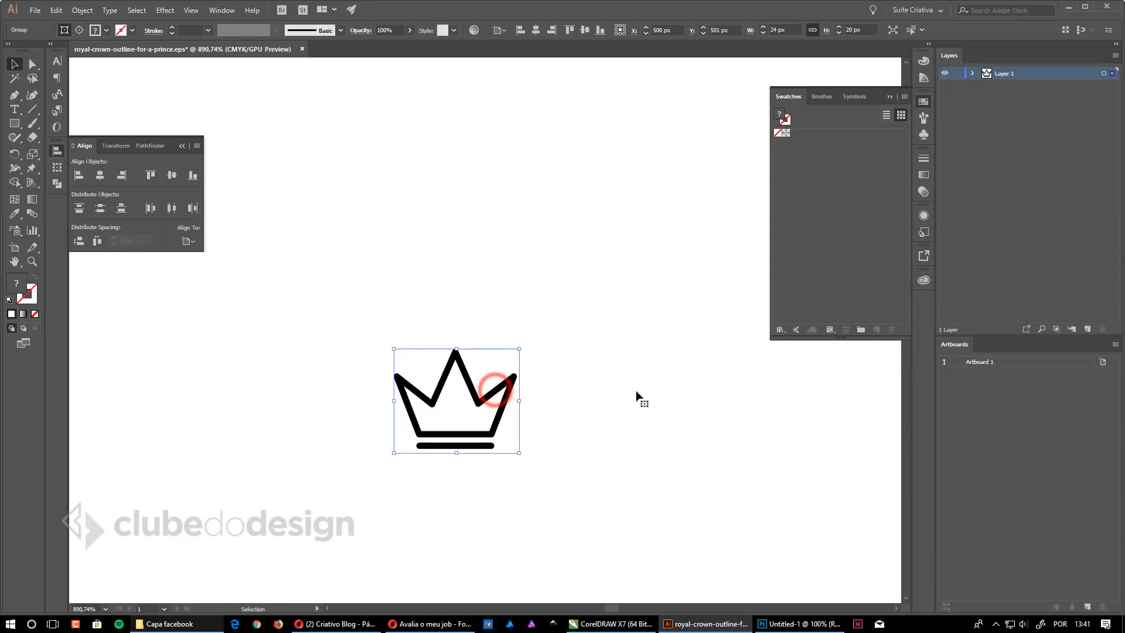
# Step: Select the whole crown artwork, undo a test move, and ungroup it into separate objects
pyautogui.press('ctrl')
pyautogui.hotkey('ctrl', 'a')
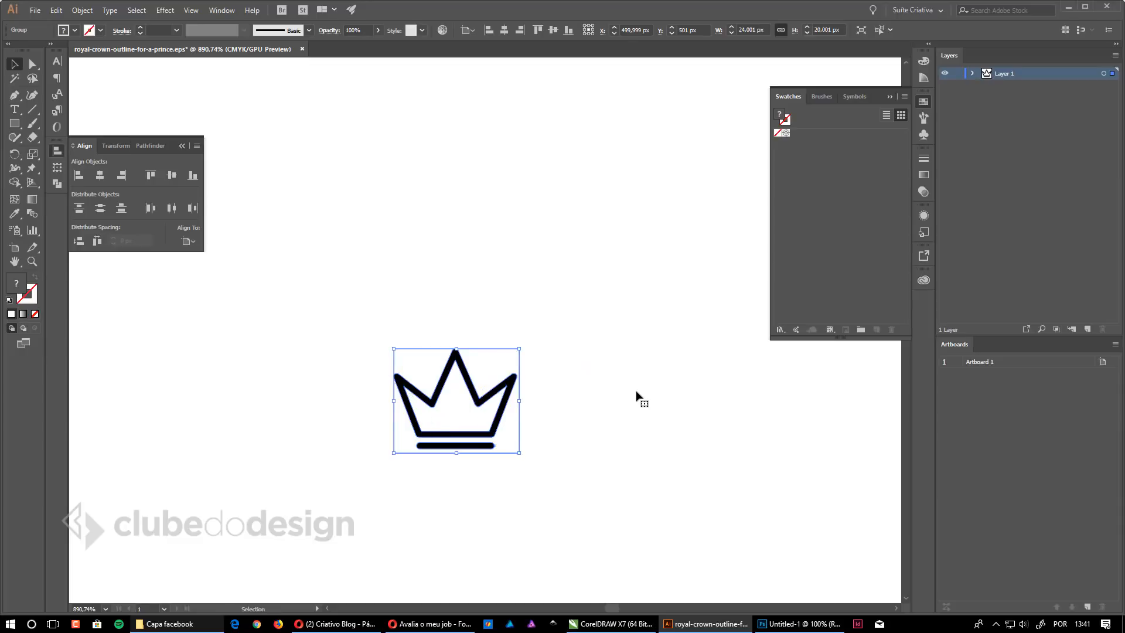
pyautogui.click(539, 246)
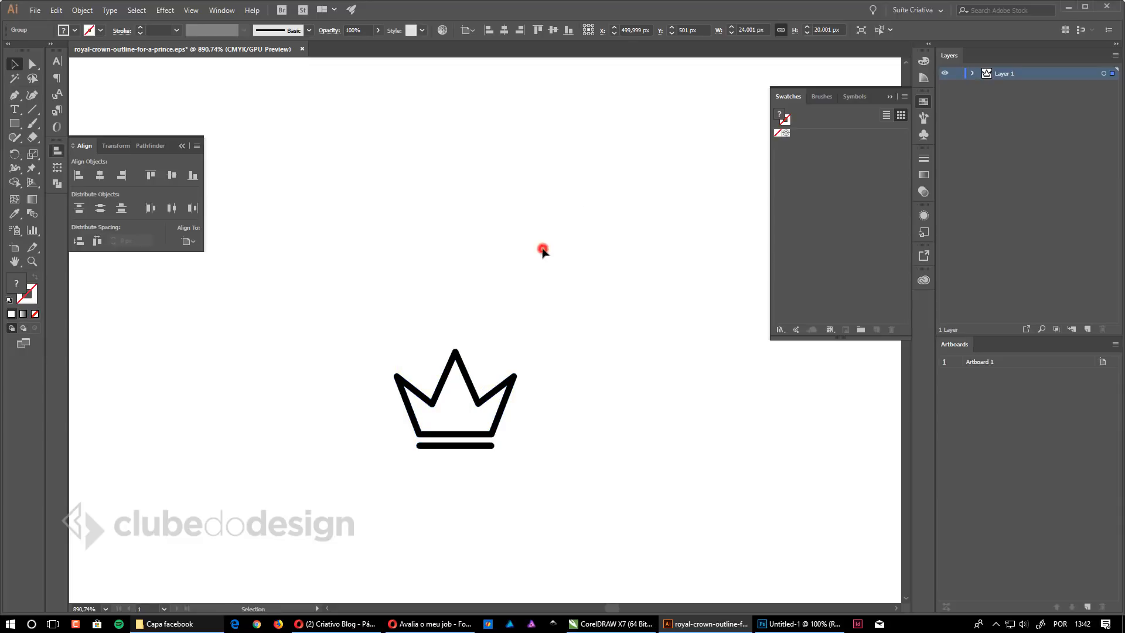
pyautogui.click(491, 344)
pyautogui.moveTo(490, 344); pyautogui.dragTo(515, 296)
pyautogui.hotkey('ctrl', 'z')
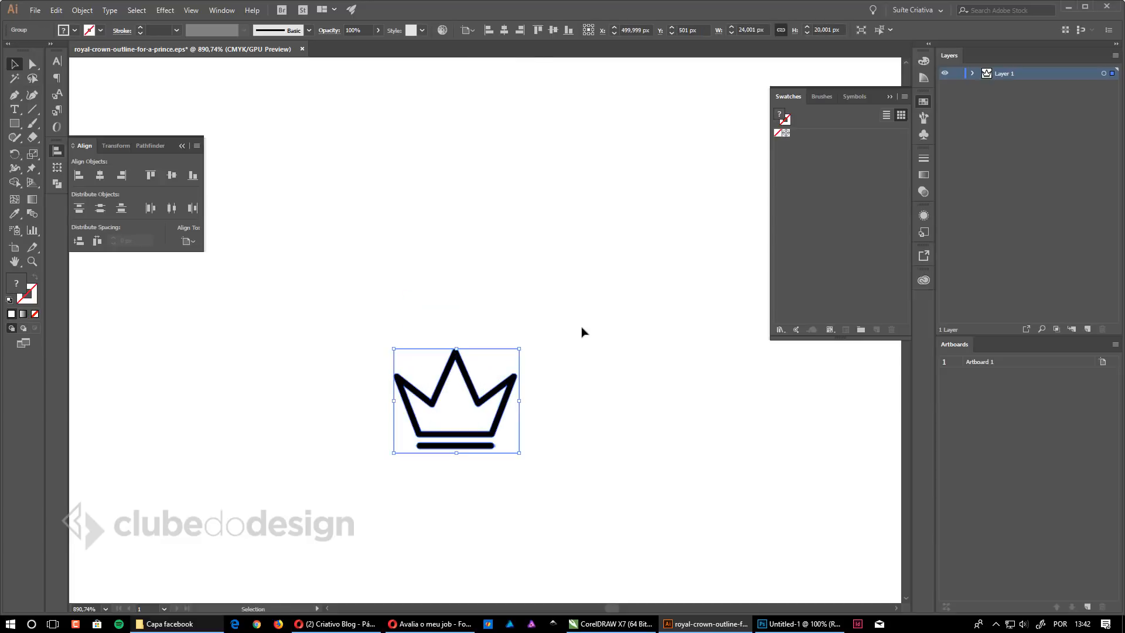
pyautogui.hotkey('ctrl', 'shift', 'g')
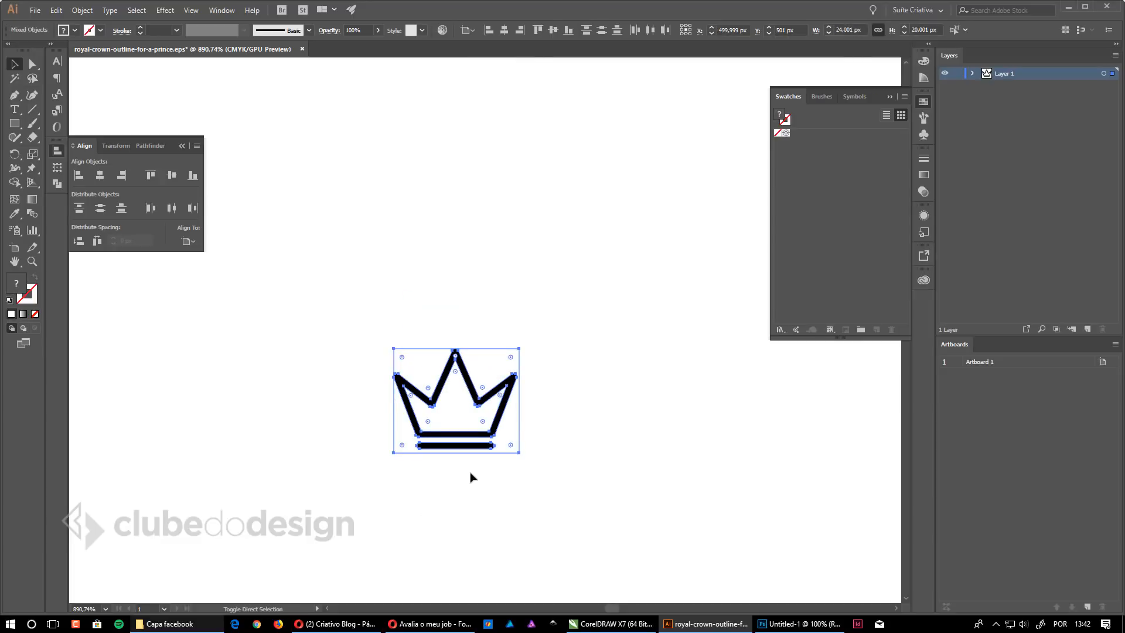
# Step: Select the complete crown shape and change its fill colour to white
pyautogui.click(601, 345)
pyautogui.click(523, 330)
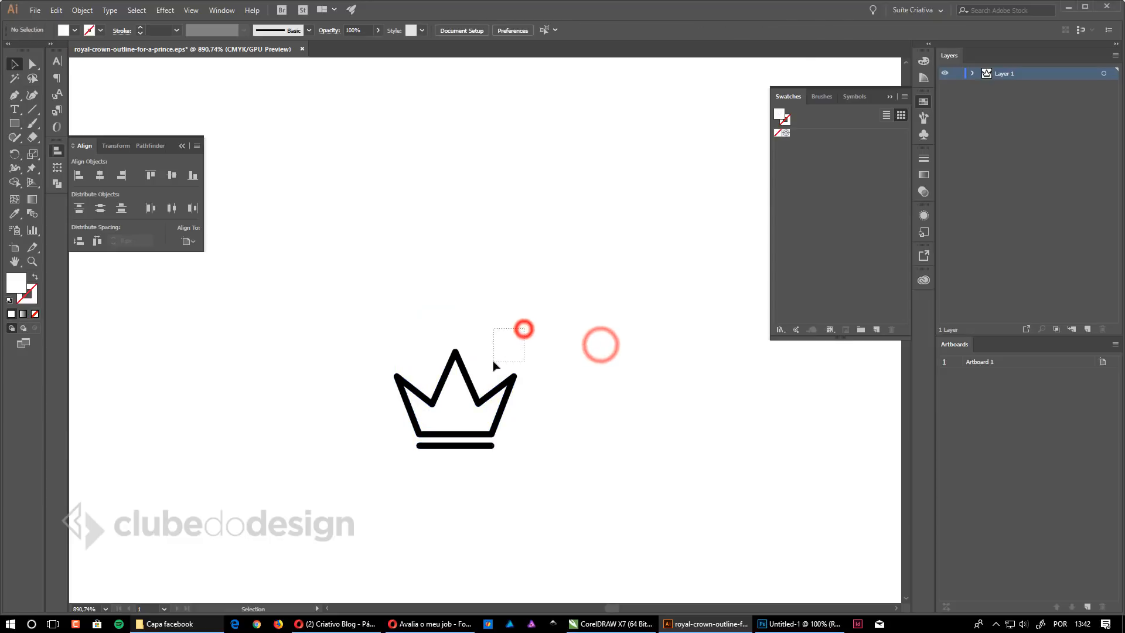
pyautogui.moveTo(342, 304); pyautogui.dragTo(593, 477)
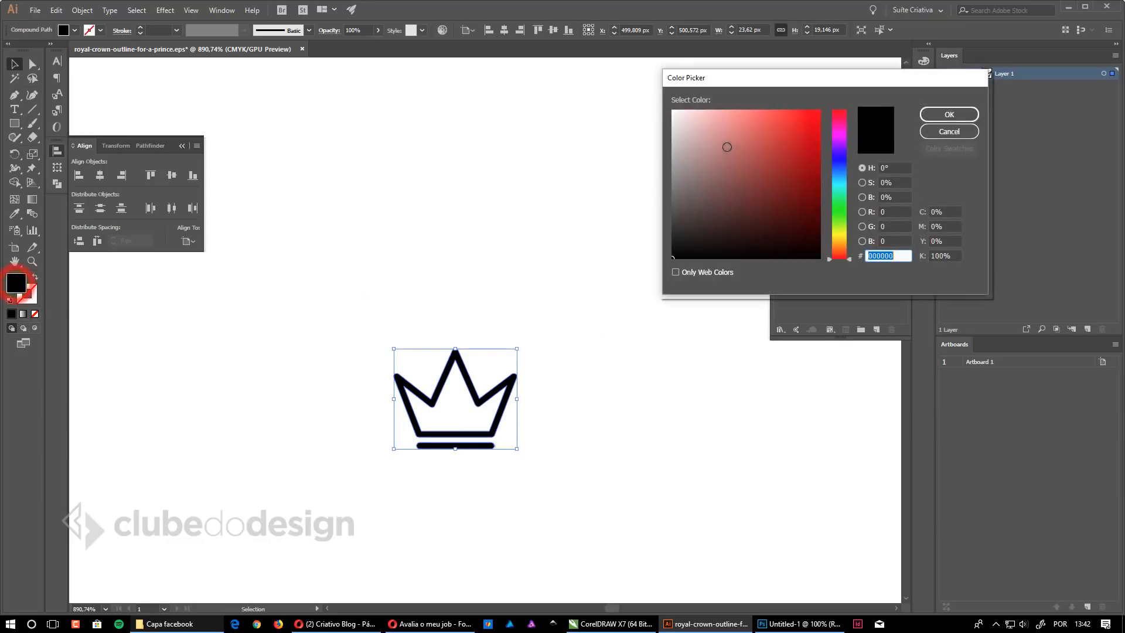
pyautogui.moveTo(723, 142); pyautogui.dragTo(659, 102)
pyautogui.click(932, 114)
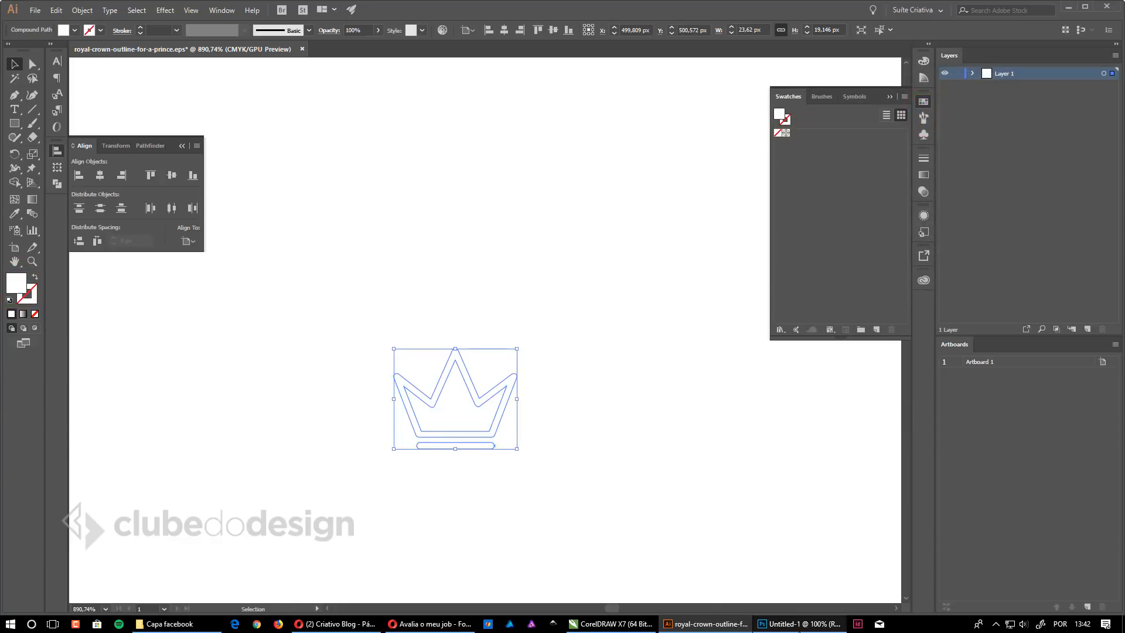
# Step: Switch to Photoshop, paste the crown into Untitled-1 as a Smart Object, and scale it to about 51 x 43 px in the black area beside the photo
pyautogui.click(800, 624)
pyautogui.hotkey('ctrl', 'v')
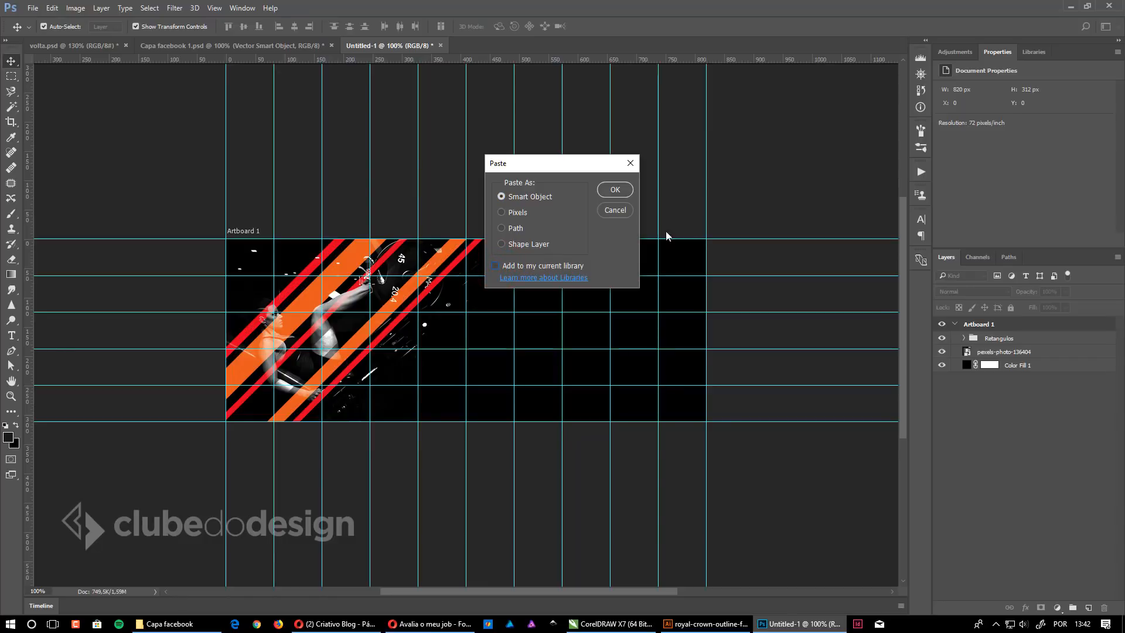
pyautogui.click(606, 191)
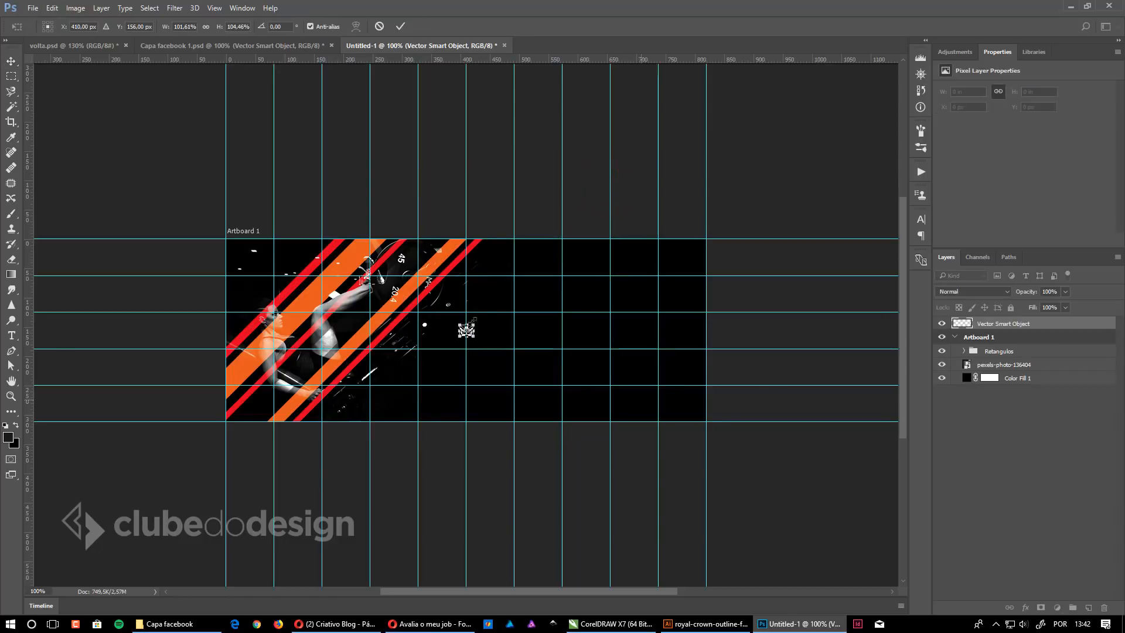
pyautogui.moveTo(475, 319); pyautogui.dragTo(596, 295)
pyautogui.scroll(4, 578, 273)
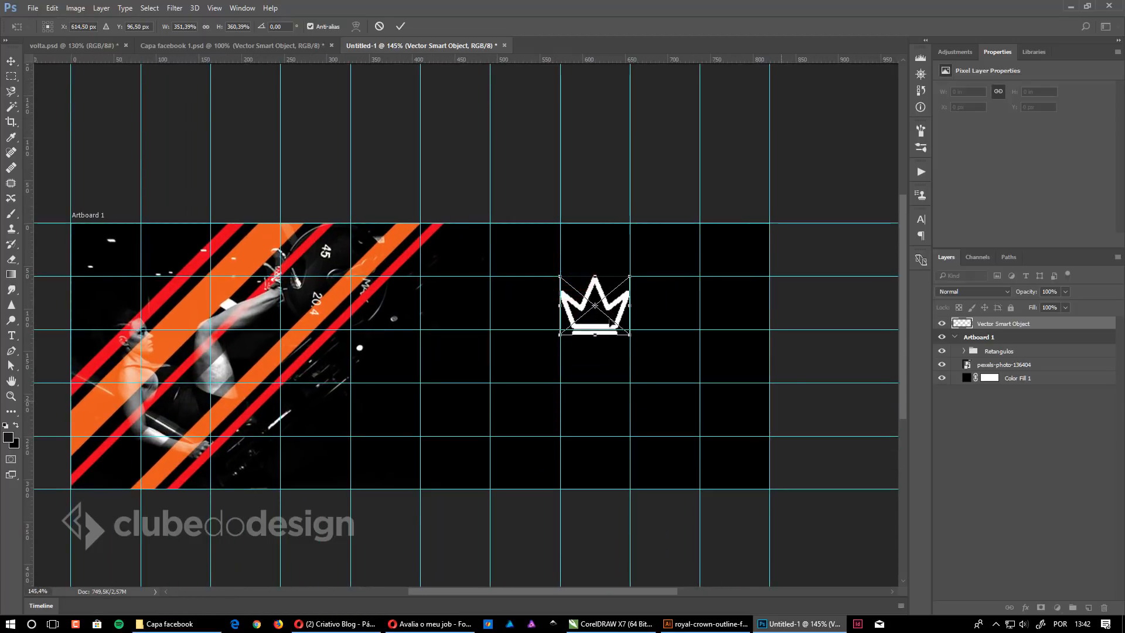
pyautogui.moveTo(630, 335); pyautogui.dragTo(593, 295)
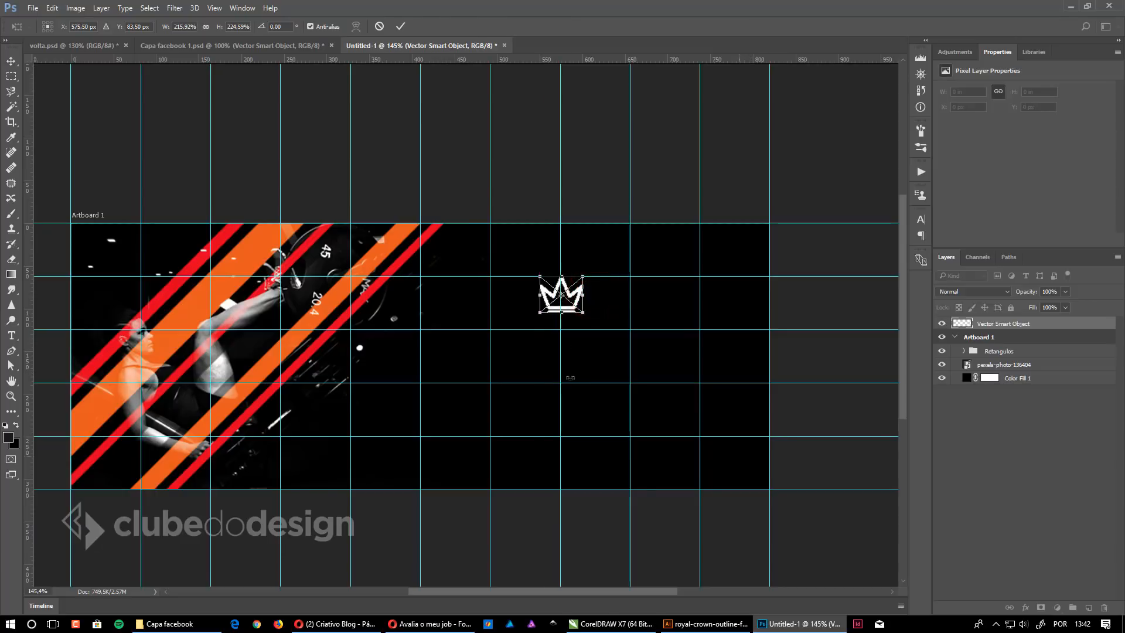
pyautogui.press('Return')
# Step: Try to copy the name, slogan, red banner and contact text from Capa facebook 1.psd into Untitled-1
pyautogui.click(228, 45)
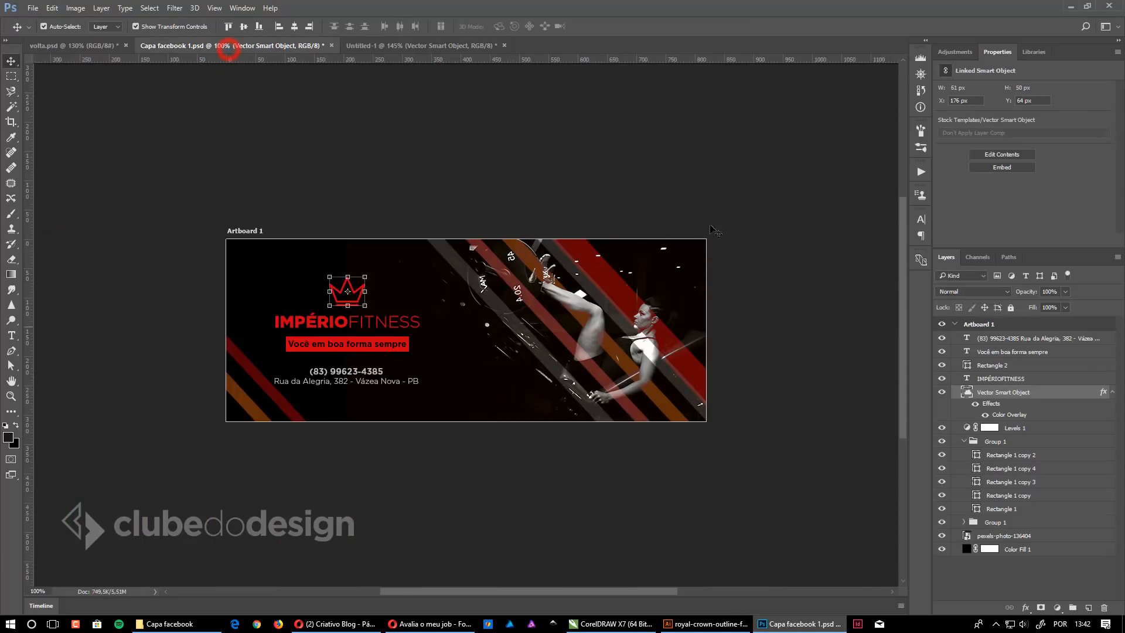
pyautogui.click(346, 325)
pyautogui.scroll(3, 364, 335)
pyautogui.click(342, 423)
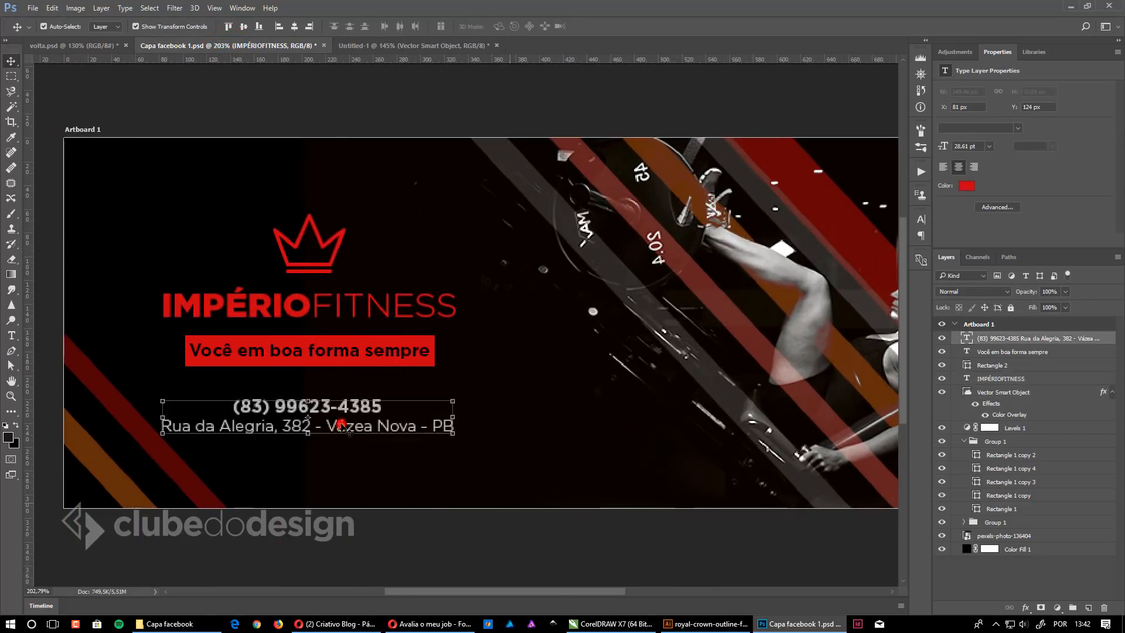
pyautogui.keyDown('shift'); pyautogui.click(366, 350); pyautogui.keyUp('shift')
pyautogui.scroll(4, 356, 335)
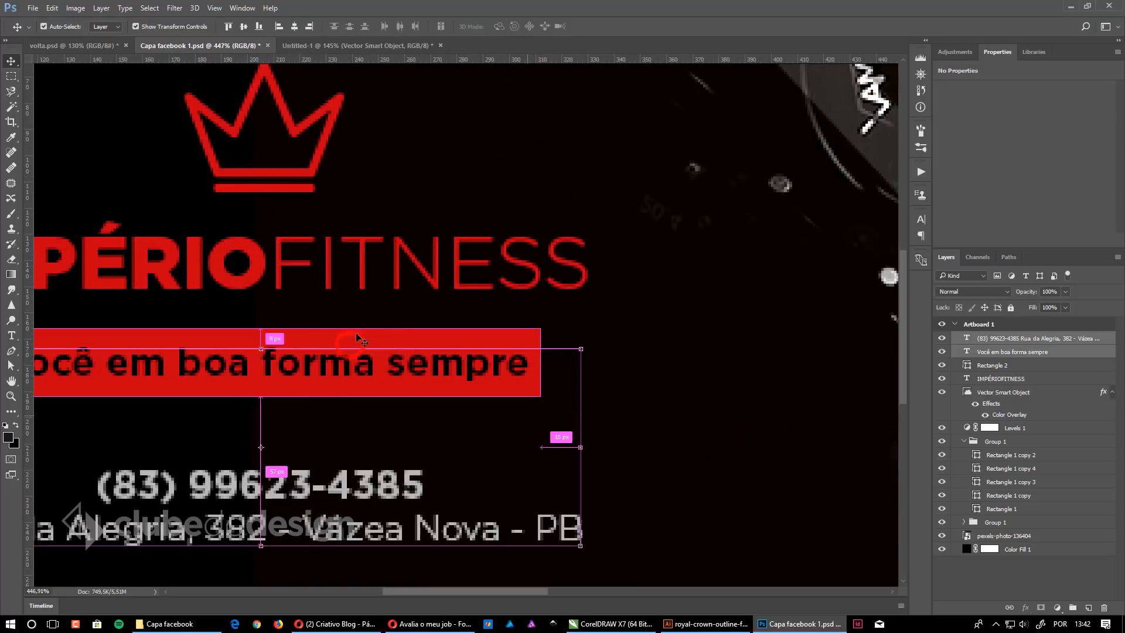
pyautogui.keyDown('shift'); pyautogui.click(348, 329); pyautogui.keyUp('shift')
pyautogui.keyDown('shift'); pyautogui.click(252, 253); pyautogui.keyUp('shift')
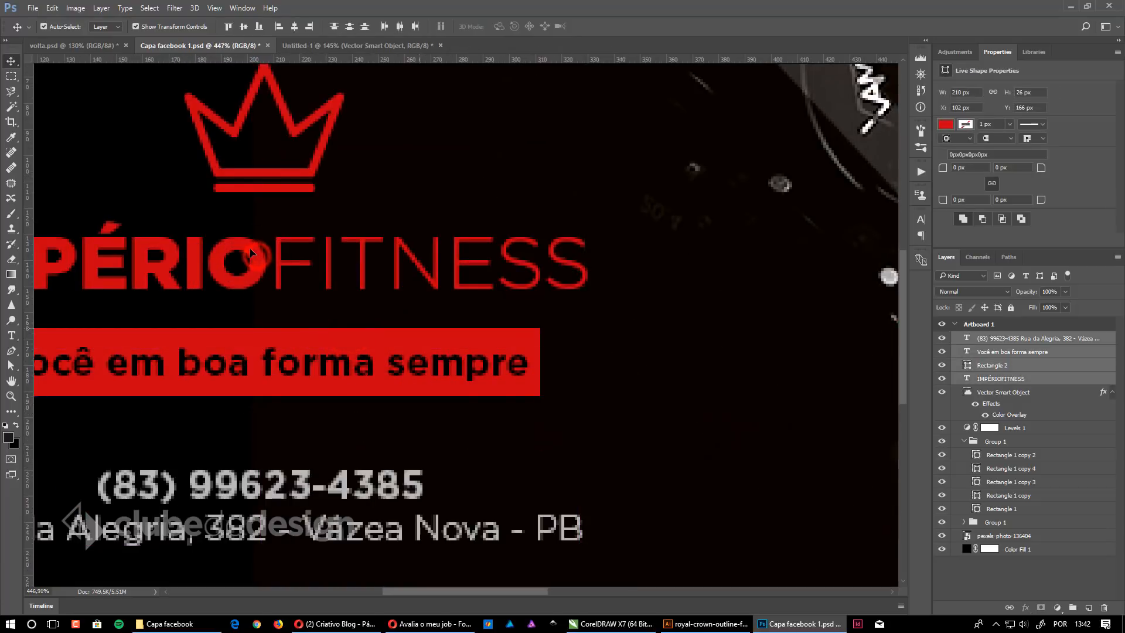
pyautogui.moveTo(250, 248); pyautogui.dragTo(567, 318)
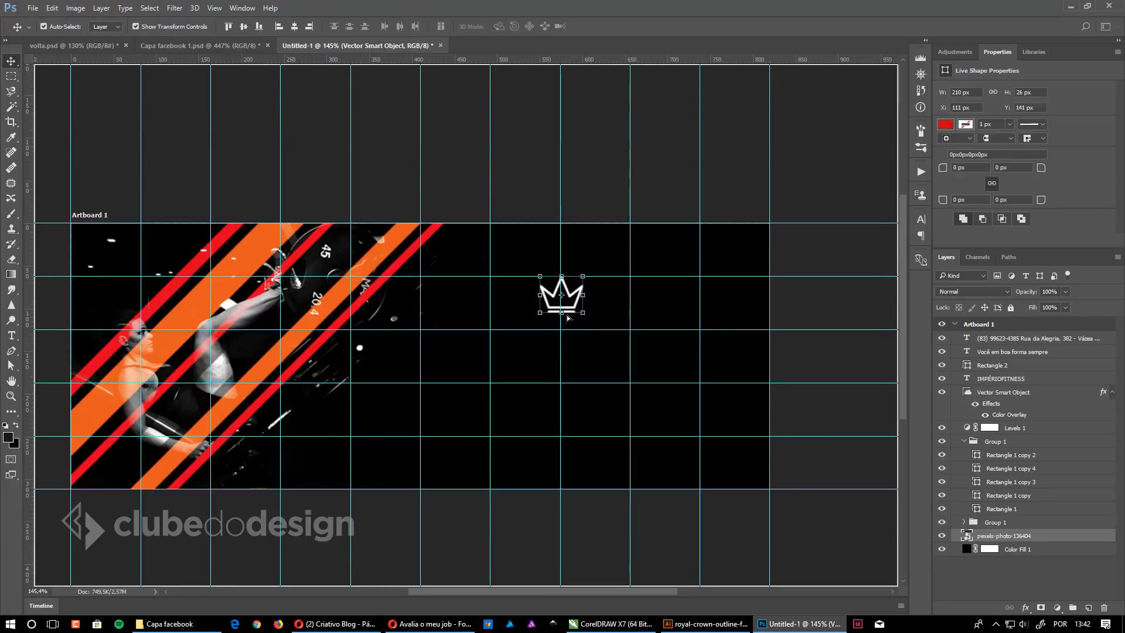
# Step: In Capa facebook 1.psd, collapse the expanded stripe group and put the displaced text block back below the crown
pyautogui.click(256, 45)
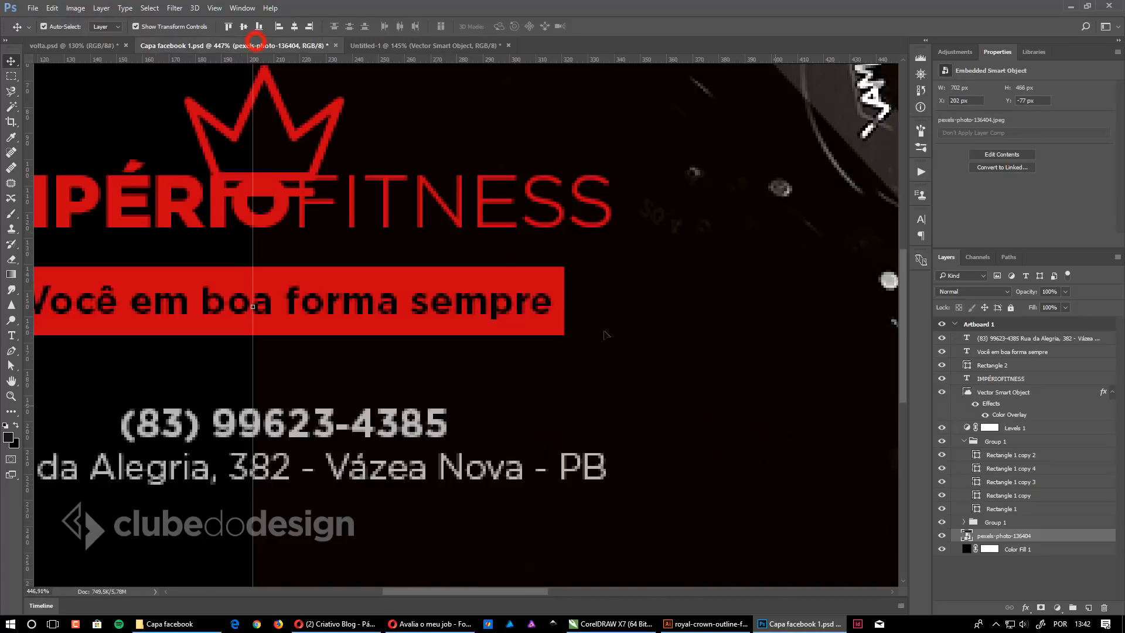
pyautogui.scroll(-2, 769, 315)
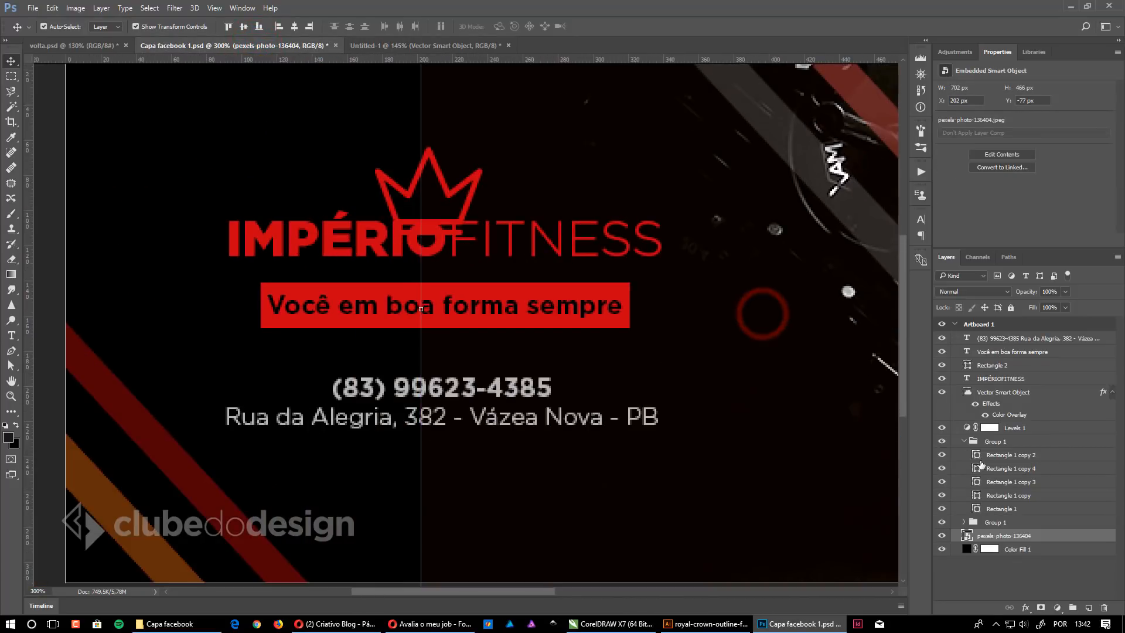
pyautogui.click(968, 443)
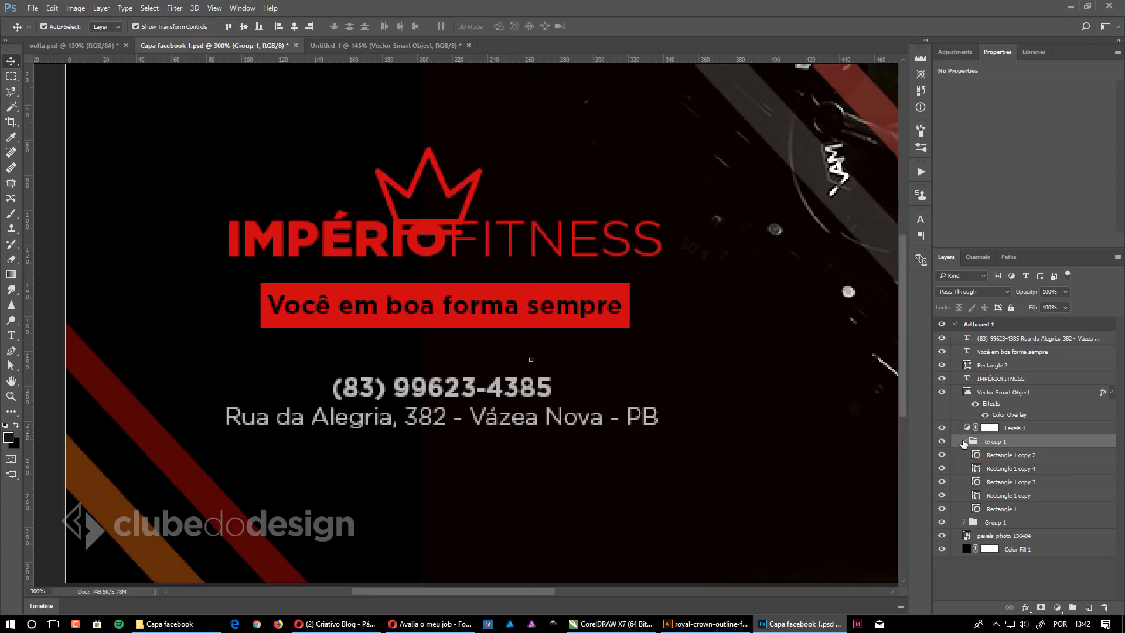
pyautogui.click(964, 442)
pyautogui.click(943, 456)
pyautogui.click(943, 456)
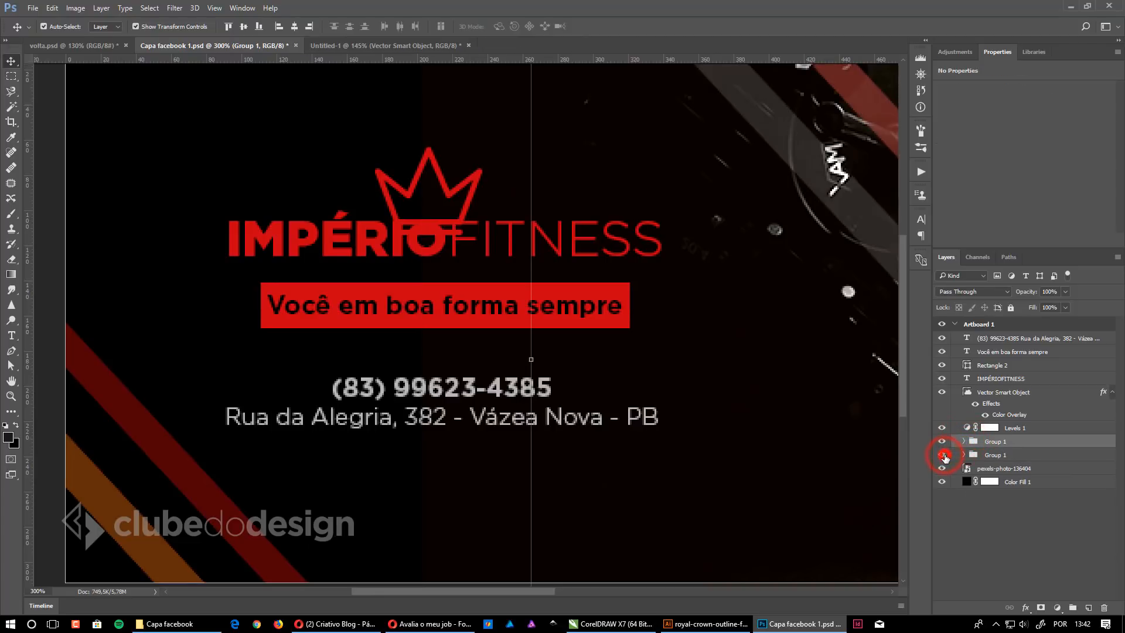
pyautogui.moveTo(455, 241); pyautogui.dragTo(440, 285)
# Step: Copy the name, slogan, red banner and contact text from Capa facebook 1.psd into Untitled-1 and place them centred below the white crown
pyautogui.click(440, 286)
pyautogui.keyDown('shift'); pyautogui.click(469, 350); pyautogui.keyUp('shift')
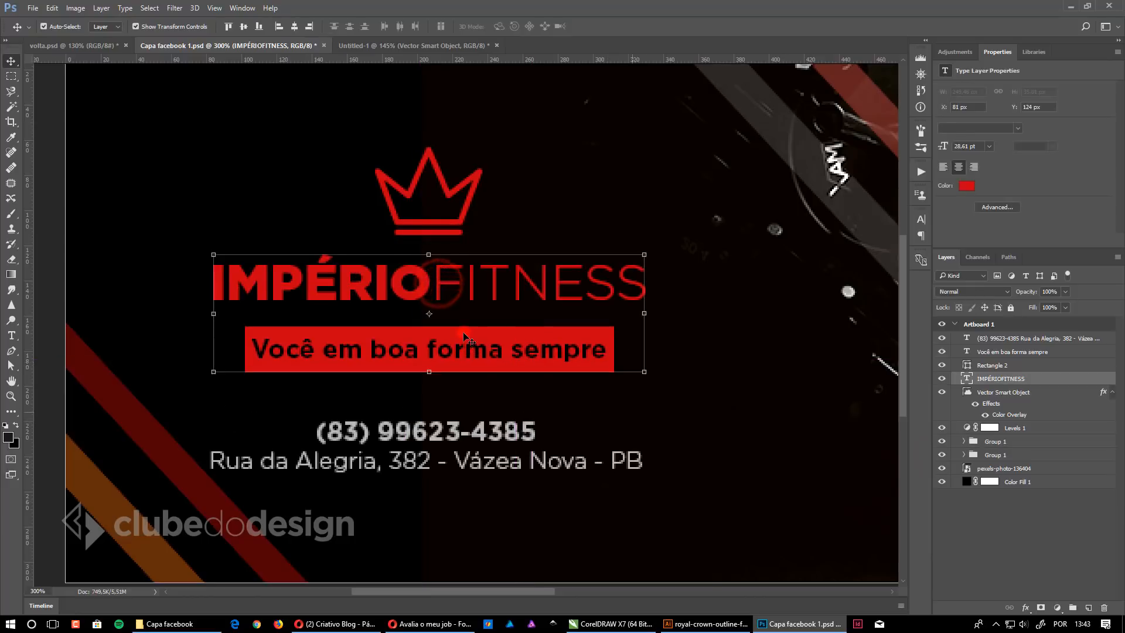
pyautogui.keyDown('shift'); pyautogui.click(467, 350); pyautogui.keyUp('shift')
pyautogui.keyDown('shift'); pyautogui.click(483, 435); pyautogui.keyUp('shift')
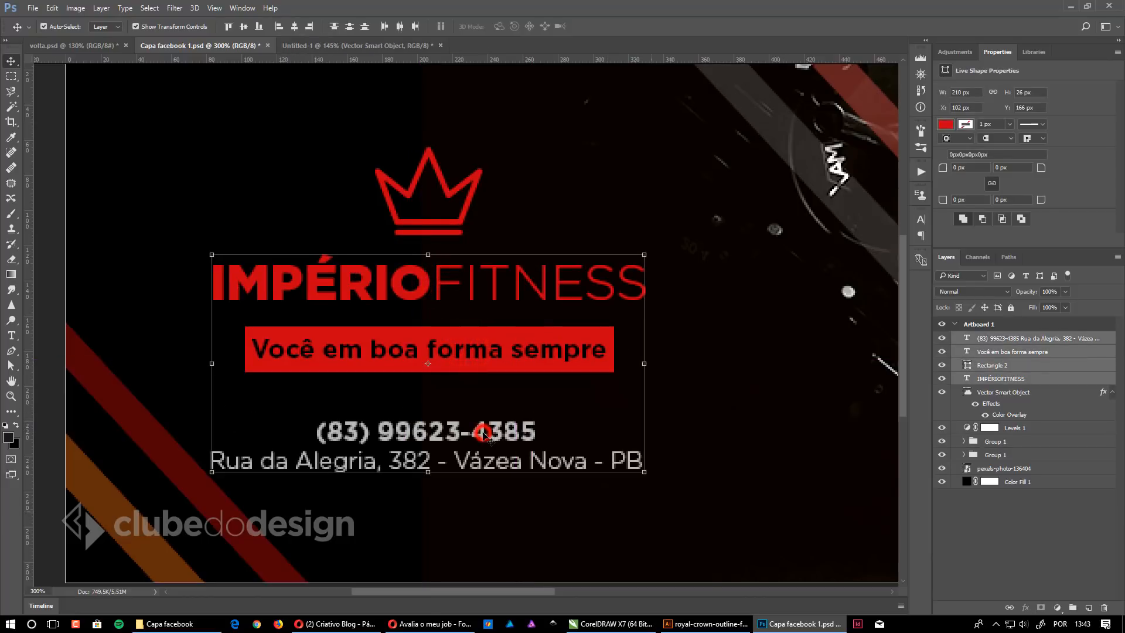
pyautogui.moveTo(483, 435); pyautogui.dragTo(493, 384)
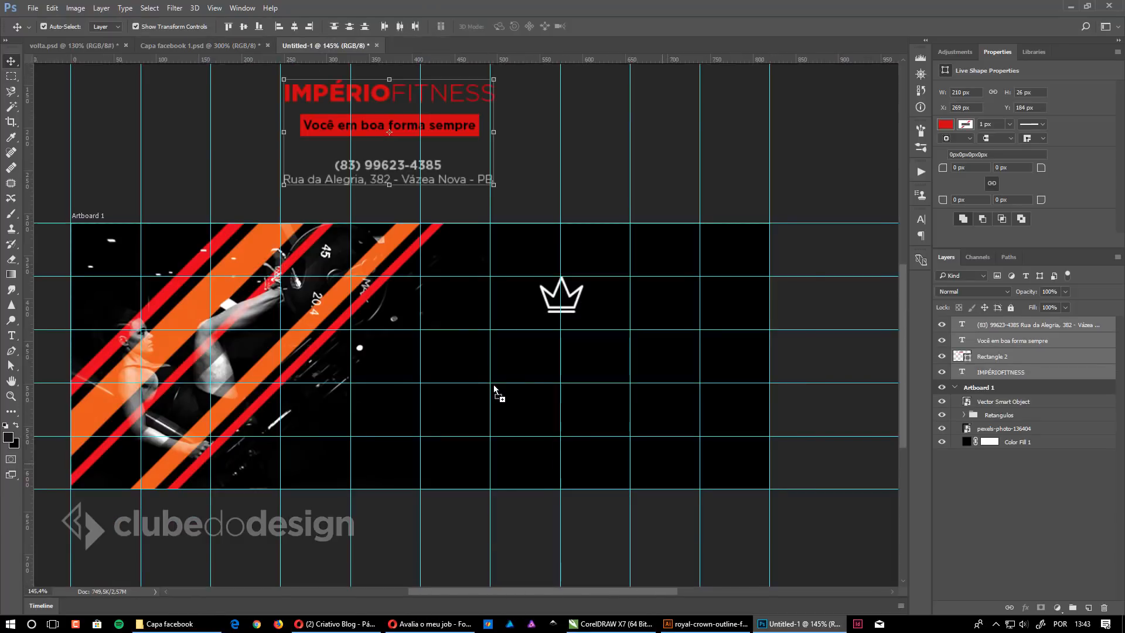
pyautogui.moveTo(446, 123); pyautogui.dragTo(621, 374)
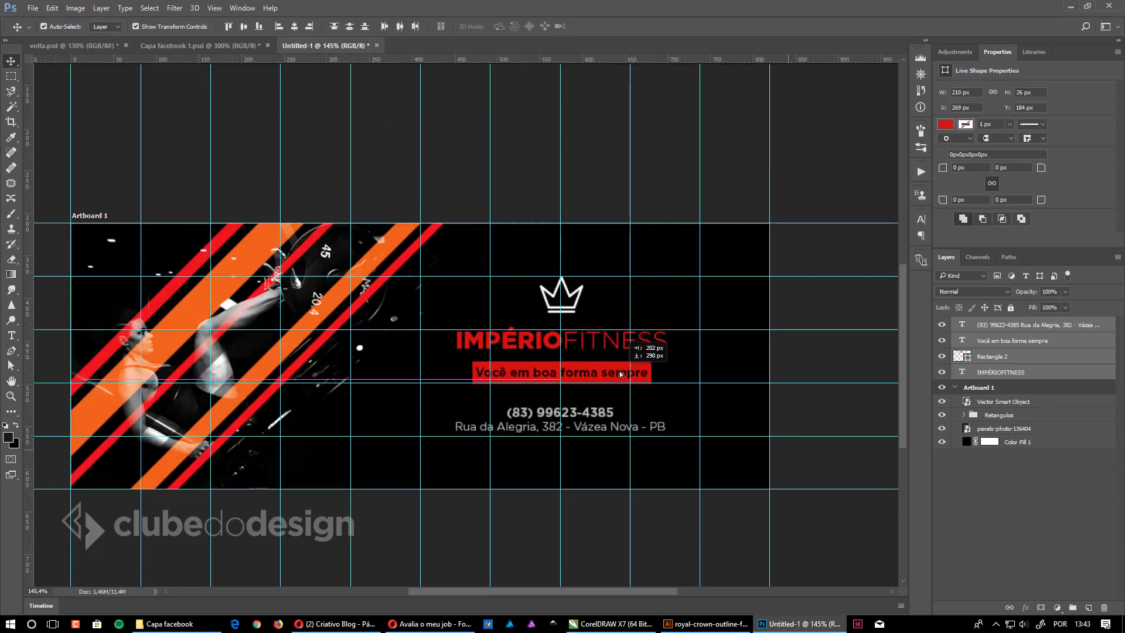
# Step: Select the white crown and align it centrally on the vertical guide above the IMPÉRIOFITNESS name
pyautogui.click(561, 282)
pyautogui.scroll(5, 560, 281)
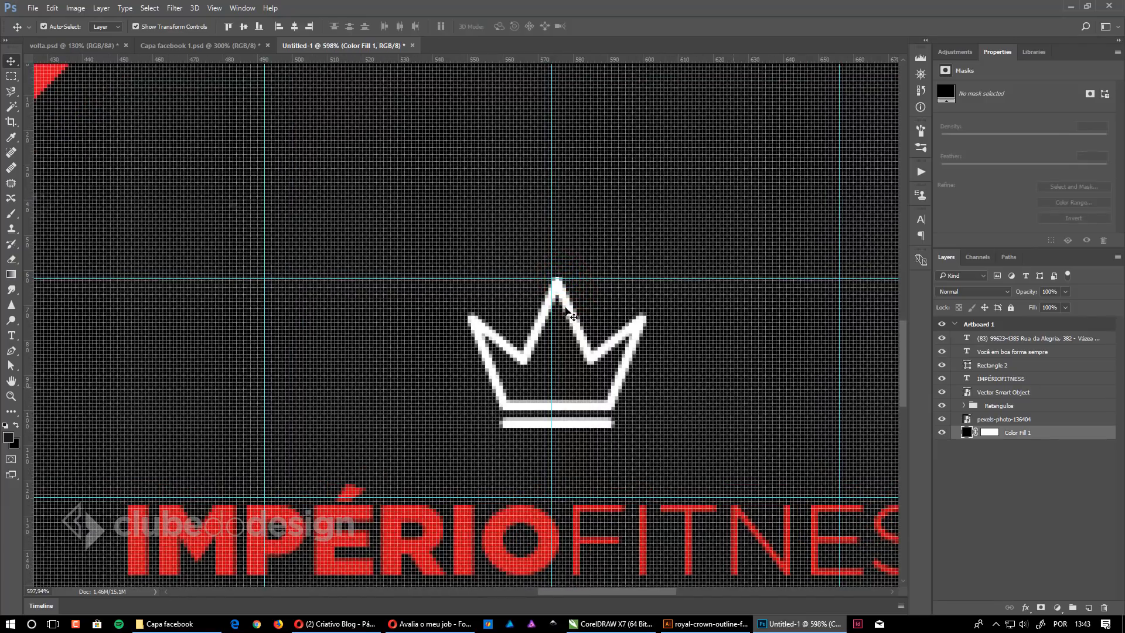
pyautogui.moveTo(570, 313); pyautogui.dragTo(561, 305)
pyautogui.scroll(-1, 640, 352)
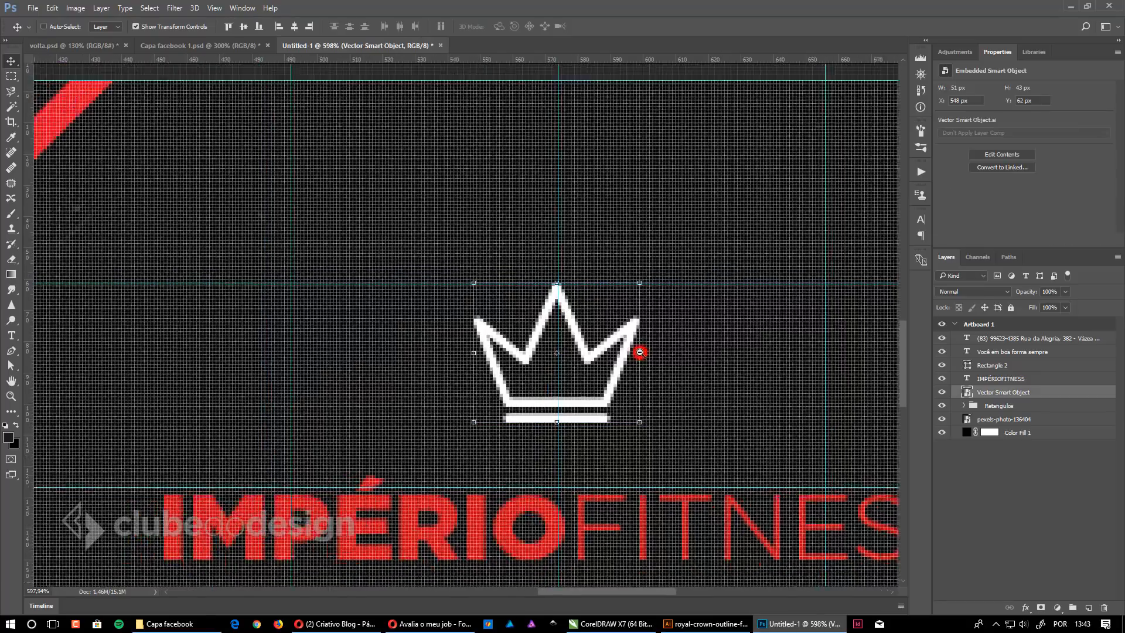
pyautogui.scroll(-3, 640, 352)
# Step: Compare the spacing with Capa facebook 1.psd and move the IMPÉRIOFITNESS name in Untitled-1 slightly down towards the red banner
pyautogui.click(234, 45)
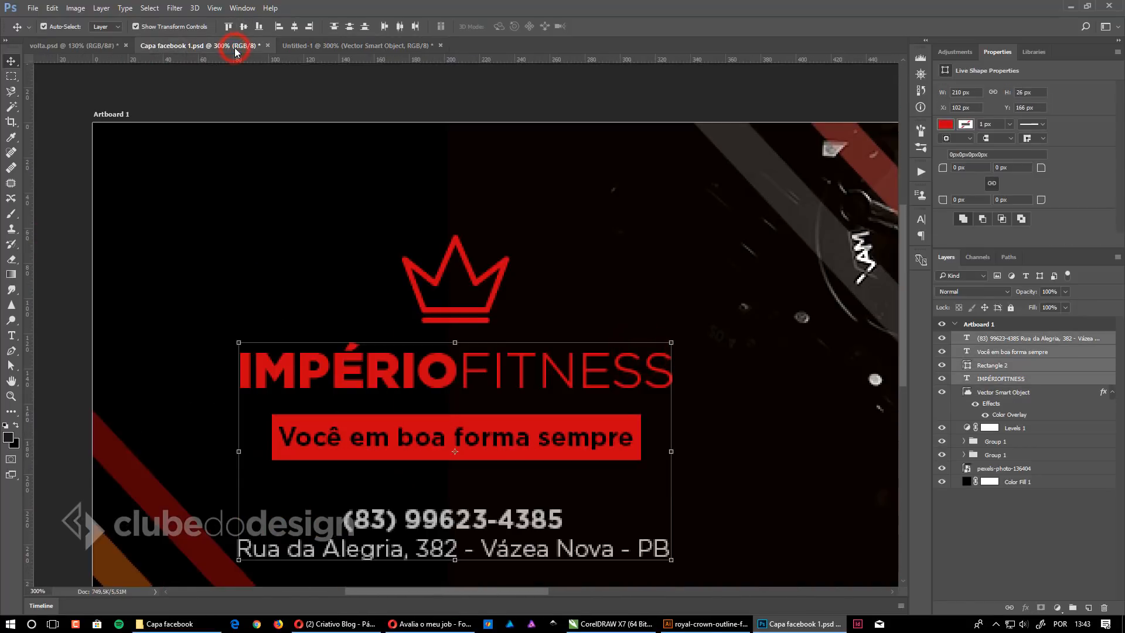
pyautogui.click(346, 46)
pyautogui.scroll(-2, 578, 317)
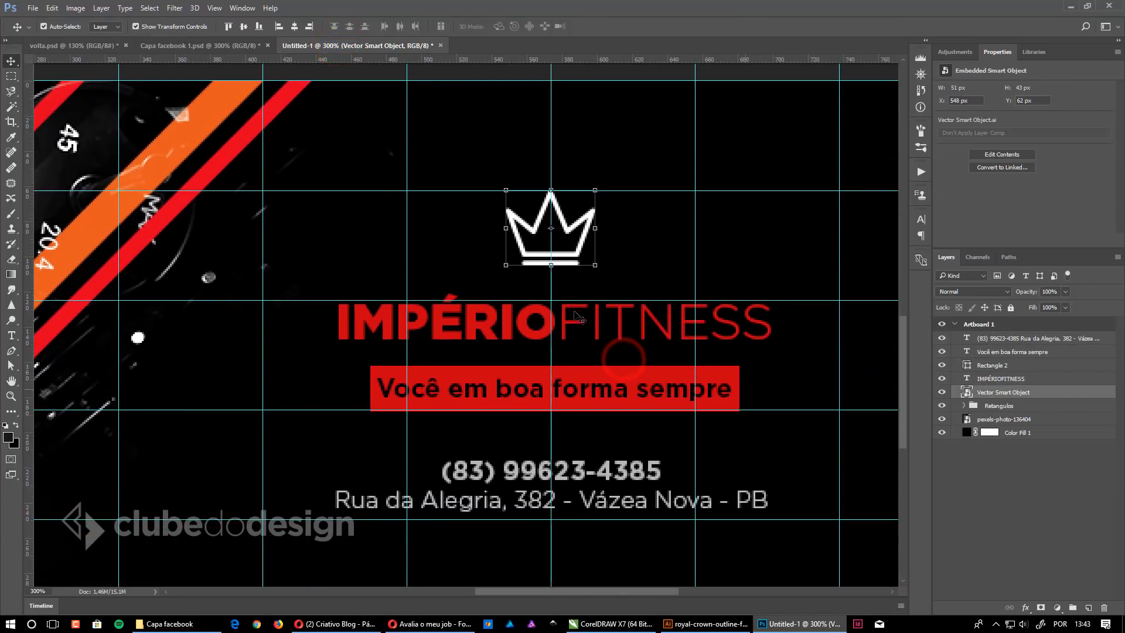
pyautogui.moveTo(581, 316); pyautogui.dragTo(564, 330)
# Step: Transform the crown, name, slogan, banner and contact layers together, moving them right to X 615 px, Y 153.5 px, fitted between the vertical guides
pyautogui.click(689, 402)
pyautogui.keyDown('alt'); pyautogui.click(586, 428); pyautogui.keyUp('alt')
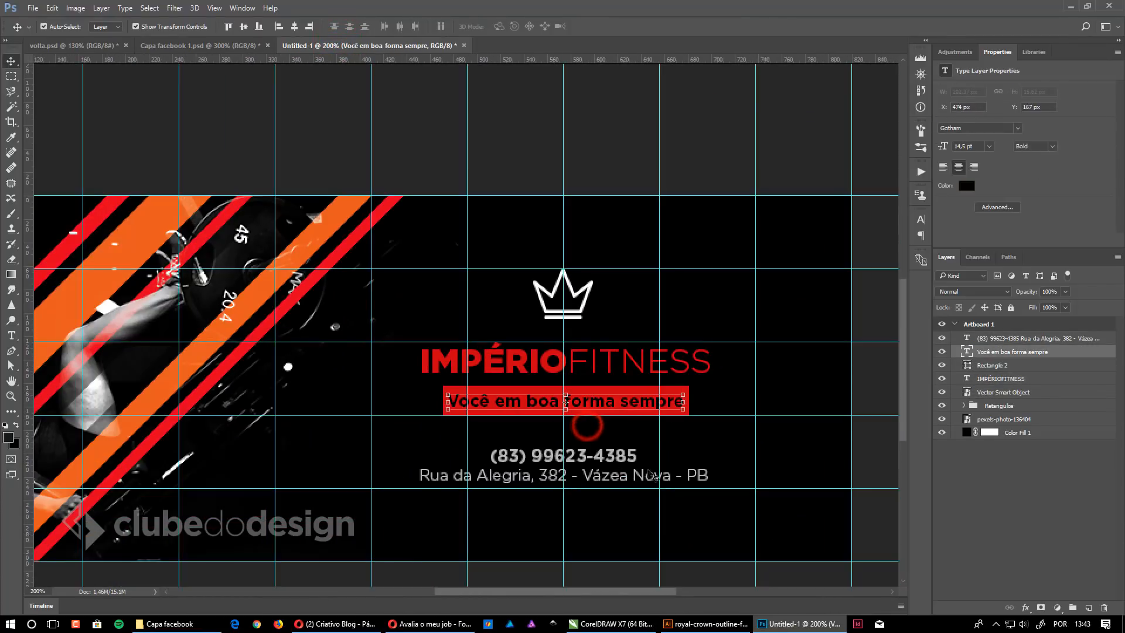
pyautogui.keyDown('alt'); pyautogui.click(498, 427); pyautogui.keyUp('alt')
pyautogui.moveTo(580, 357); pyautogui.dragTo(593, 368)
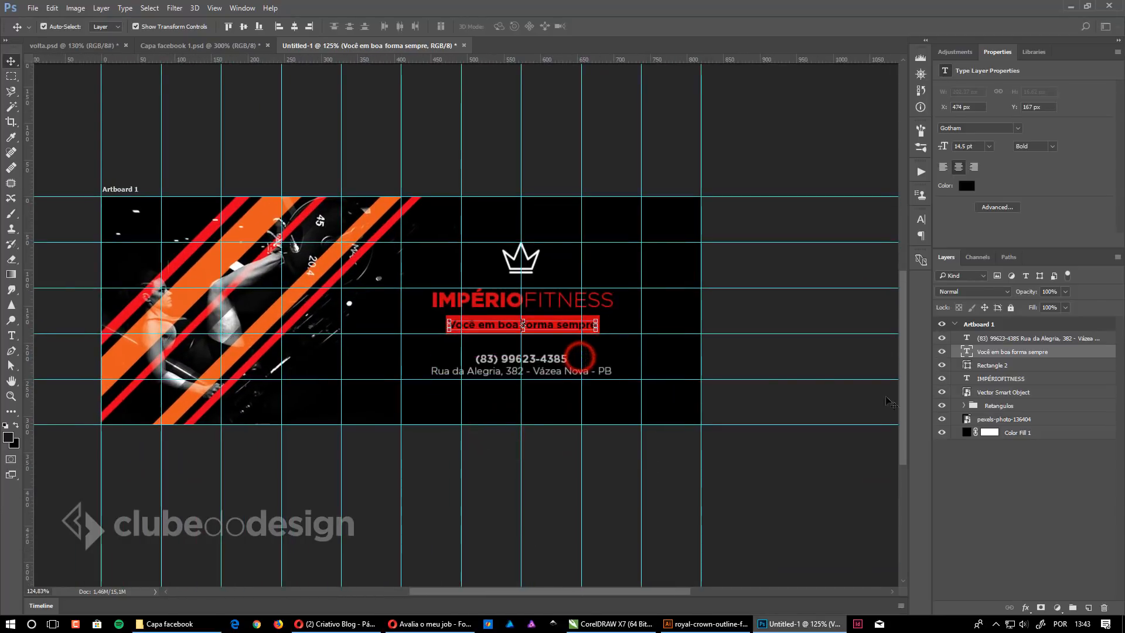
pyautogui.click(1007, 340)
pyautogui.keyDown('shift'); pyautogui.click(994, 376); pyautogui.keyUp('shift')
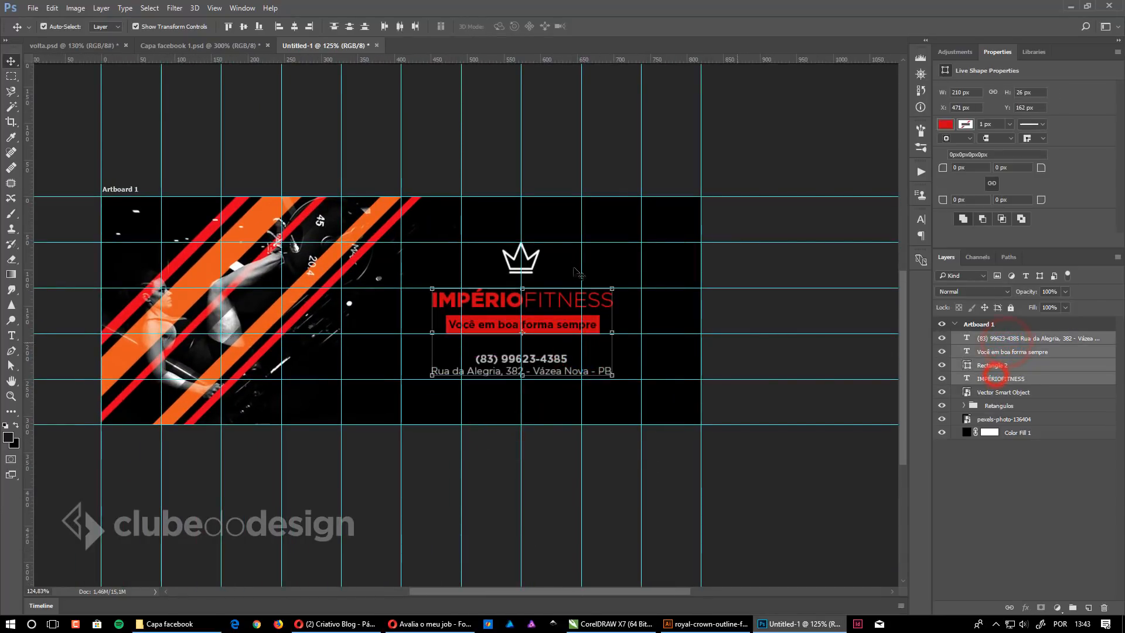
pyautogui.keyDown('shift'); pyautogui.click(1014, 392); pyautogui.keyUp('shift')
pyautogui.hotkey('ctrl', 't')
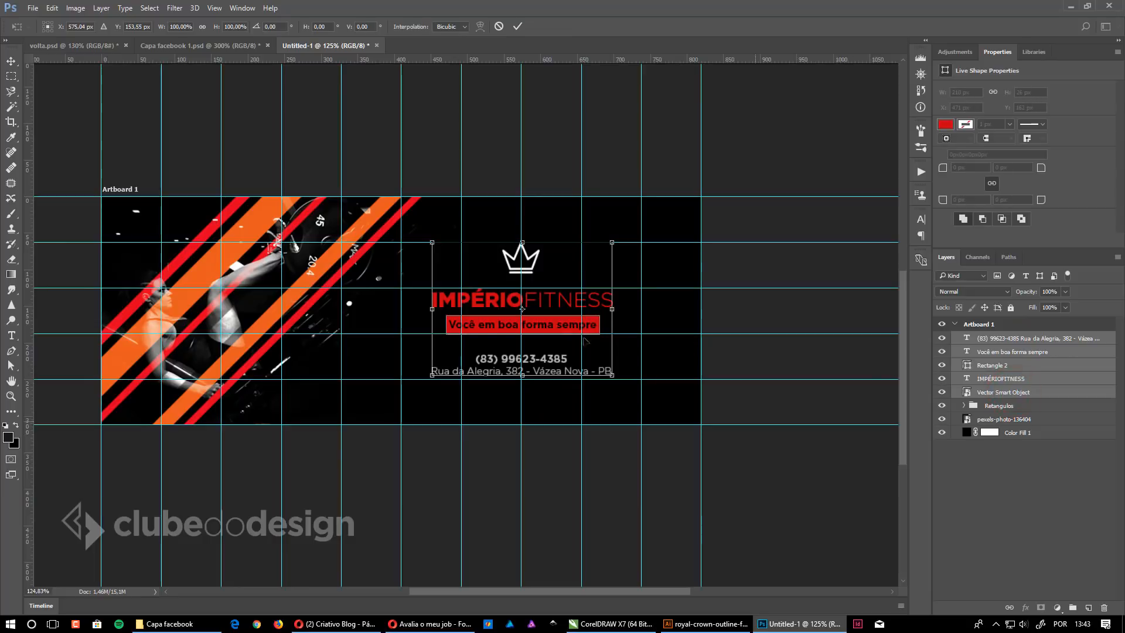
pyautogui.moveTo(576, 336); pyautogui.dragTo(606, 336)
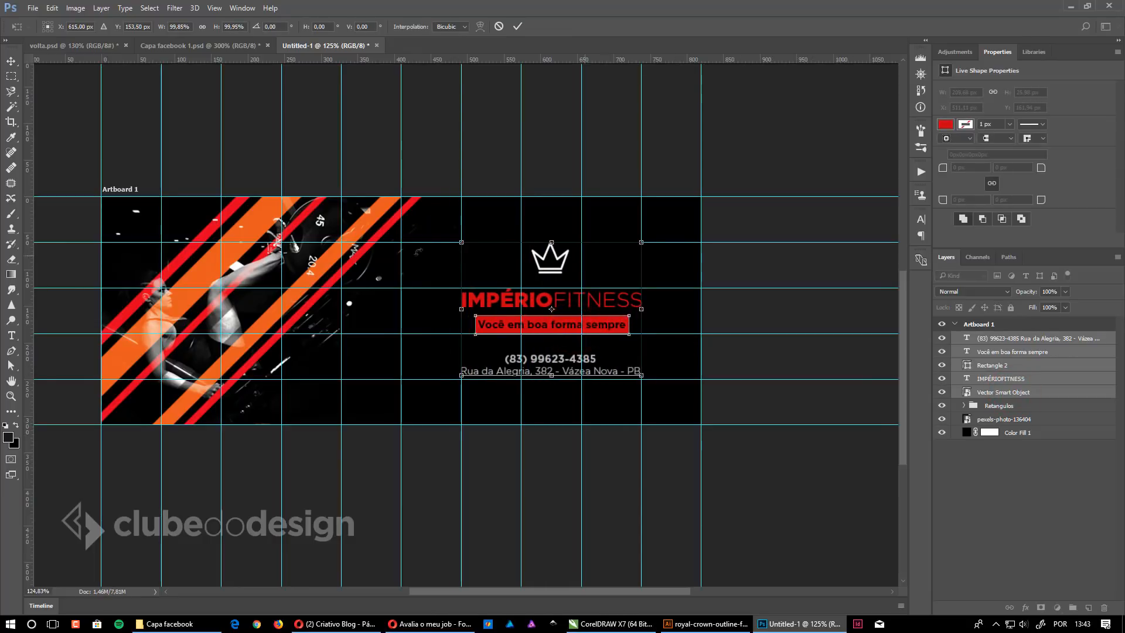
pyautogui.press('Return')
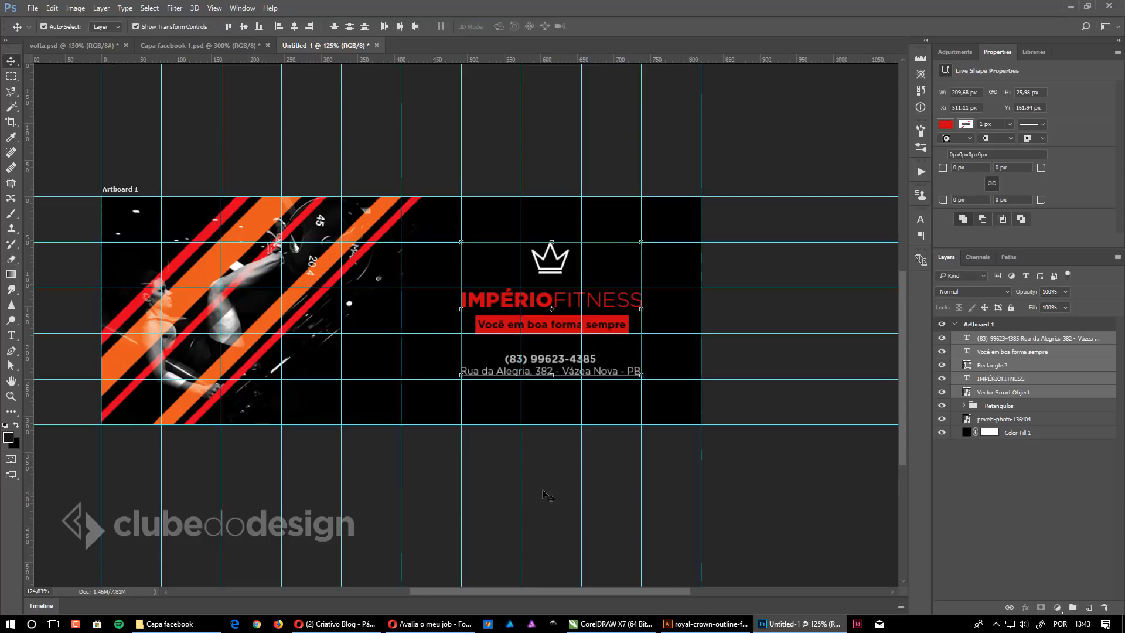
# Step: Deselect all layers, hide the guides, and compare the cover's layout with the finished Capa facebook 1.psd design
pyautogui.moveTo(497, 455); pyautogui.dragTo(559, 490)
pyautogui.click(612, 495)
pyautogui.hotkey('ctrl', ';')
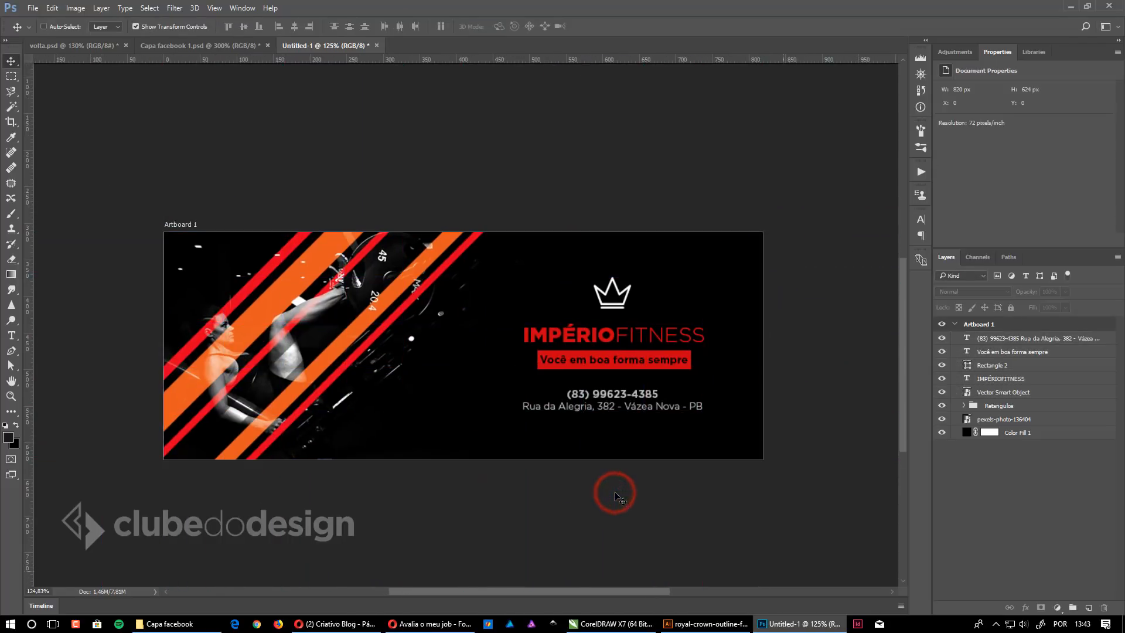
pyautogui.click(588, 390)
pyautogui.click(241, 46)
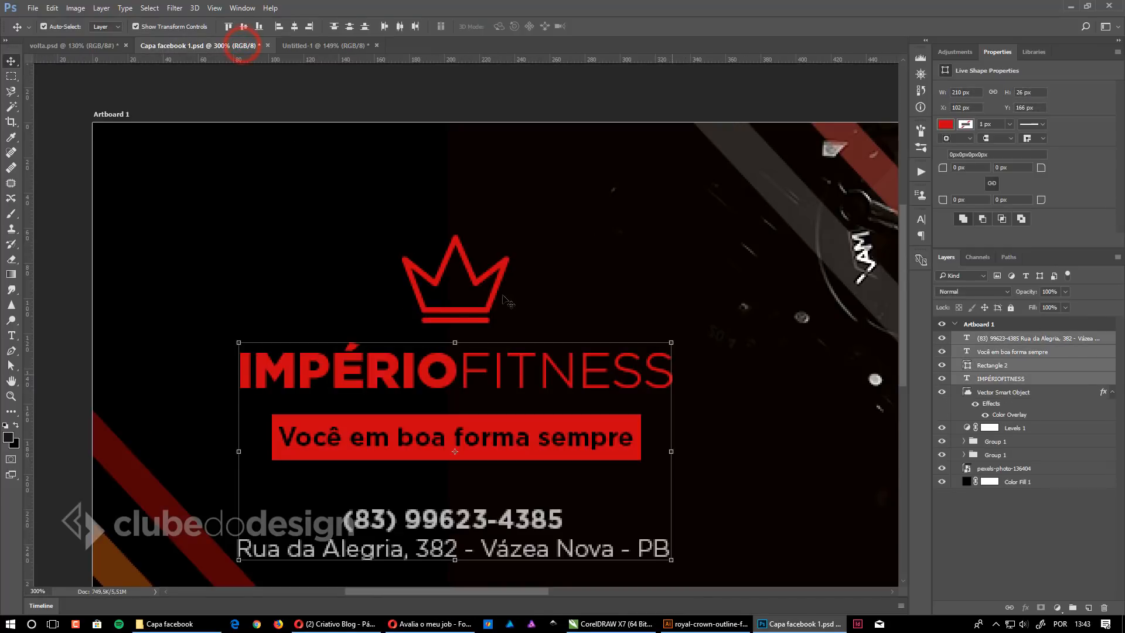
pyautogui.click(324, 46)
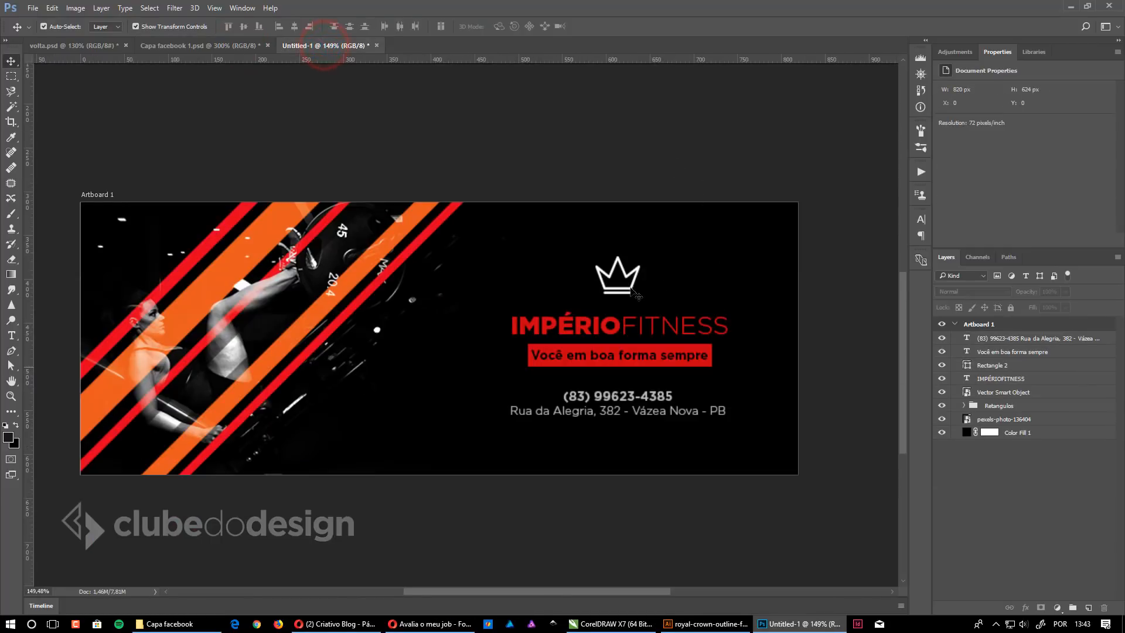
# Step: Move the IMPÉRIOFITNESS name about 5 px up, closer to the crown, and deselect it
pyautogui.click(620, 327)
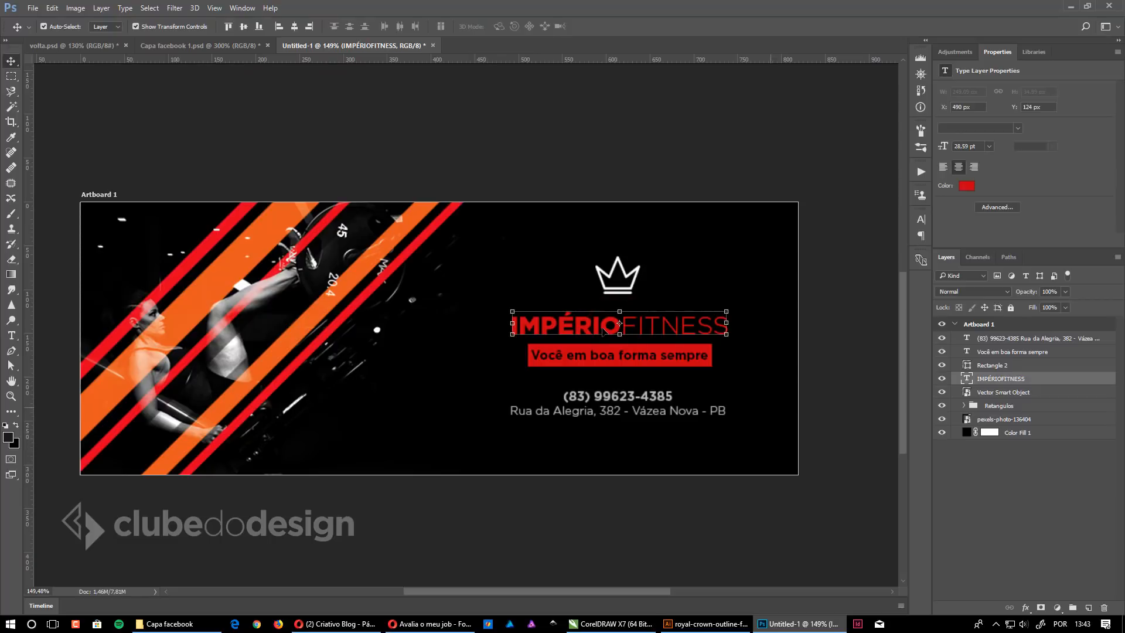
pyautogui.moveTo(620, 323); pyautogui.dragTo(620, 316)
pyautogui.click(844, 276)
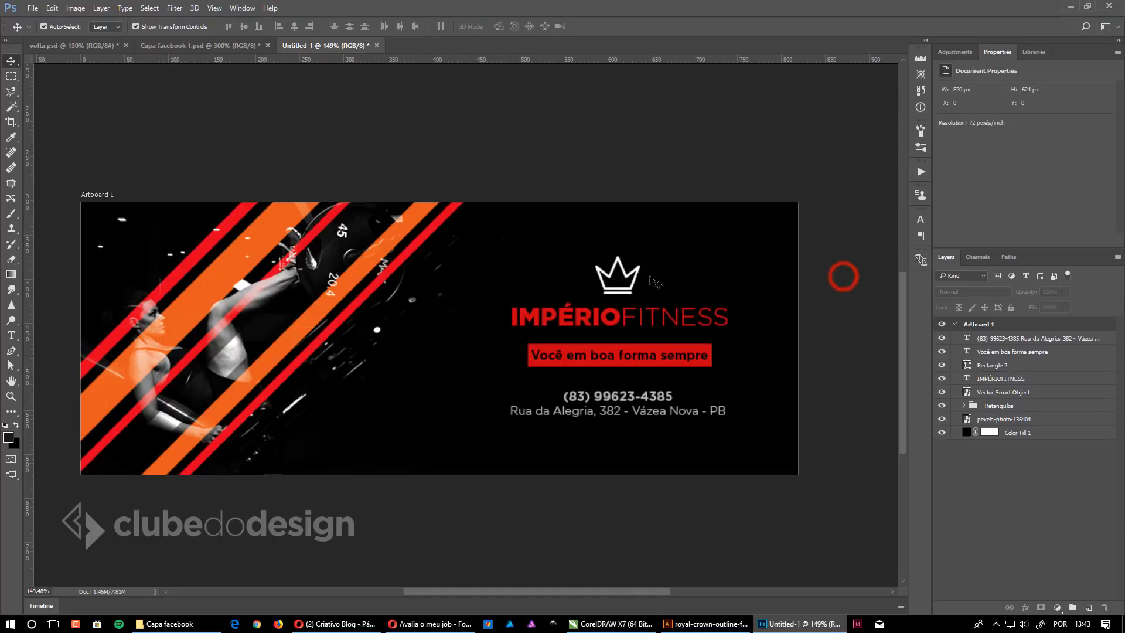
# Step: Add a red (cc0000) Color Overlay to the crown, matching the IMPÉRIOFITNESS name and banner, and leave the guides hidden
pyautogui.click(620, 275)
pyautogui.hotkey('ctrl', ';')
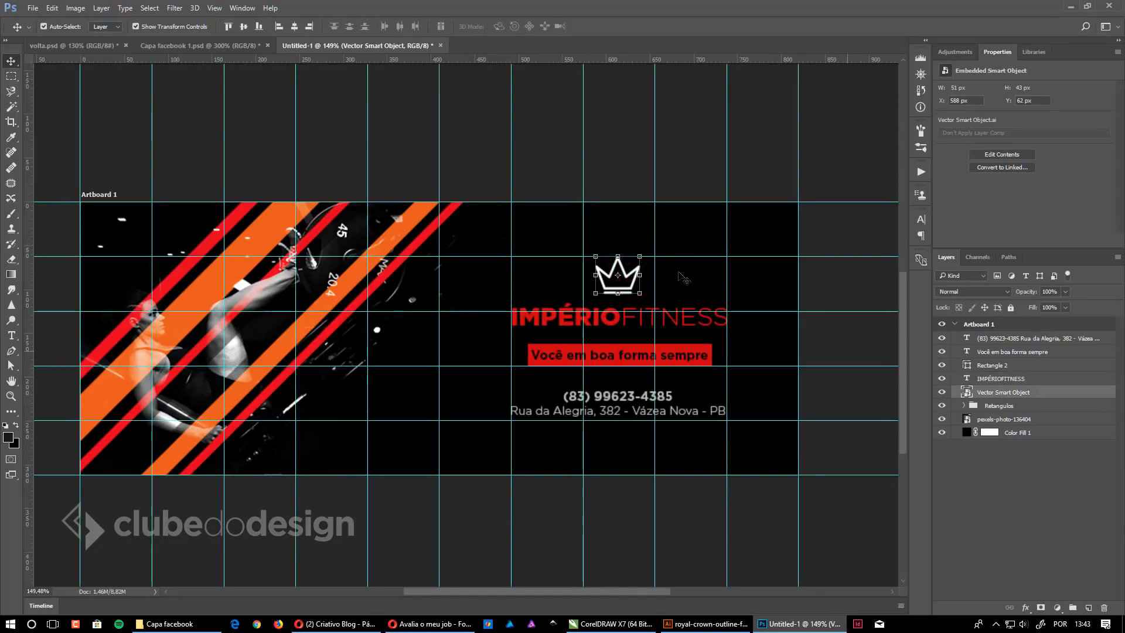
pyautogui.keyDown('ctrl'); pyautogui.click(639, 278); pyautogui.keyUp('ctrl')
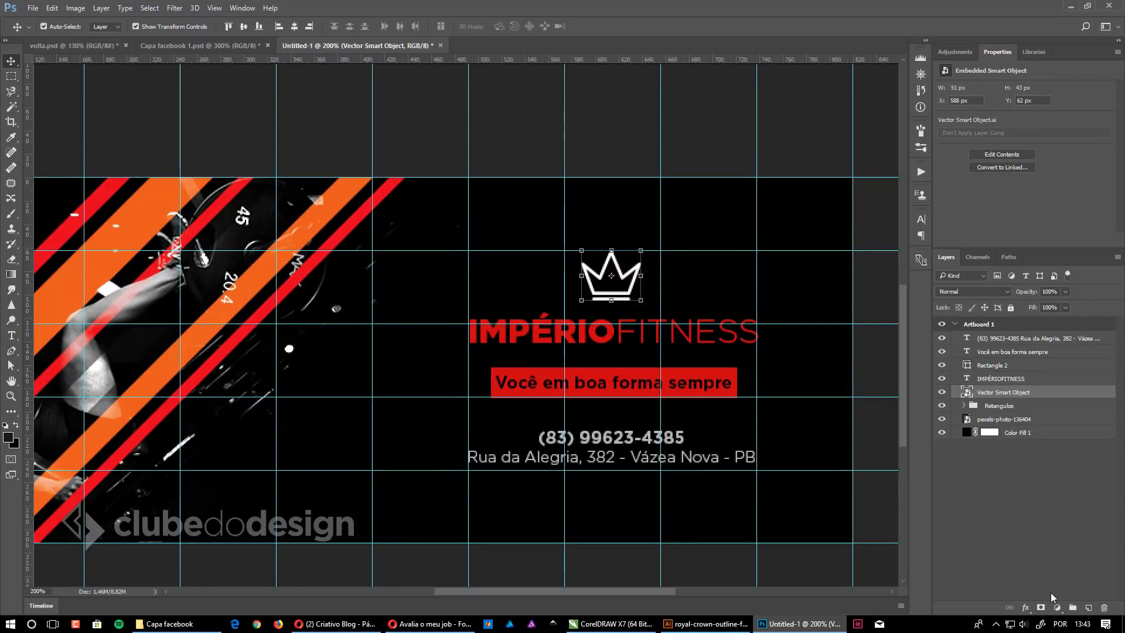
pyautogui.click(1026, 611)
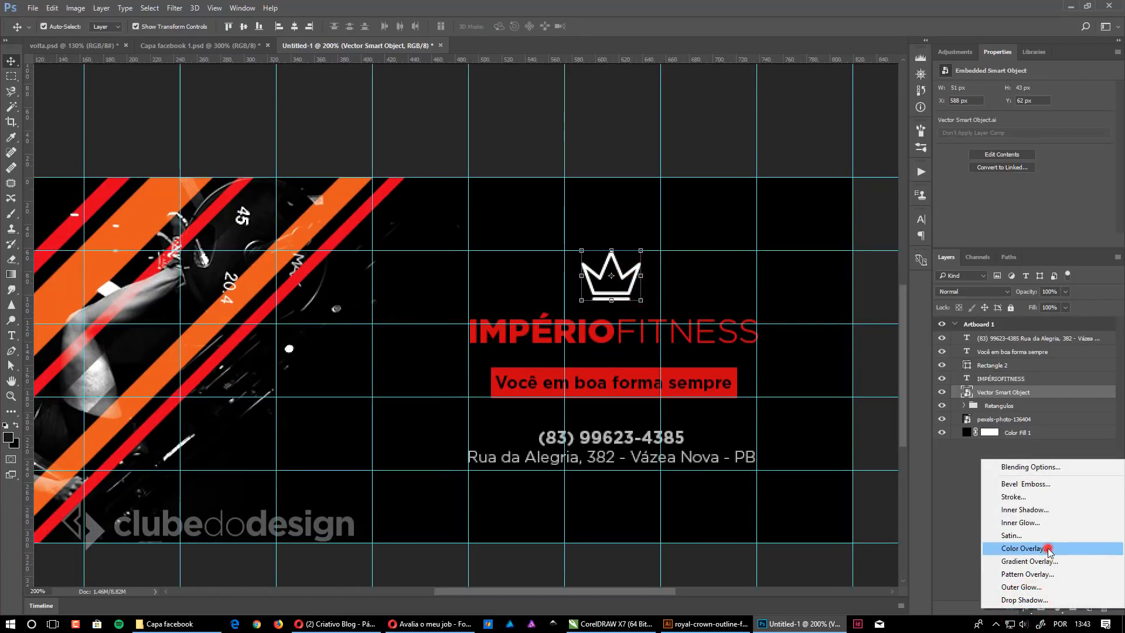
pyautogui.click(1048, 548)
pyautogui.click(903, 120)
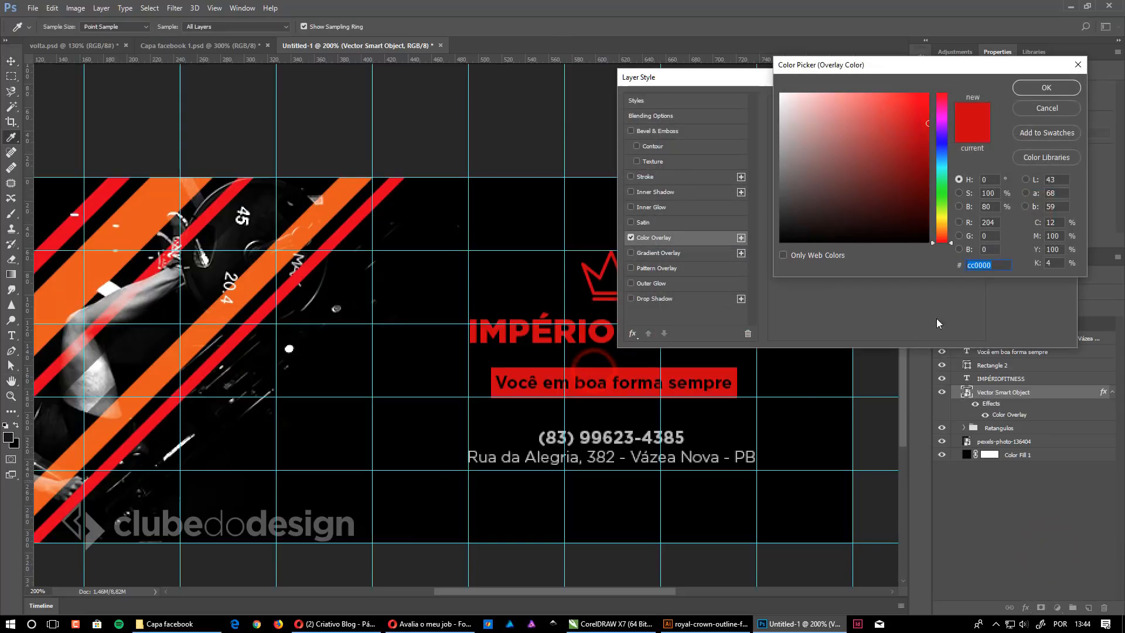
pyautogui.click(1050, 87)
pyautogui.click(1043, 107)
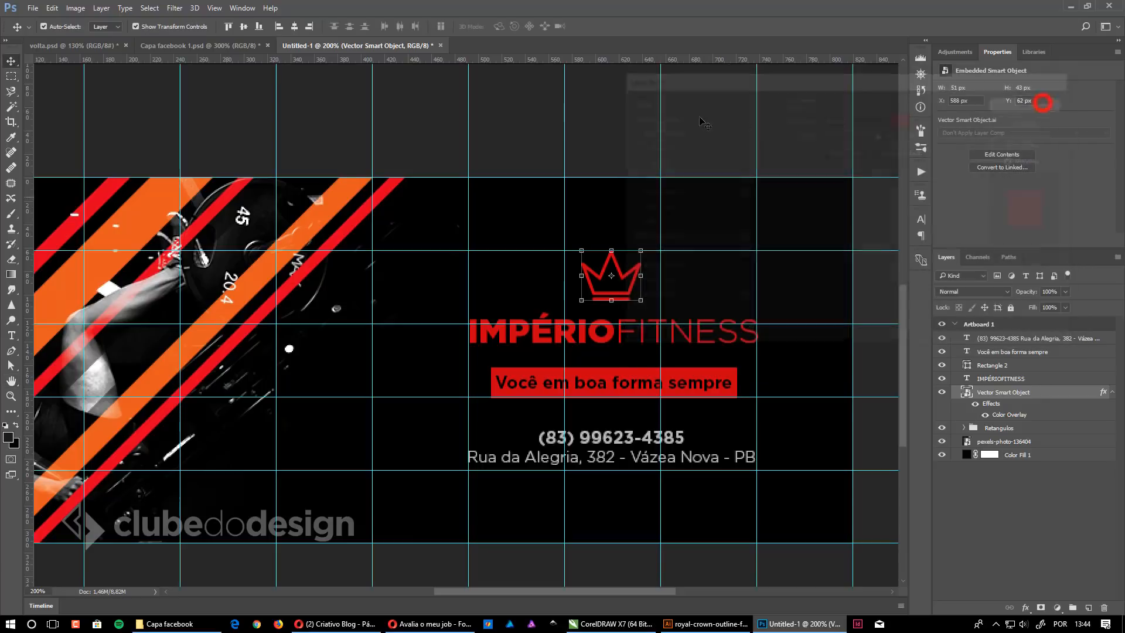
pyautogui.click(692, 106)
pyautogui.hotkey('ctrl', '-')
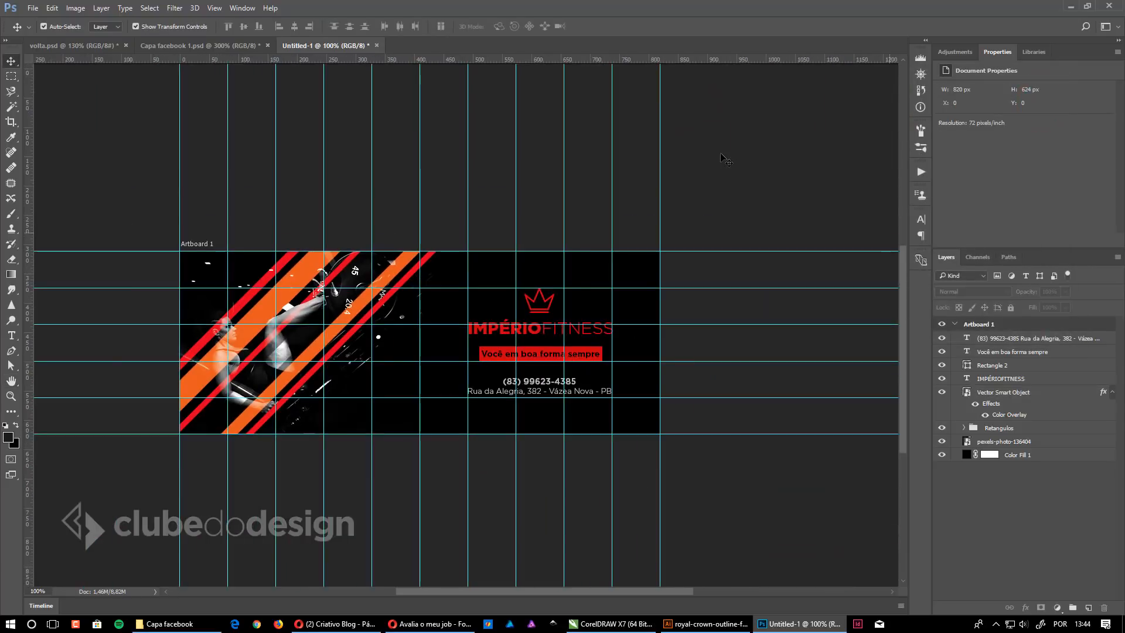
pyautogui.hotkey('ctrl', ';')
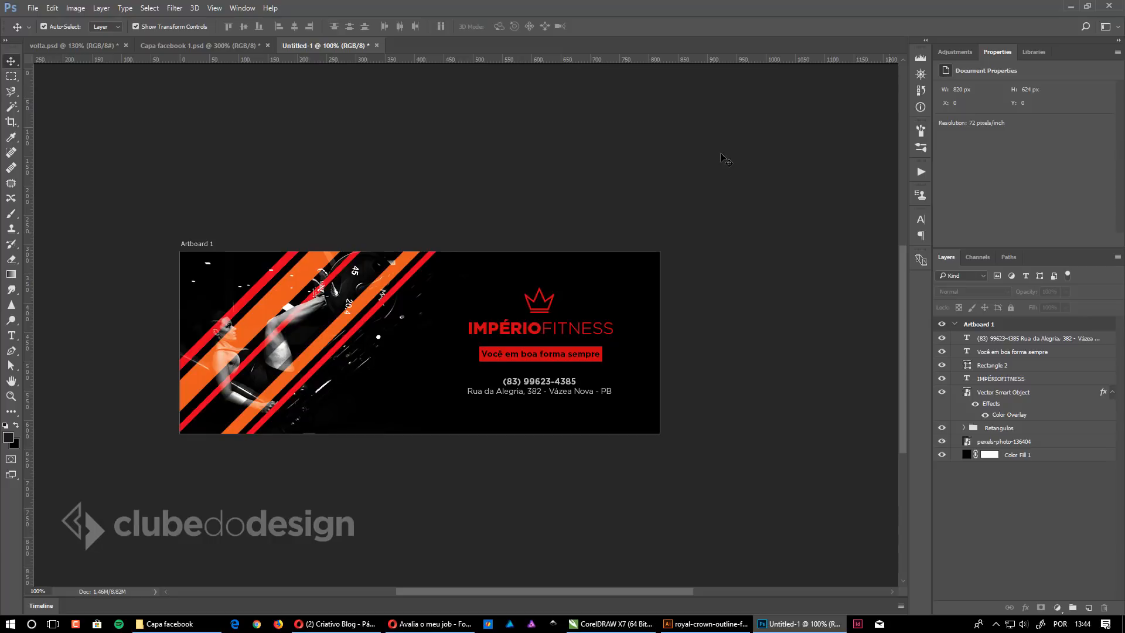
# Step: Enlarge the pexels-photo-136404 layer to about 79.8%, reposition it behind the stripes, and check the layout against the guides
pyautogui.click(1060, 444)
pyautogui.hotkey('ctrl', 't')
pyautogui.moveTo(527, 473); pyautogui.dragTo(599, 530)
pyautogui.moveTo(431, 314); pyautogui.dragTo(433, 287)
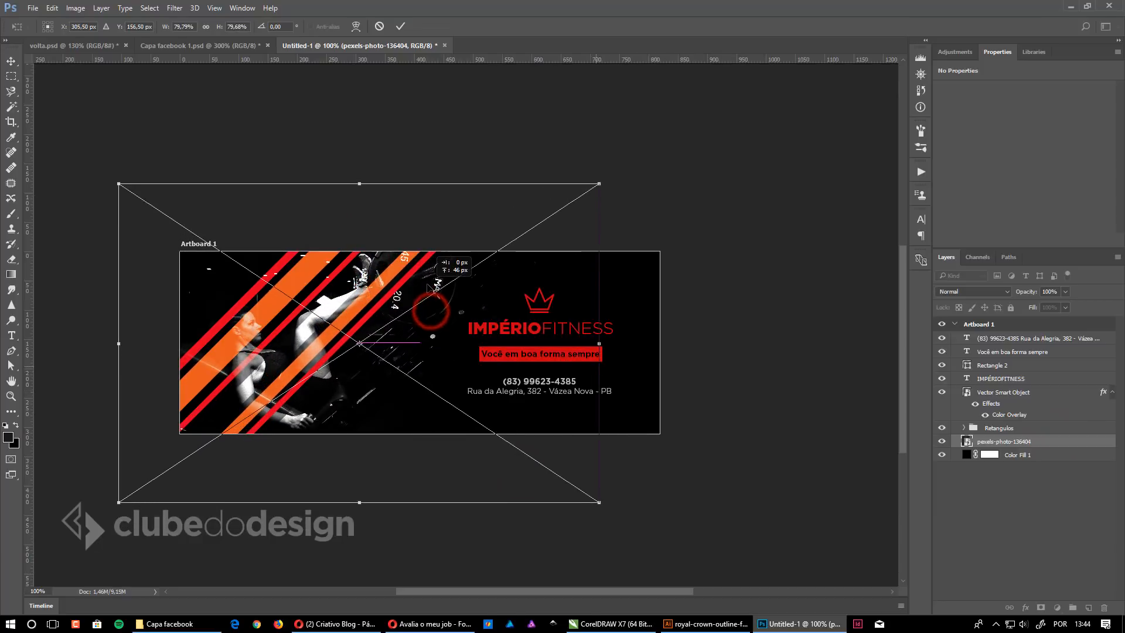
pyautogui.moveTo(435, 333); pyautogui.dragTo(434, 324)
pyautogui.press('Return')
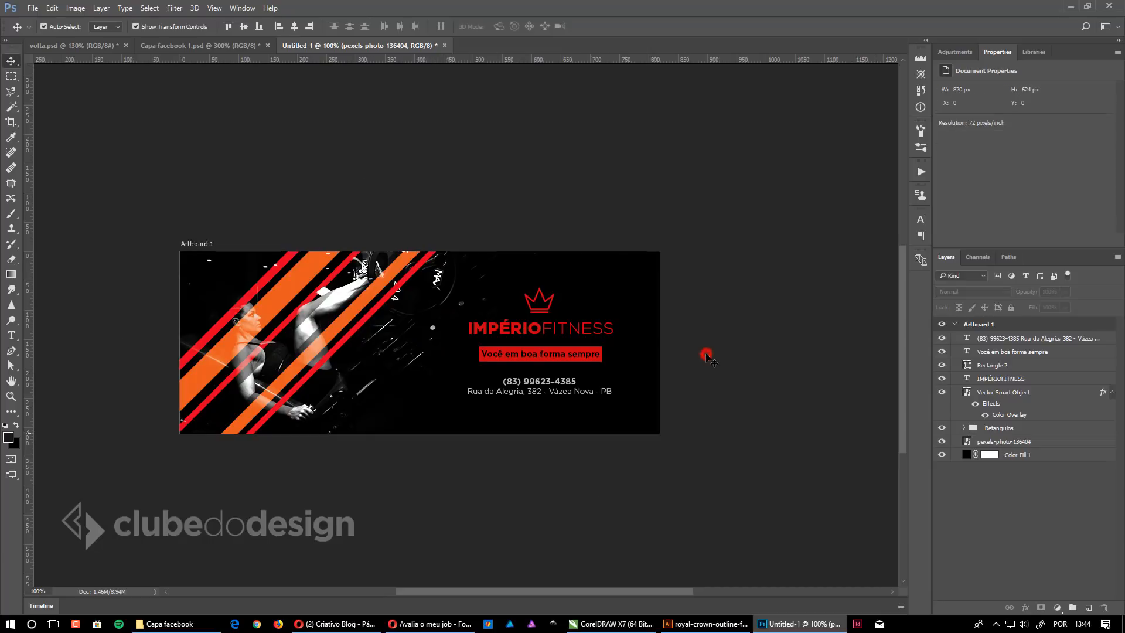
pyautogui.click(706, 354)
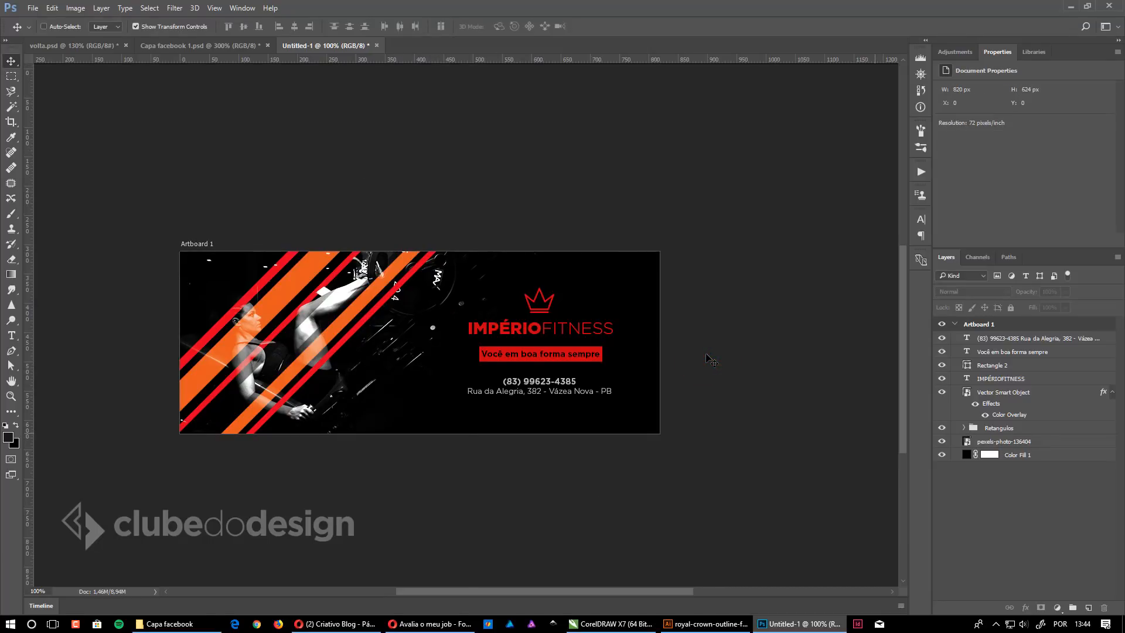
pyautogui.hotkey('ctrl', ';')
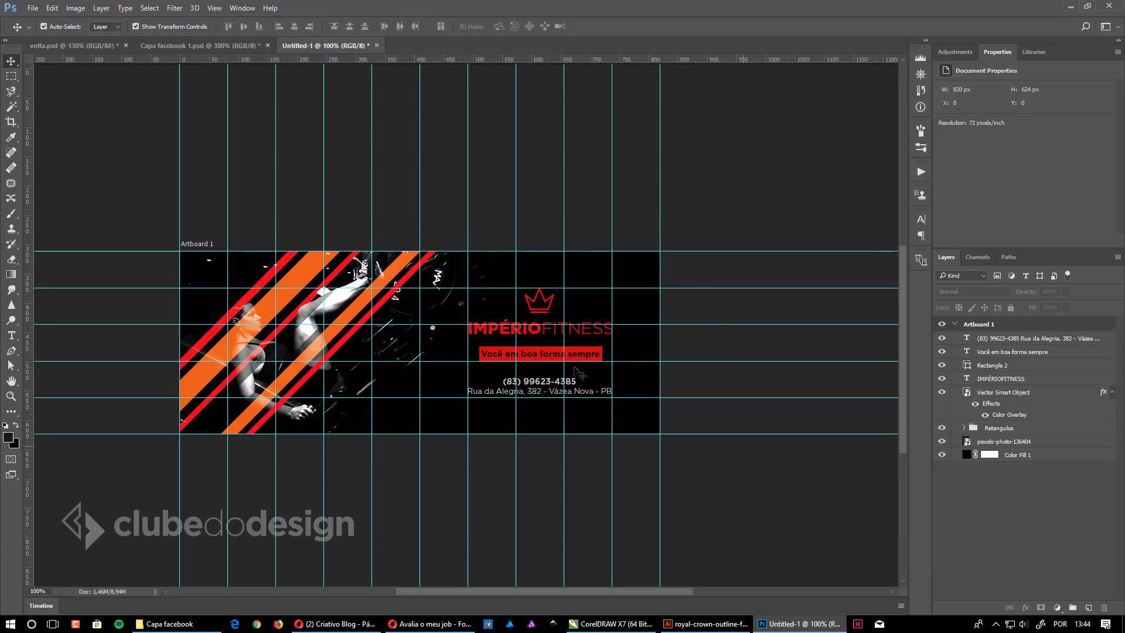
pyautogui.hotkey('ctrl', ';')
# Step: Save the document as Photoshop file Capa facebook 2 in the Capa facebook folder
pyautogui.hotkey('ctrl', 'shift', 's')
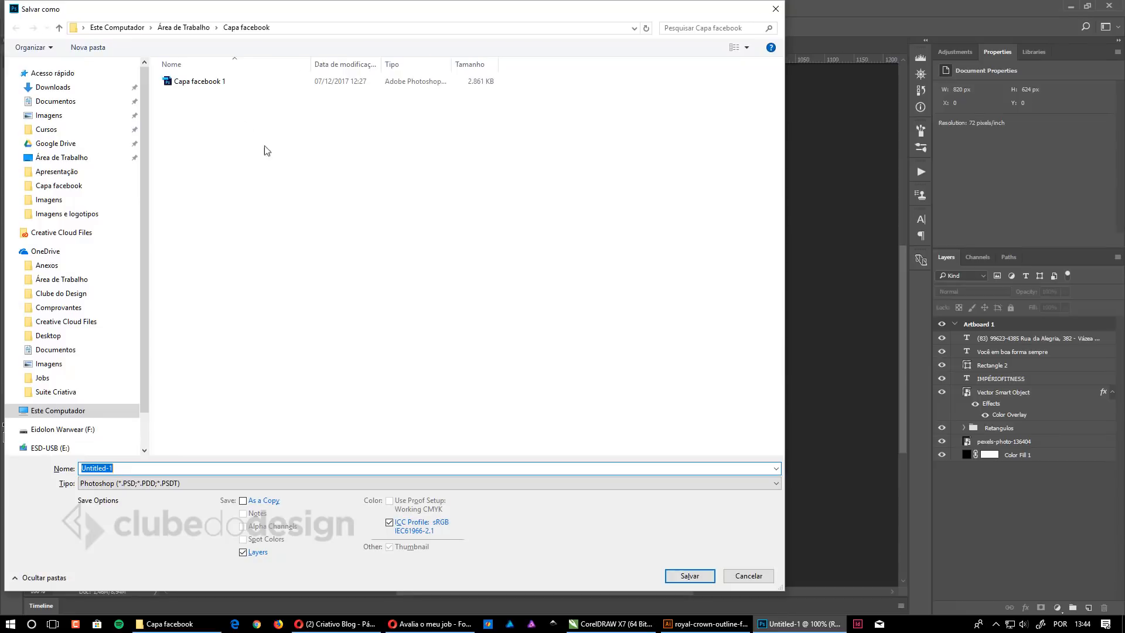
pyautogui.click(212, 80)
pyautogui.click(152, 470)
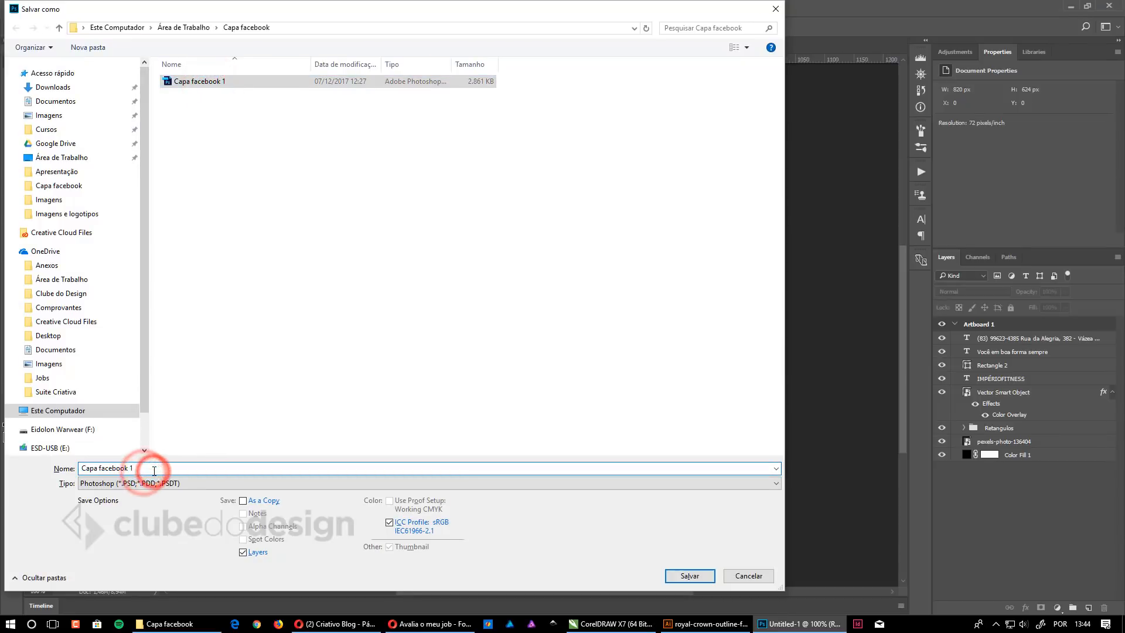
pyautogui.press('BackSpace')
pyautogui.write('2')
pyautogui.click(409, 354)
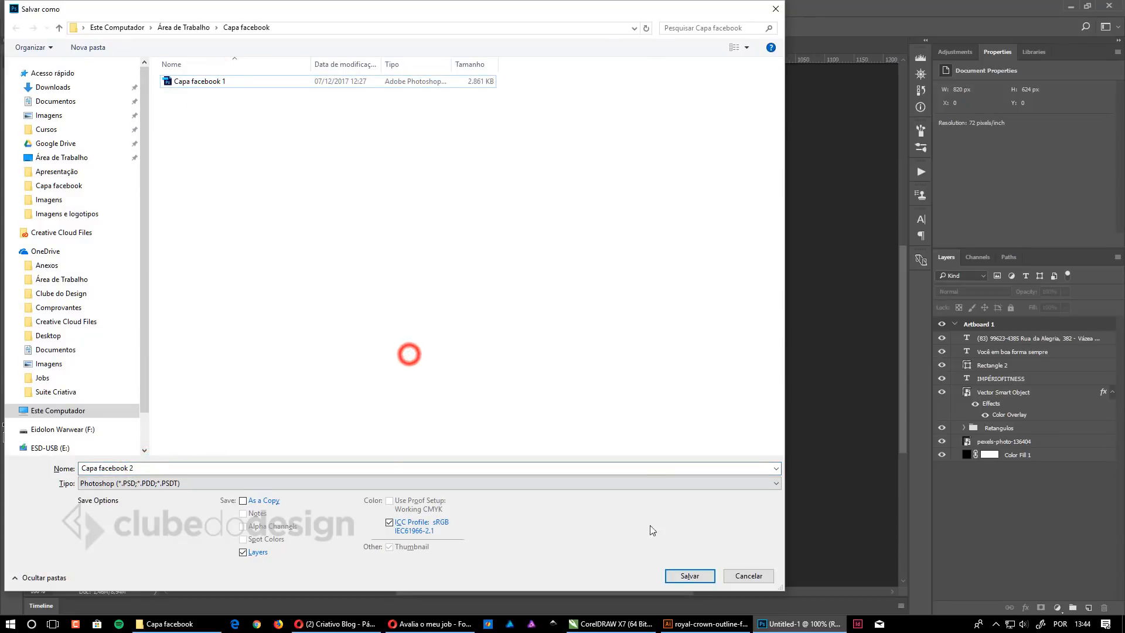
pyautogui.click(674, 579)
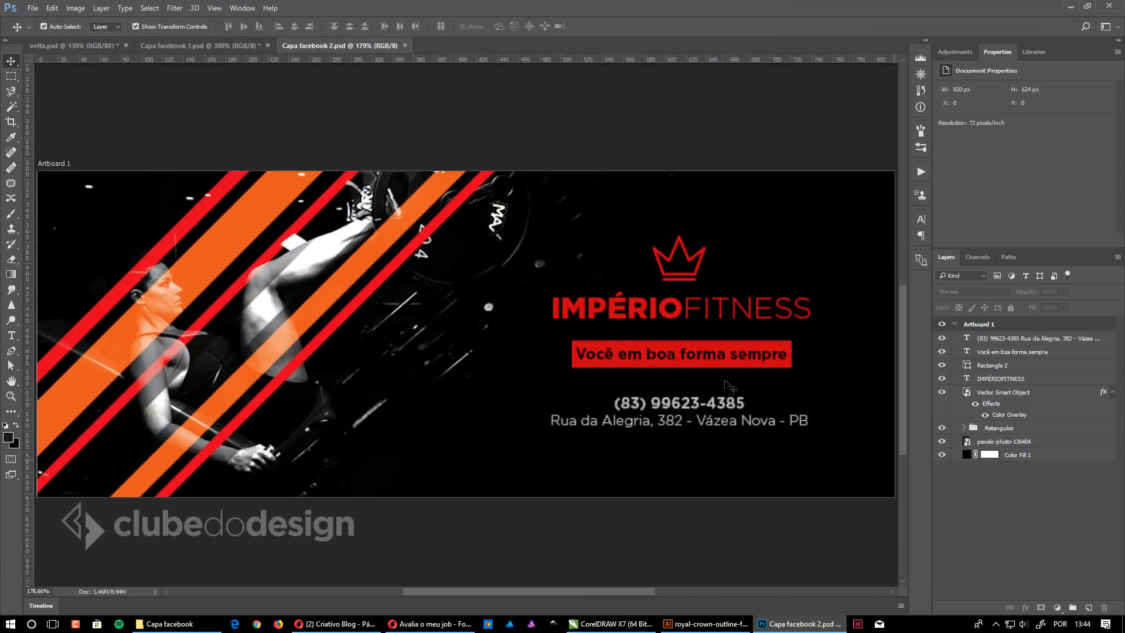
# Step: Export the artboard as an 820 x 312 px PNG named Capa facebook 3 in the Capa facebook folder
pyautogui.click(30, 8)
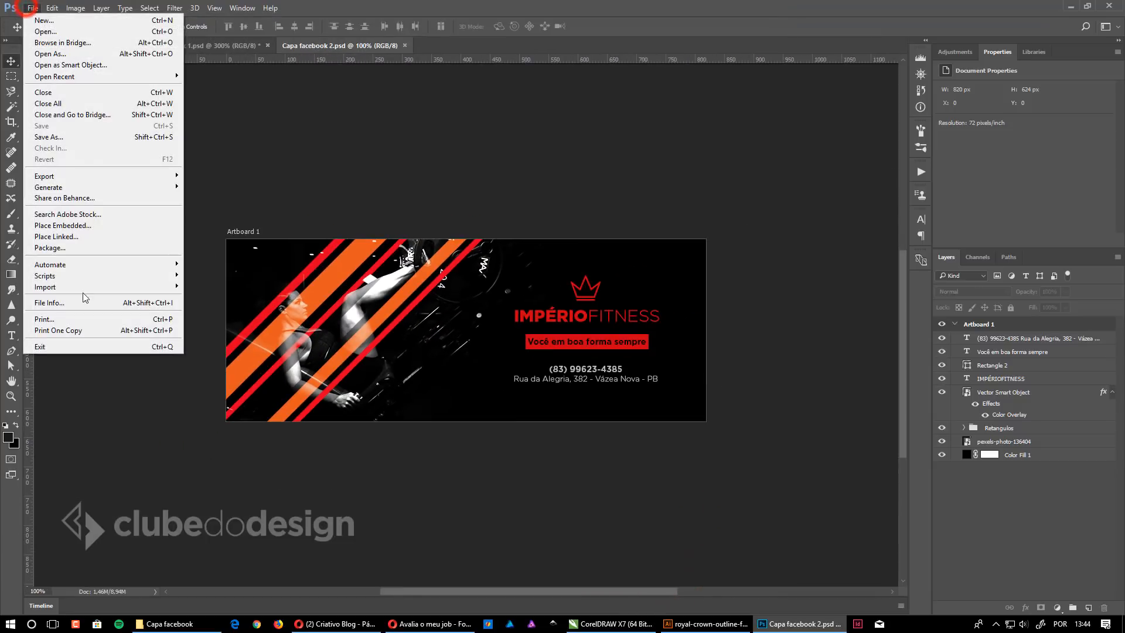
pyautogui.click(50, 176)
pyautogui.click(240, 189)
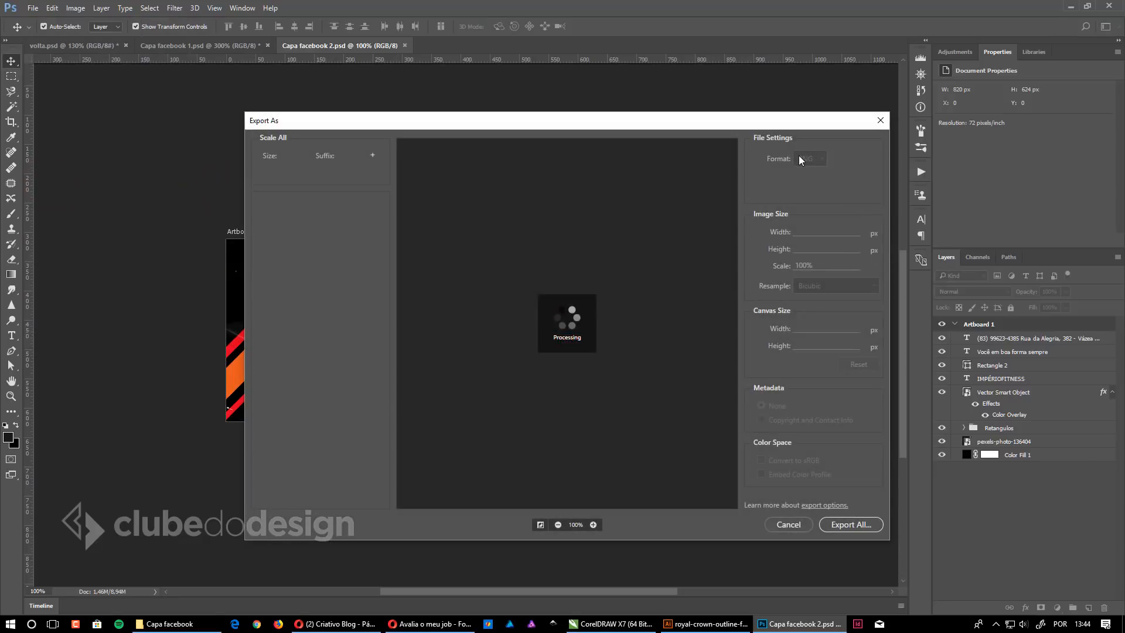
pyautogui.click(851, 525)
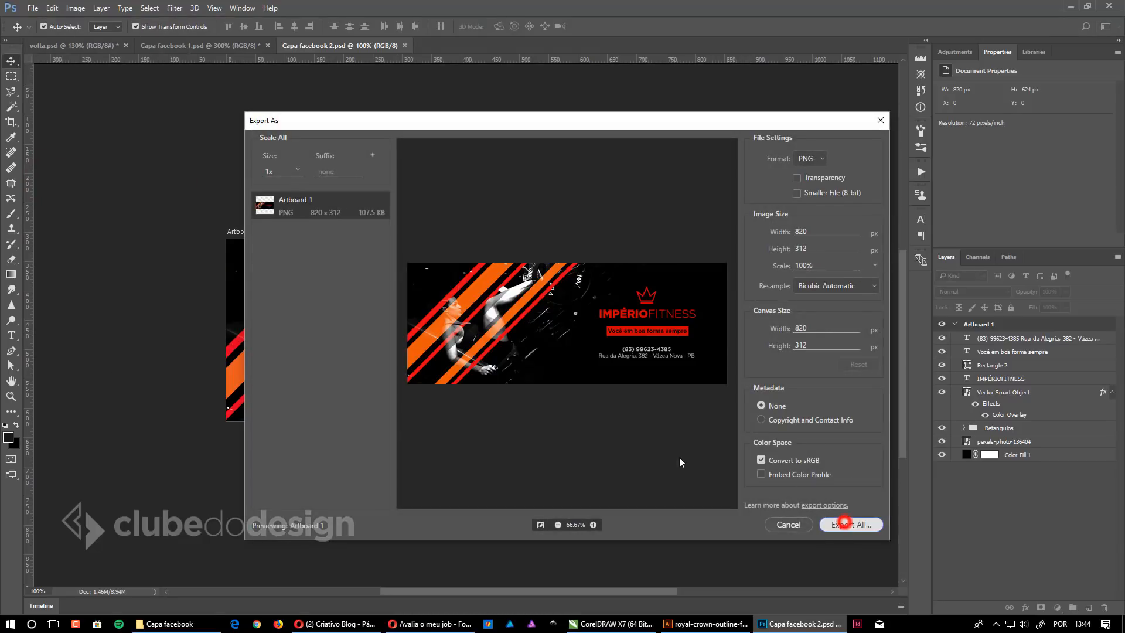
pyautogui.click(715, 432)
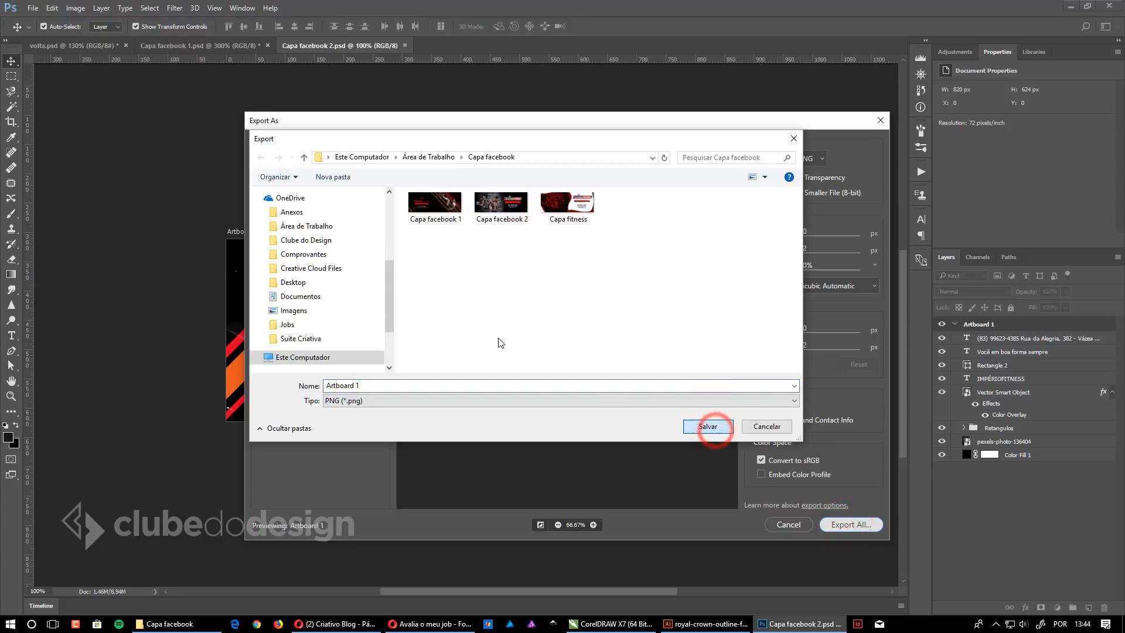
pyautogui.click(501, 206)
pyautogui.click(404, 387)
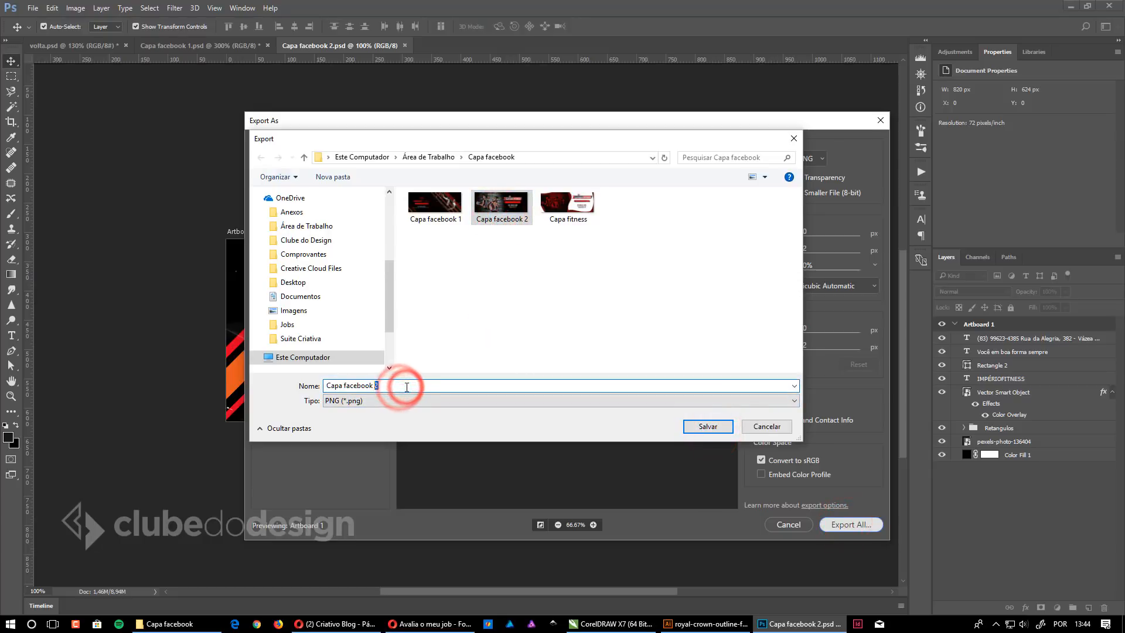
pyautogui.press('Return')
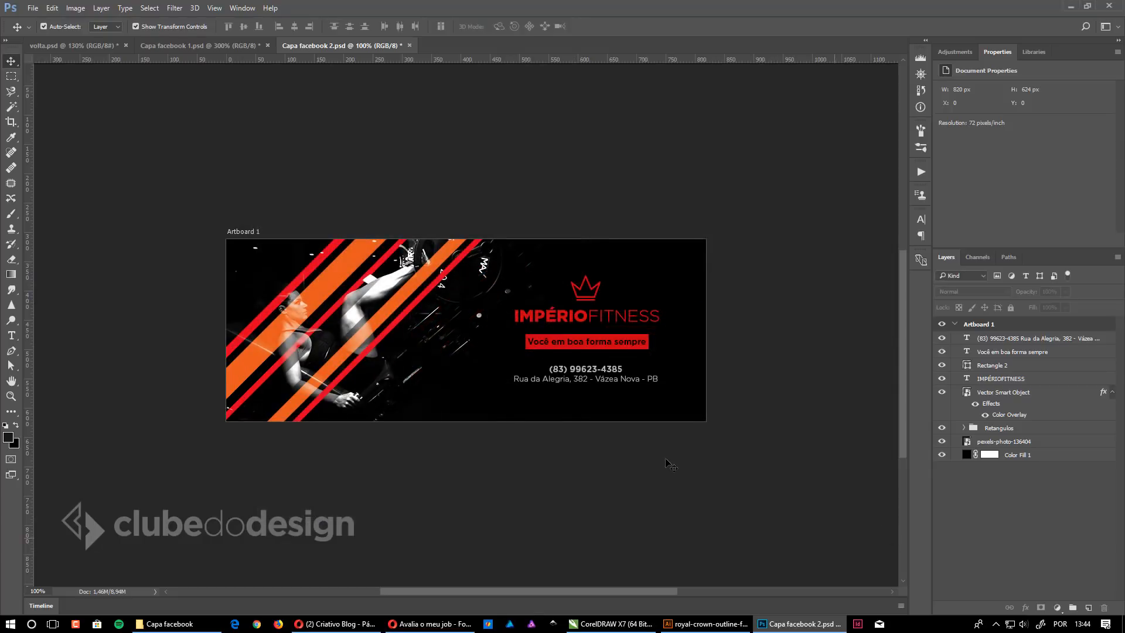
# Step: Switch to the Criativo Blog Facebook page in the browser, close its developer tools, and open the page in another tab
pyautogui.click(196, 624)
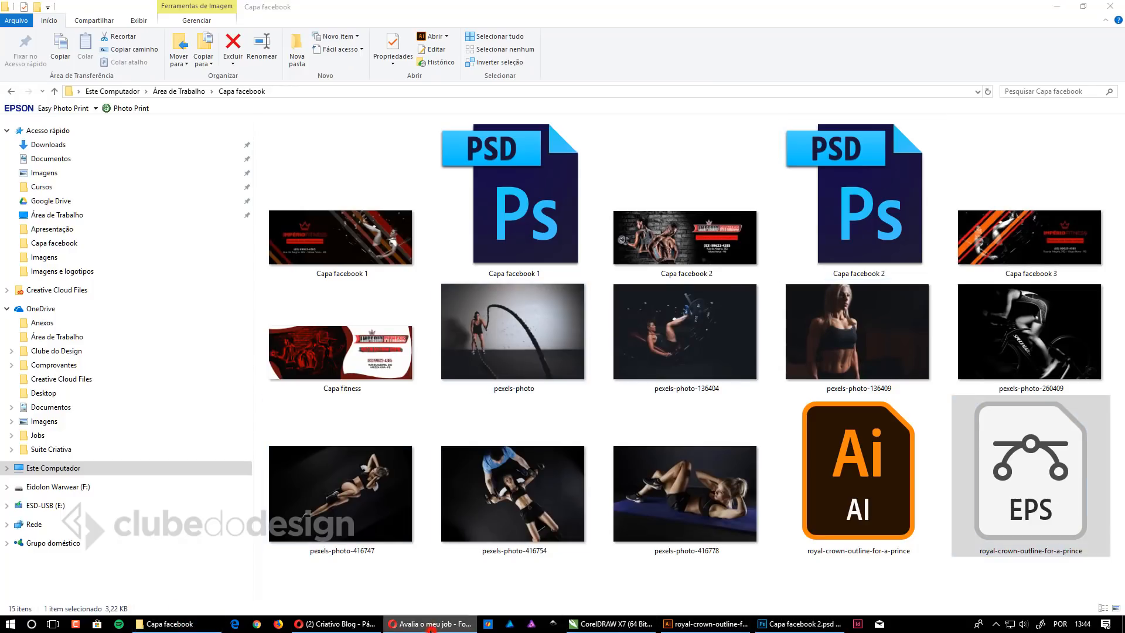
pyautogui.click(350, 625)
pyautogui.click(962, 221)
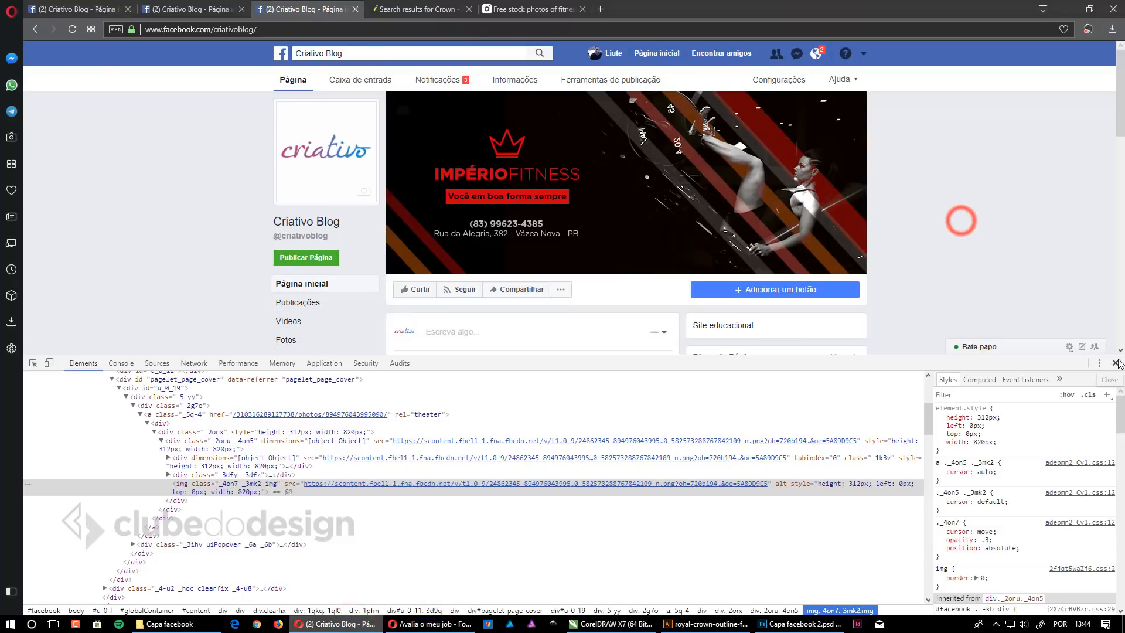
pyautogui.click(1115, 363)
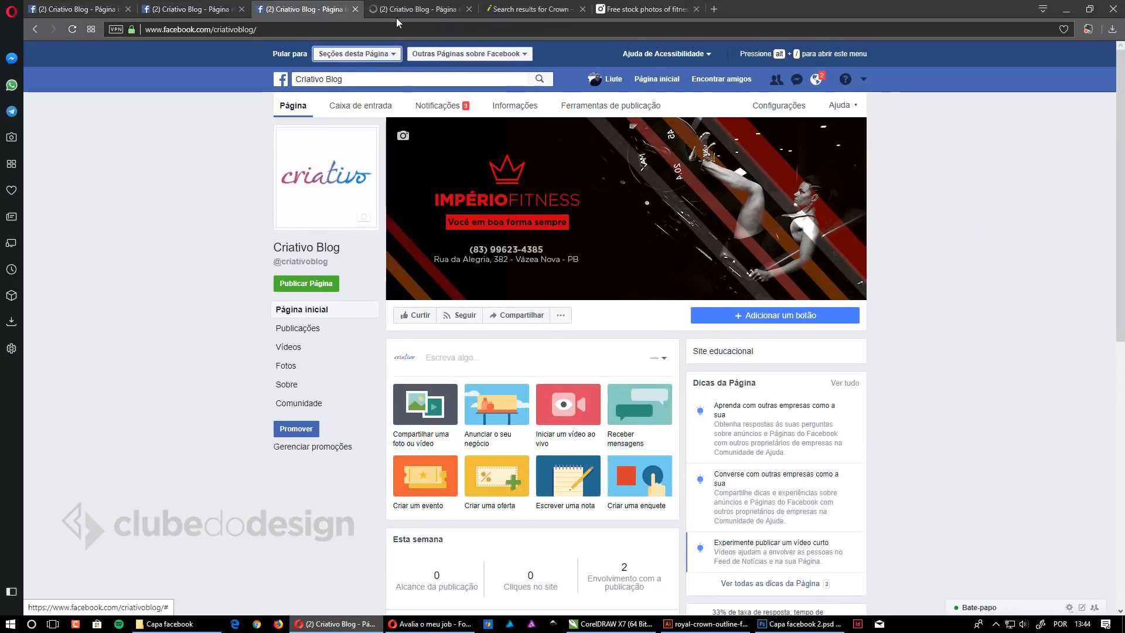
pyautogui.click(400, 10)
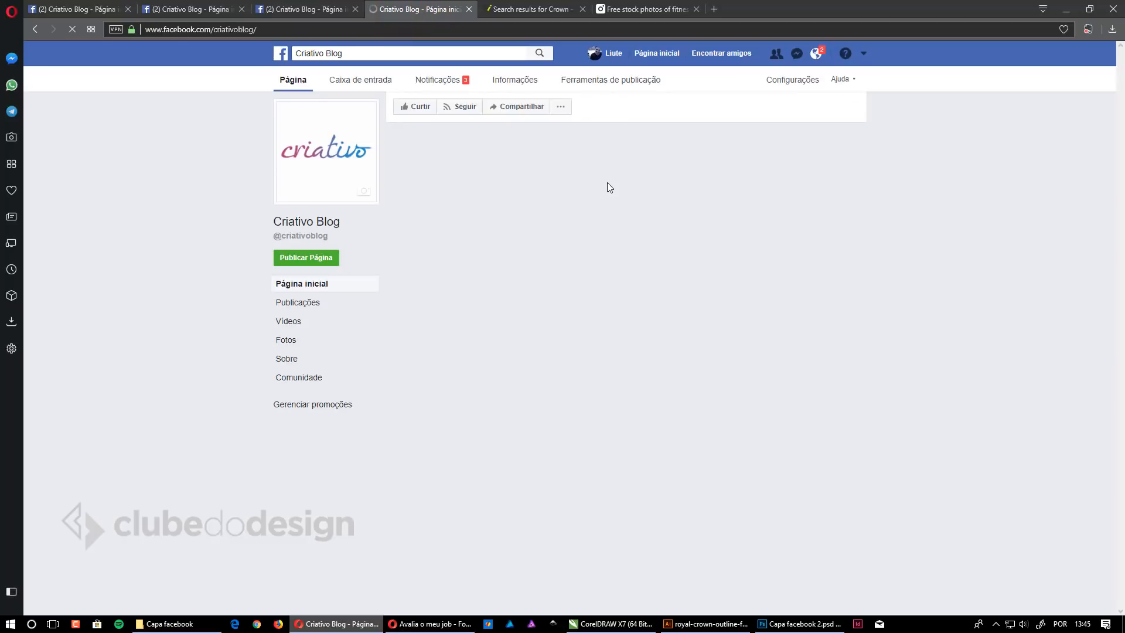
# Step: Upload the exported Capa facebook 3 image as the Criativo Blog page's cover and save the change
pyautogui.click(434, 108)
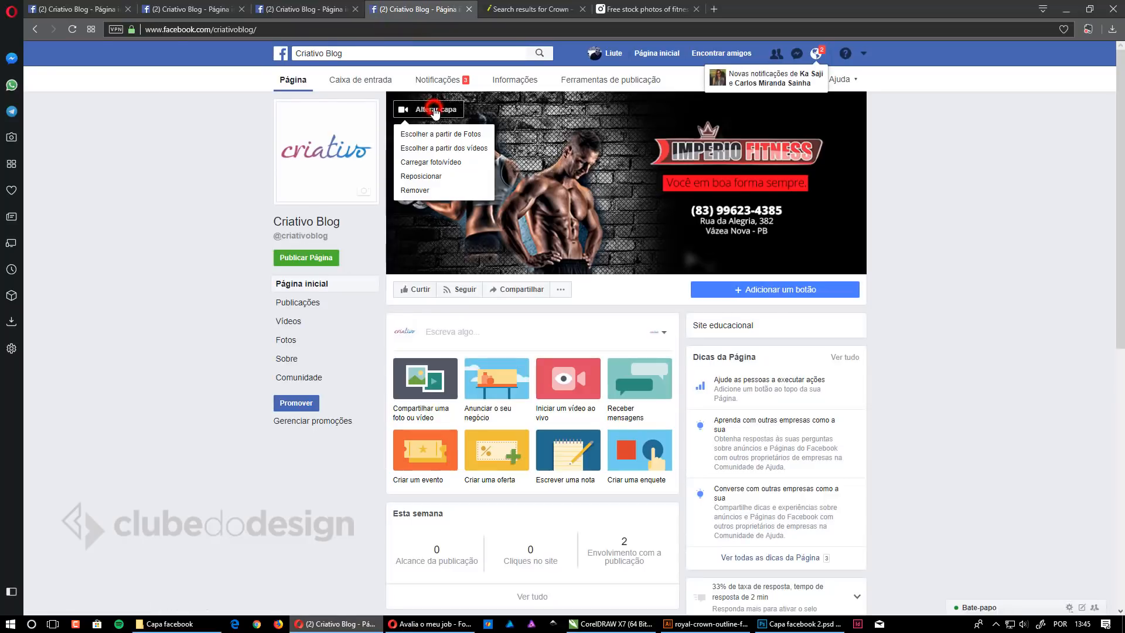
pyautogui.click(425, 163)
pyautogui.doubleClick(264, 88)
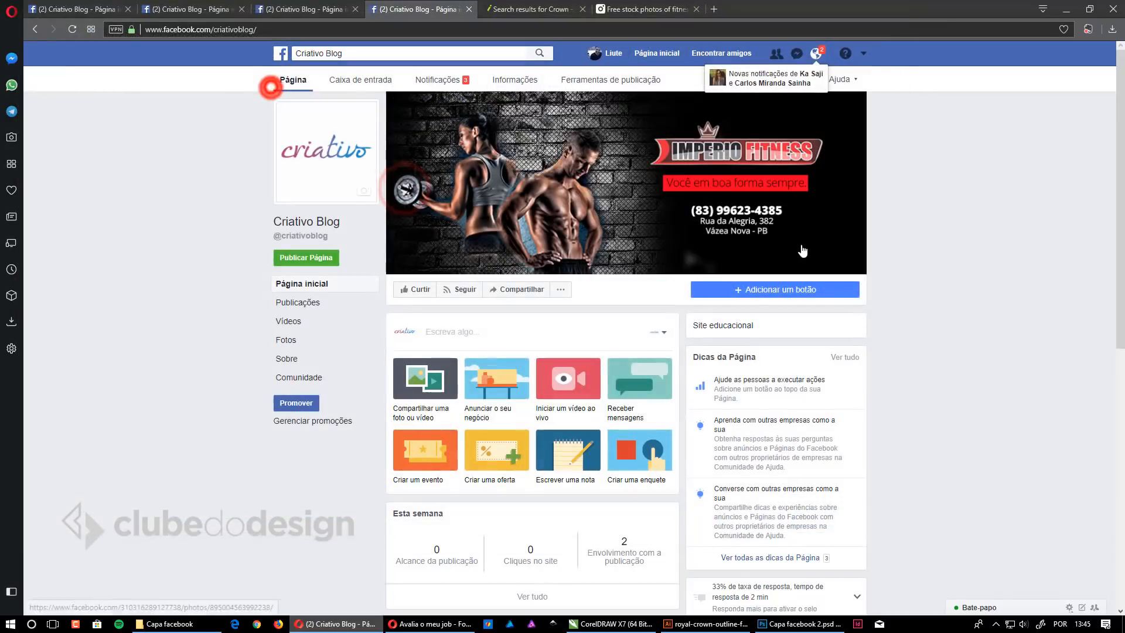
pyautogui.click(788, 256)
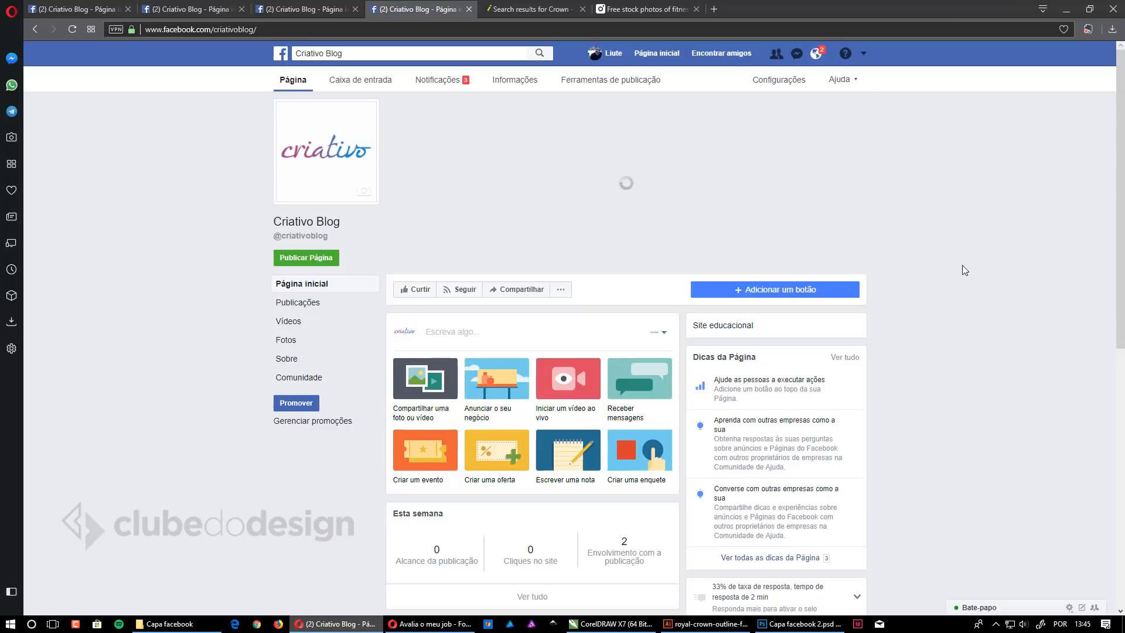
pyautogui.click(1000, 276)
pyautogui.click(973, 361)
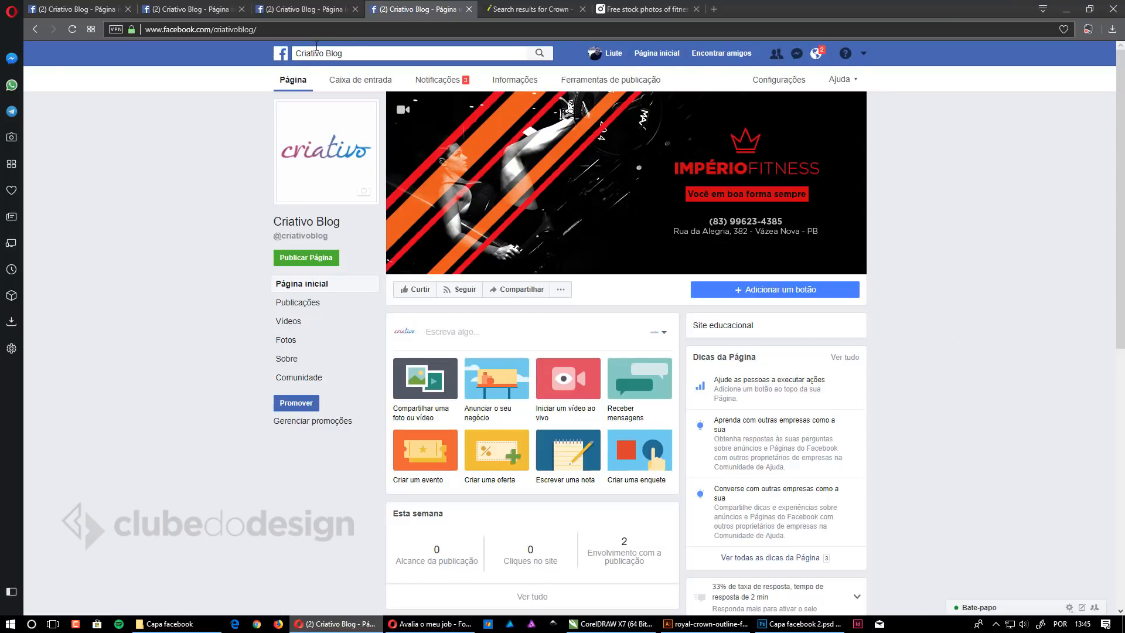
# Step: Compare the newly uploaded striped cover with the earlier Império Fitness covers open in the other Criativo Blog tabs
pyautogui.click(1022, 246)
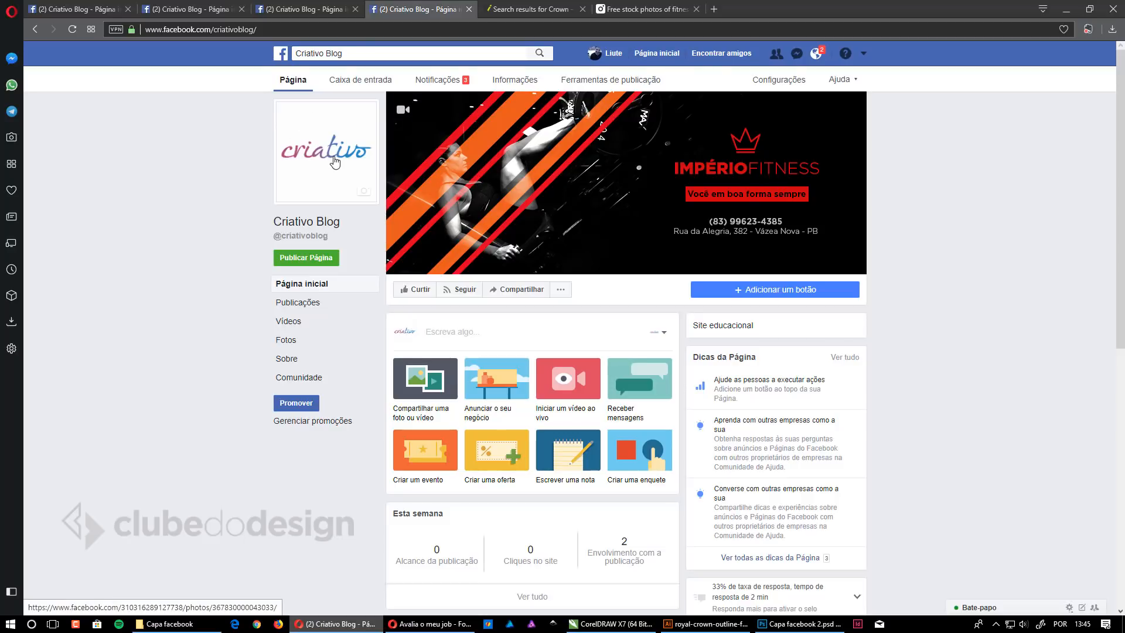
pyautogui.click(302, 8)
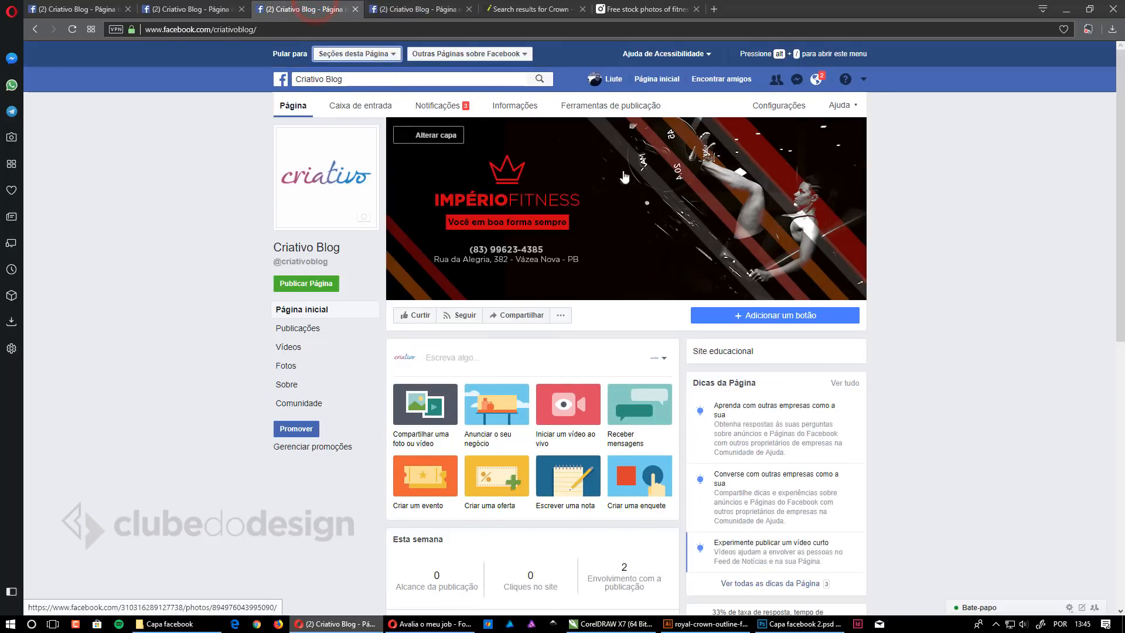
pyautogui.click(1034, 302)
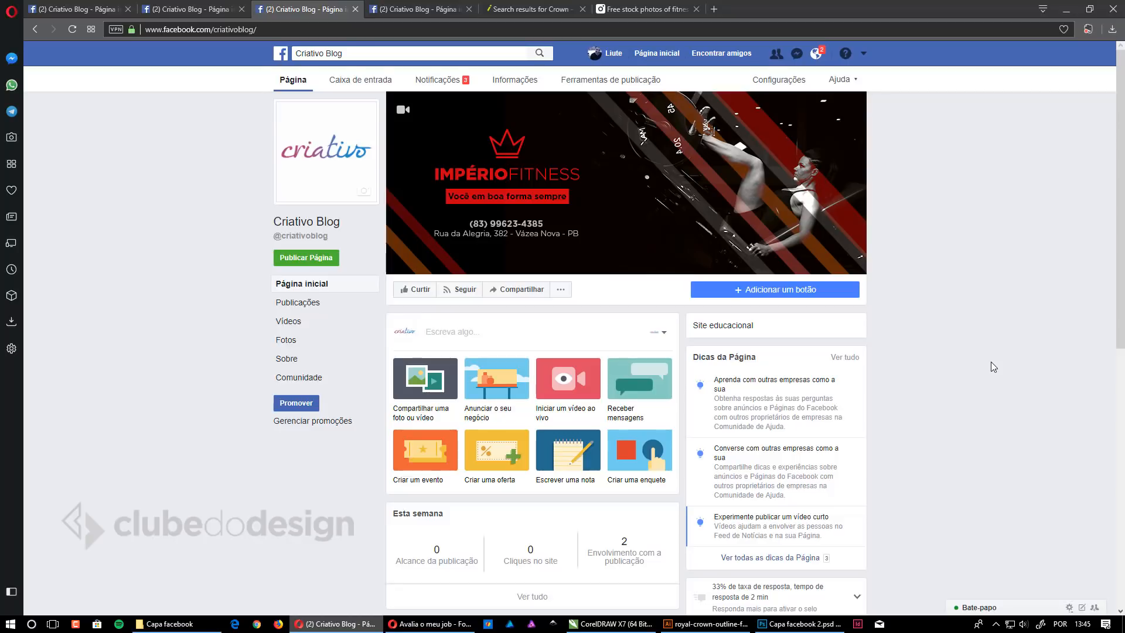
pyautogui.click(399, 9)
pyautogui.click(324, 6)
pyautogui.click(195, 12)
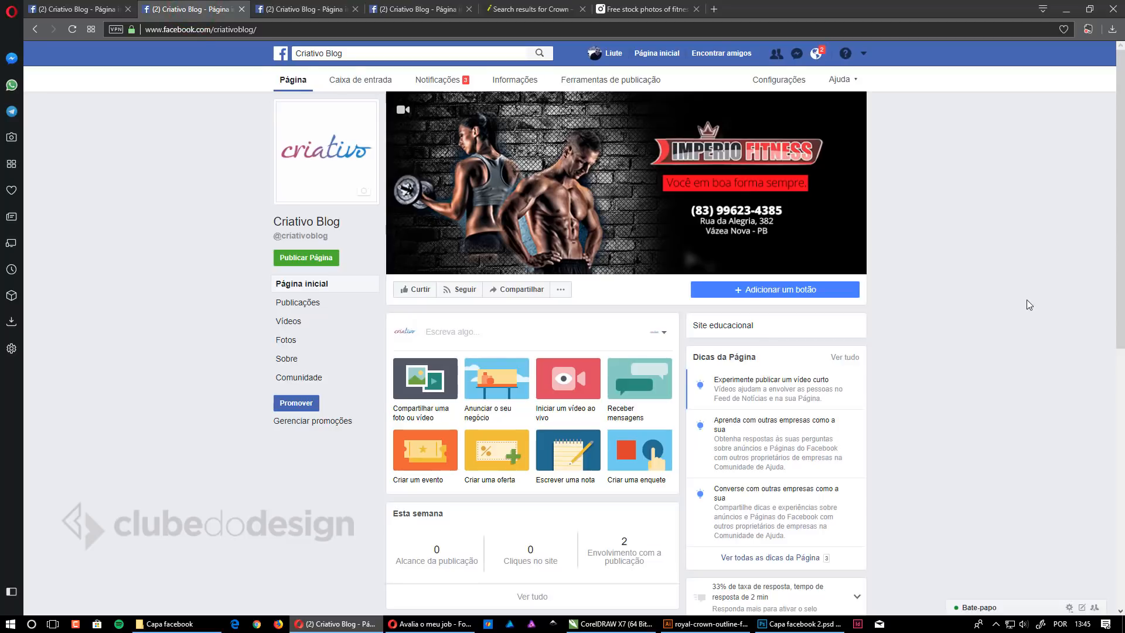
pyautogui.click(107, 4)
pyautogui.click(214, 9)
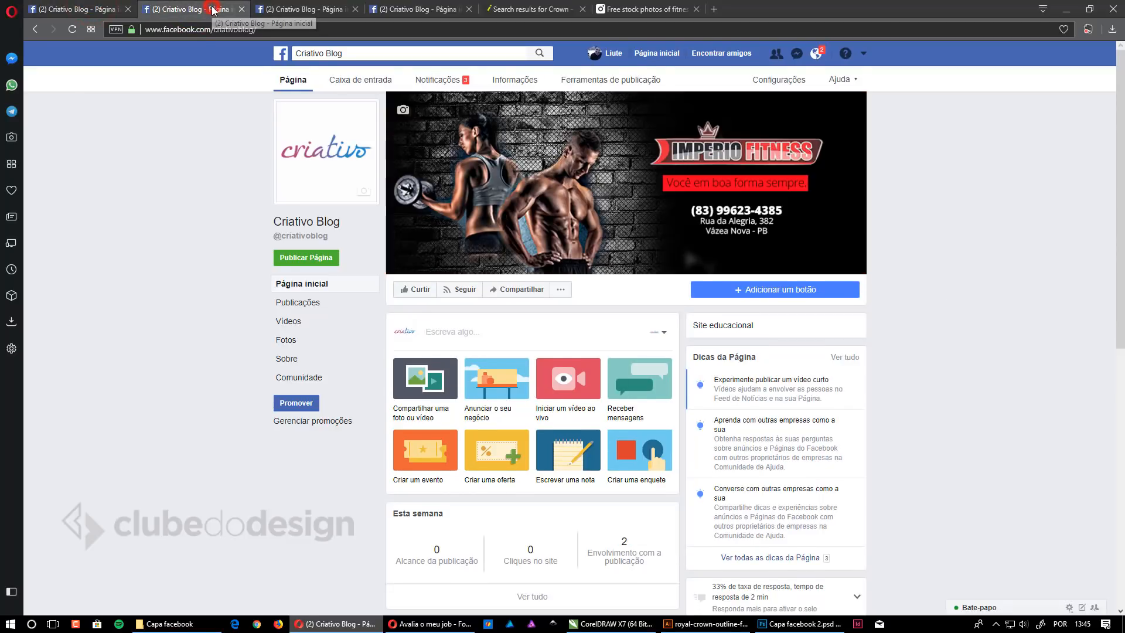
pyautogui.click(297, 13)
pyautogui.click(399, 10)
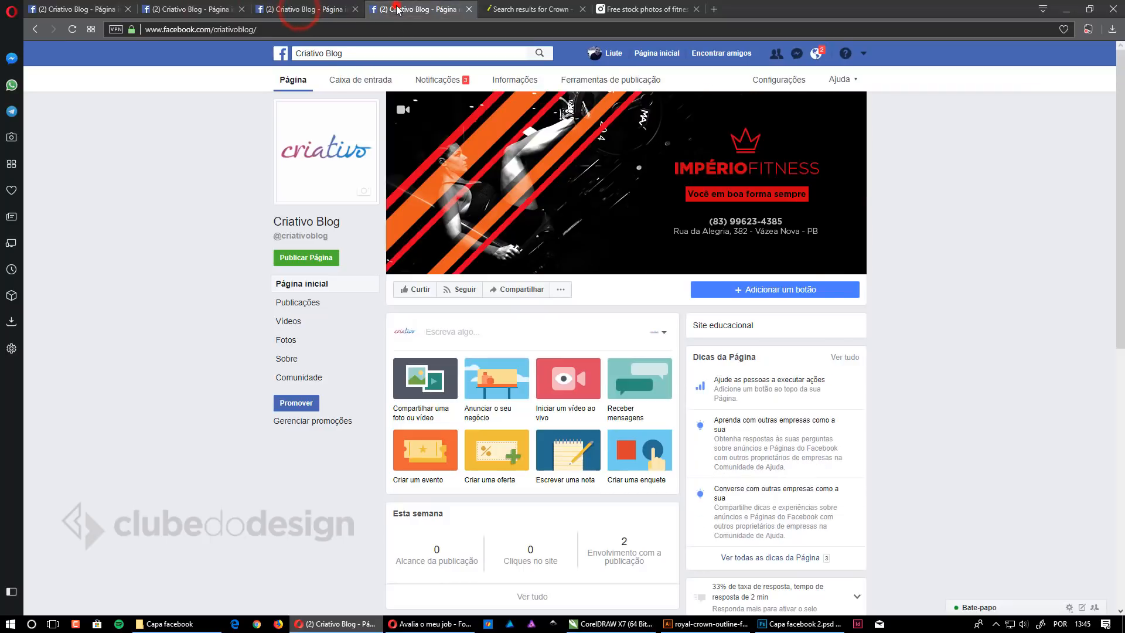
# Step: Review the Império Fitness cover variants again across the open Criativo Blog tabs, ending on the version with bright orange and red stripes
pyautogui.click(296, 13)
pyautogui.click(193, 10)
pyautogui.click(308, 6)
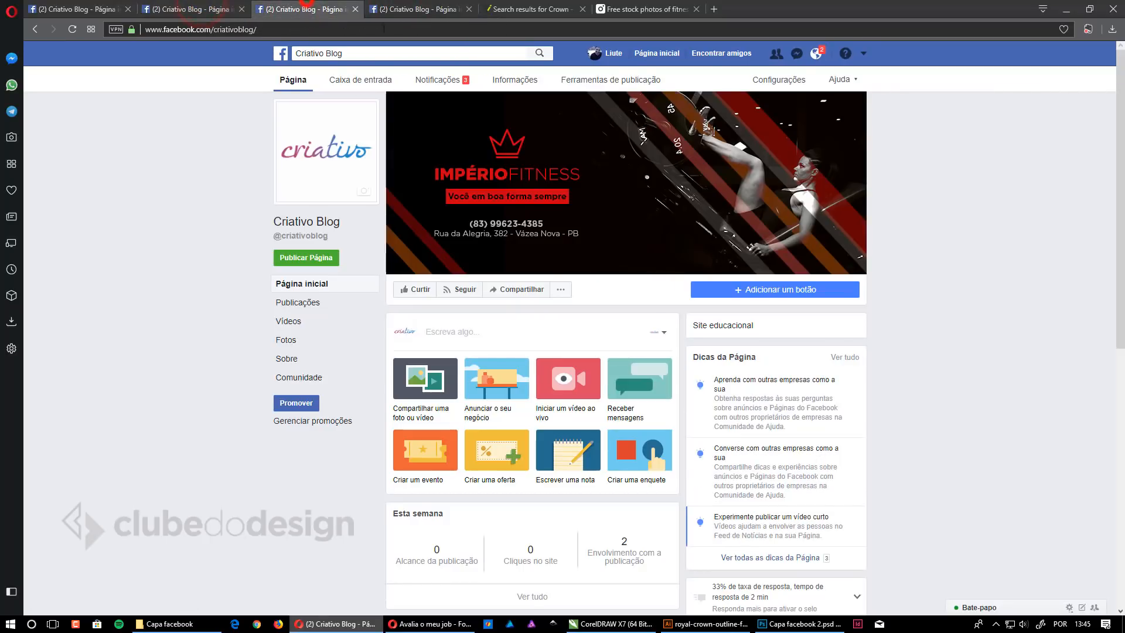
pyautogui.click(422, 9)
pyautogui.click(1018, 278)
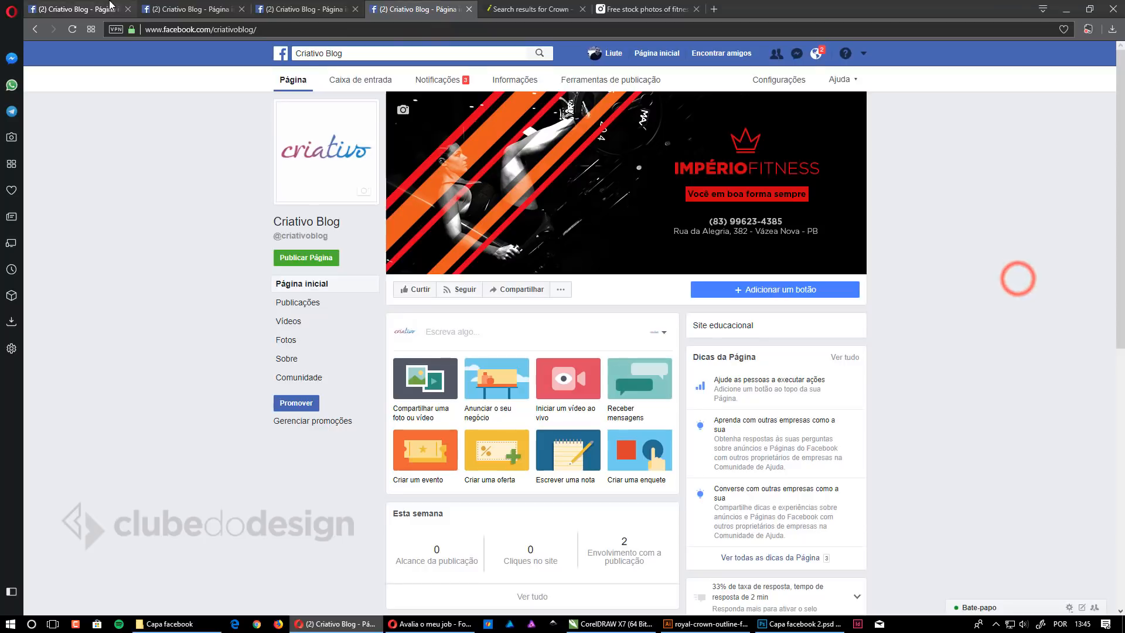
pyautogui.click(193, 10)
pyautogui.click(296, 10)
pyautogui.click(414, 10)
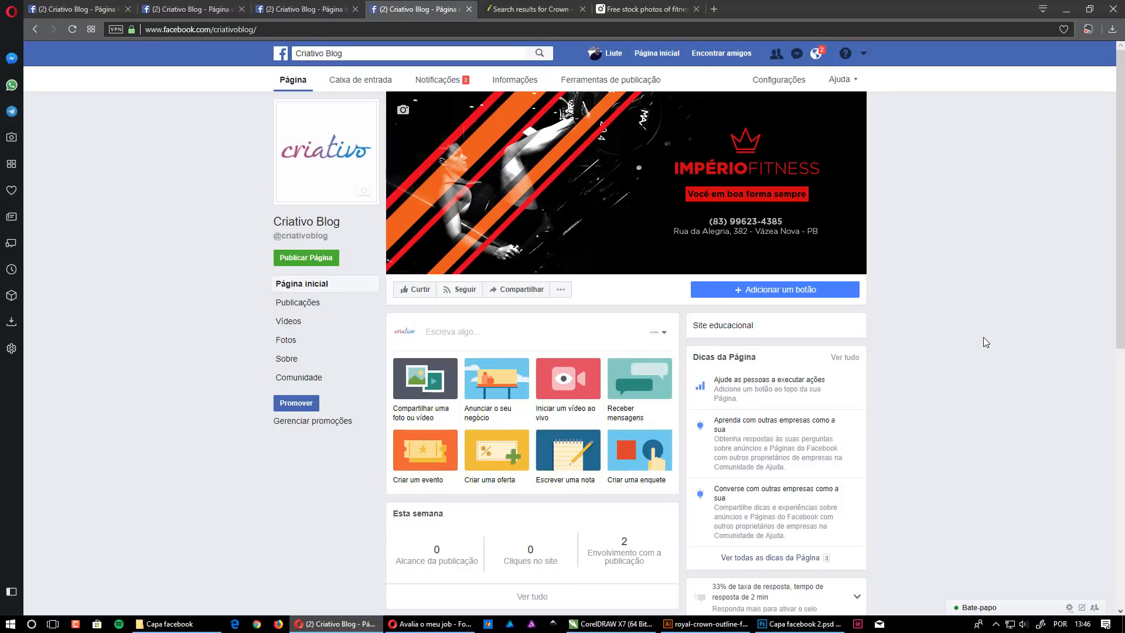
pyautogui.click(984, 336)
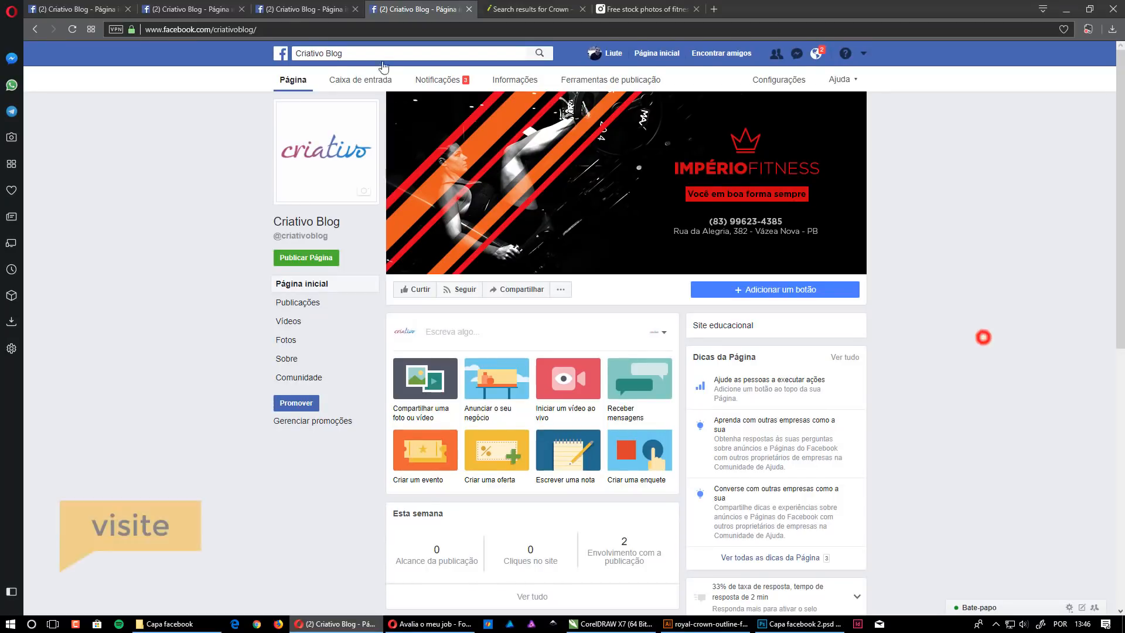
pyautogui.click(295, 3)
pyautogui.click(197, 3)
pyautogui.click(354, 7)
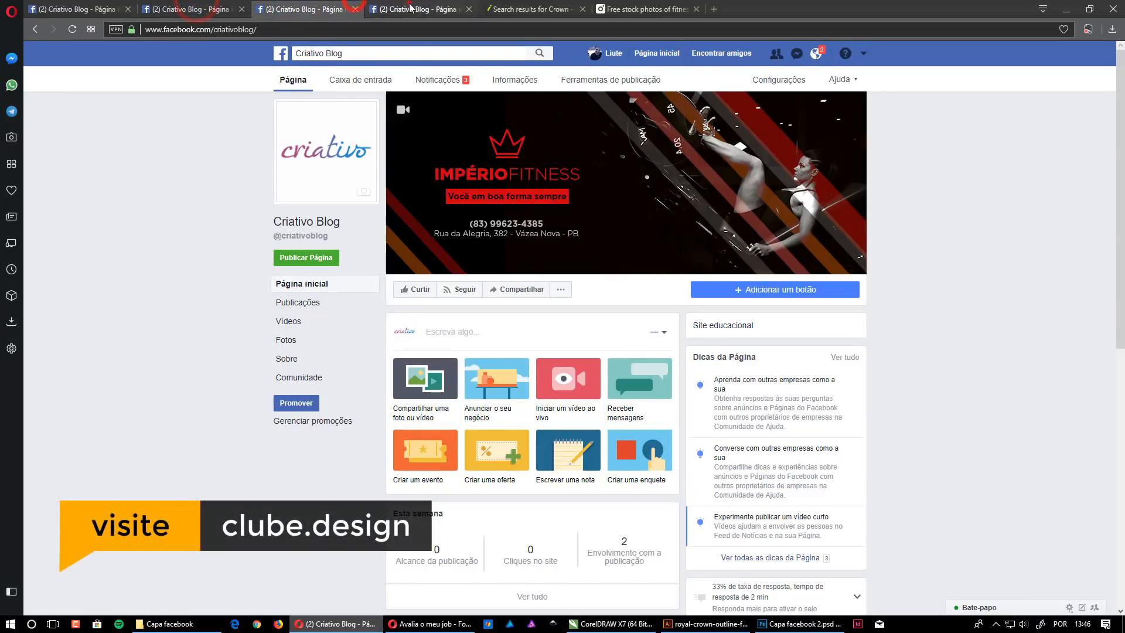
pyautogui.click(411, 7)
pyautogui.click(929, 209)
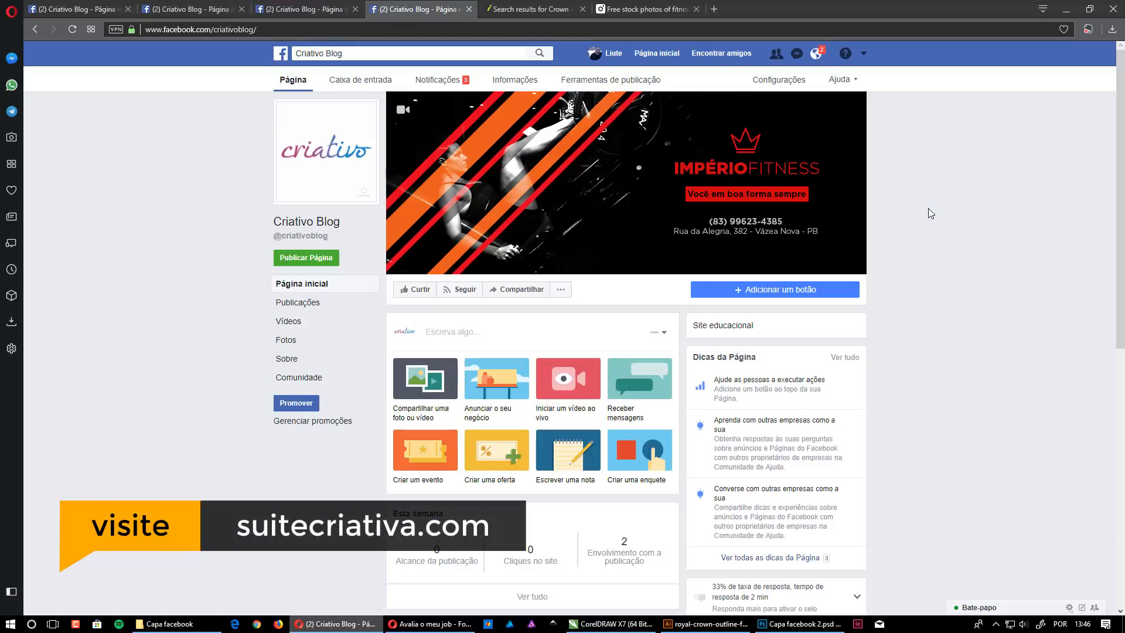